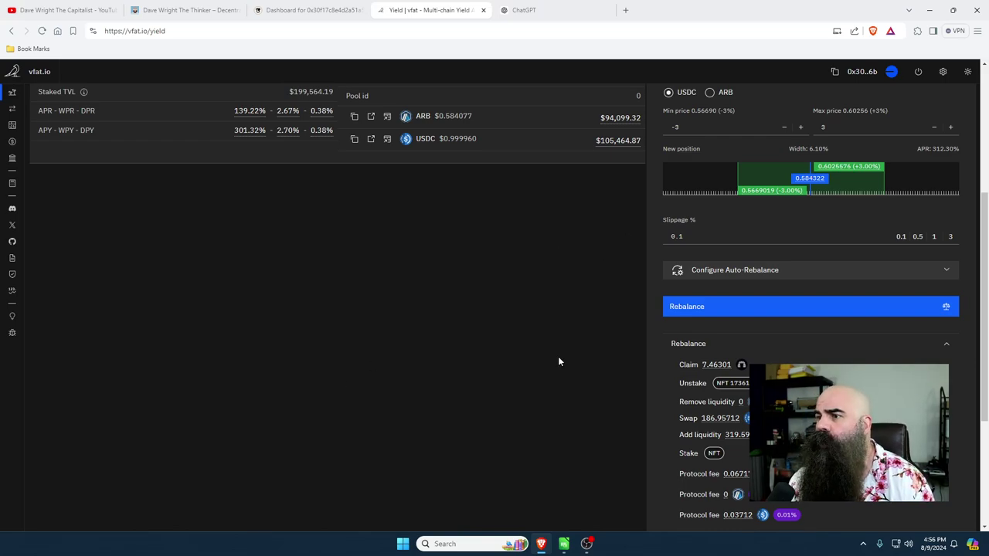
Step: Review the out-of-range CL10-ARB/USDC position, its new price range and its auto-rebalance settings
{"action": "scroll", "coordinate": [558, 362], "scroll_direction": "up", "scroll_amount": 4}
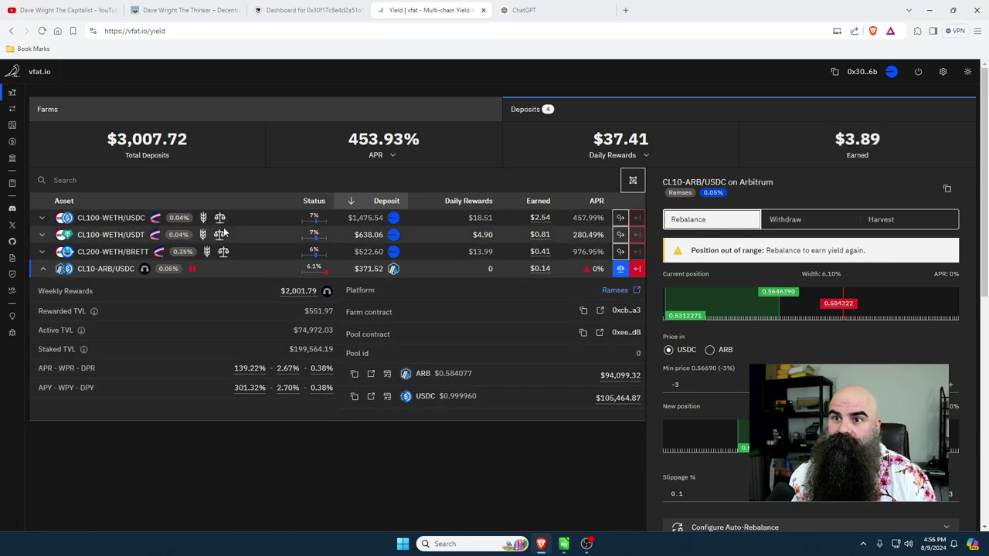
{"action": "left_click", "coordinate": [226, 269]}
{"action": "left_click", "coordinate": [227, 269]}
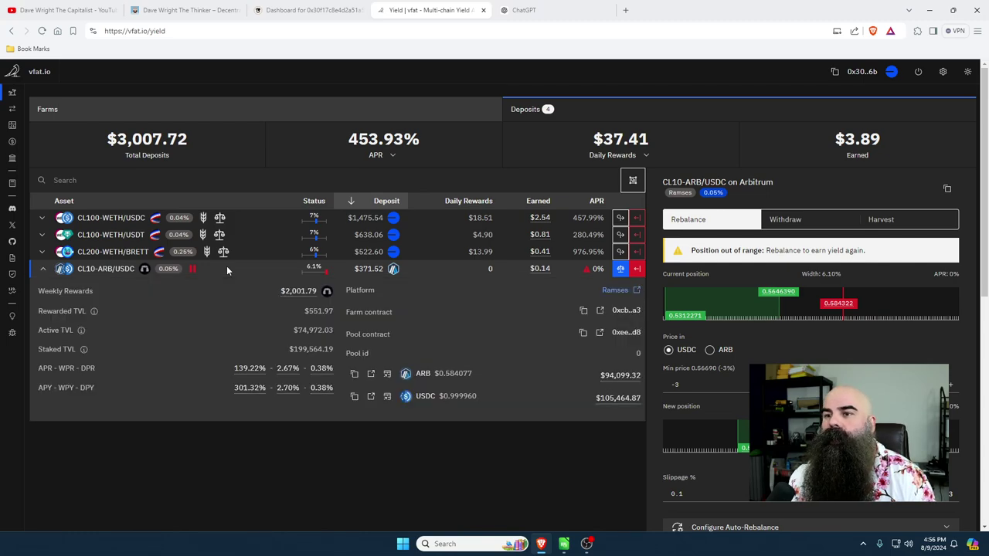
{"action": "scroll", "coordinate": [498, 414], "scroll_direction": "down", "scroll_amount": 1}
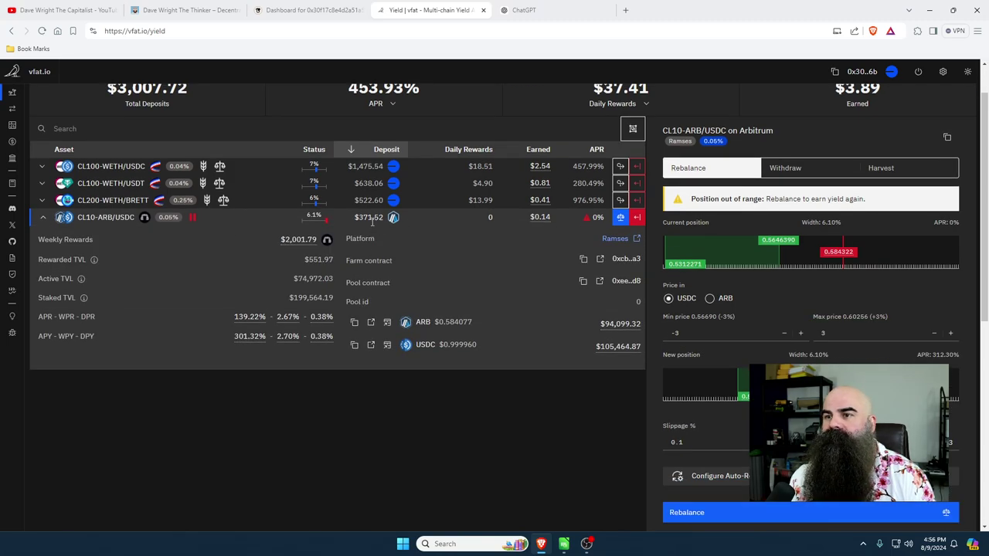
{"action": "scroll", "coordinate": [579, 410], "scroll_direction": "down", "scroll_amount": 2}
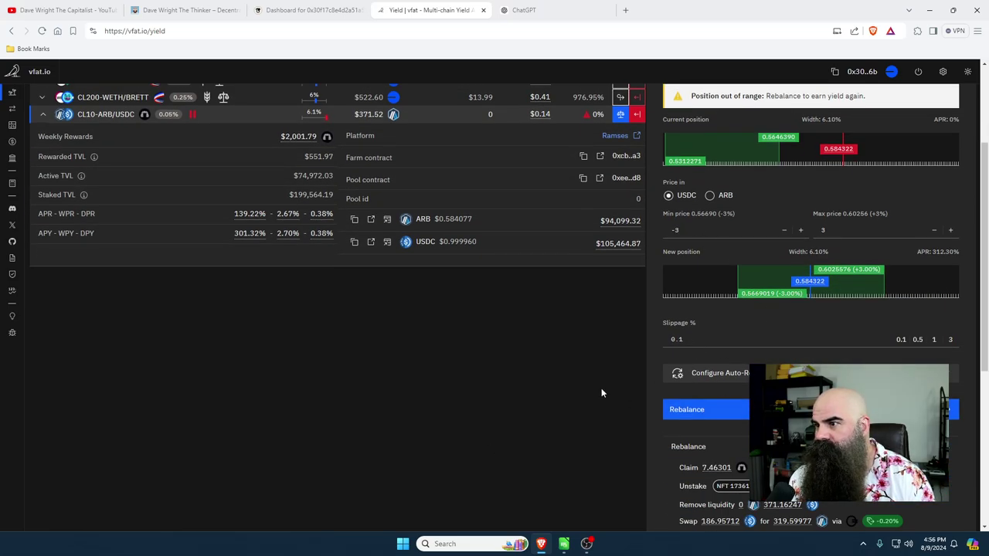
{"action": "scroll", "coordinate": [603, 394], "scroll_direction": "down", "scroll_amount": 2}
{"action": "left_click", "coordinate": [953, 269]}
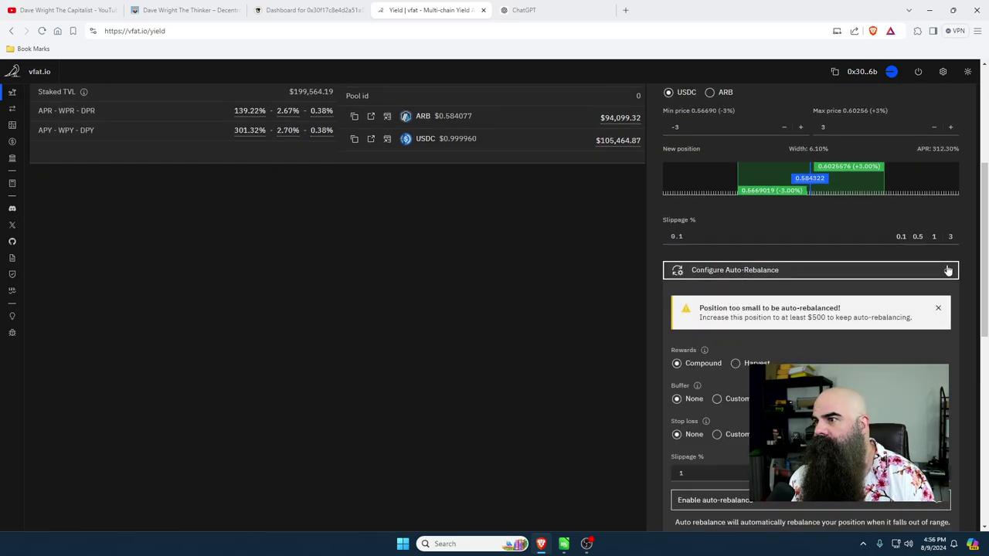
{"action": "scroll", "coordinate": [594, 336], "scroll_direction": "down", "scroll_amount": 2}
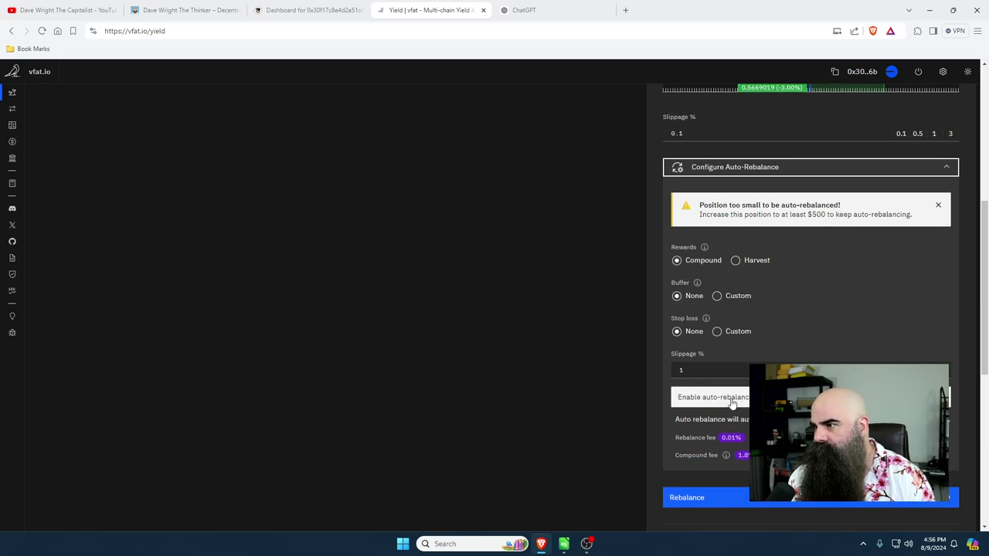
{"action": "scroll", "coordinate": [585, 358], "scroll_direction": "down", "scroll_amount": 2}
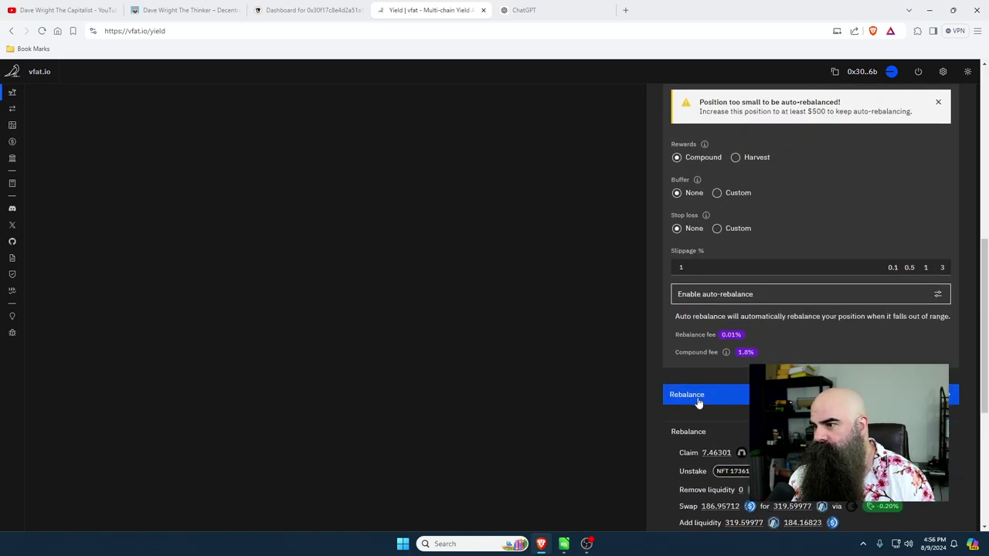
Step: Start rebalancing the CL10-ARB/USDC position and allow MetaMask to add and switch to the Arbitrum One network
{"action": "left_click", "coordinate": [698, 401]}
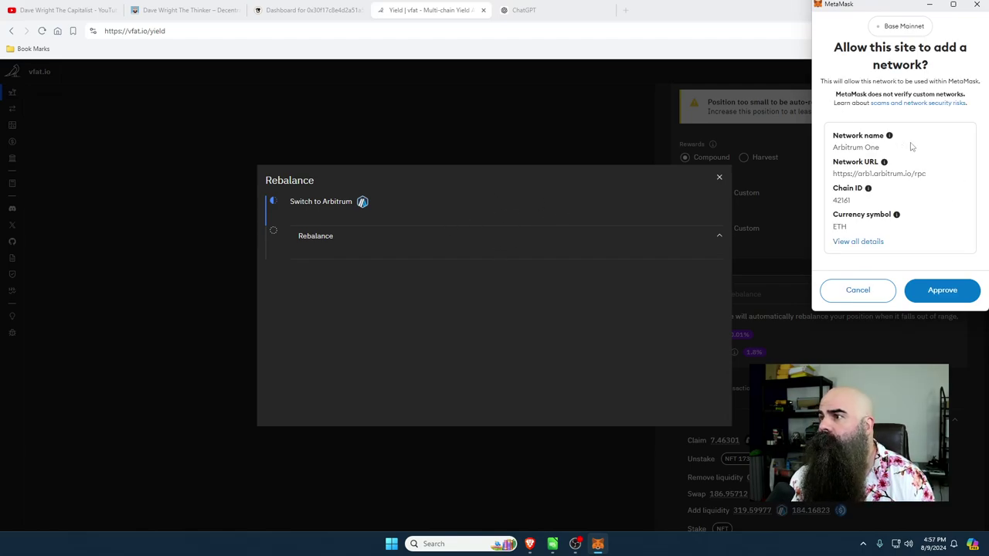
{"action": "left_click", "coordinate": [935, 295]}
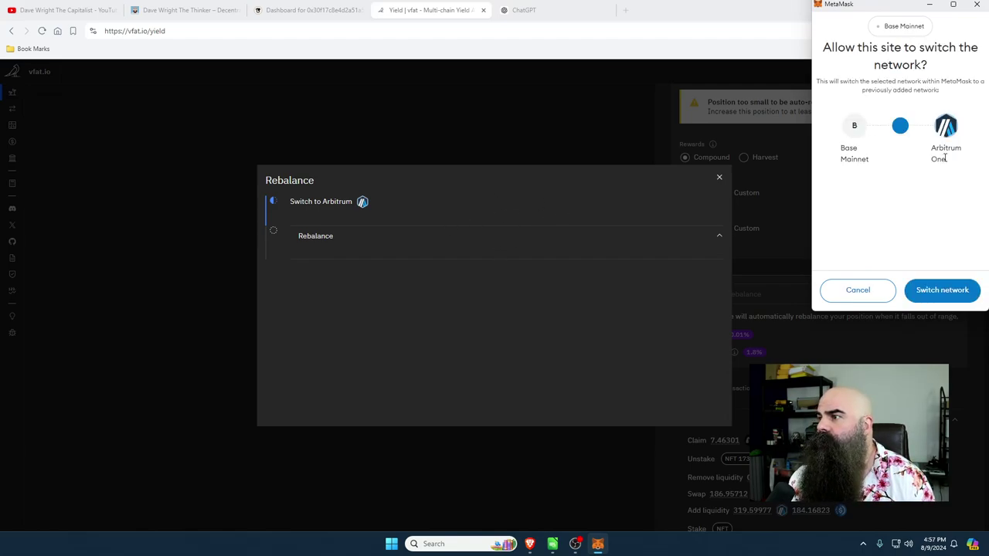
{"action": "left_click", "coordinate": [943, 294]}
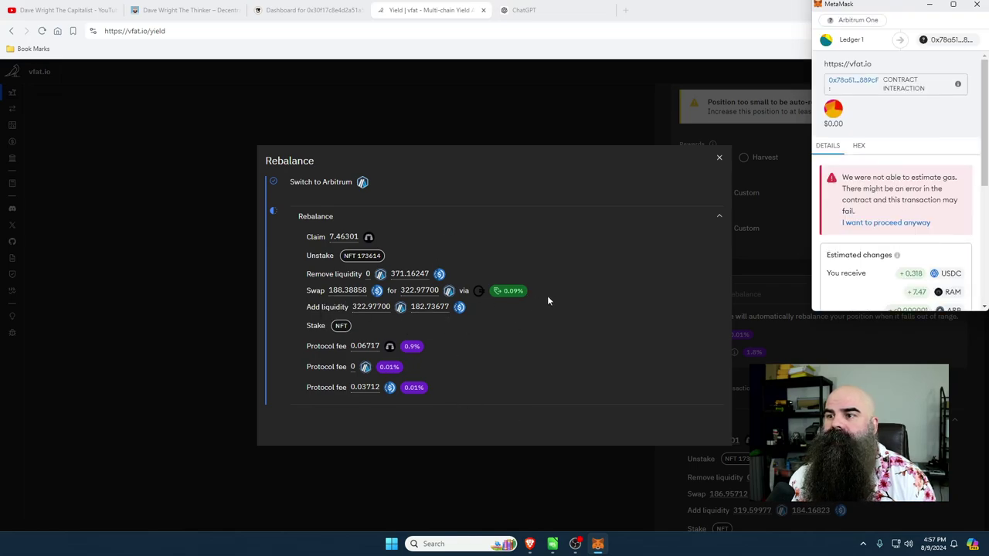
Step: Review the rebalance transaction request in MetaMask, reject it and close the Rebalance dialog
{"action": "scroll", "coordinate": [954, 197], "scroll_direction": "down", "scroll_amount": 1}
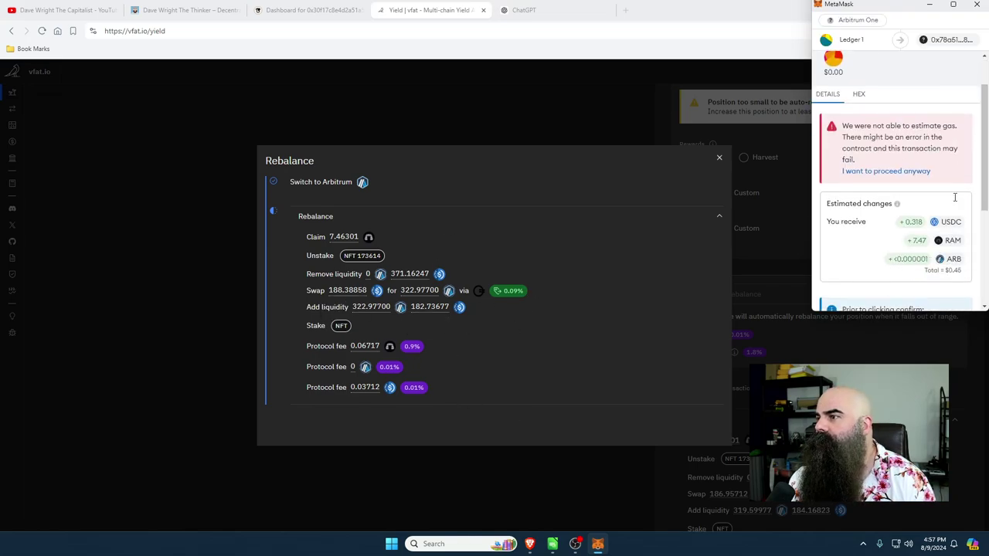
{"action": "scroll", "coordinate": [919, 200], "scroll_direction": "down", "scroll_amount": 3}
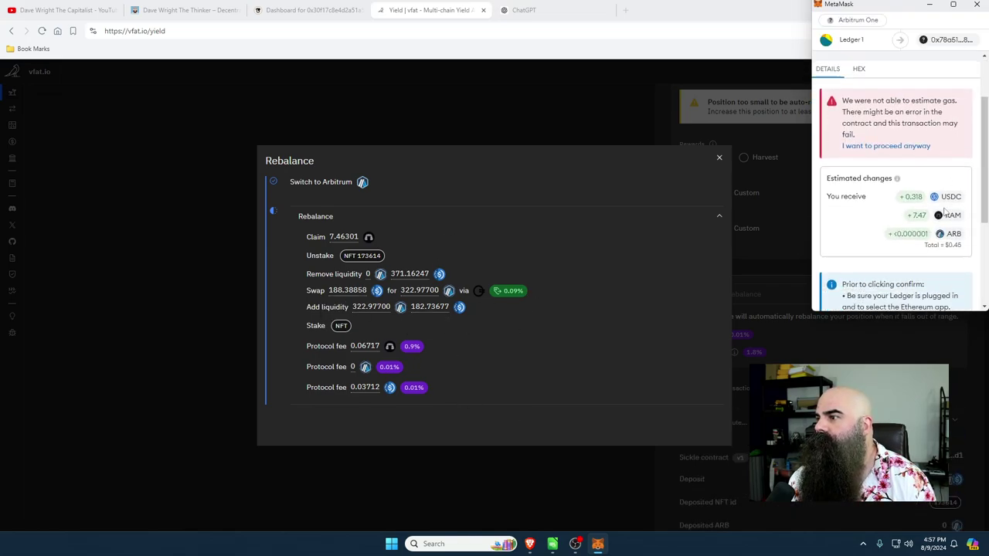
{"action": "scroll", "coordinate": [943, 211], "scroll_direction": "up", "scroll_amount": 4}
{"action": "scroll", "coordinate": [942, 210], "scroll_direction": "up", "scroll_amount": 1}
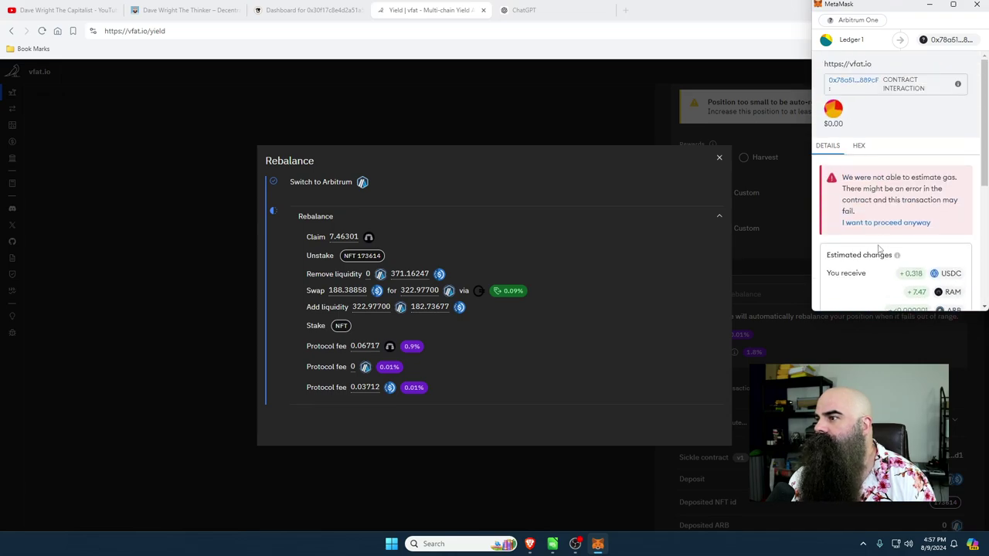
{"action": "scroll", "coordinate": [942, 210], "scroll_direction": "down", "scroll_amount": 5}
{"action": "left_click", "coordinate": [856, 292]}
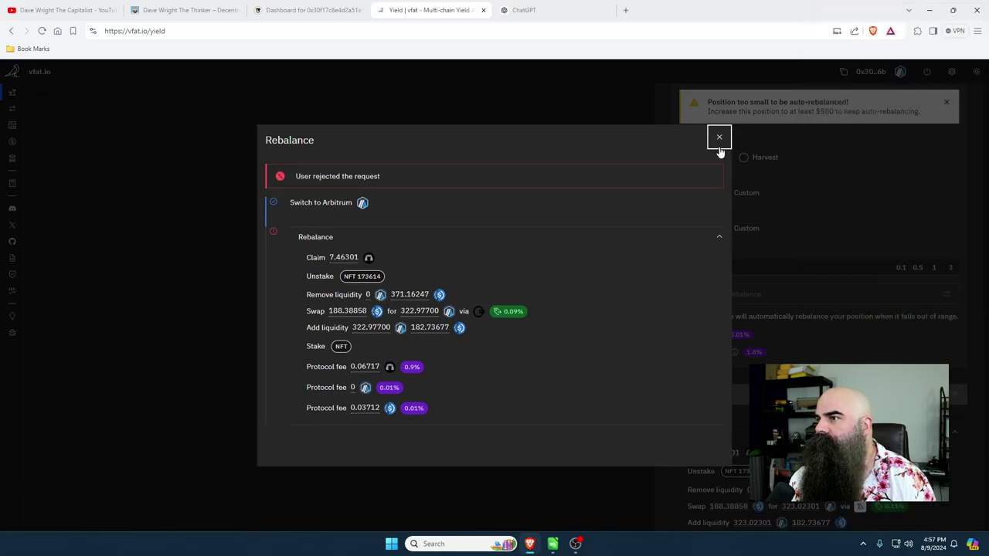
{"action": "left_click", "coordinate": [719, 136]}
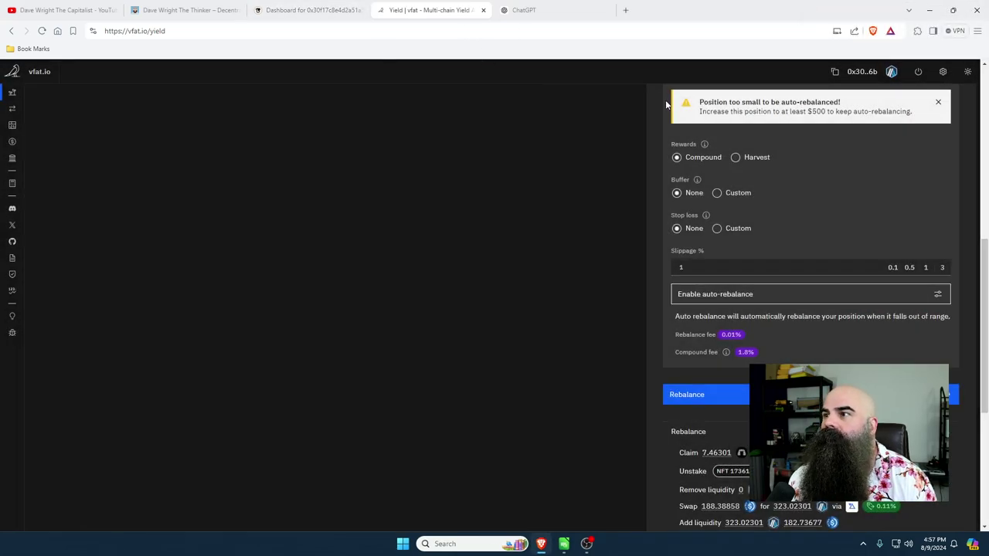
Step: Disconnect the wallet from vfat.io and reconnect it with MetaMask, closing the Beefy dashboard page in between
{"action": "left_click", "coordinate": [918, 71]}
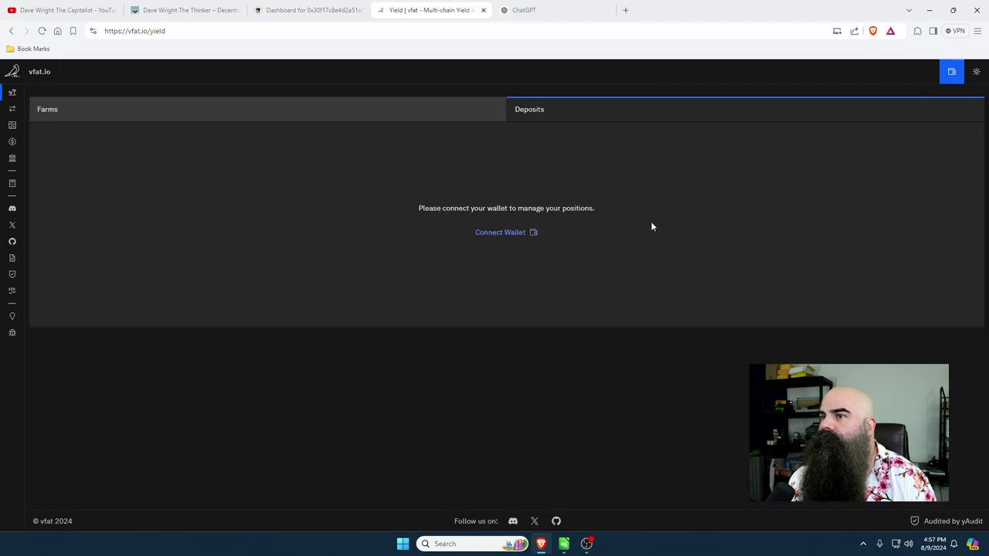
{"action": "left_click", "coordinate": [313, 11]}
{"action": "scroll", "coordinate": [867, 249], "scroll_direction": "up", "scroll_amount": 3}
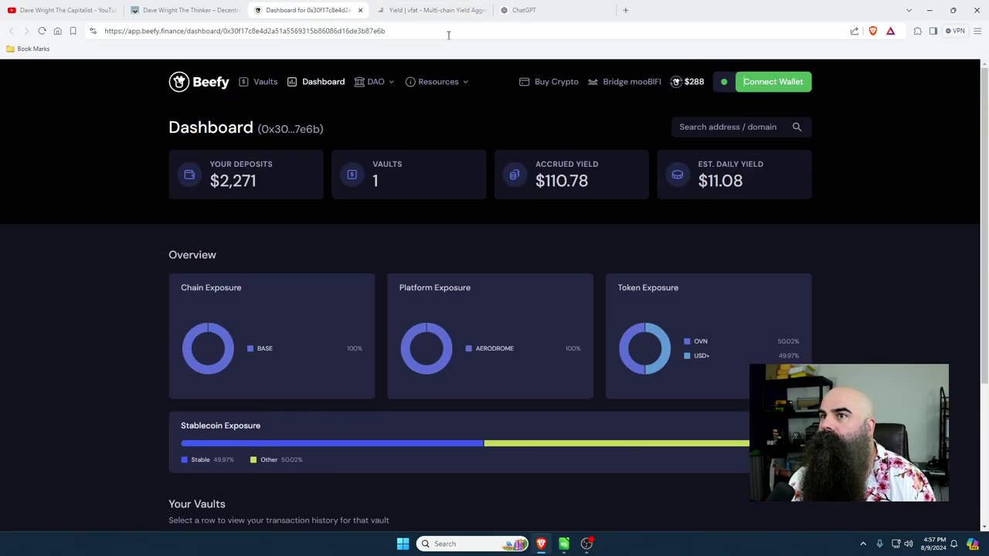
{"action": "left_click", "coordinate": [360, 10]}
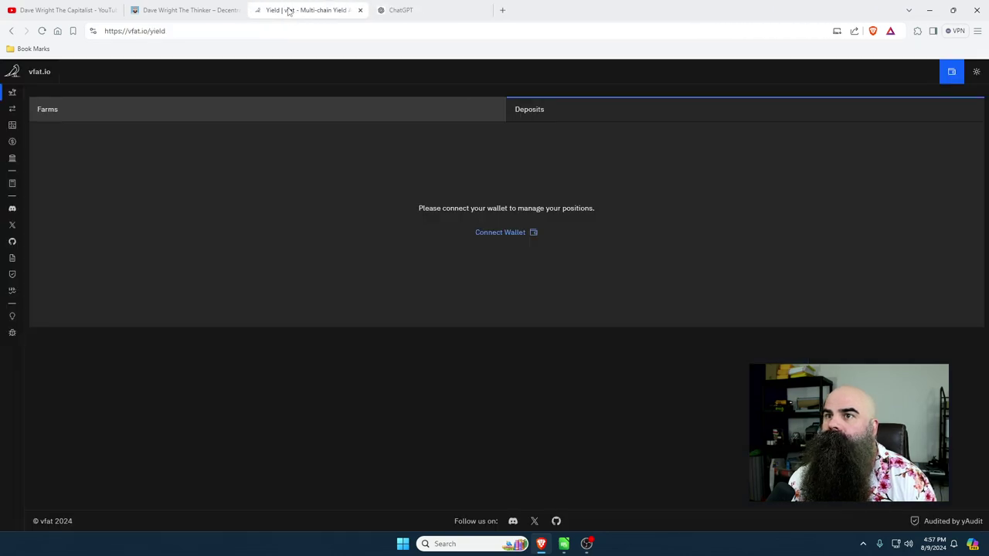
{"action": "left_click", "coordinate": [497, 236]}
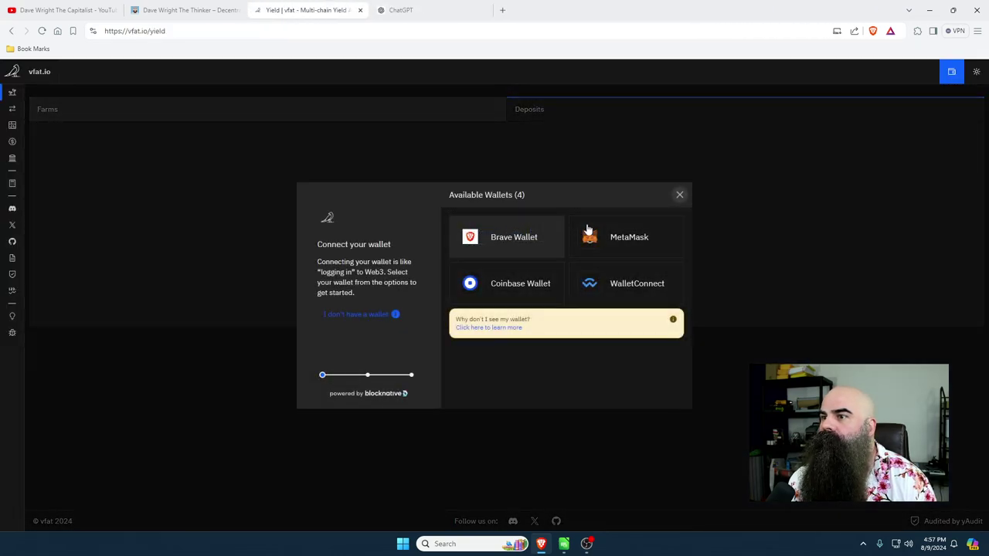
{"action": "left_click", "coordinate": [629, 239]}
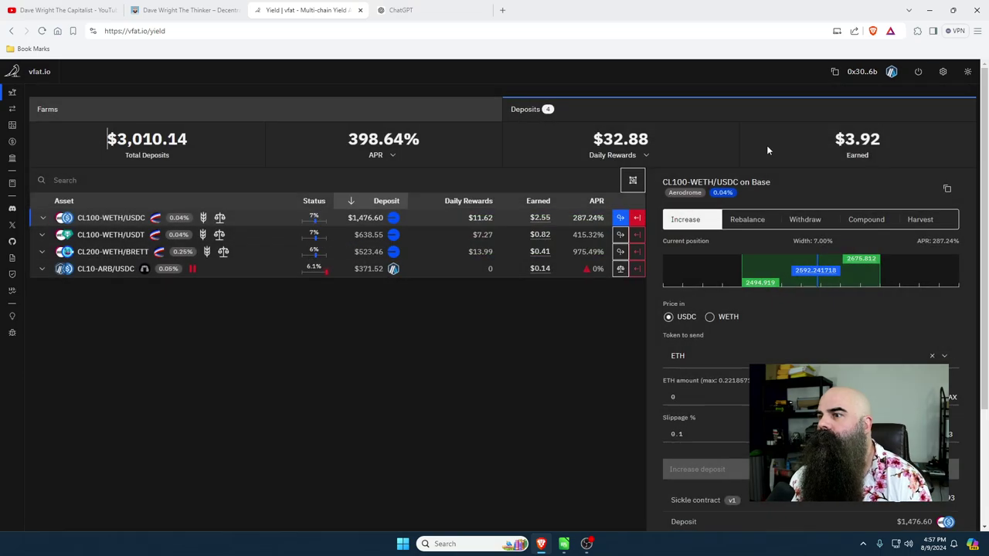
Step: Request a rebalance of the CL10-ARB/USDC position, keeping the -3% to 3% price range and 0.1% slippage
{"action": "left_click", "coordinate": [432, 265]}
{"action": "scroll", "coordinate": [636, 324], "scroll_direction": "down", "scroll_amount": 2}
{"action": "scroll", "coordinate": [636, 325], "scroll_direction": "down", "scroll_amount": 2}
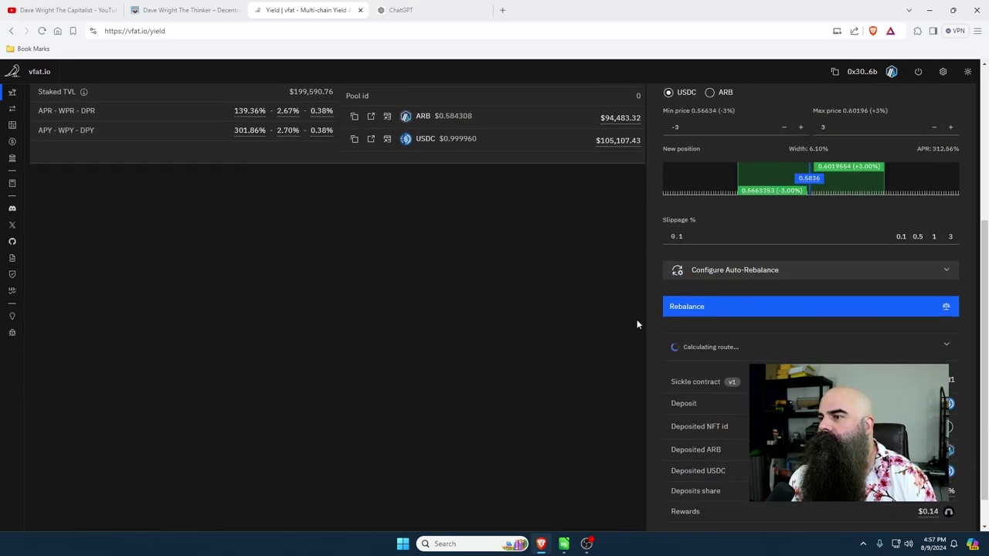
{"action": "scroll", "coordinate": [683, 331], "scroll_direction": "up", "scroll_amount": 3}
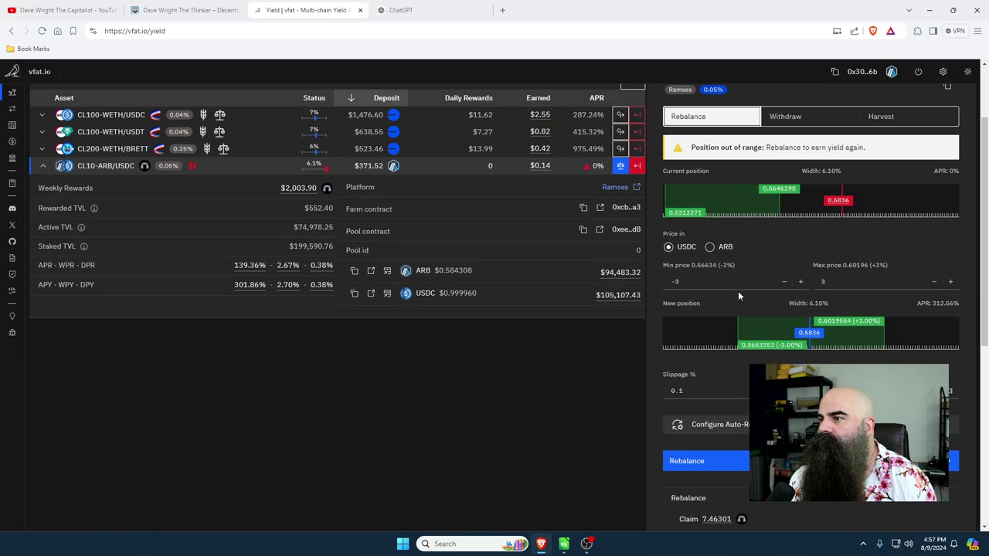
{"action": "scroll", "coordinate": [559, 366], "scroll_direction": "down", "scroll_amount": 5}
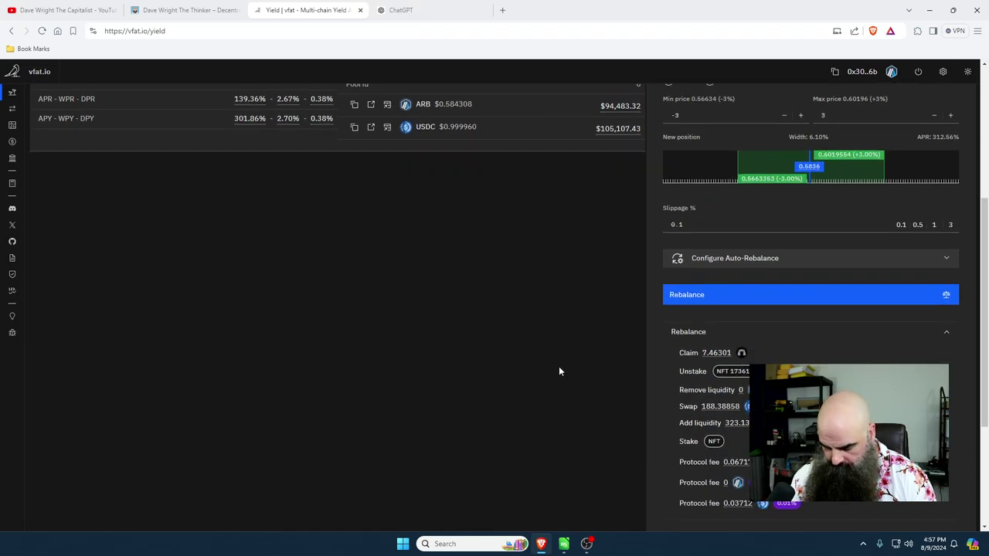
{"action": "scroll", "coordinate": [559, 366], "scroll_direction": "up", "scroll_amount": 4}
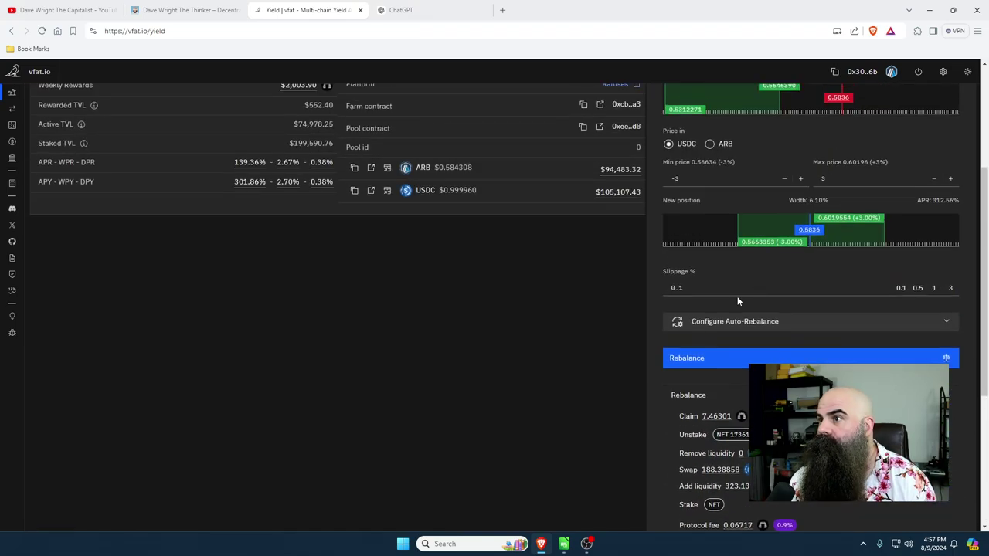
{"action": "left_click", "coordinate": [722, 363]}
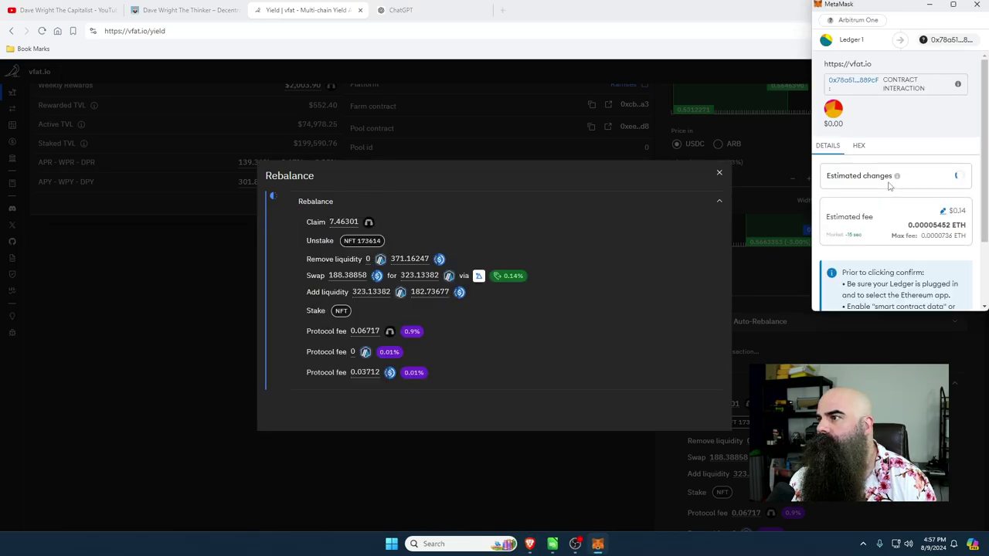
Step: Review the estimated changes and fee in MetaMask, confirm the rebalance transaction and close the Rebalance dialog
{"action": "mouse_move", "coordinate": [895, 159]}
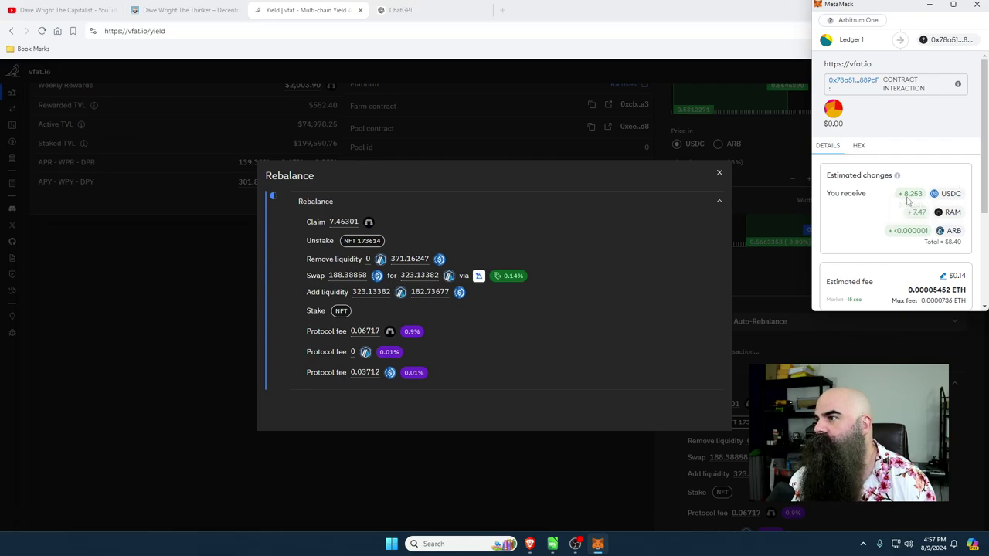
{"action": "scroll", "coordinate": [920, 239], "scroll_direction": "down", "scroll_amount": 2}
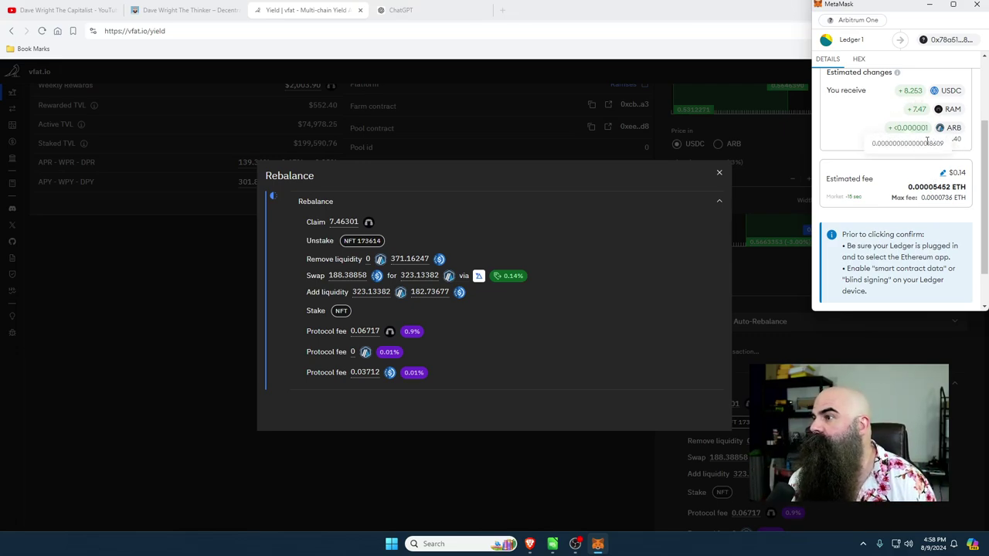
{"action": "scroll", "coordinate": [923, 154], "scroll_direction": "down", "scroll_amount": 3}
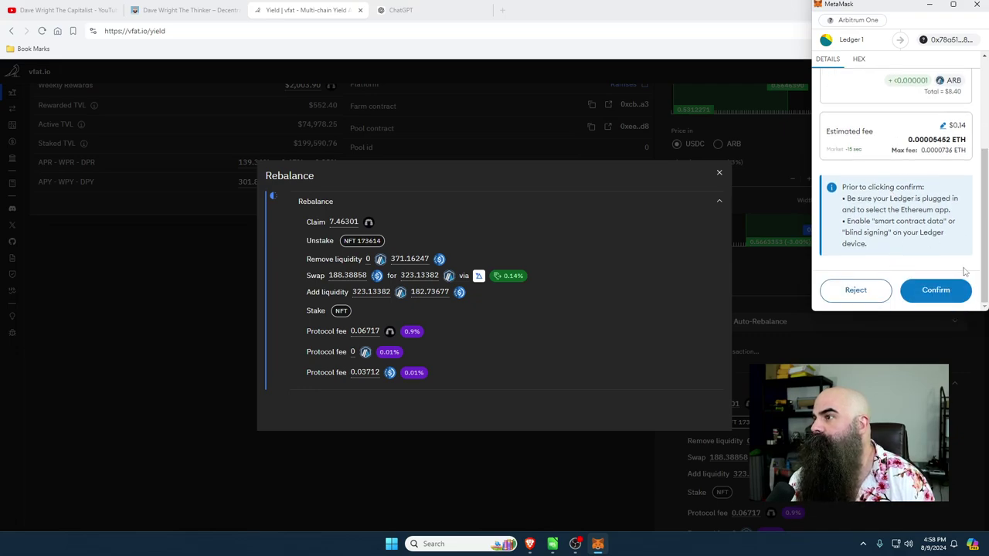
{"action": "left_click", "coordinate": [944, 295]}
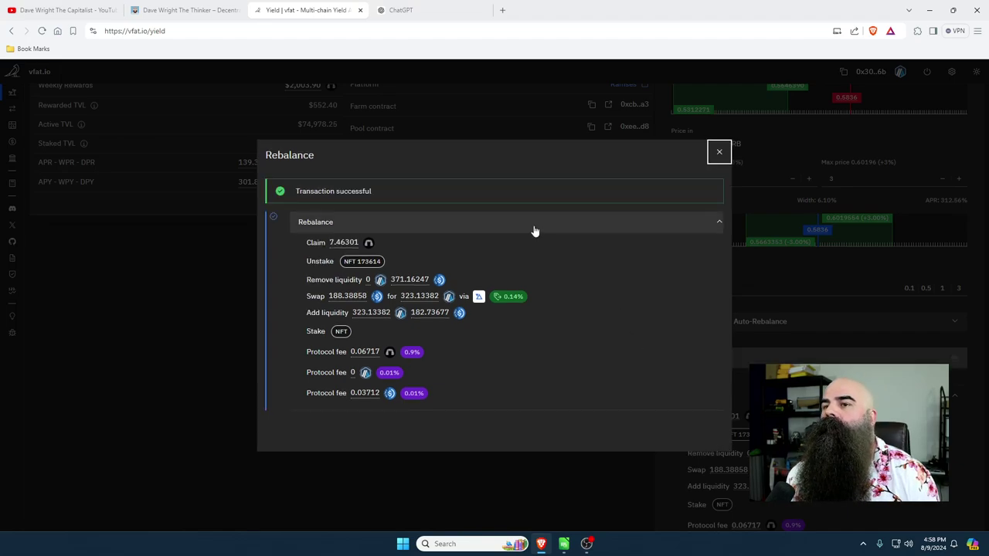
{"action": "left_click", "coordinate": [719, 153]}
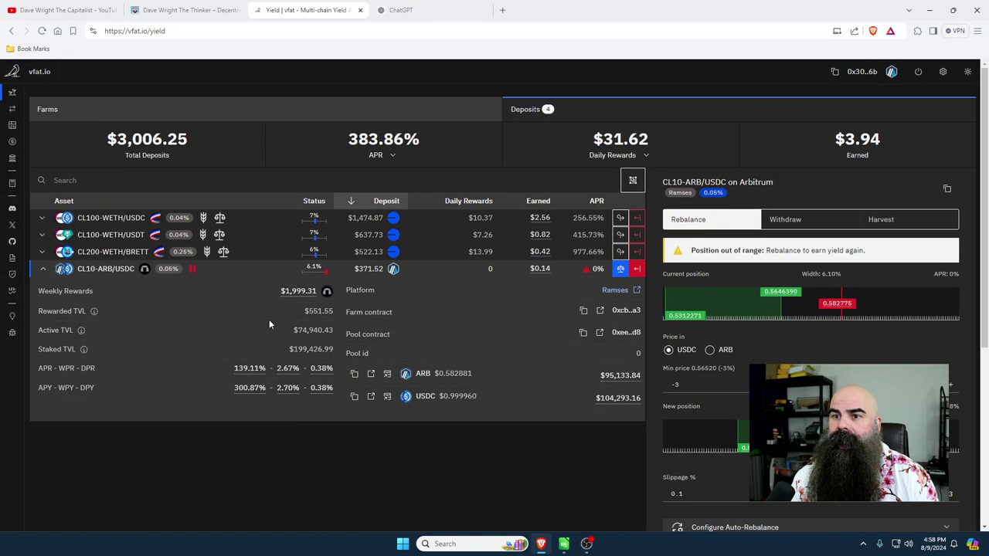
Step: Reload the yield page and check the status of the CL10-ARB/USDC position in the deposits list
{"action": "left_click", "coordinate": [234, 269]}
{"action": "left_click", "coordinate": [42, 31]}
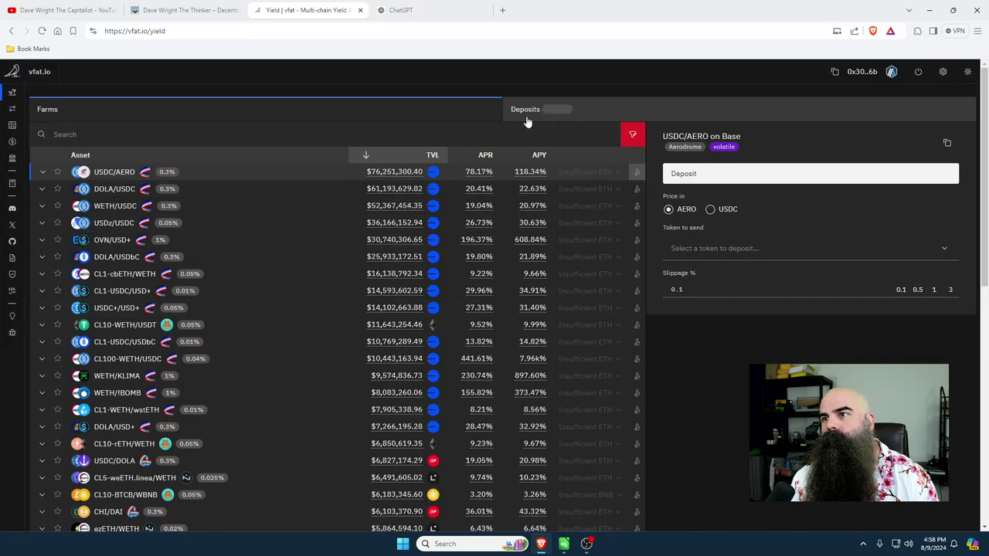
{"action": "left_click", "coordinate": [527, 112]}
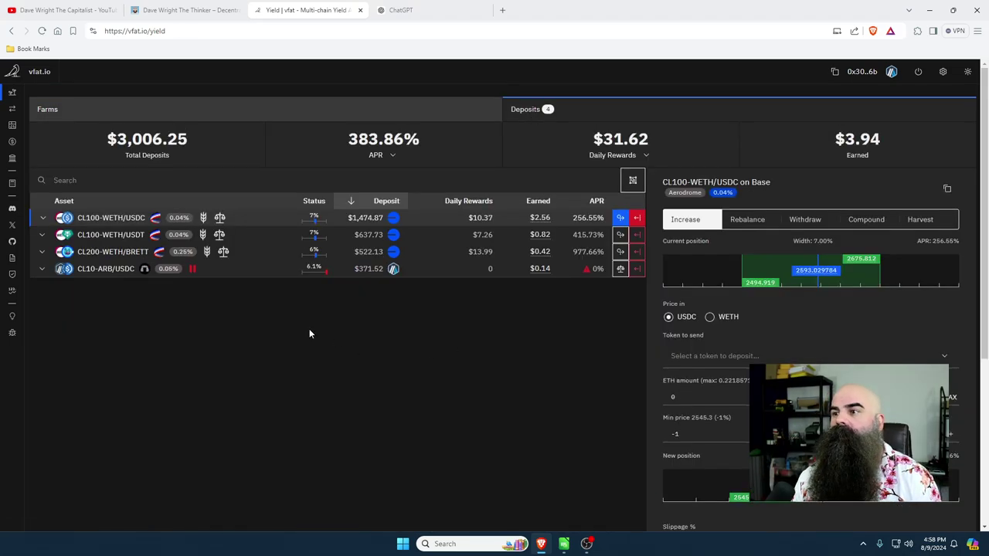
{"action": "scroll", "coordinate": [384, 339], "scroll_direction": "down", "scroll_amount": 1}
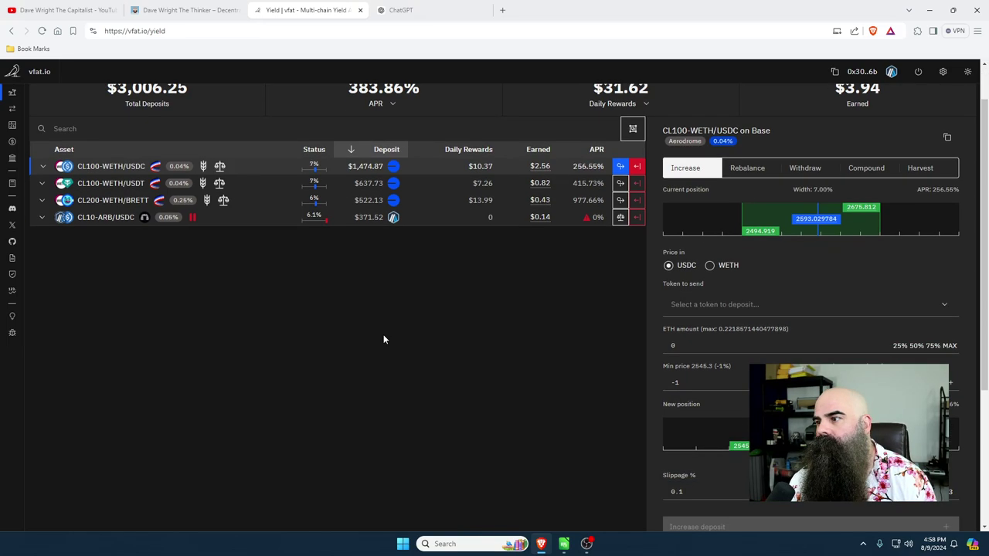
{"action": "scroll", "coordinate": [524, 369], "scroll_direction": "down", "scroll_amount": 4}
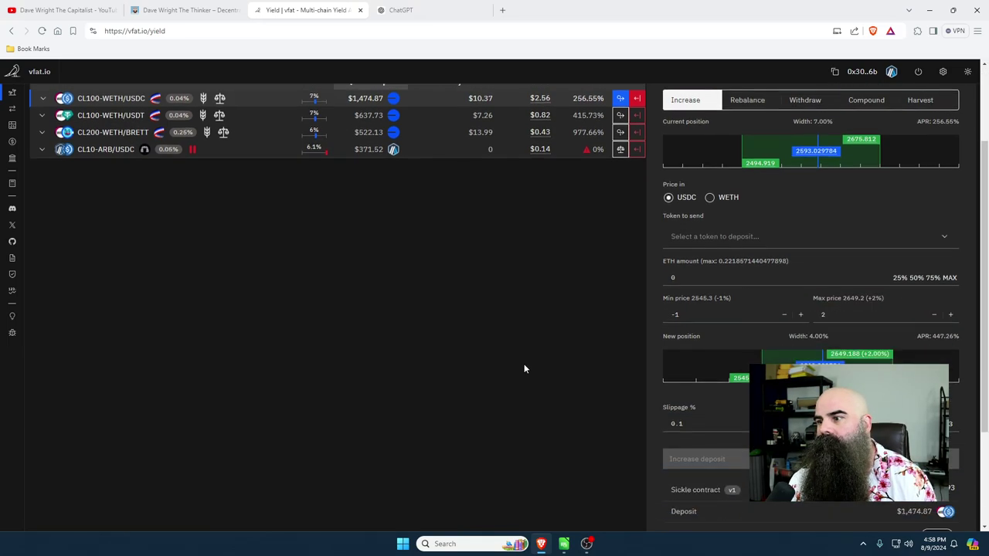
{"action": "scroll", "coordinate": [524, 369], "scroll_direction": "up", "scroll_amount": 5}
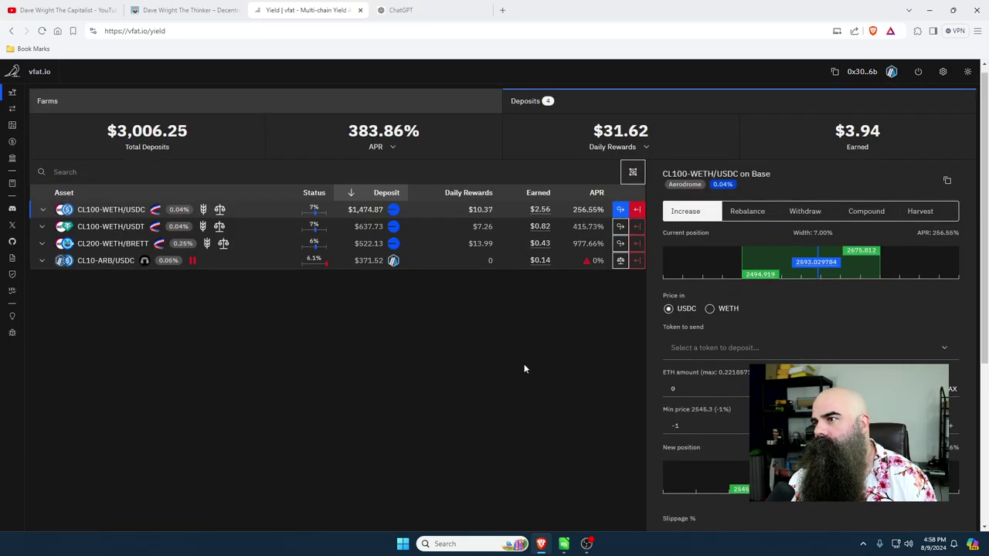
Step: Check the recent transaction activity and the token balances on Arbitrum in the MetaMask wallet, and close it
{"action": "left_click", "coordinate": [918, 31]}
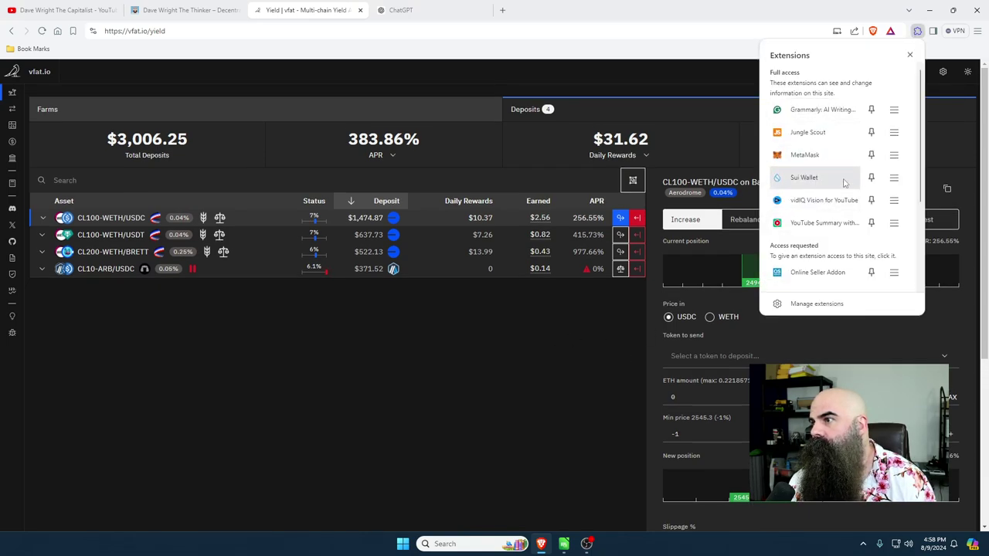
{"action": "left_click", "coordinate": [806, 155]}
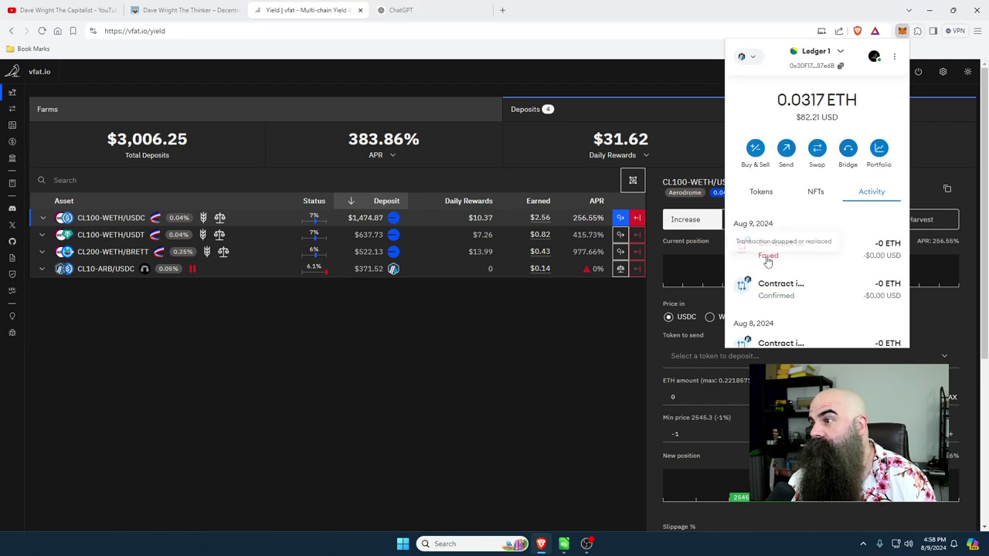
{"action": "left_click", "coordinate": [762, 195]}
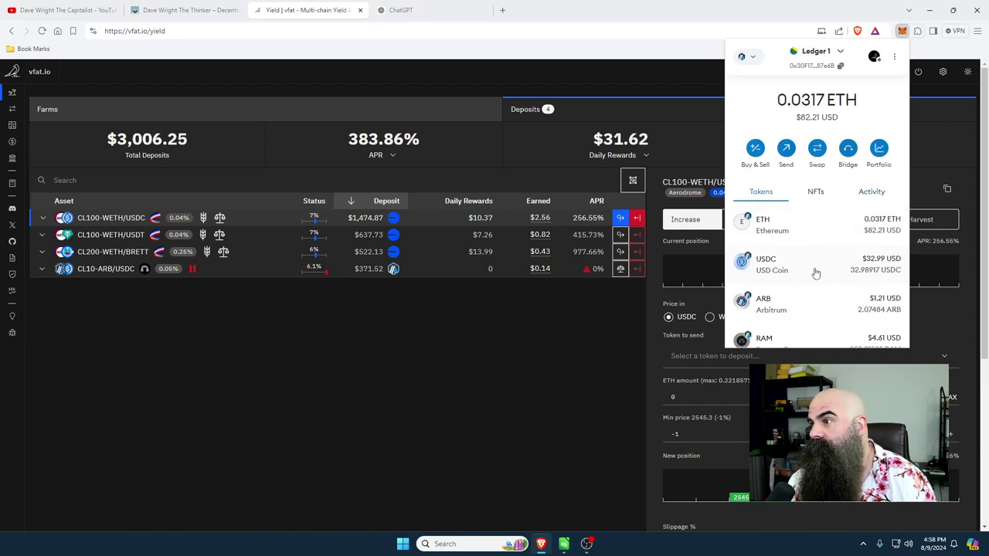
{"action": "scroll", "coordinate": [815, 273], "scroll_direction": "down", "scroll_amount": 3}
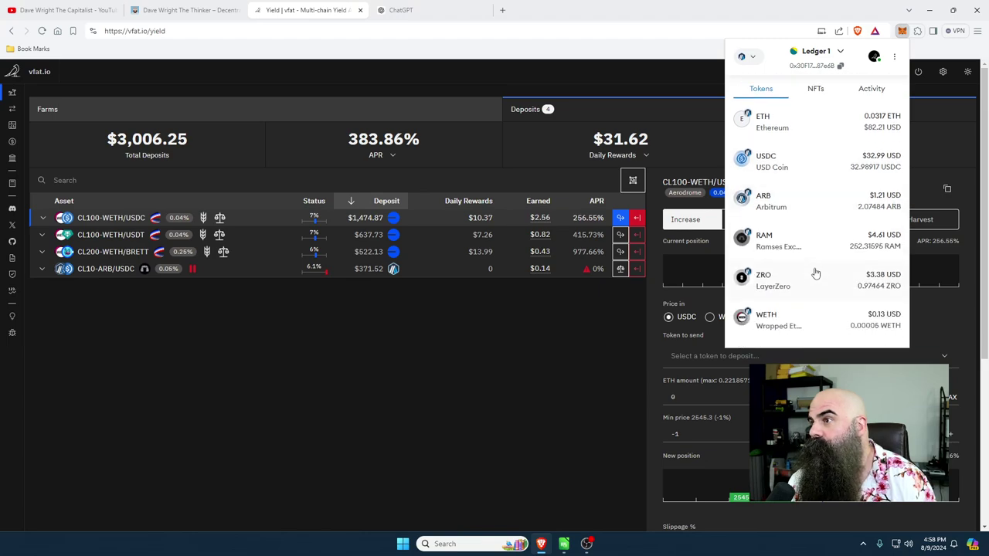
{"action": "scroll", "coordinate": [817, 273], "scroll_direction": "down", "scroll_amount": 2}
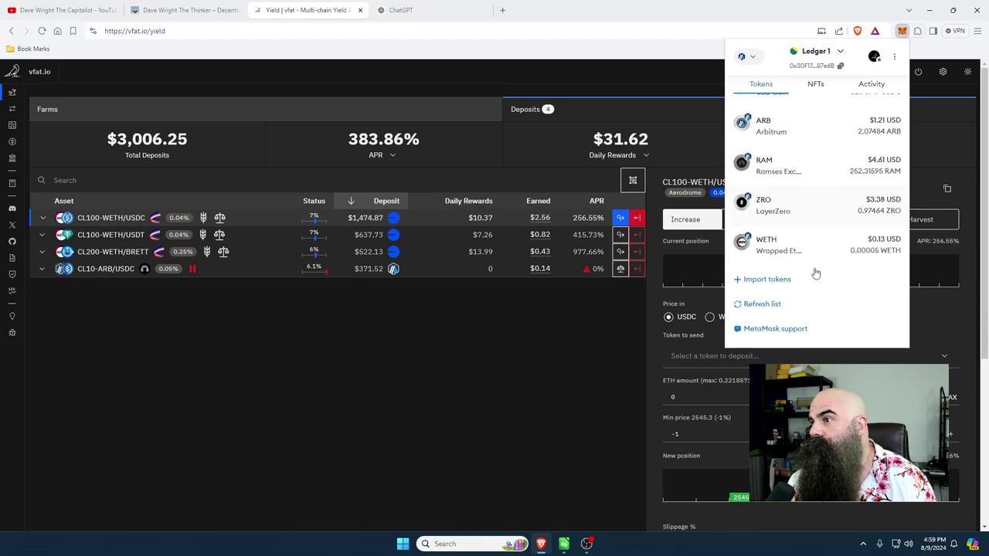
{"action": "scroll", "coordinate": [817, 273], "scroll_direction": "up", "scroll_amount": 5}
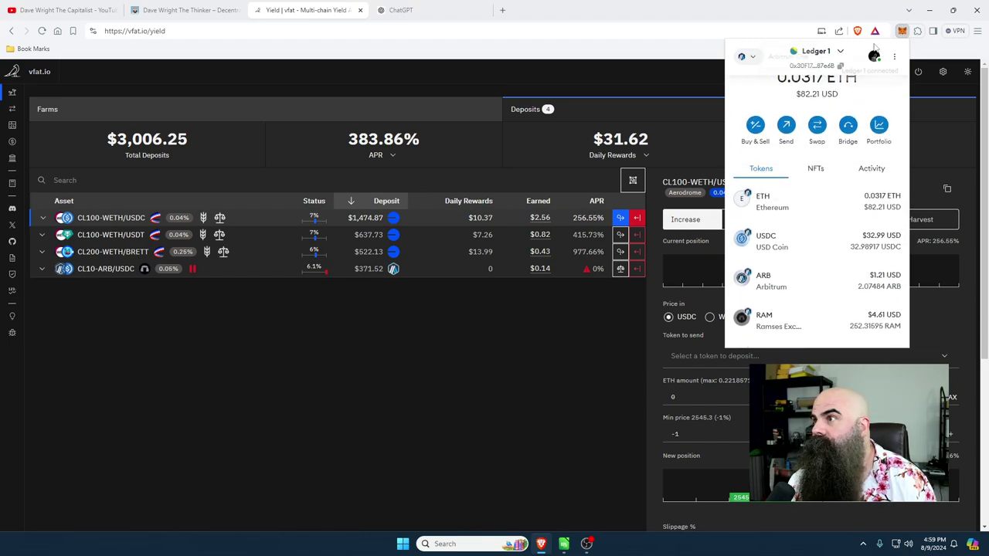
{"action": "left_click", "coordinate": [542, 349]}
Step: Request a rebalance of the CL10-ARB/USDC position with 0.25% slippage, keeping the -3% to 3% price range
{"action": "left_click", "coordinate": [436, 268]}
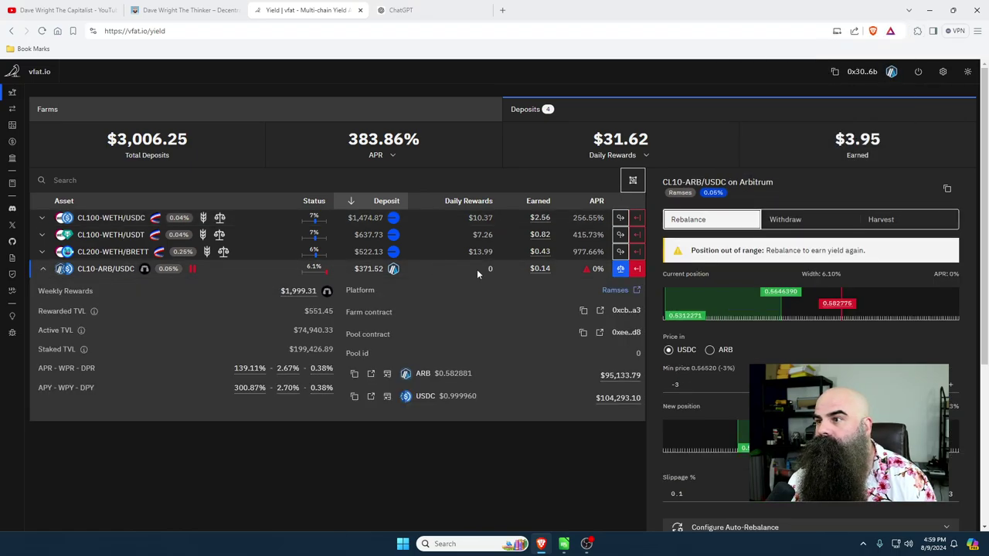
{"action": "scroll", "coordinate": [813, 326], "scroll_direction": "down", "scroll_amount": 2}
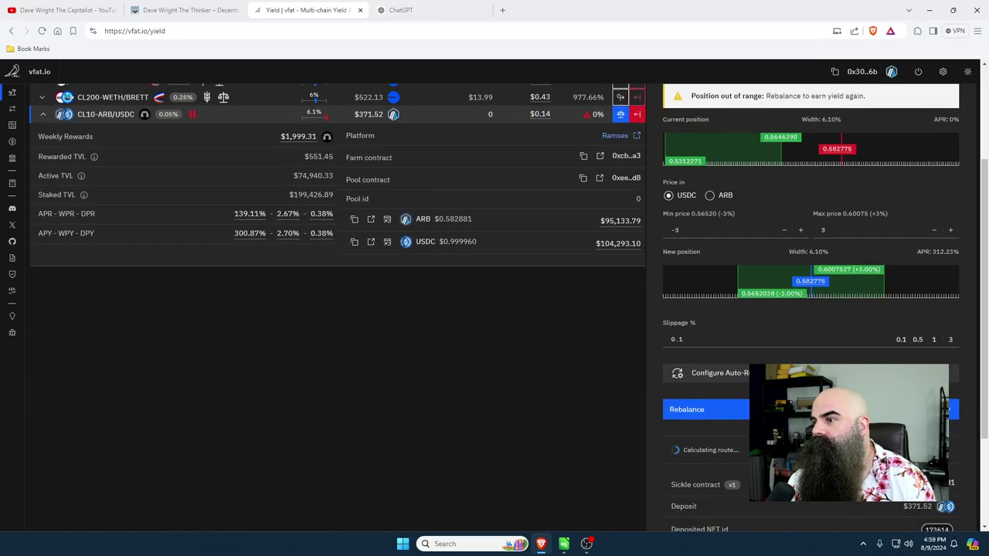
{"action": "scroll", "coordinate": [884, 319], "scroll_direction": "down", "scroll_amount": 2}
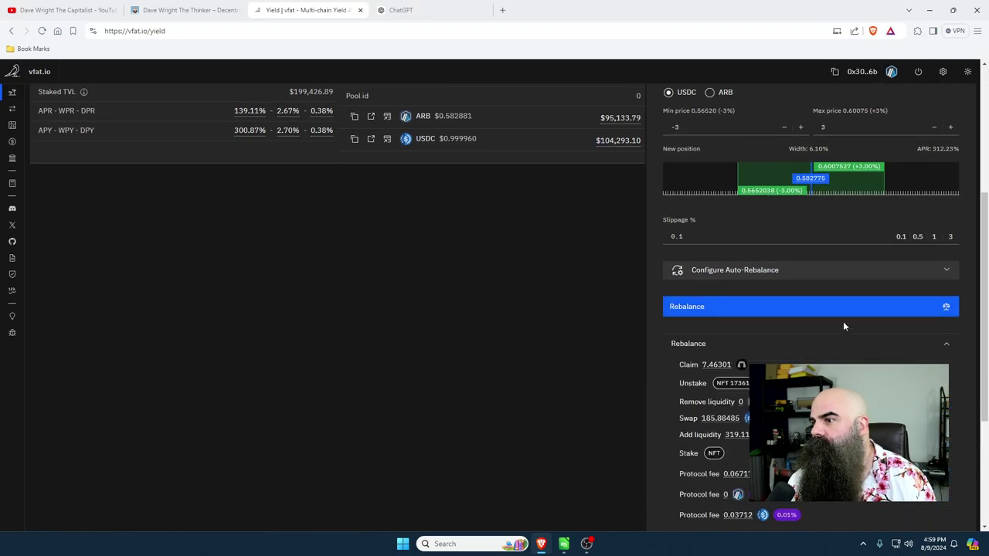
{"action": "left_click", "coordinate": [680, 236]}
{"action": "type", "text": "25"}
{"action": "key", "text": "BackSpace"}
{"action": "type", "text": "6"}
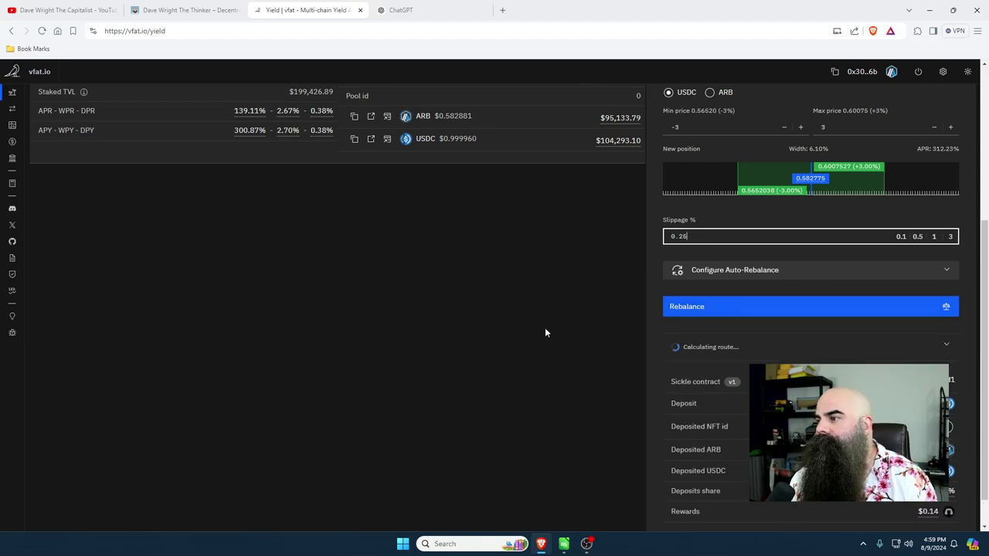
{"action": "scroll", "coordinate": [533, 340], "scroll_direction": "up", "scroll_amount": 2}
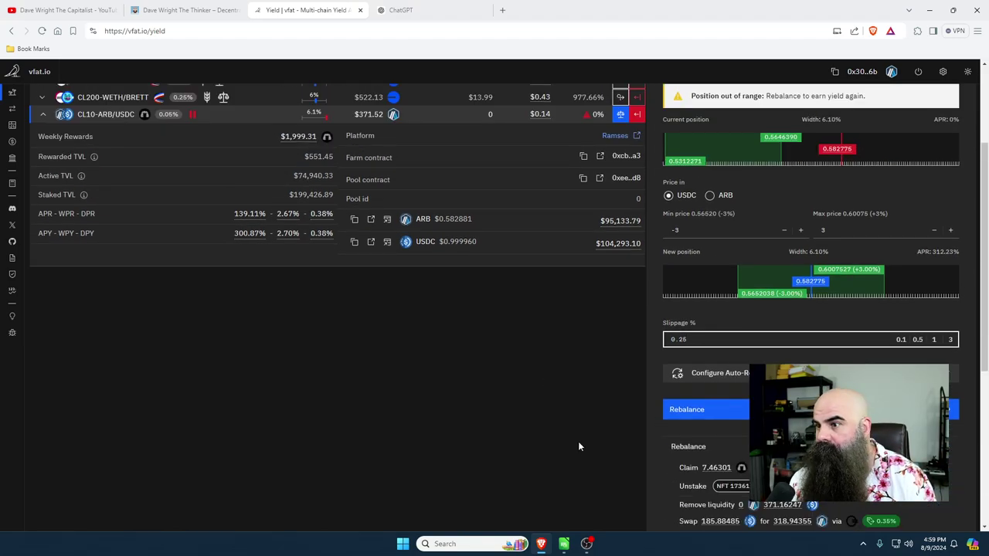
{"action": "scroll", "coordinate": [582, 402], "scroll_direction": "up", "scroll_amount": 1}
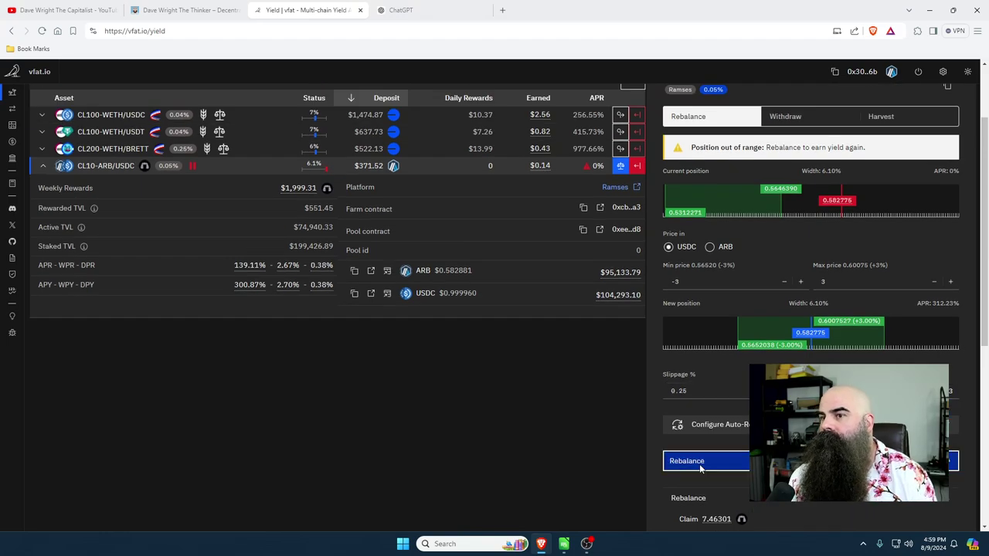
{"action": "left_click", "coordinate": [687, 459]}
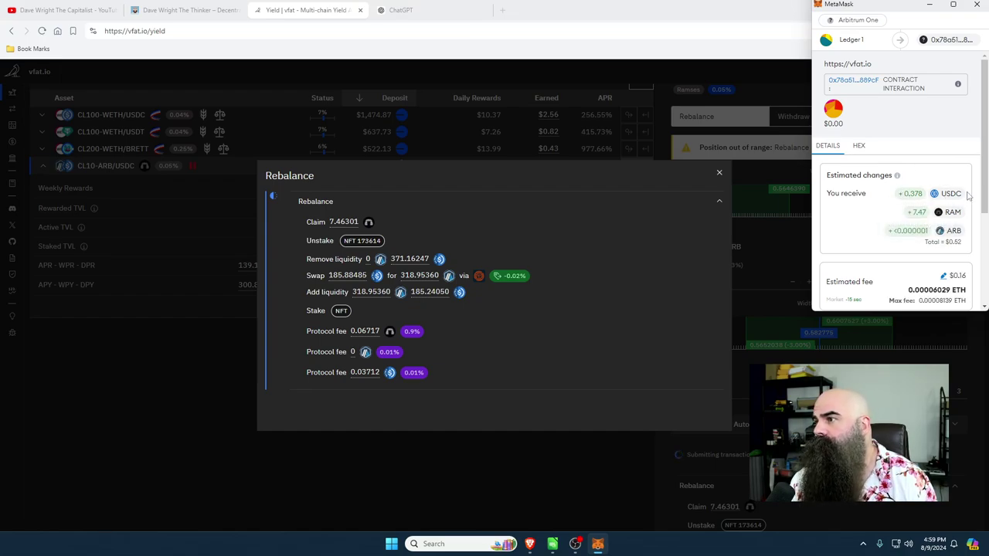
Step: Review the estimated changes and fee, confirm the new rebalance transaction in MetaMask and close the Rebalance dialog
{"action": "scroll", "coordinate": [937, 209], "scroll_direction": "down", "scroll_amount": 4}
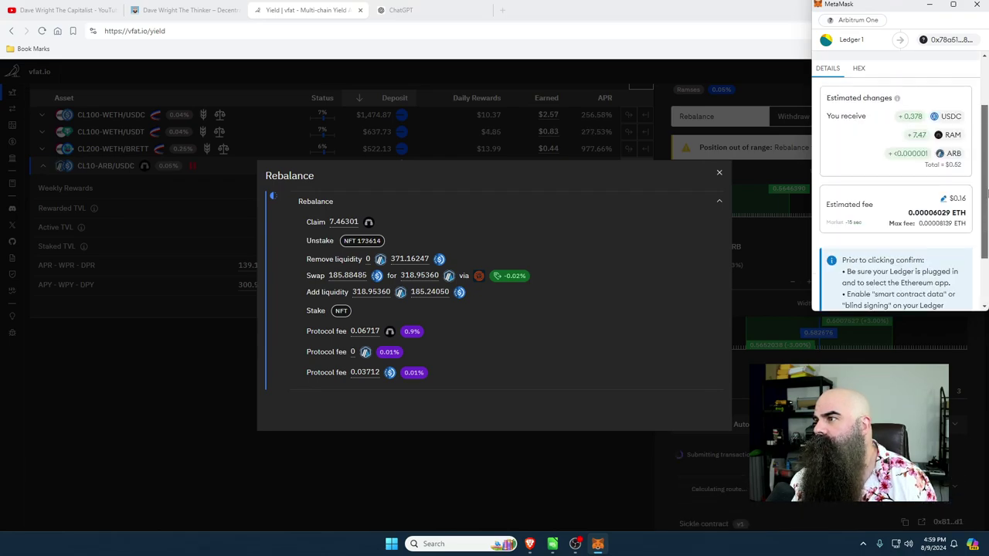
{"action": "left_click", "coordinate": [945, 300]}
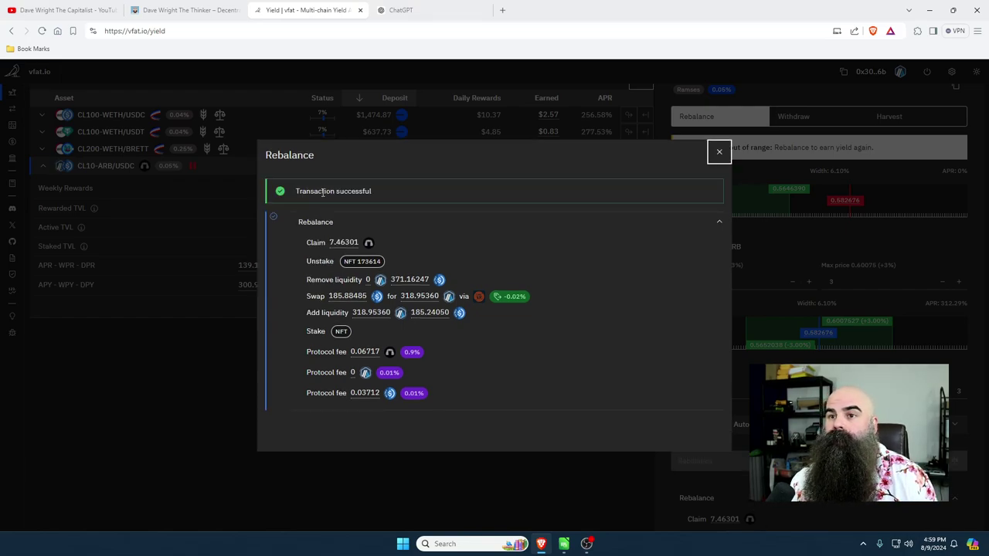
{"action": "left_click", "coordinate": [720, 153]}
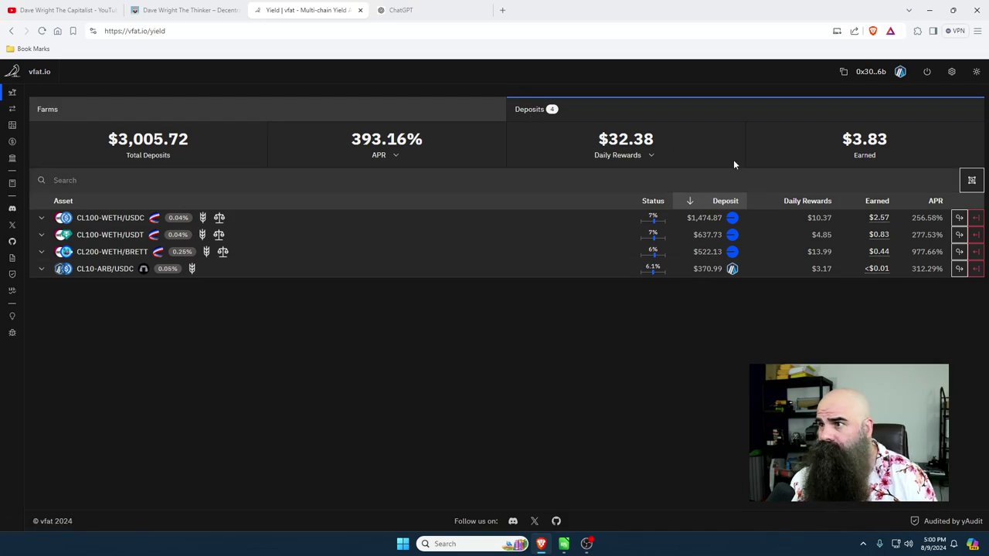
Step: Look at the expanded details of the CL100-WETH/USDC deposit and collapse them again
{"action": "left_click", "coordinate": [565, 219]}
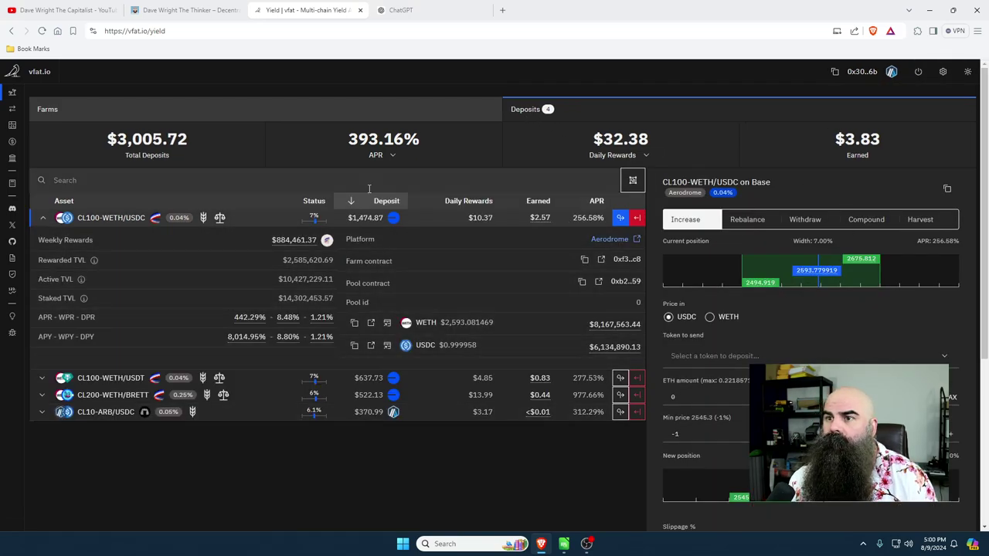
{"action": "left_click", "coordinate": [241, 217]}
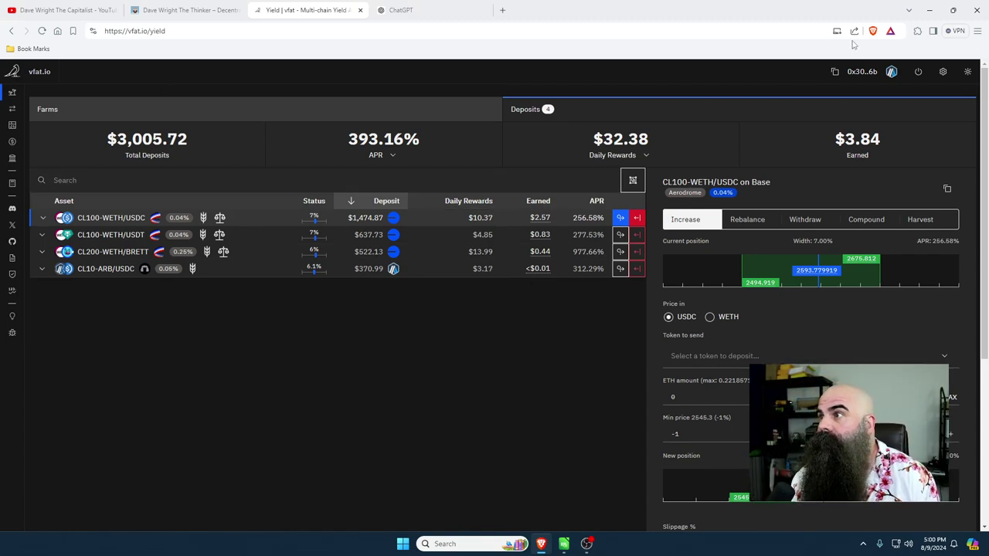
Step: Look over the latest MetaMask activity and the network list, and expand the wallet to its full-page view
{"action": "left_click", "coordinate": [917, 31]}
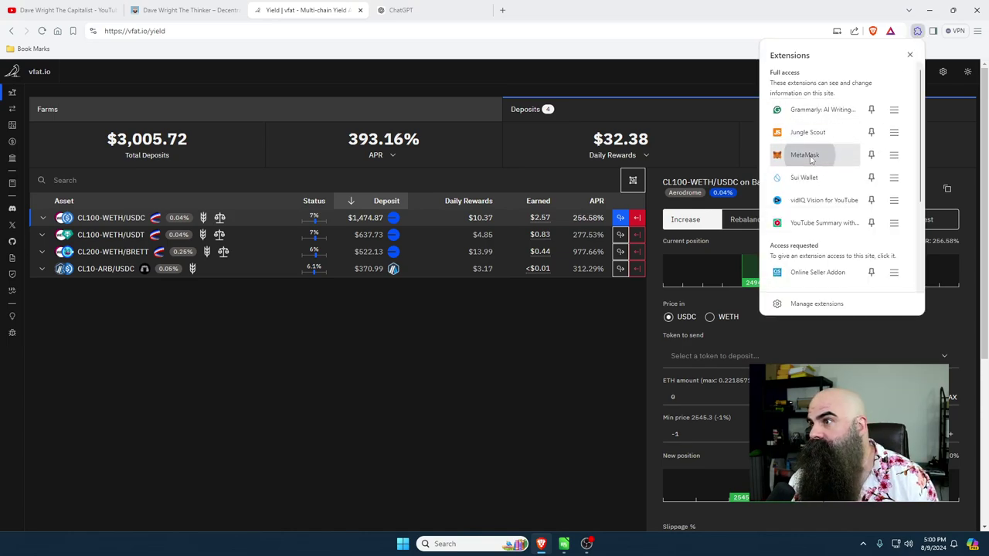
{"action": "left_click", "coordinate": [806, 155]}
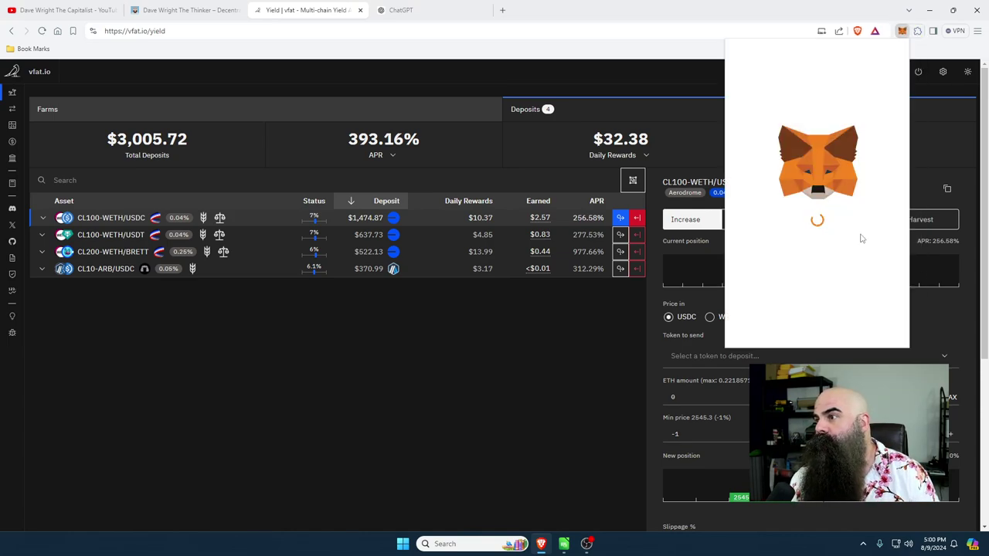
{"action": "scroll", "coordinate": [858, 228], "scroll_direction": "down", "scroll_amount": 4}
{"action": "scroll", "coordinate": [856, 222], "scroll_direction": "up", "scroll_amount": 5}
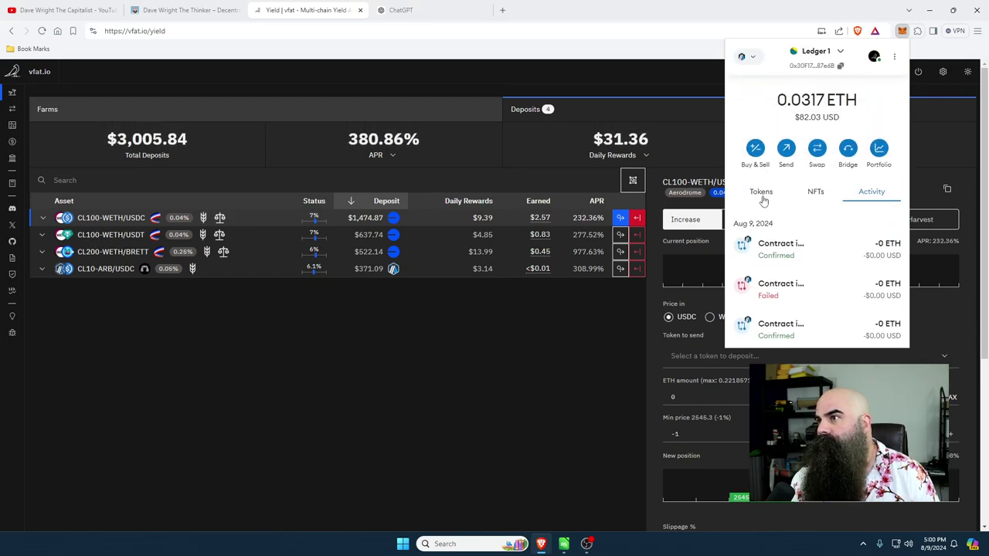
{"action": "left_click", "coordinate": [742, 56]}
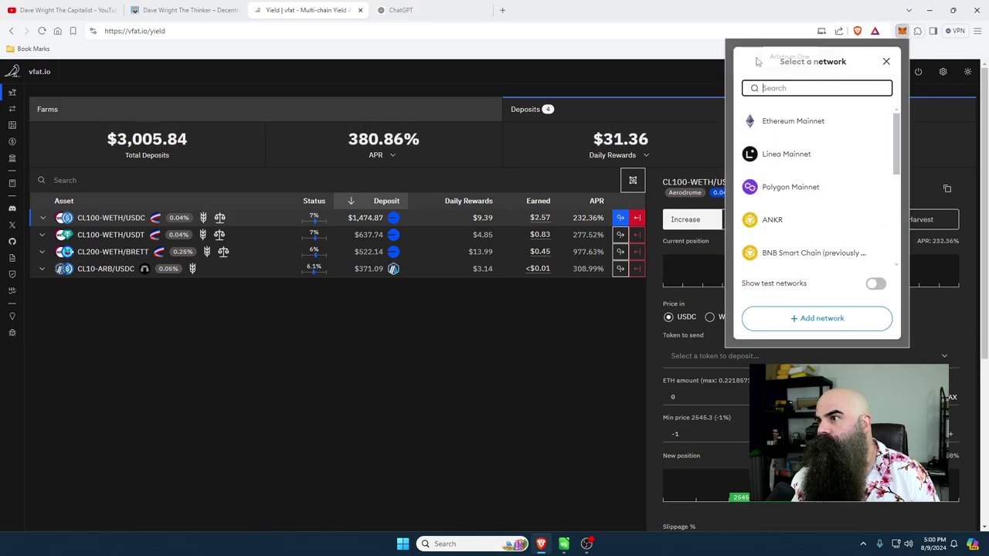
{"action": "left_click", "coordinate": [887, 62]}
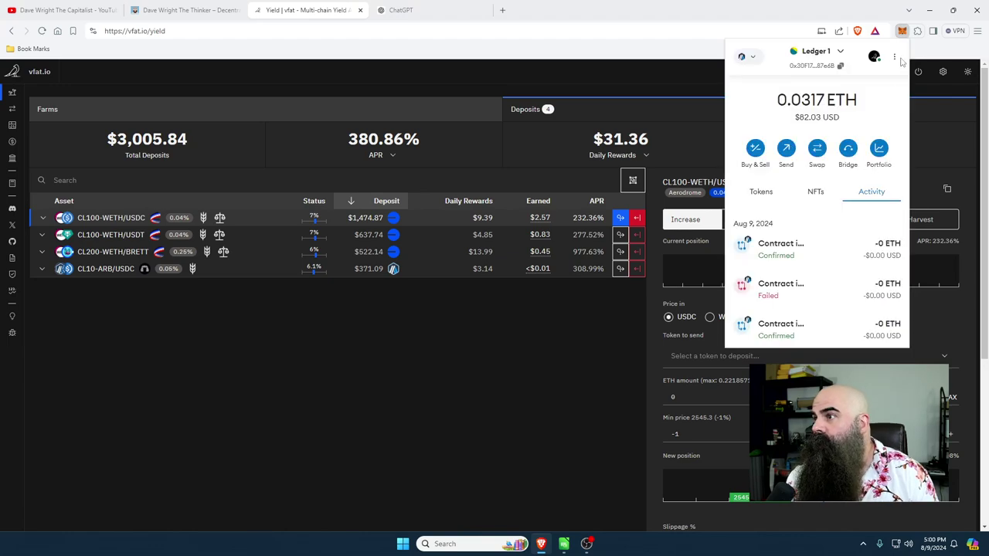
{"action": "left_click", "coordinate": [894, 58]}
{"action": "left_click", "coordinate": [851, 160]}
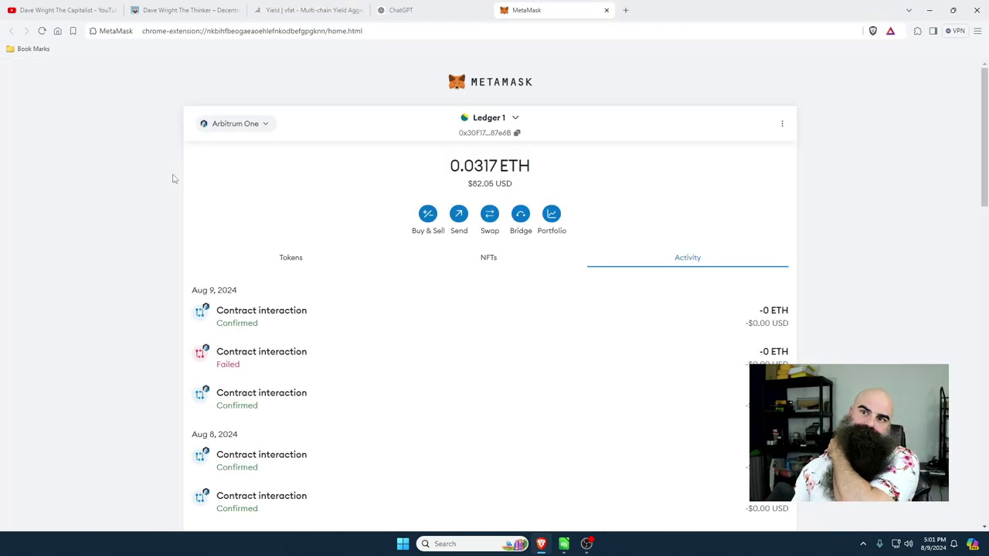
Step: Switch MetaMask to the Base Mainnet network and view the wallet's token balances there
{"action": "left_click", "coordinate": [221, 129]}
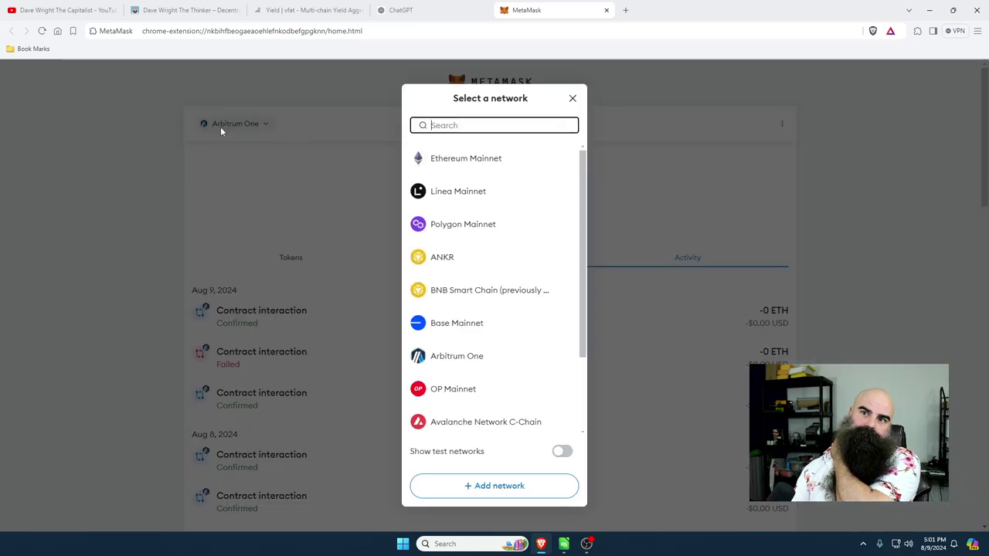
{"action": "left_click", "coordinate": [431, 354]}
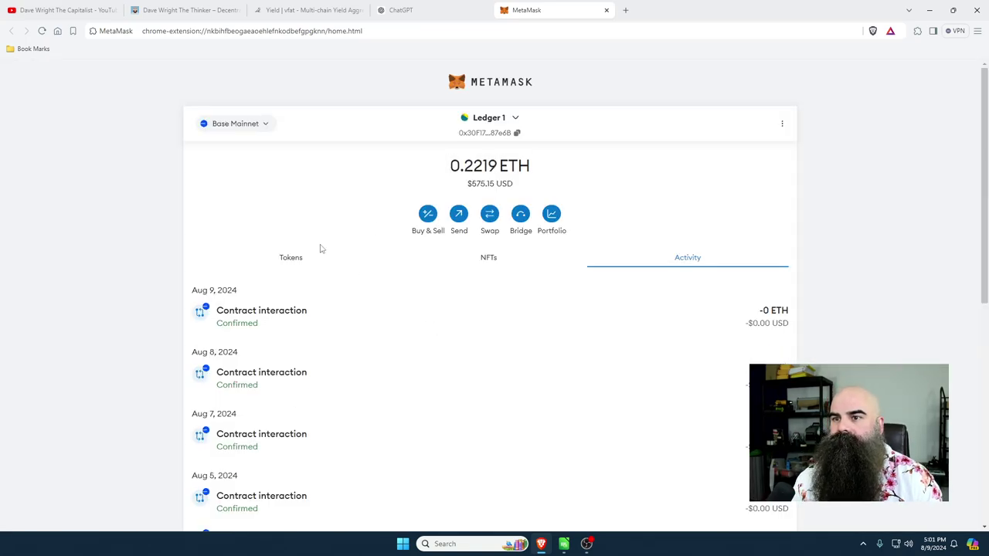
{"action": "left_click", "coordinate": [288, 259]}
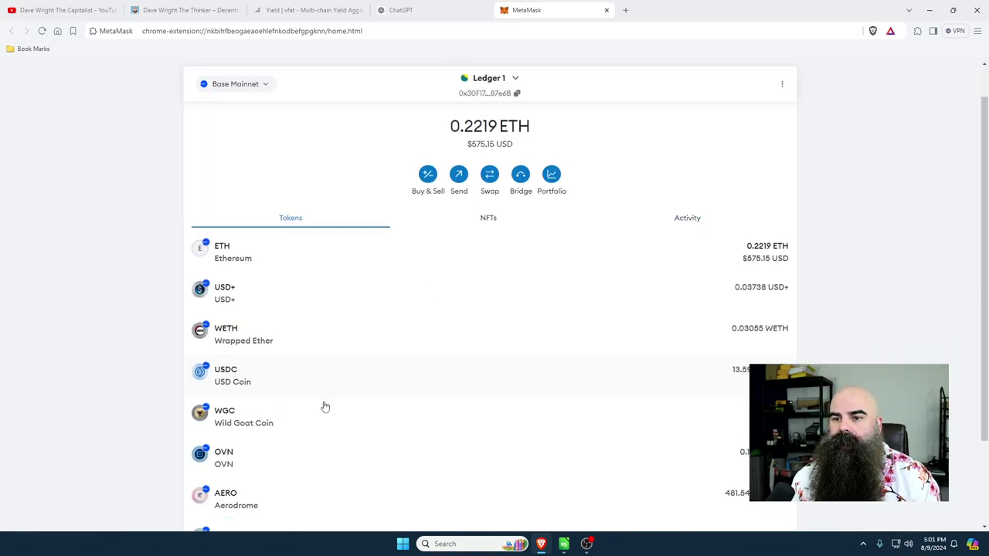
{"action": "scroll", "coordinate": [325, 407], "scroll_direction": "down", "scroll_amount": 2}
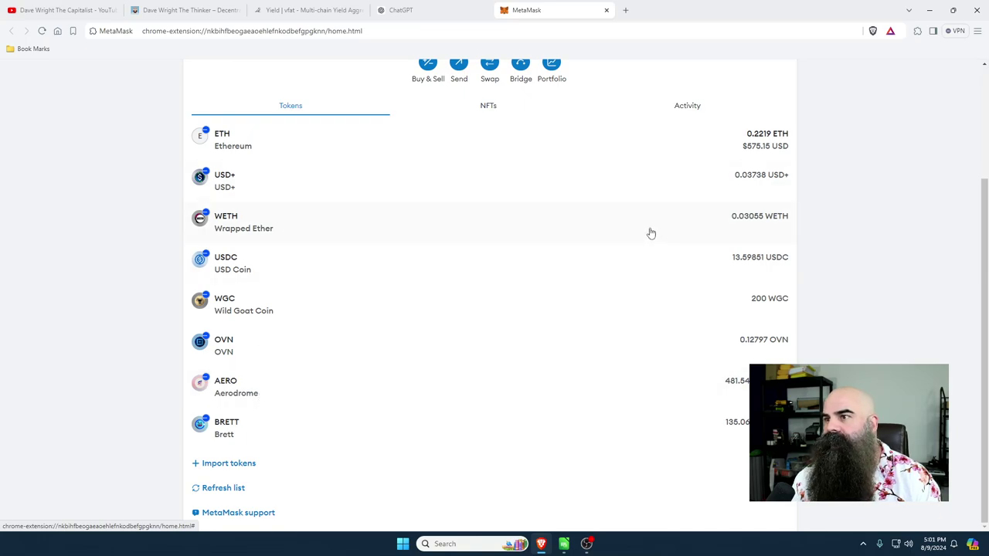
{"action": "scroll", "coordinate": [371, 256], "scroll_direction": "up", "scroll_amount": 2}
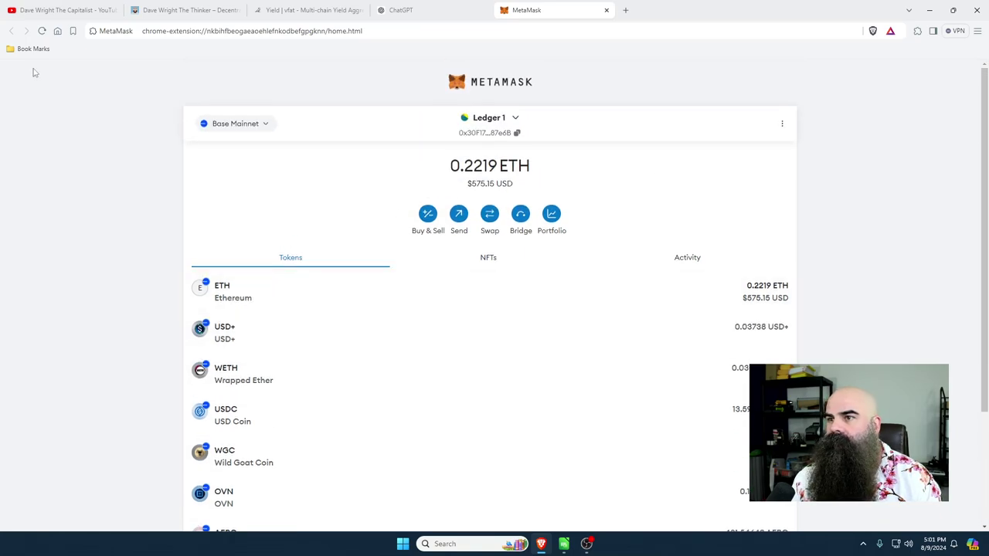
Step: Inspect the ETH asset page on Base, return to the token list and review the dollar values of all tokens
{"action": "left_click", "coordinate": [267, 300]}
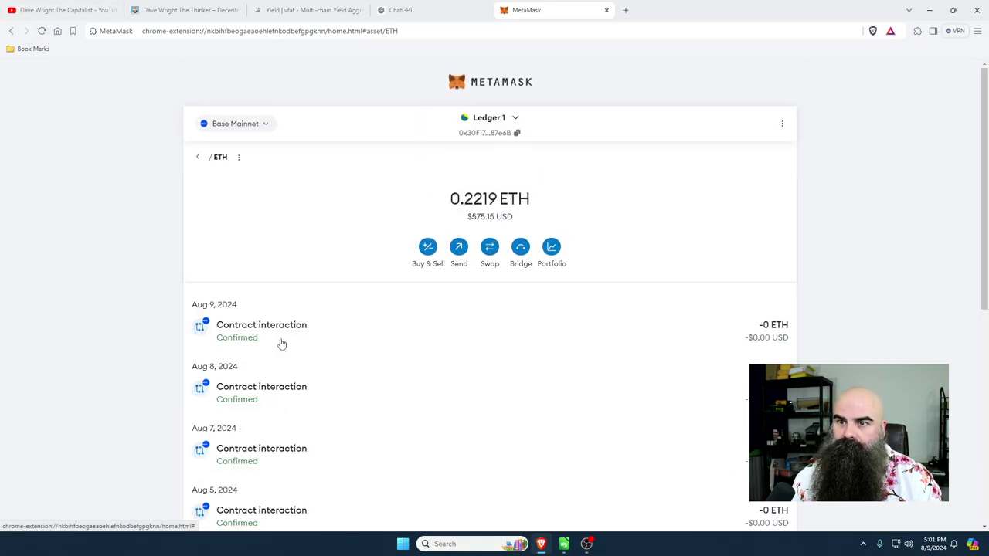
{"action": "left_click", "coordinate": [197, 158]}
{"action": "scroll", "coordinate": [397, 415], "scroll_direction": "down", "scroll_amount": 3}
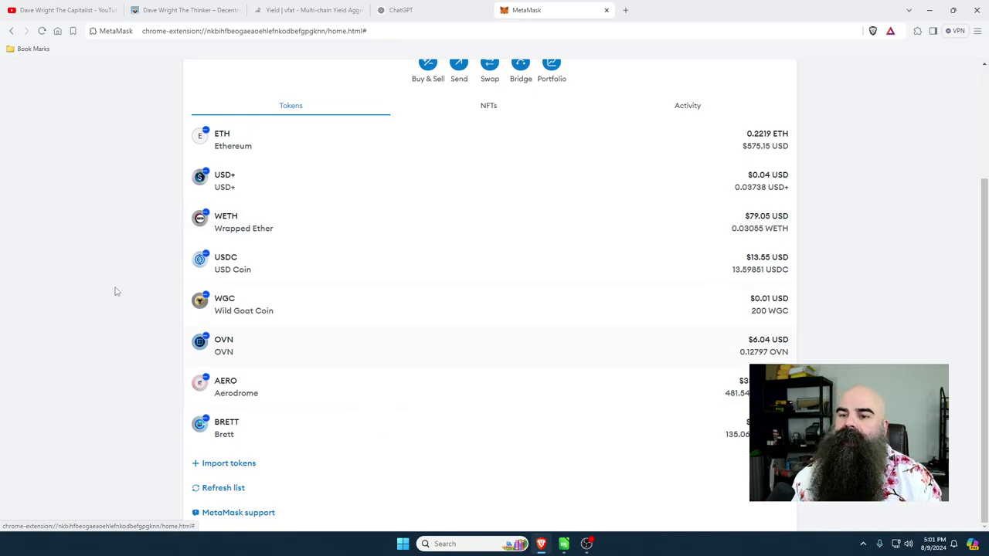
{"action": "scroll", "coordinate": [384, 358], "scroll_direction": "up", "scroll_amount": 1}
{"action": "scroll", "coordinate": [340, 491], "scroll_direction": "down", "scroll_amount": 1}
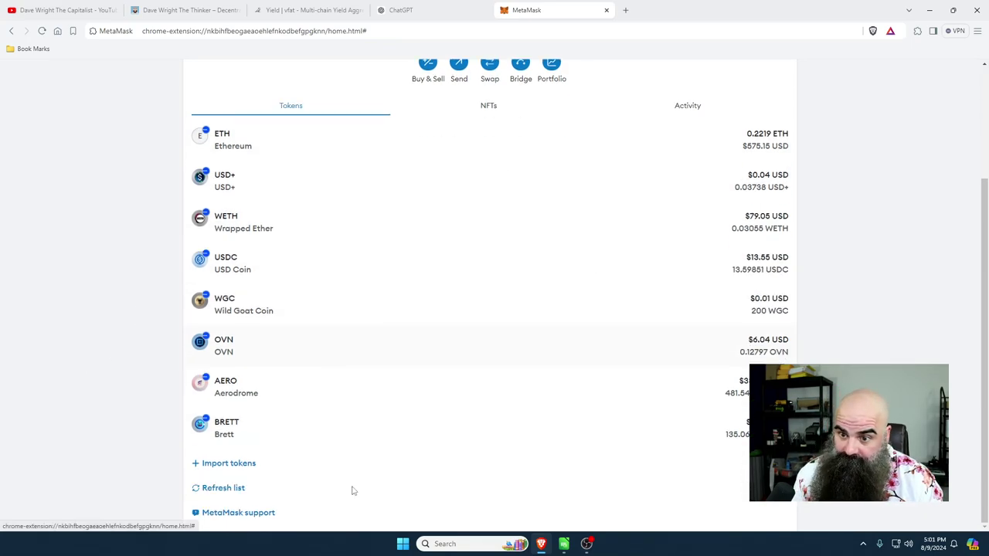
{"action": "scroll", "coordinate": [559, 375], "scroll_direction": "up", "scroll_amount": 2}
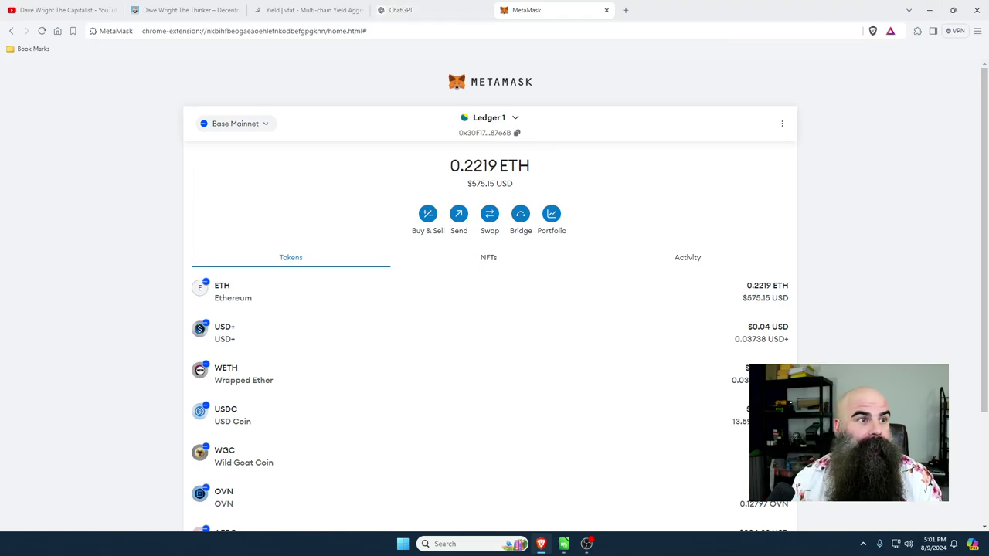
Step: Switch to the Crypto Investments.xlsx spreadsheet in LibreOffice Calc and bring its window onto this screen
{"action": "key", "text": "alt+Tab"}
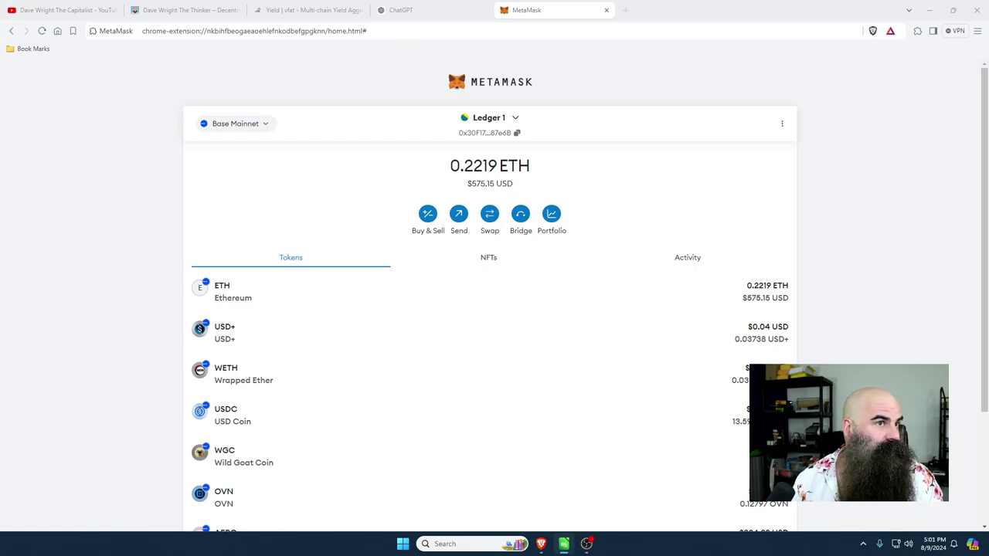
{"action": "left_click_drag", "start_coordinate": [0, 58], "coordinate": [364, 4]}
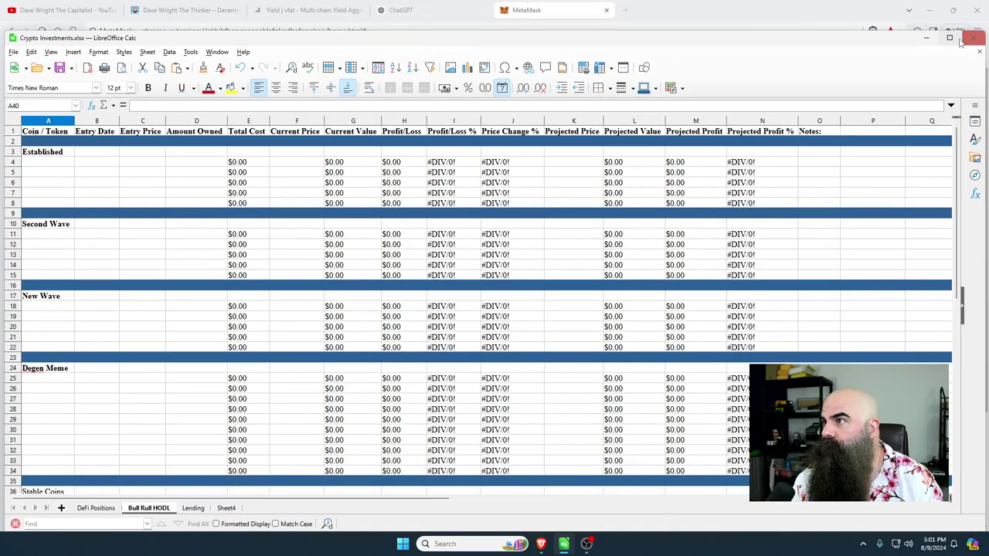
Step: Maximize the spreadsheet window and review the headings from Current Price to Price Change % and the token category sections below
{"action": "left_click", "coordinate": [950, 37]}
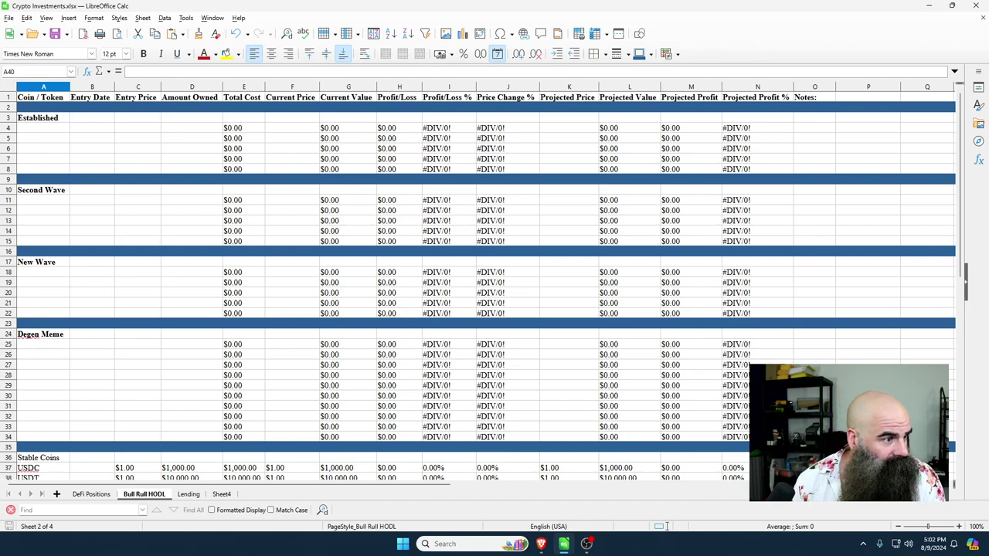
{"action": "key", "text": "alt+Tab"}
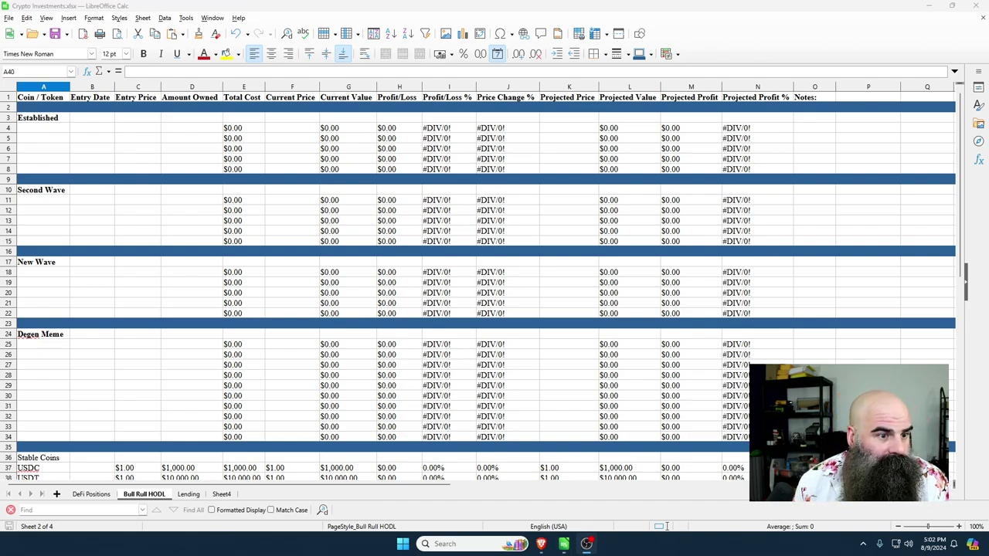
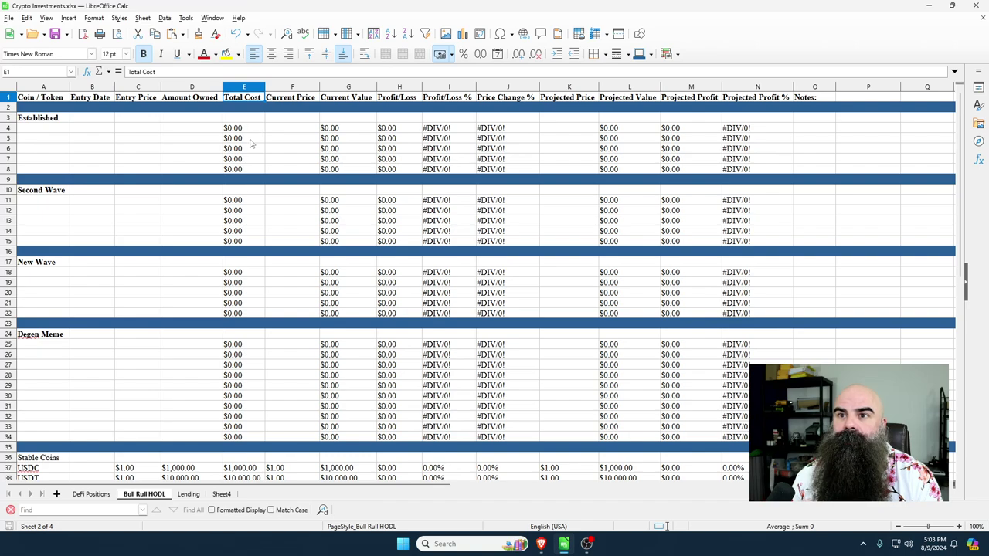
{"action": "left_click", "coordinate": [294, 103]}
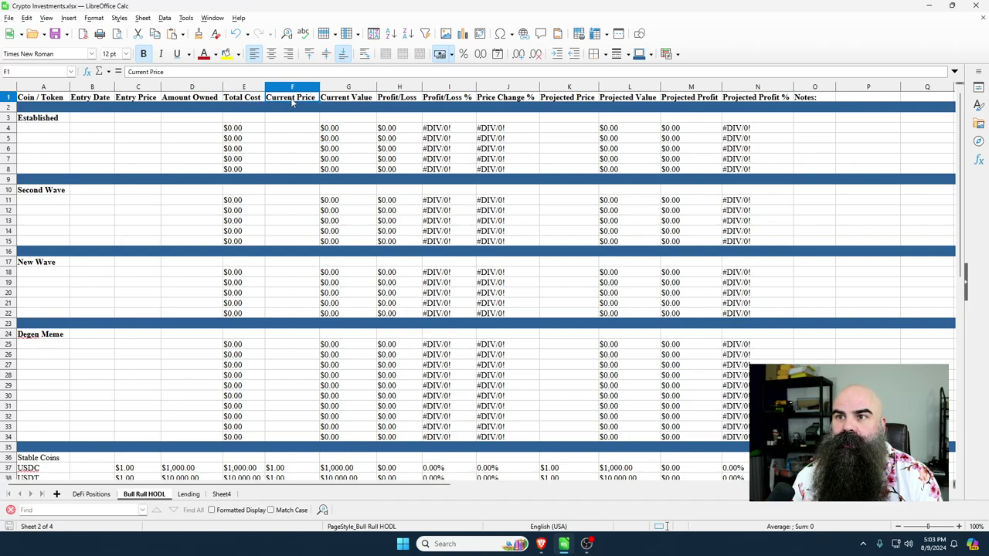
{"action": "left_click", "coordinate": [348, 103]}
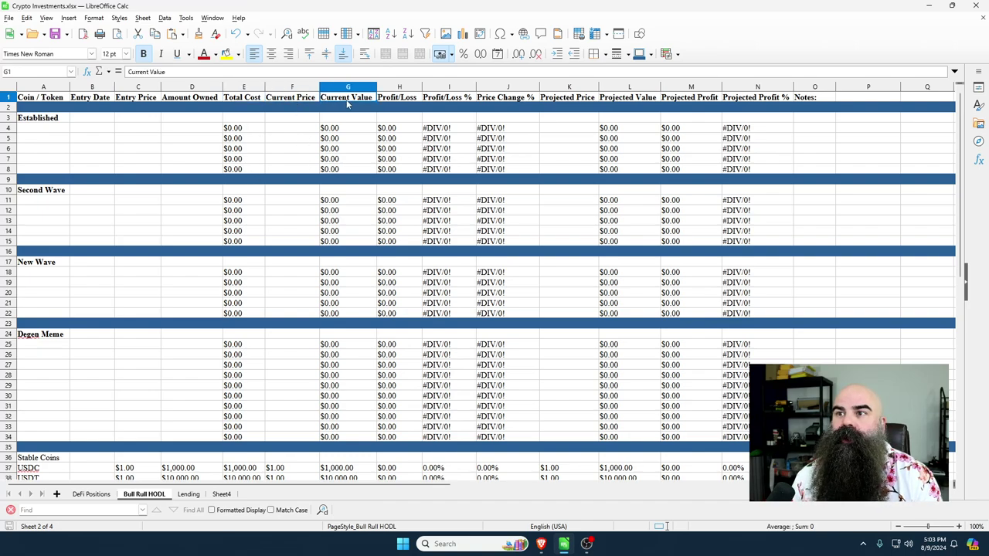
{"action": "left_click", "coordinate": [394, 103]}
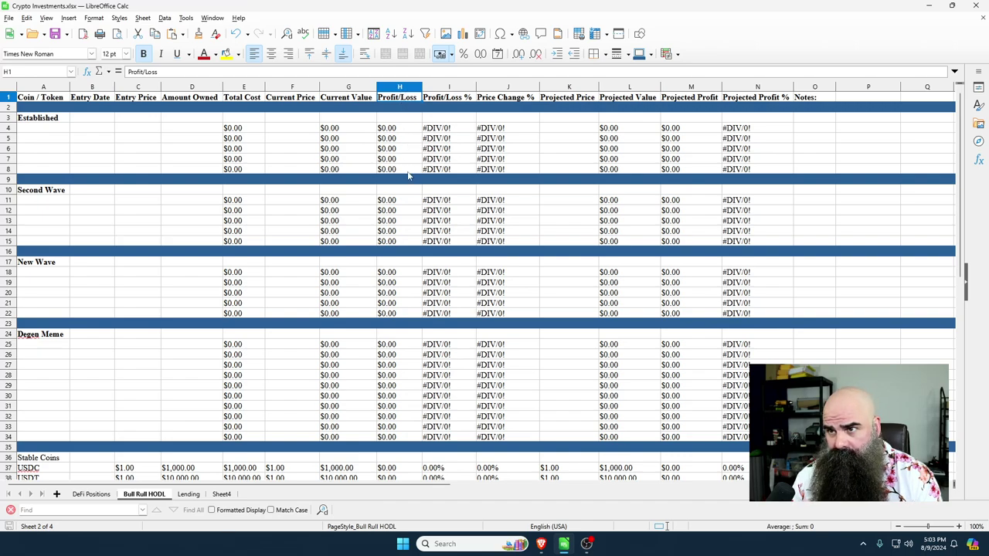
{"action": "left_click", "coordinate": [445, 99]}
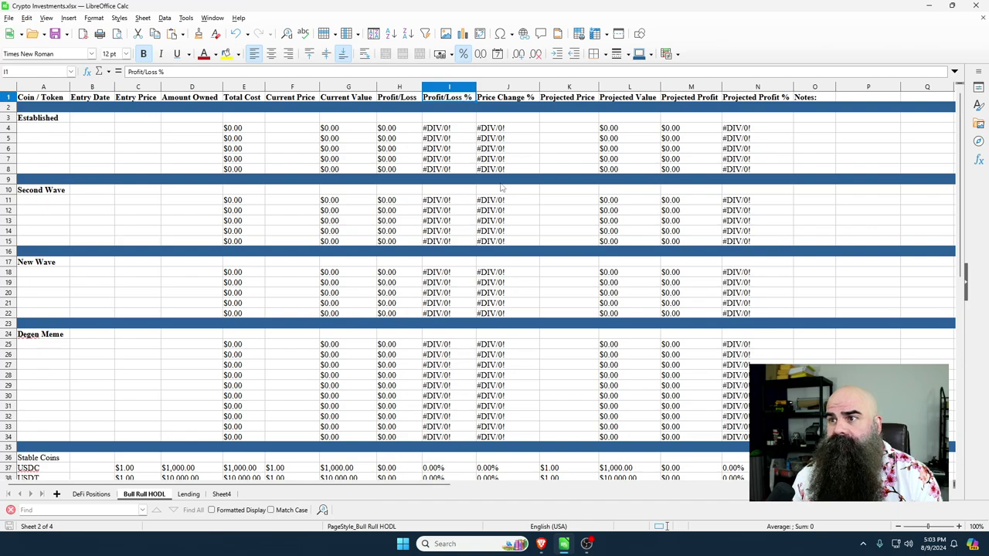
{"action": "left_click", "coordinate": [530, 100]}
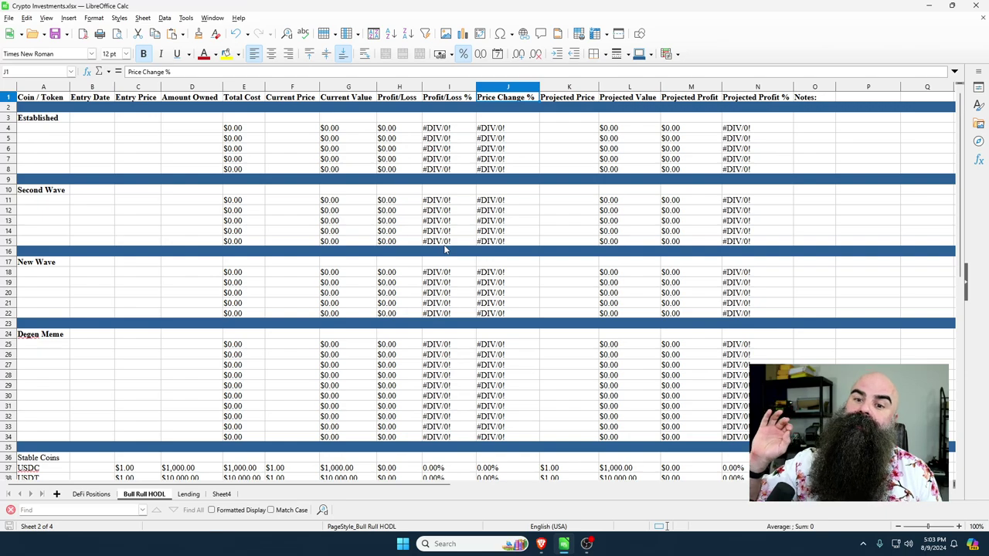
{"action": "scroll", "coordinate": [418, 286], "scroll_direction": "down", "scroll_amount": 2}
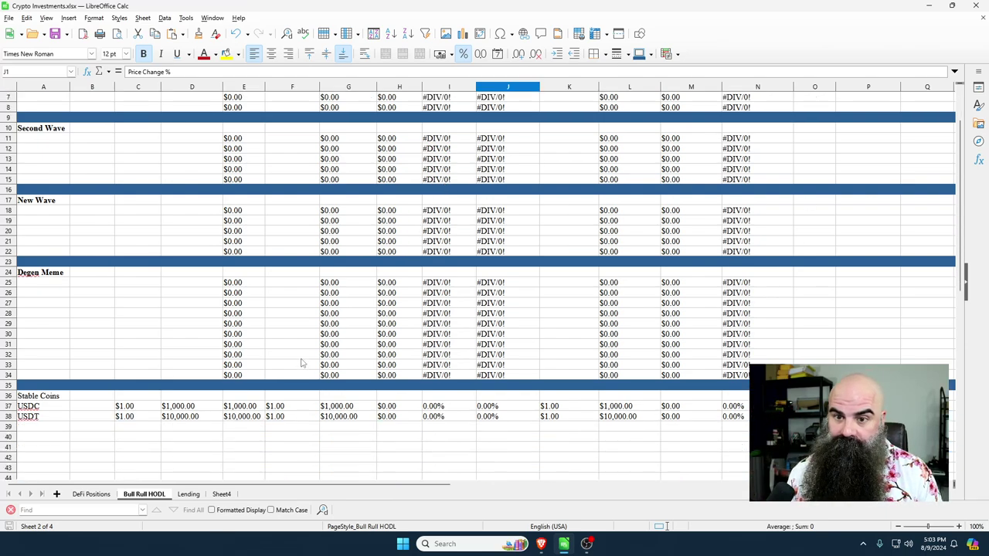
{"action": "scroll", "coordinate": [118, 420], "scroll_direction": "up", "scroll_amount": 2}
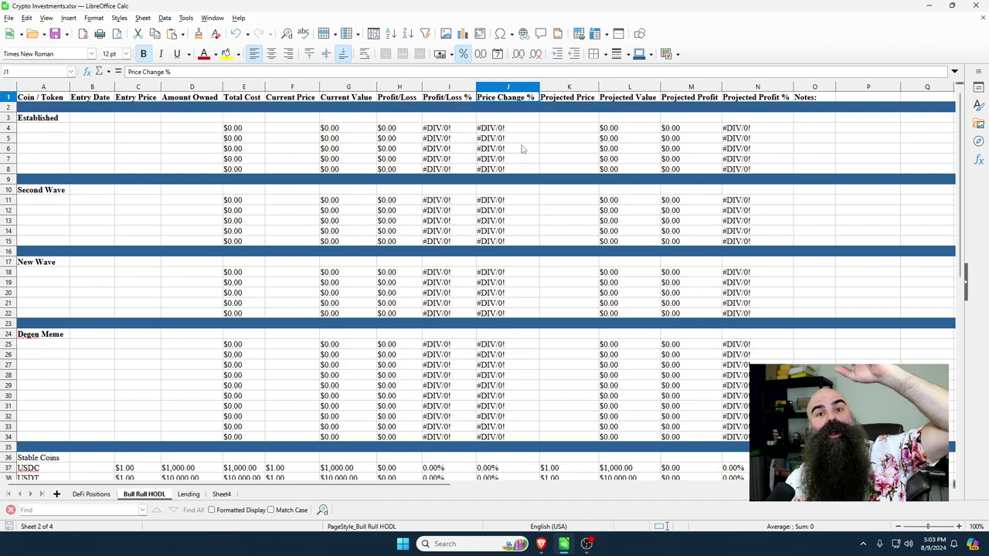
Step: Review the Projected Price, Projected Value, Projected Profit and Projected Profit % columns, and widen the Notes column
{"action": "left_click", "coordinate": [578, 101]}
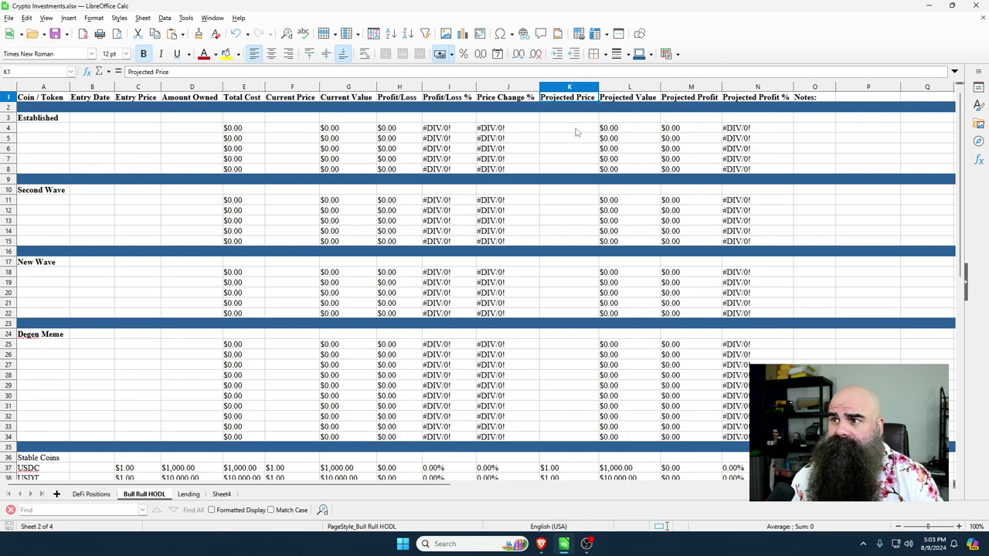
{"action": "left_click", "coordinate": [636, 101]}
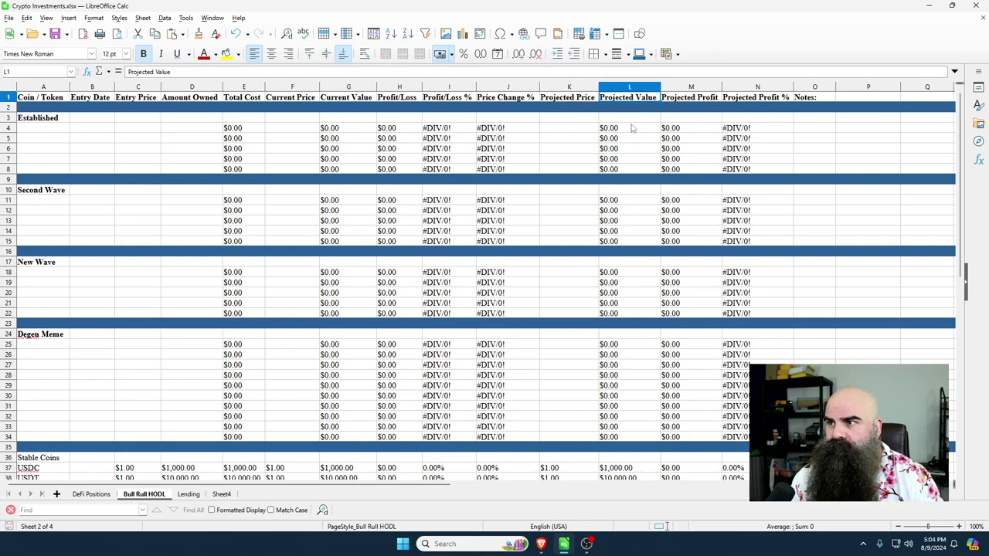
{"action": "left_click", "coordinate": [631, 129]}
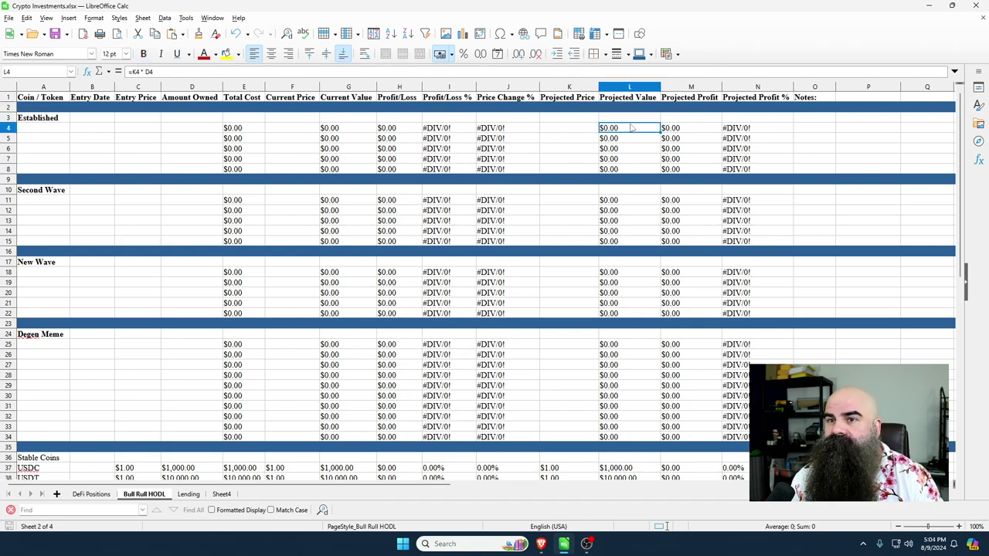
{"action": "left_click", "coordinate": [688, 100]}
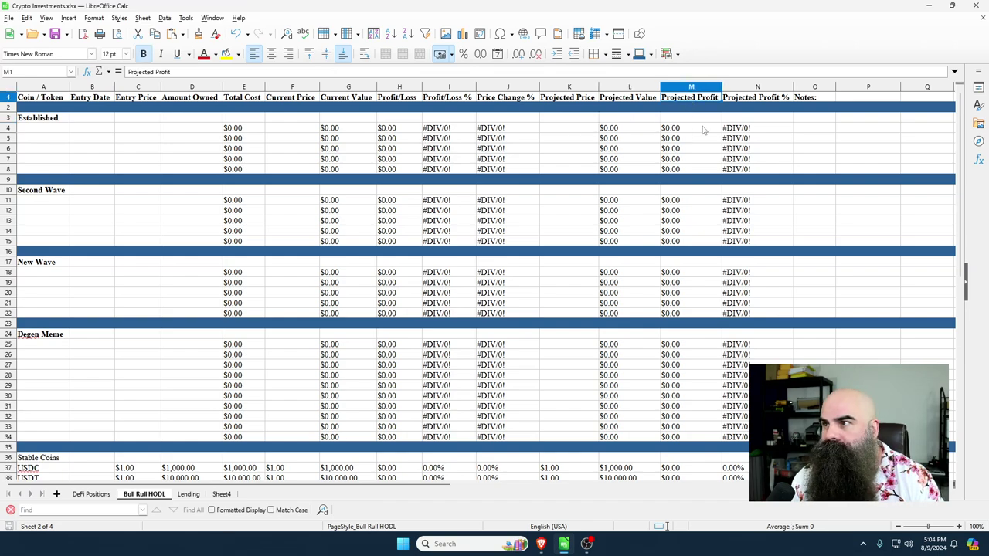
{"action": "left_click", "coordinate": [703, 129]}
{"action": "left_click", "coordinate": [748, 100]}
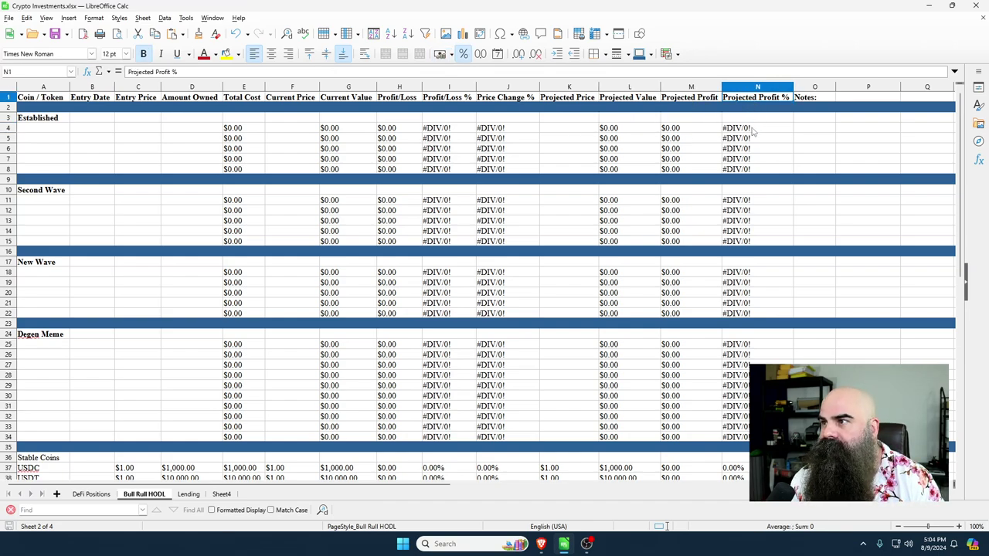
{"action": "left_click_drag", "start_coordinate": [836, 86], "coordinate": [902, 87]}
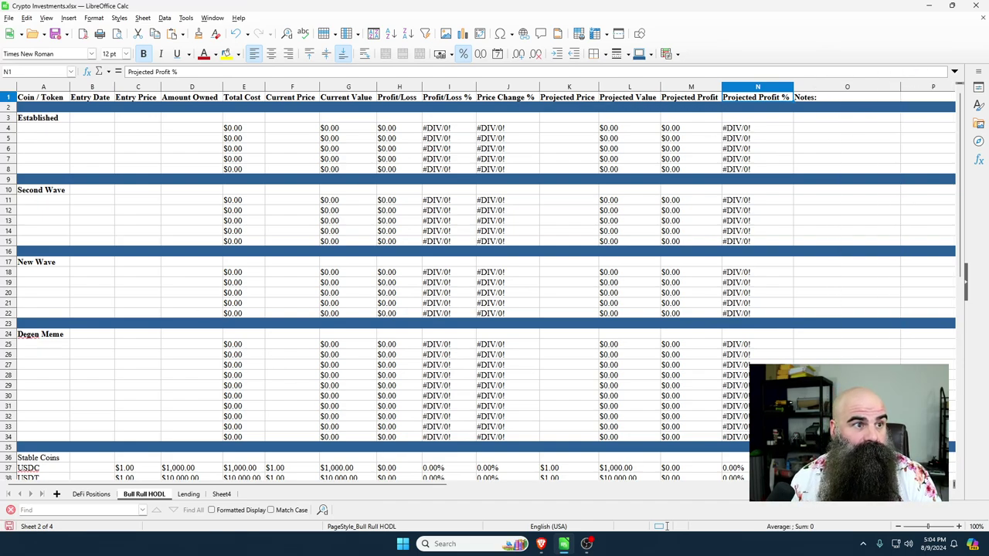
Step: Switch to the Brave browser, close the MetaMask page and bring up ChatGPT
{"action": "left_click", "coordinate": [587, 544]}
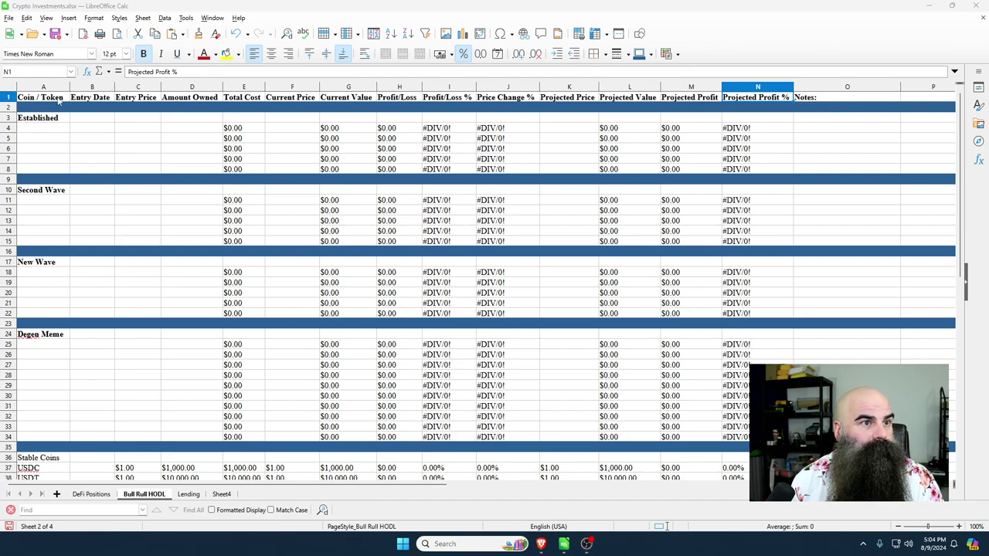
{"action": "left_click", "coordinate": [588, 544]}
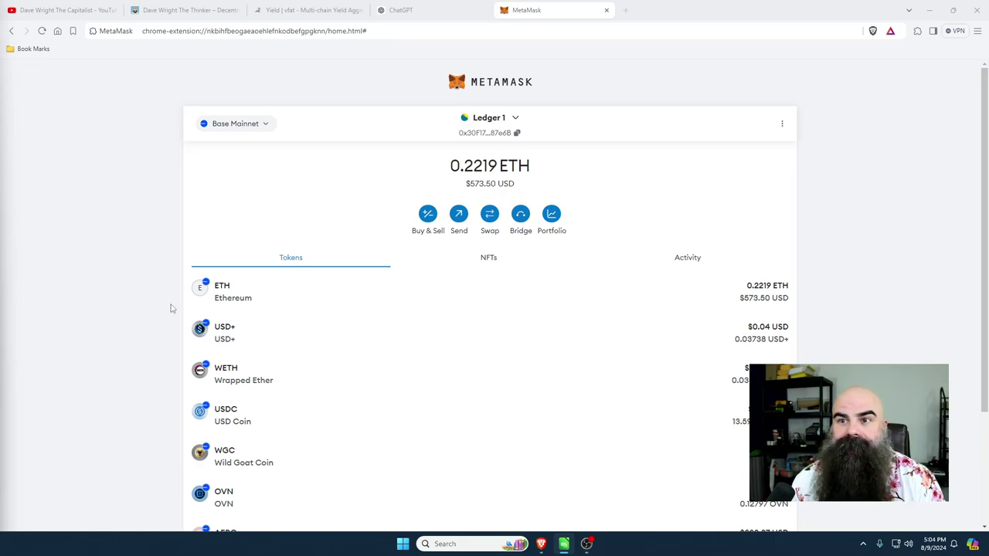
{"action": "left_click", "coordinate": [414, 10]}
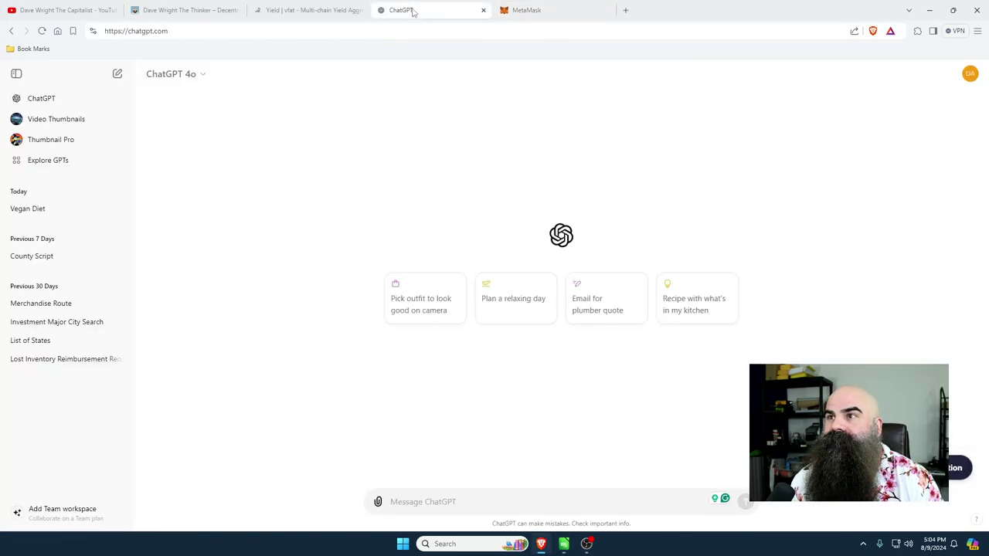
{"action": "left_click_drag", "start_coordinate": [414, 11], "coordinate": [502, 9]}
{"action": "left_click", "coordinate": [426, 10]}
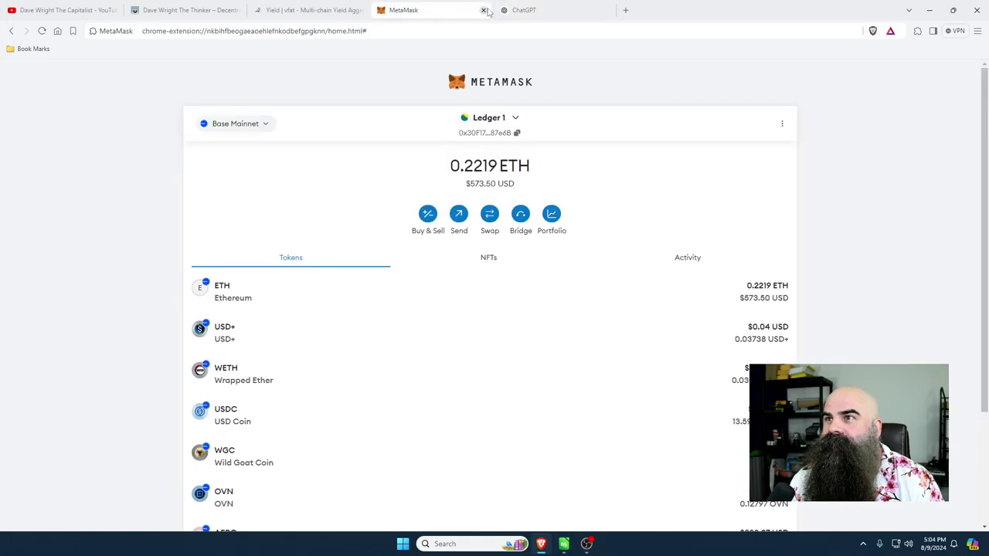
{"action": "left_click", "coordinate": [484, 11]}
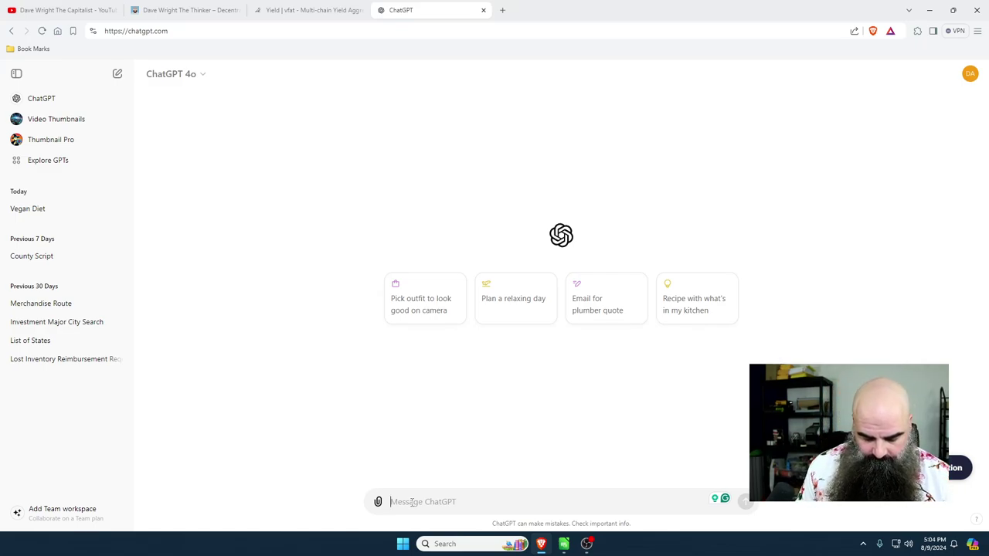
Step: Ask ChatGPT "I want to create a crypto bull portfolio. Can you help me with that task?" and read through its reply
{"action": "type", "text": "I want t"}
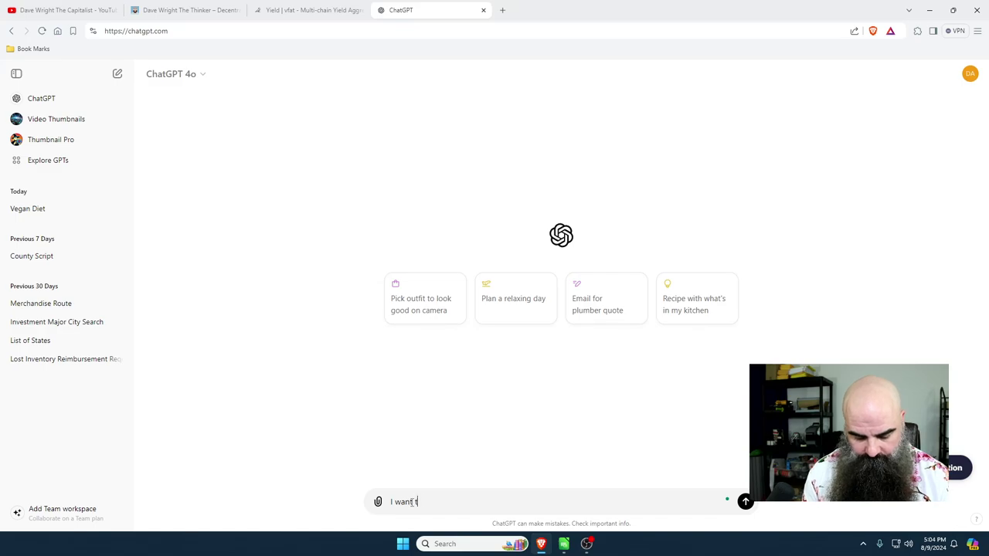
{"action": "type", "text": "o create "}
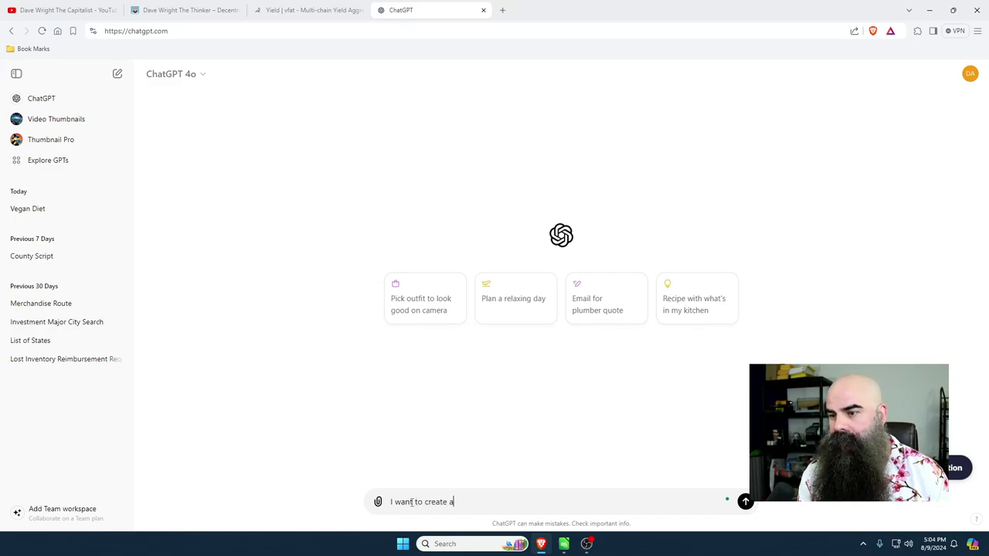
{"action": "type", "text": "a cryp"}
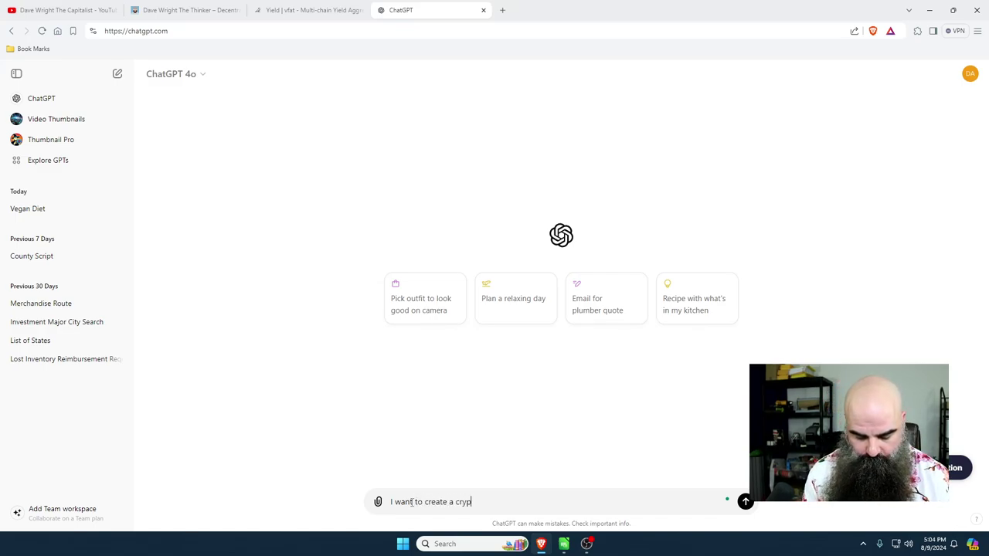
{"action": "type", "text": "to bu"}
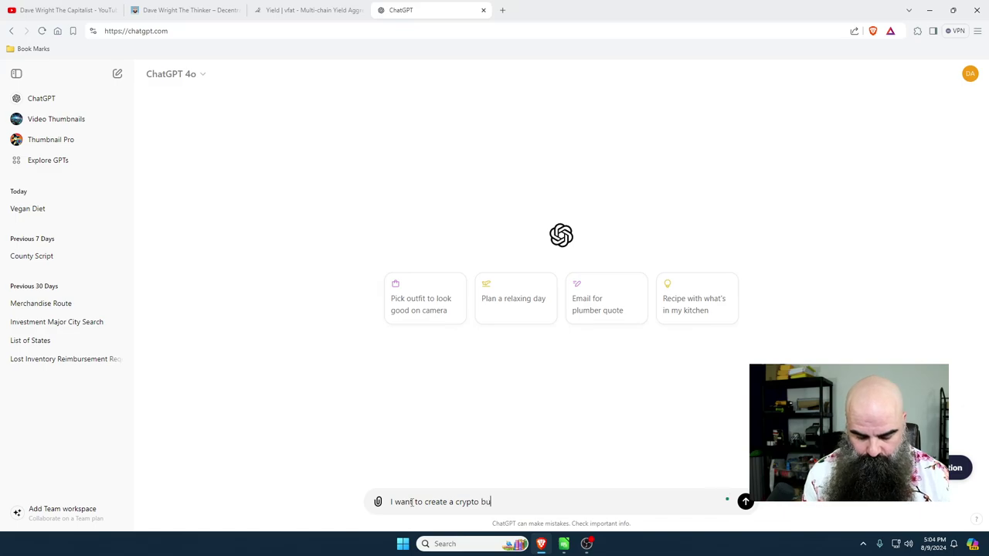
{"action": "type", "text": "ll "}
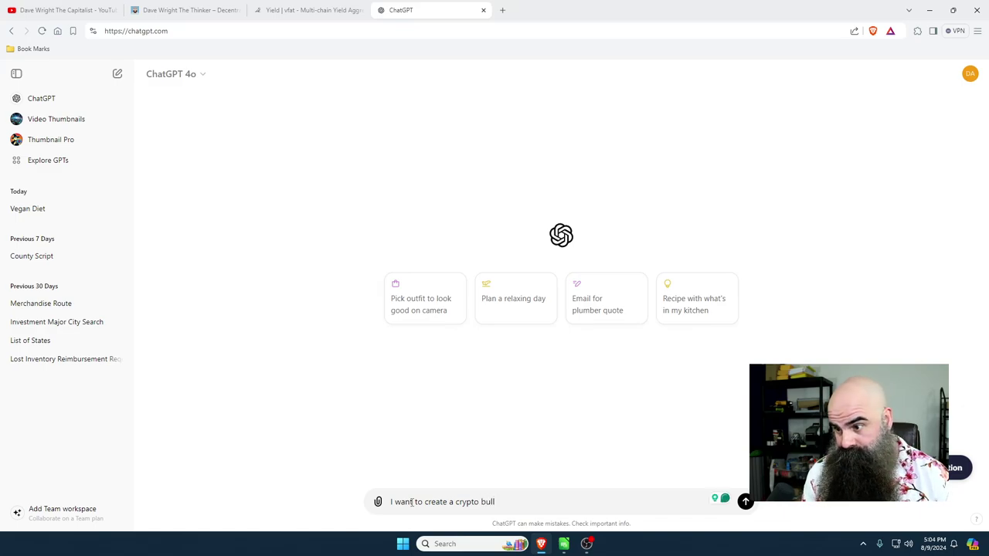
{"action": "type", "text": "portfol"}
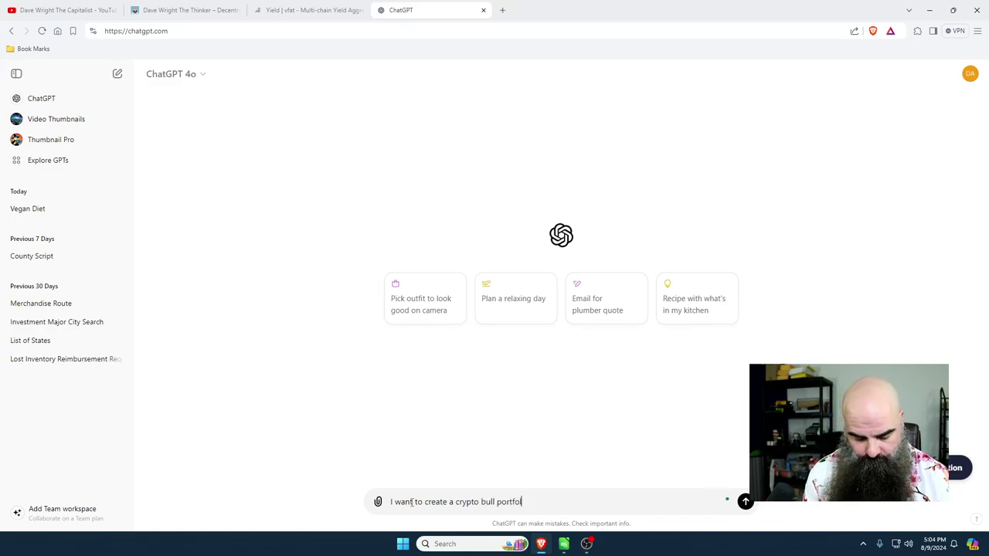
{"action": "type", "text": "io."}
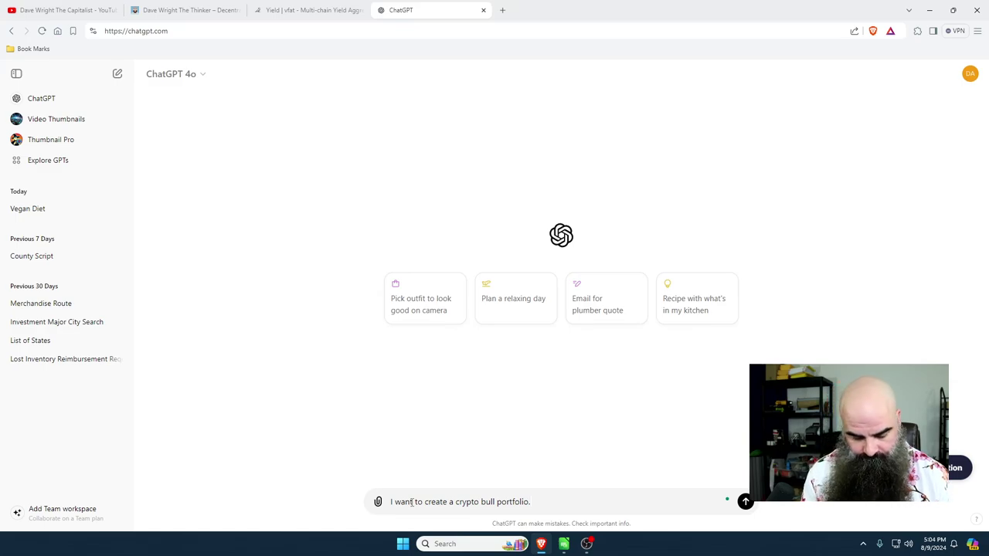
{"action": "type", "text": " Can you hel"}
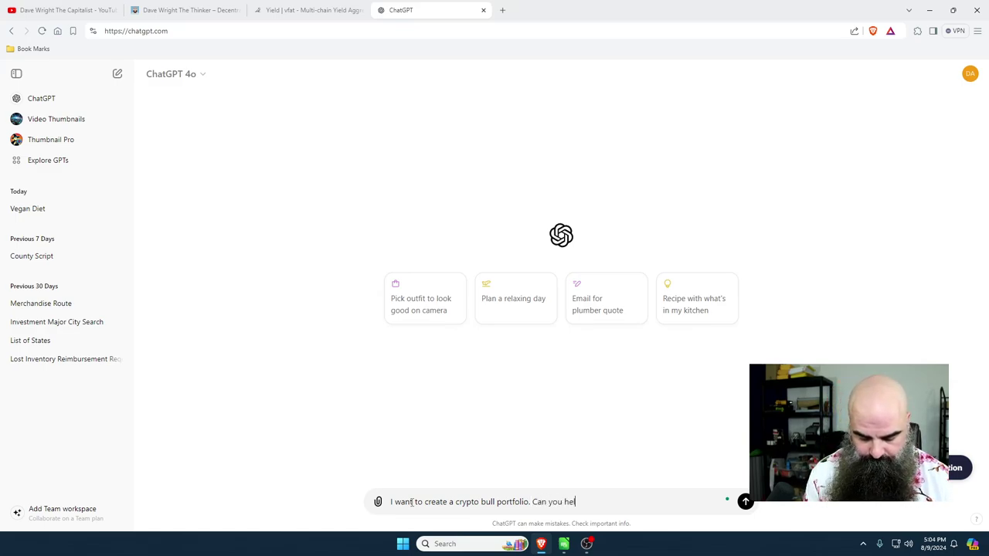
{"action": "type", "text": "p me "}
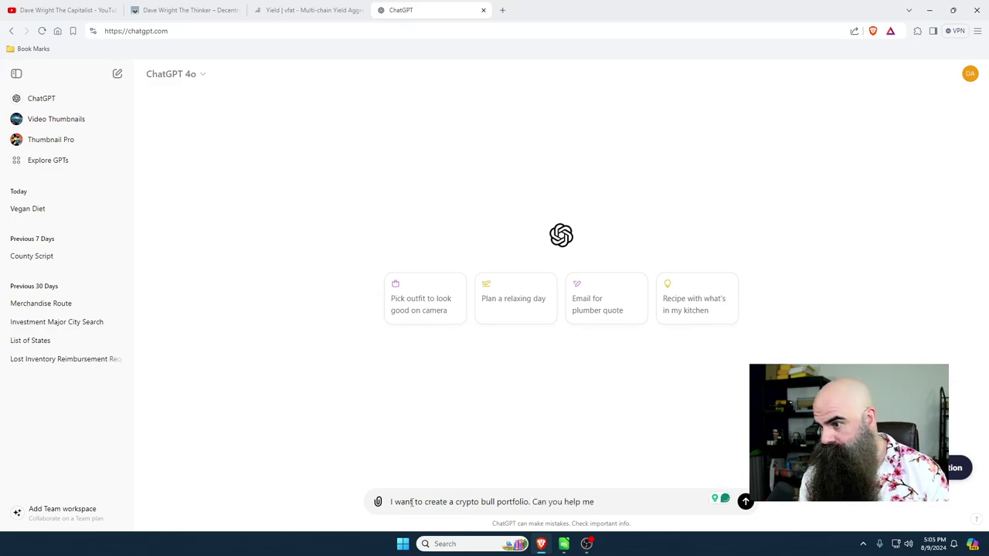
{"action": "type", "text": "with th"}
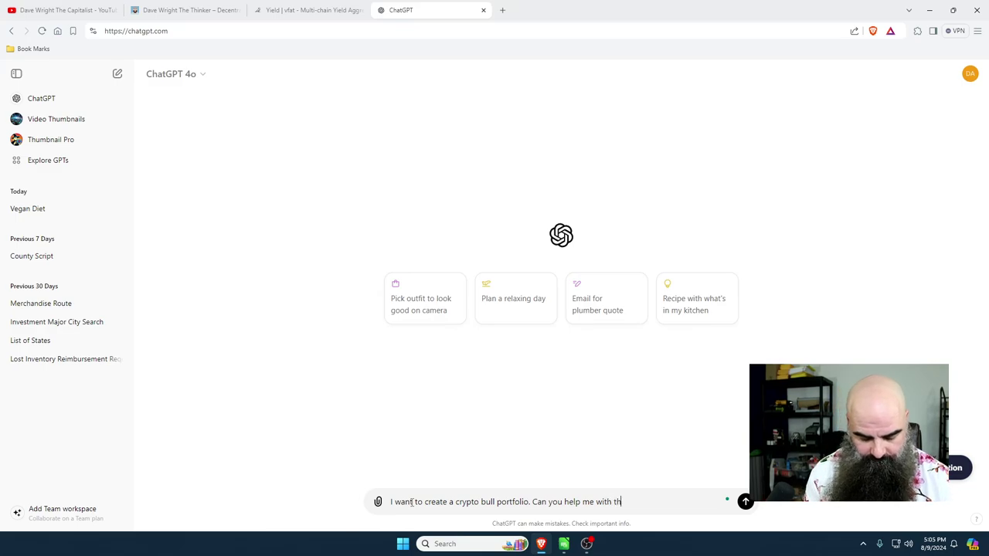
{"action": "type", "text": "at task?"}
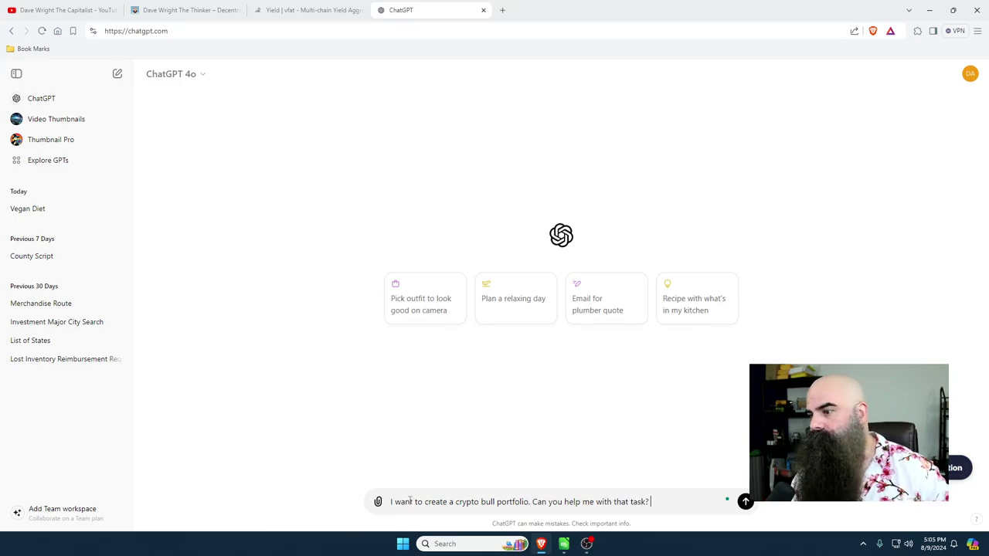
{"action": "left_click", "coordinate": [745, 502]}
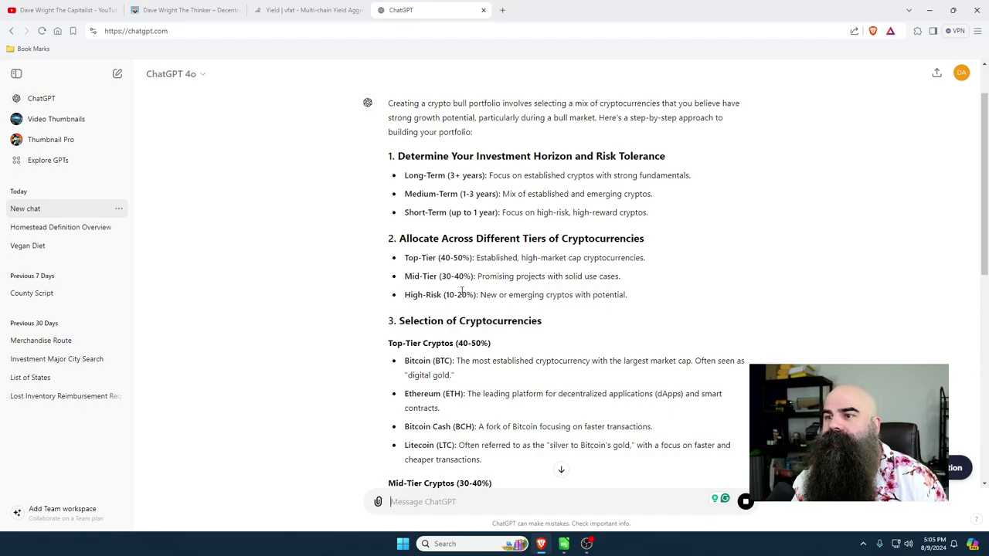
{"action": "scroll", "coordinate": [462, 291], "scroll_direction": "down", "scroll_amount": 4}
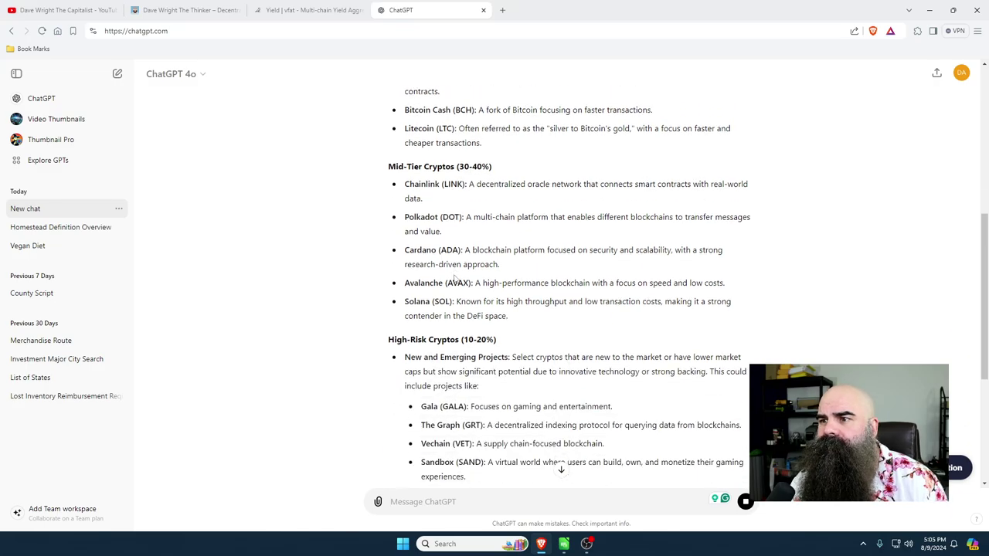
{"action": "scroll", "coordinate": [456, 280], "scroll_direction": "down", "scroll_amount": 5}
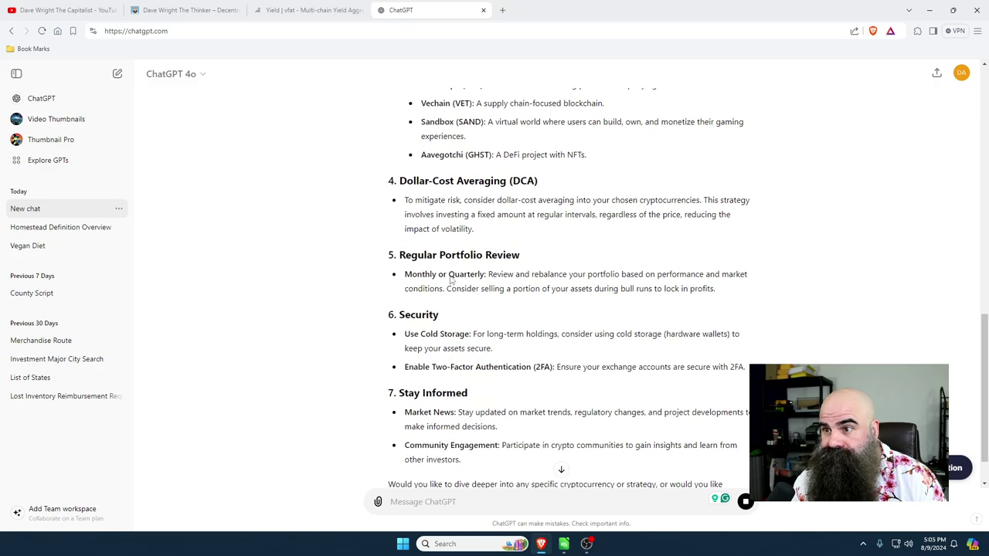
Step: Review ChatGPT's portfolio guide, from investment horizon and tier allocations through the suggested coins, dollar-cost averaging, portfolio review and security advice
{"action": "scroll", "coordinate": [452, 282], "scroll_direction": "up", "scroll_amount": 7}
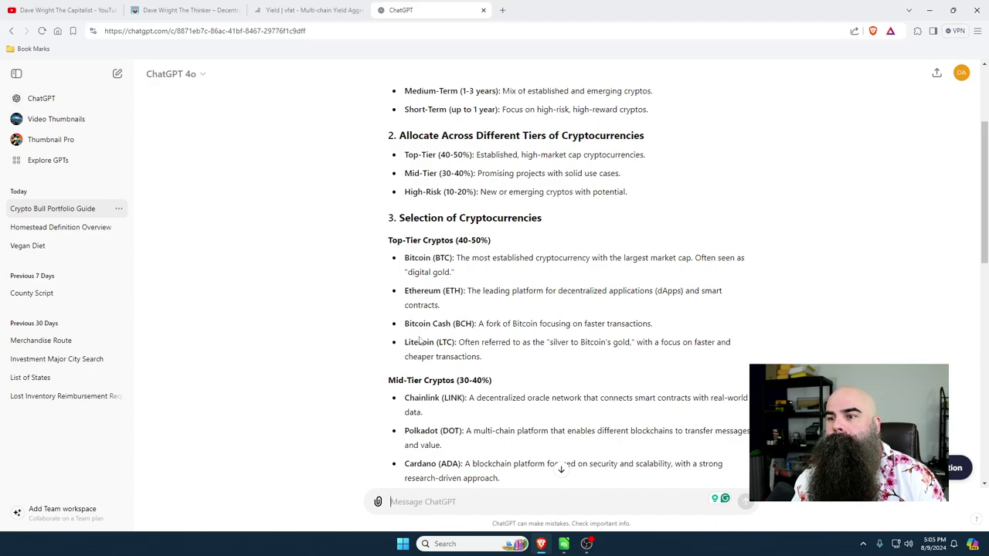
{"action": "scroll", "coordinate": [381, 381], "scroll_direction": "down", "scroll_amount": 2}
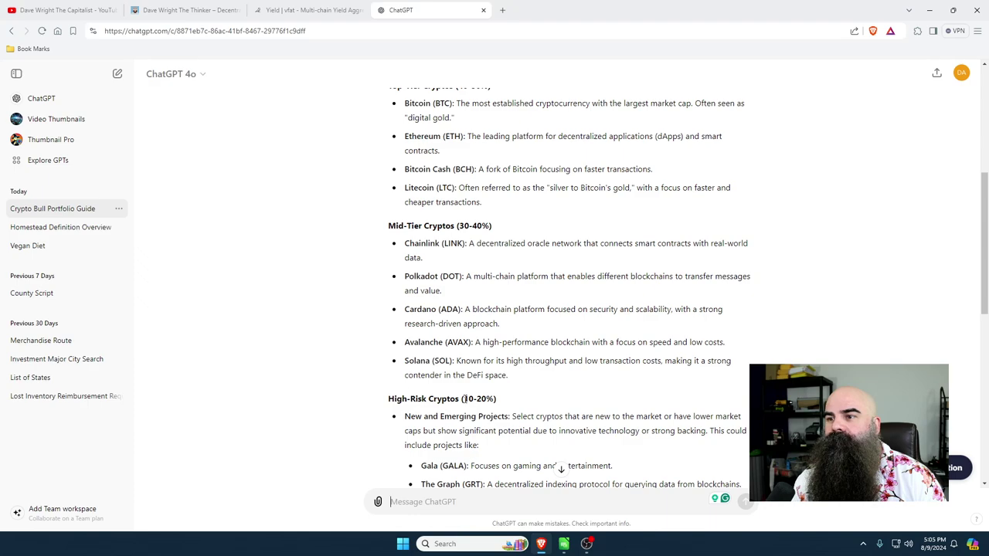
{"action": "scroll", "coordinate": [530, 333], "scroll_direction": "down", "scroll_amount": 3}
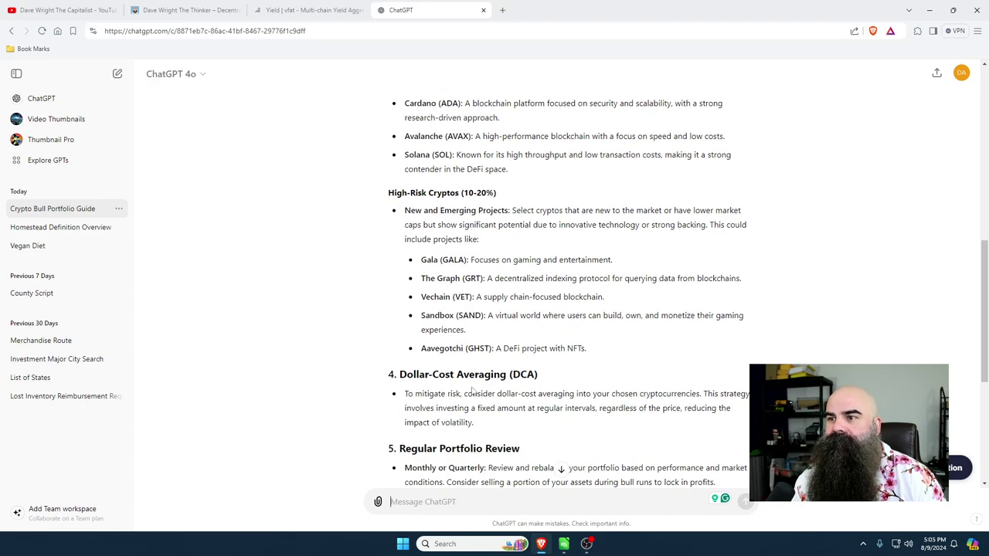
{"action": "scroll", "coordinate": [595, 375], "scroll_direction": "down", "scroll_amount": 2}
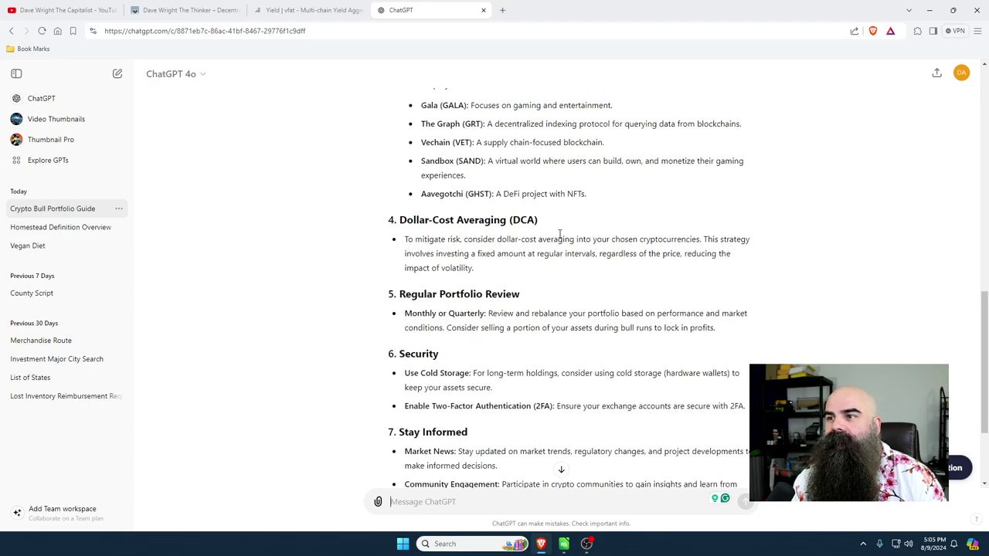
{"action": "scroll", "coordinate": [548, 297], "scroll_direction": "down", "scroll_amount": 1}
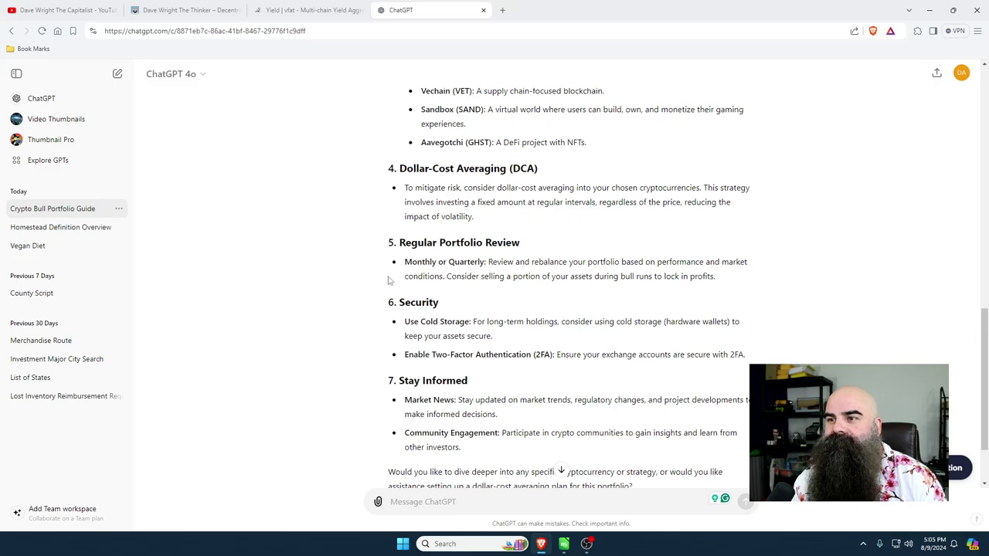
{"action": "scroll", "coordinate": [456, 375], "scroll_direction": "down", "scroll_amount": 1}
{"action": "scroll", "coordinate": [531, 313], "scroll_direction": "up", "scroll_amount": 6}
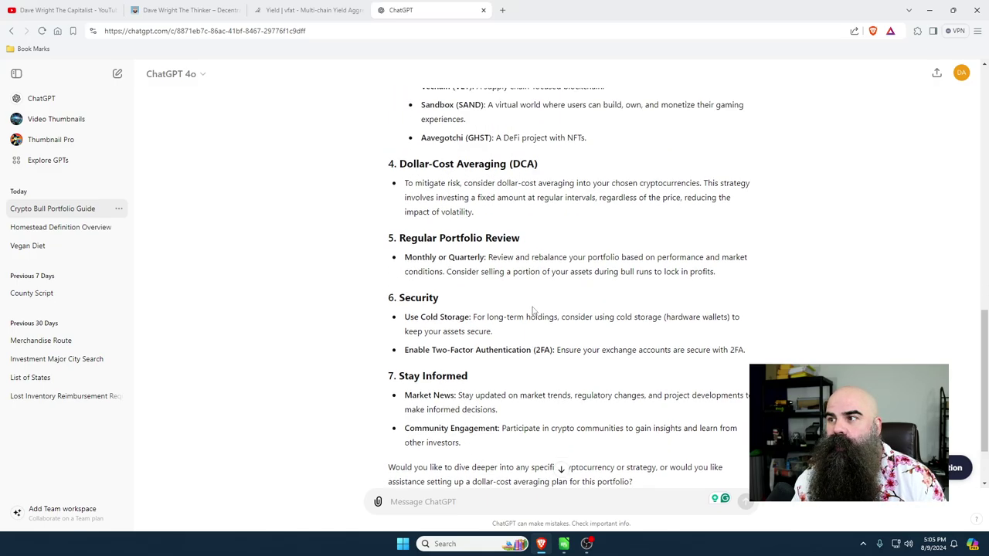
{"action": "scroll", "coordinate": [530, 313], "scroll_direction": "up", "scroll_amount": 2}
{"action": "scroll", "coordinate": [593, 242], "scroll_direction": "up", "scroll_amount": 3}
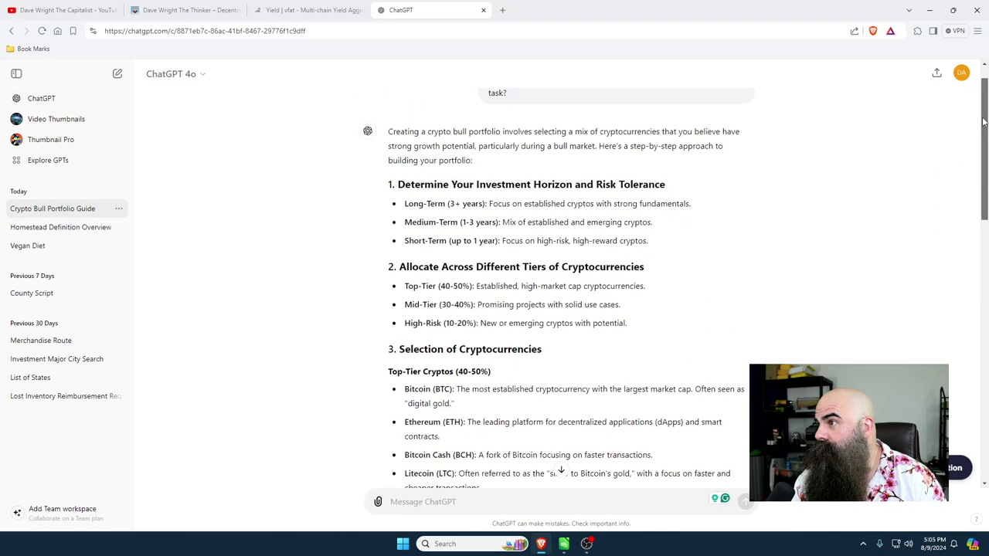
Step: Start a follow-up message to ChatGPT reading "My portfolio will have 5 established coins,"
{"action": "left_click", "coordinate": [410, 503]}
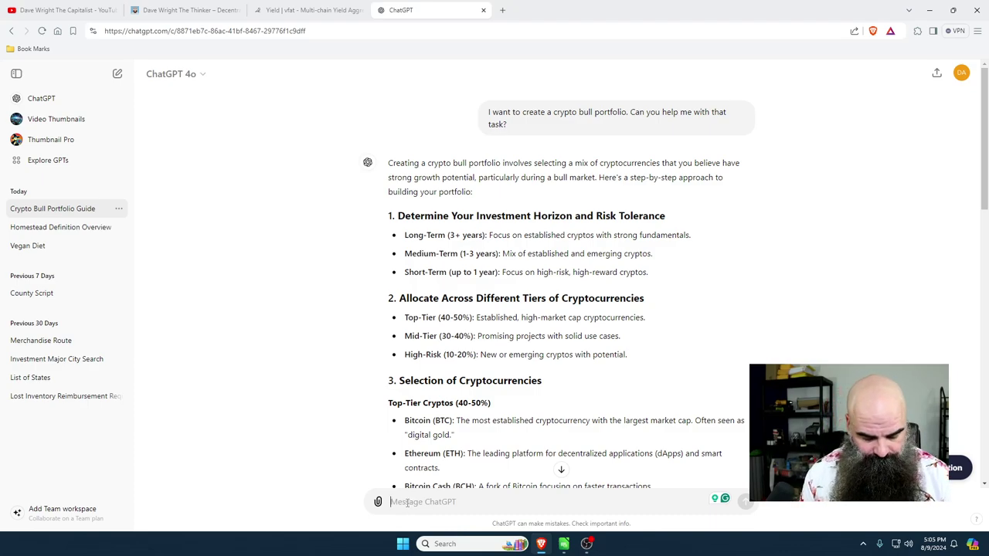
{"action": "type", "text": "My port"}
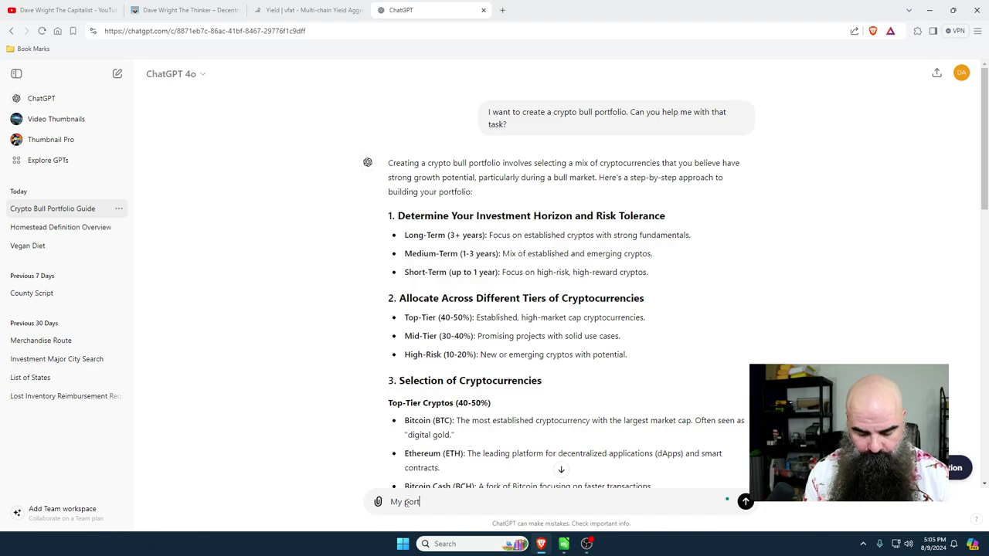
{"action": "type", "text": "folio will h"}
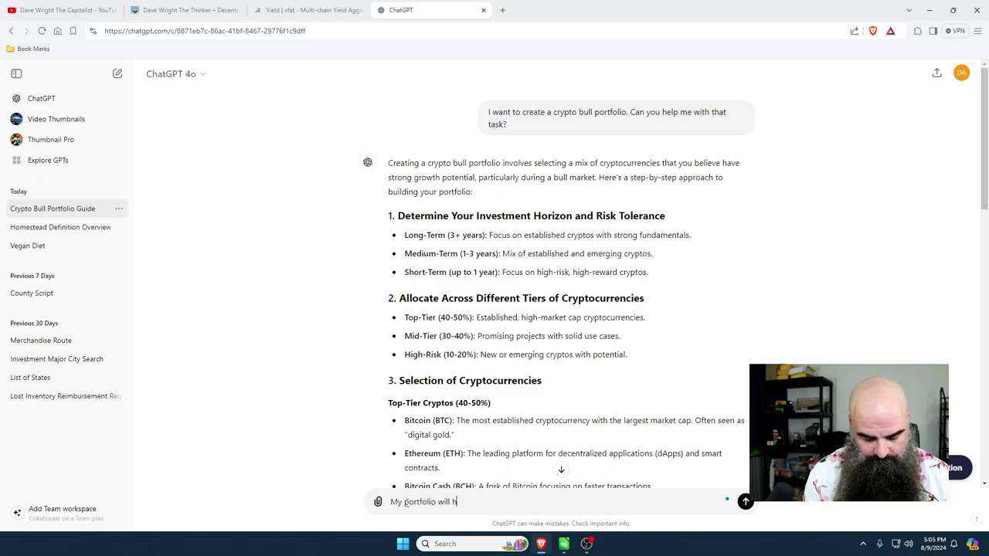
{"action": "type", "text": "ave 5 "}
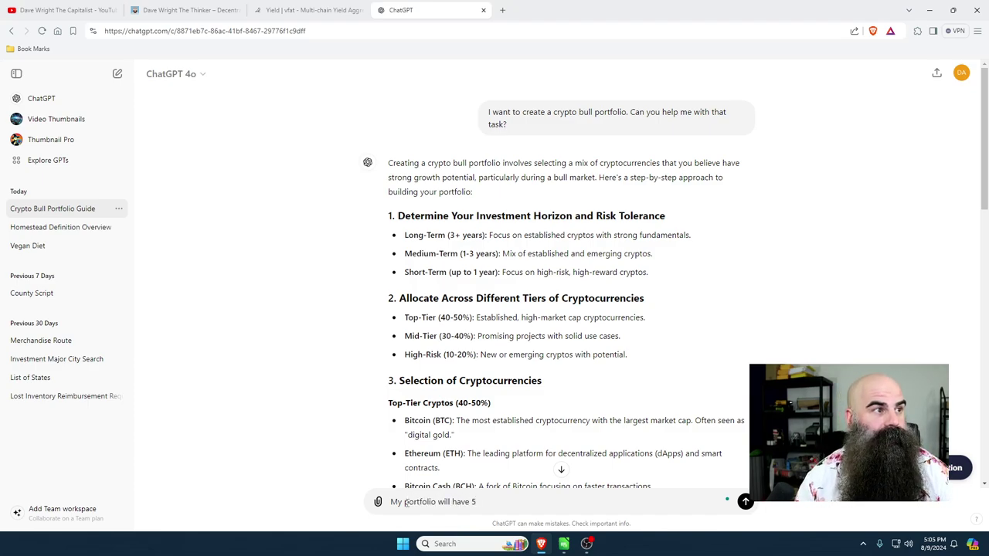
{"action": "type", "text": "established"}
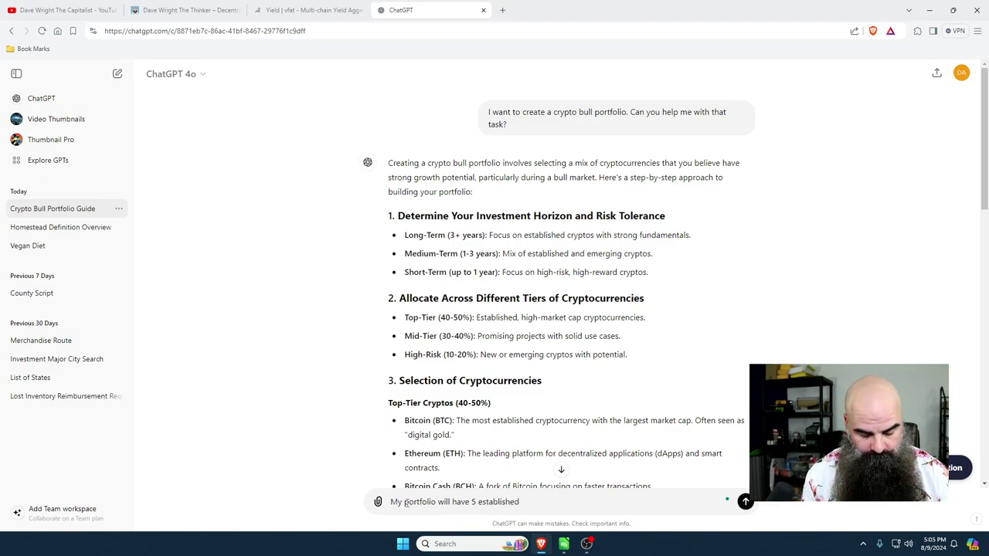
{"action": "type", "text": " coing"}
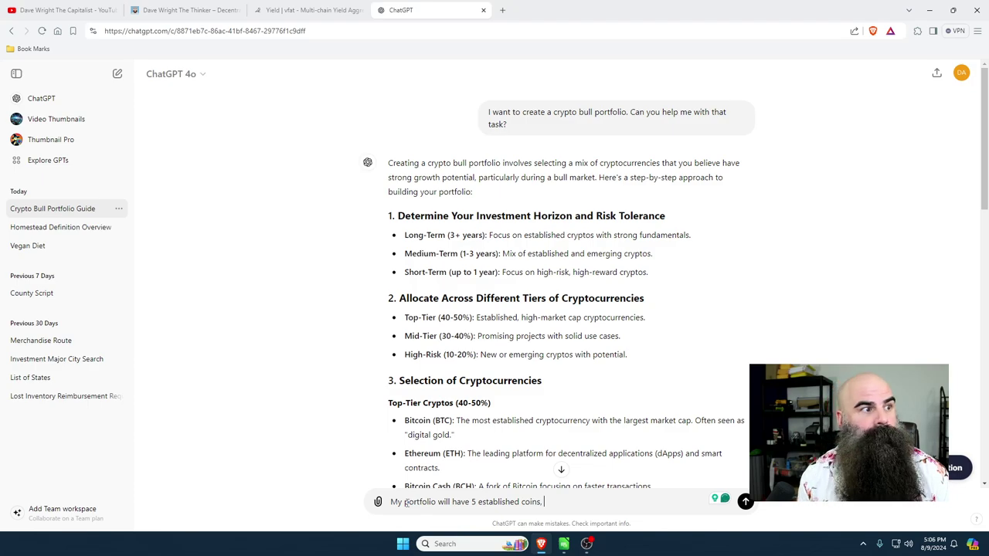
Step: Continue the message with "5 second tier coins,", correcting the spelling of "tier"
{"action": "type", "text": " 5 "}
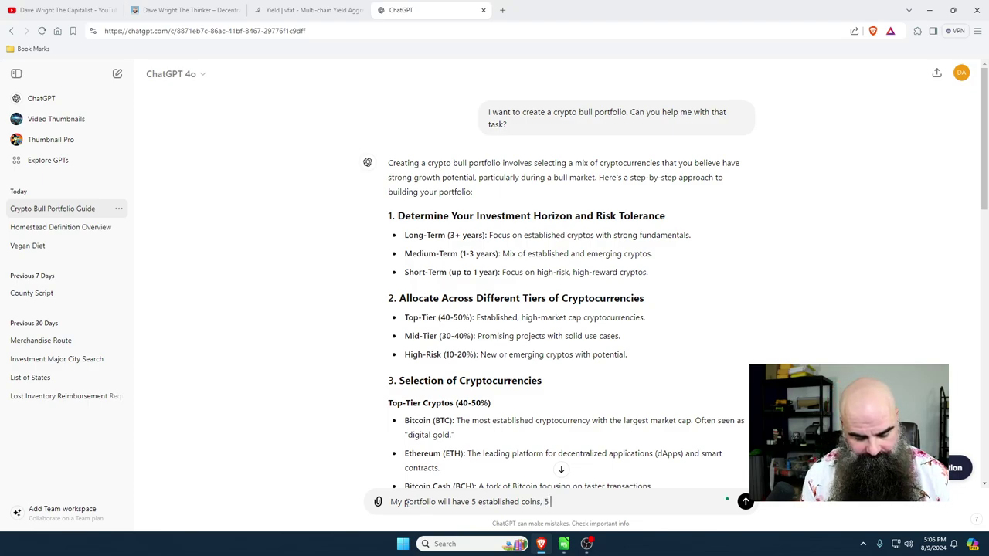
{"action": "type", "text": "second teir"}
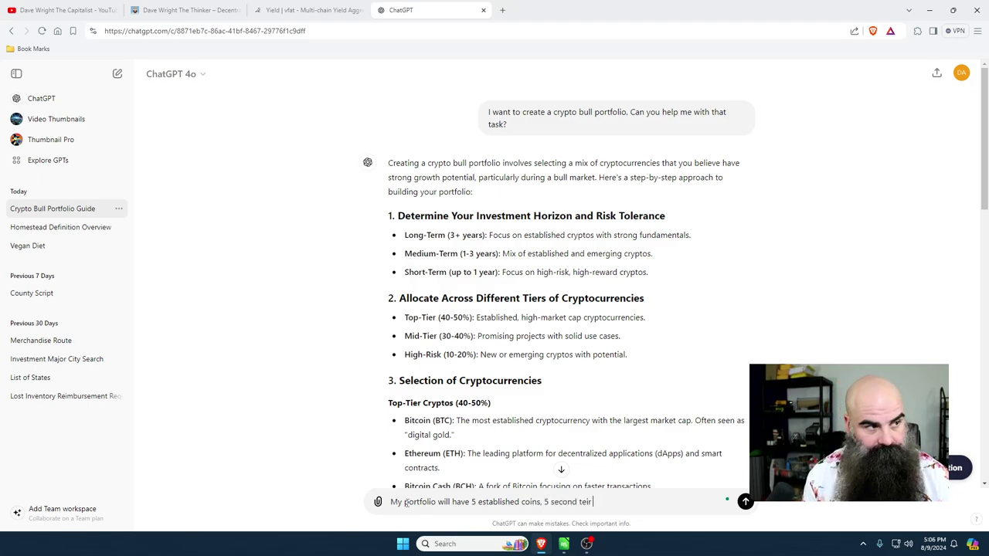
{"action": "key", "text": "BackSpace"}
{"action": "key", "text": "BackSpace"}
{"action": "key", "text": "BackSpace"}
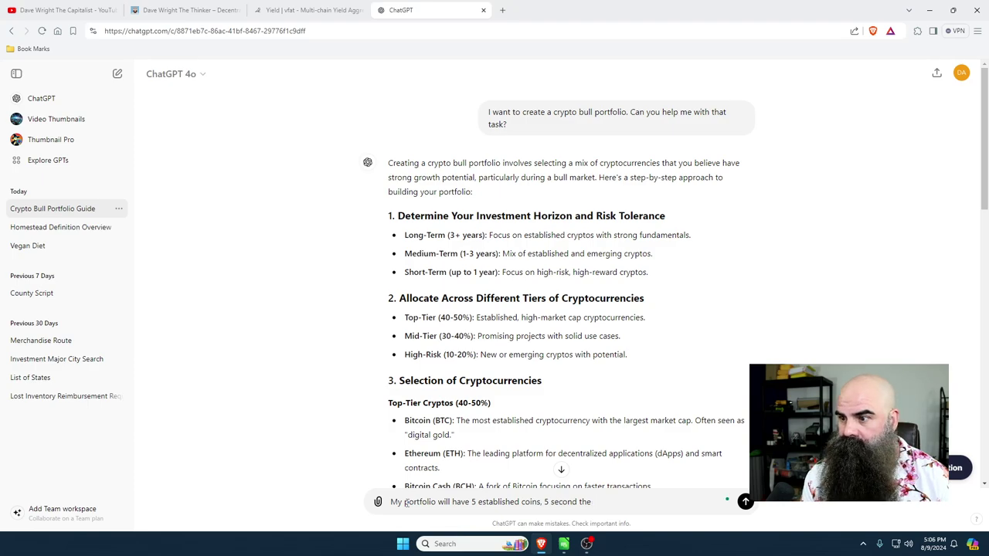
{"action": "type", "text": "wav"}
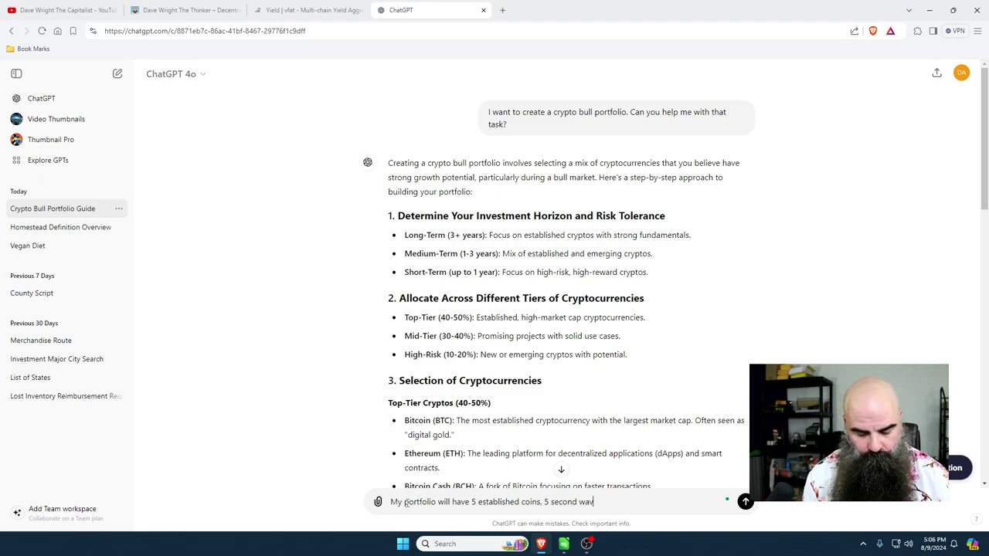
{"action": "type", "text": "e"}
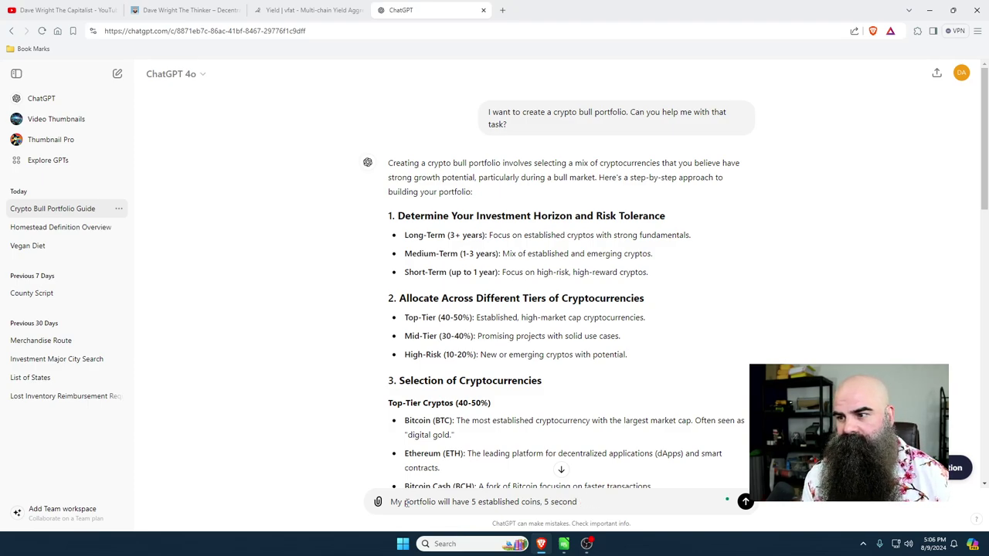
{"action": "type", "text": "te"}
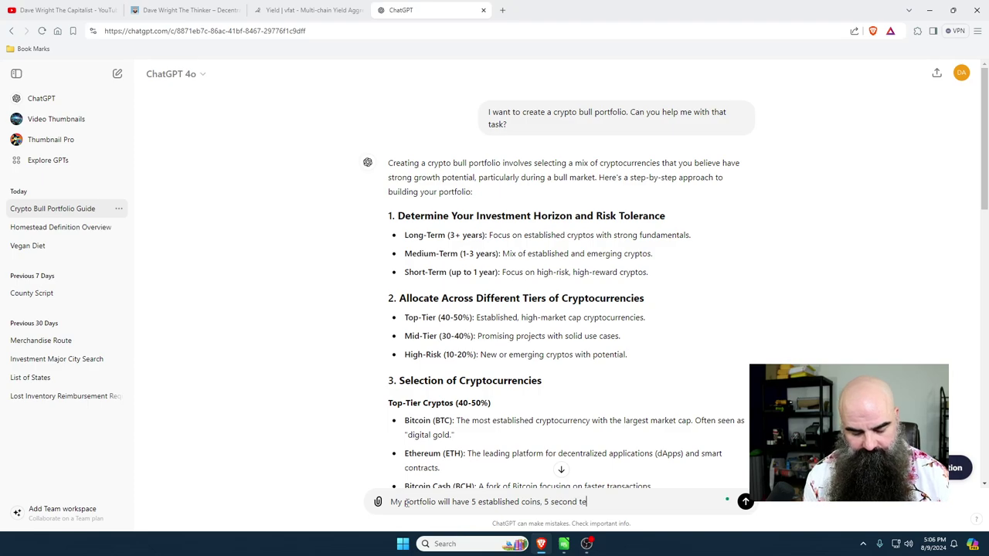
{"action": "type", "text": "ir"}
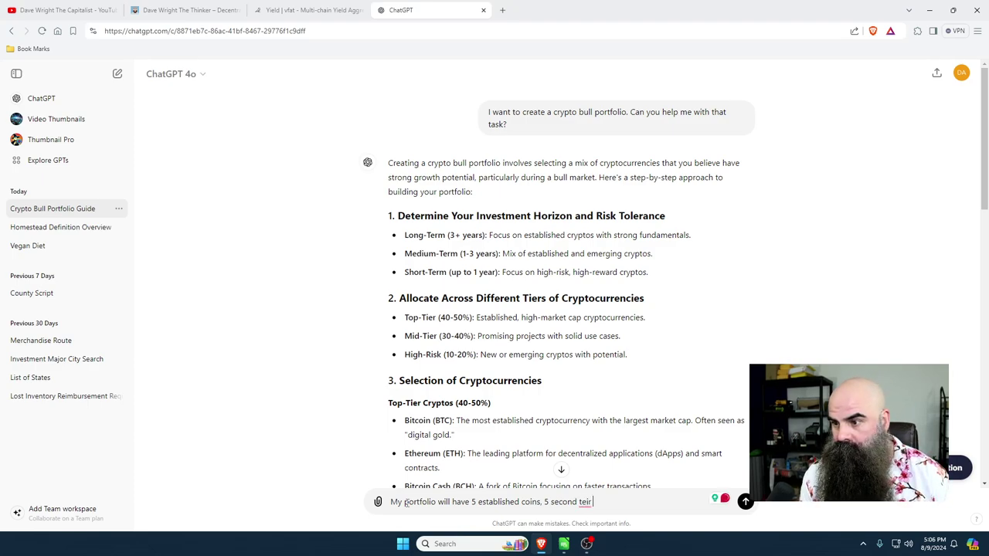
{"action": "key", "text": "BackSpace"}
{"action": "key", "text": "BackSpace"}
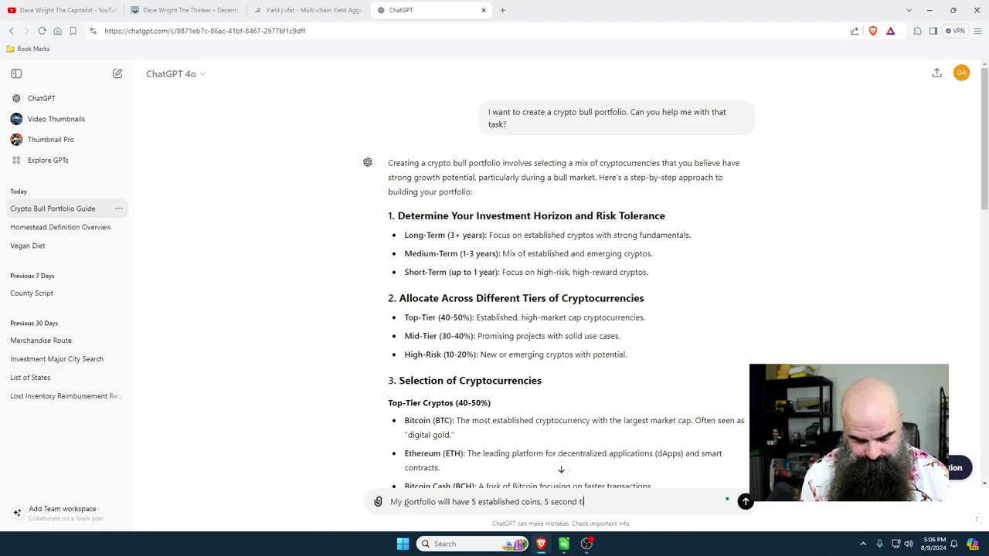
{"action": "type", "text": "r coins"}
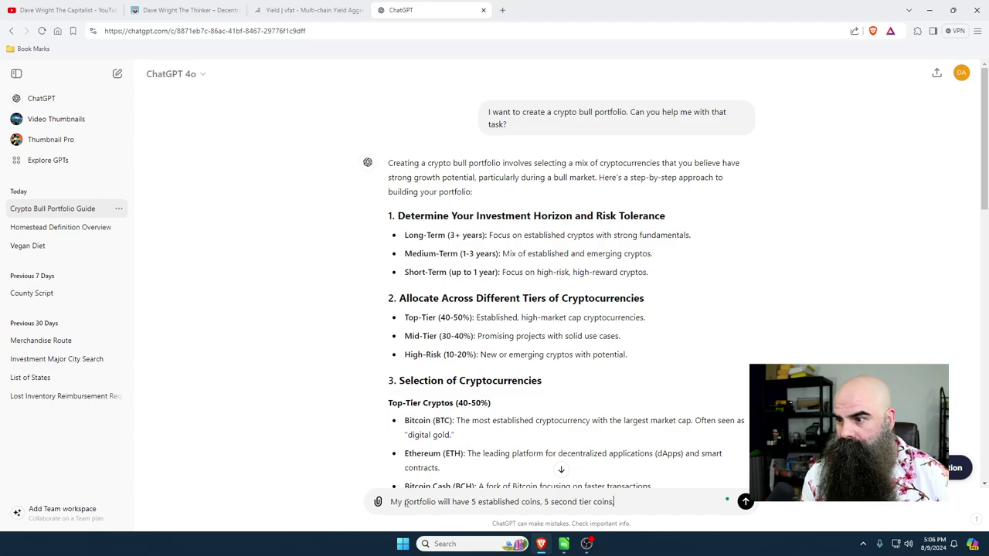
Step: Add "5 new tier coins," to the portfolio breakdown in the message
{"action": "type", "text": ", 3"}
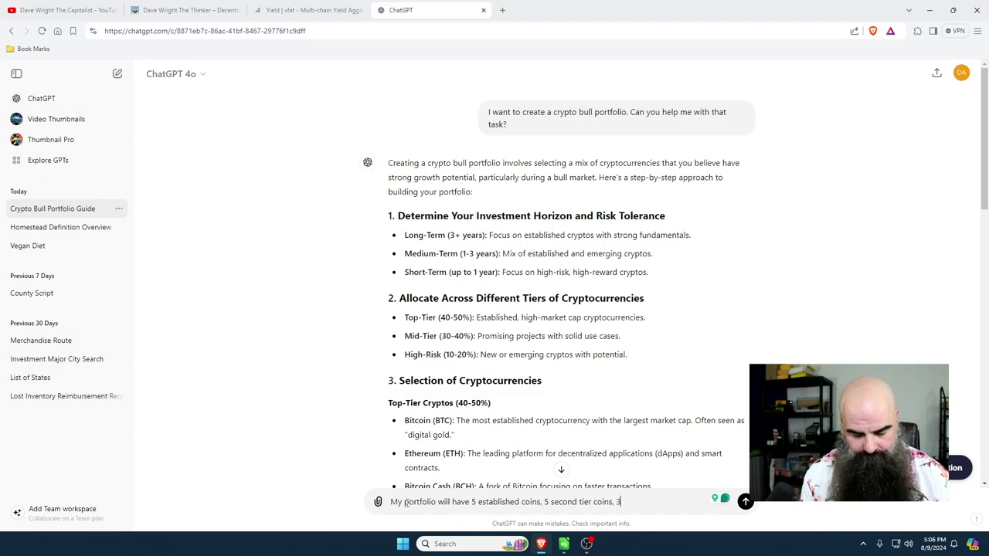
{"action": "key", "text": "BackSpace"}
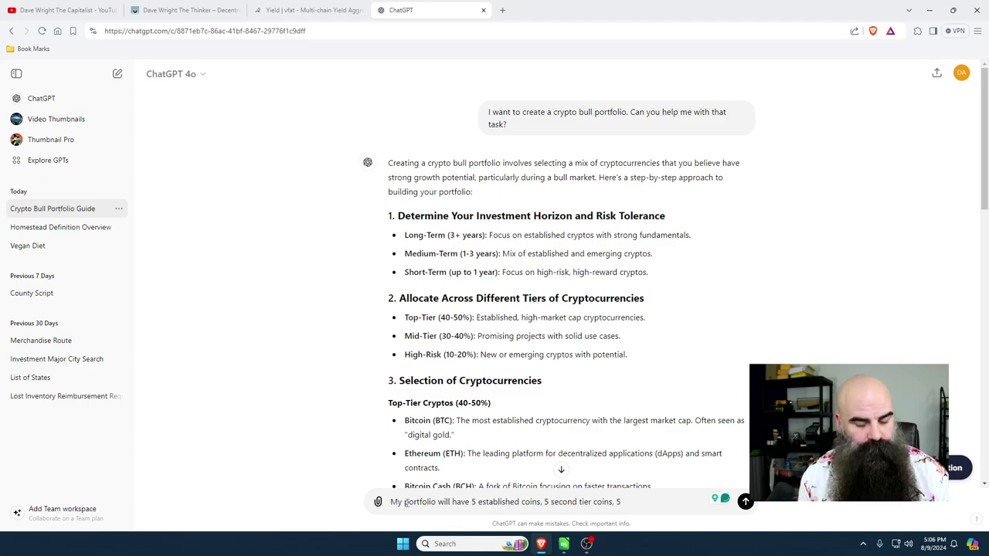
{"action": "type", "text": "new ti"}
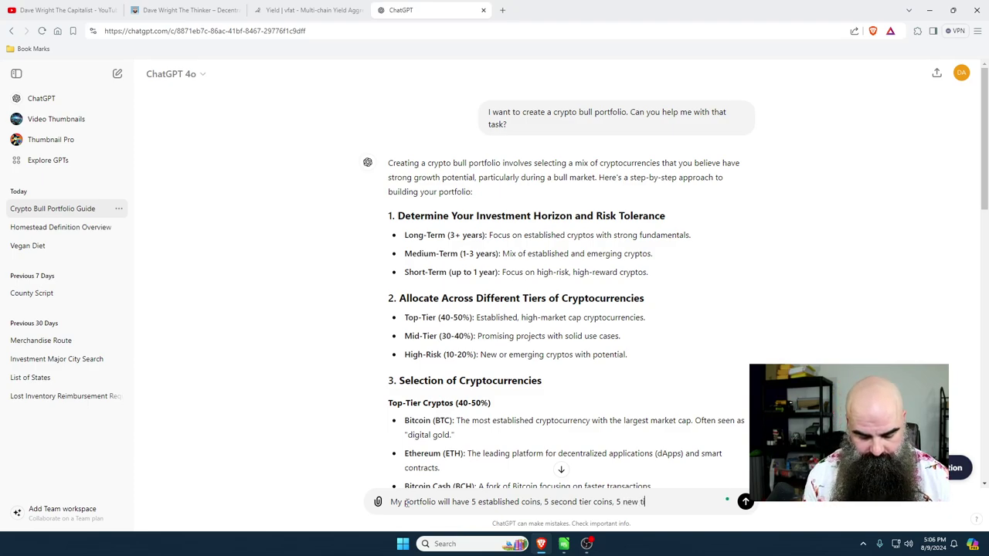
{"action": "type", "text": "er coins, "}
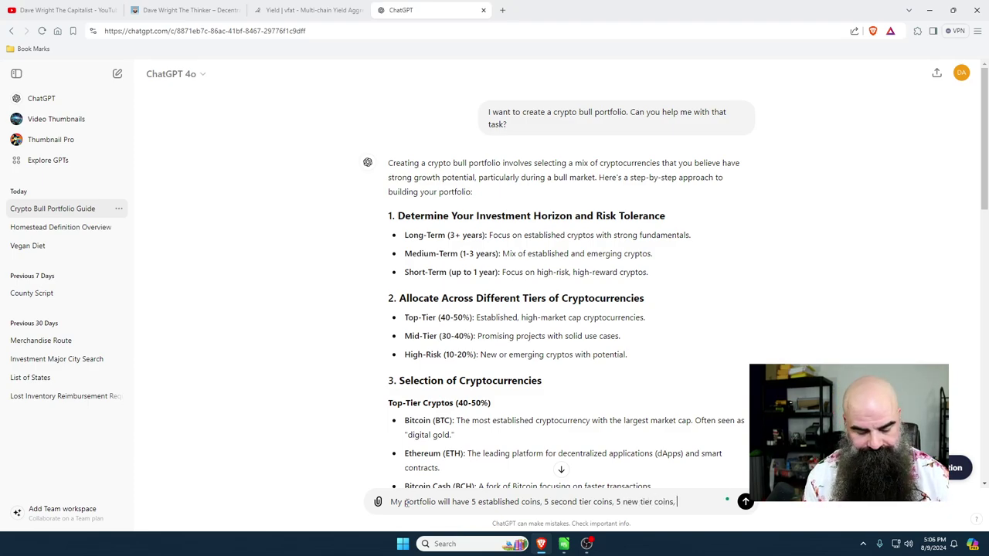
Step: Complete the portfolio breakdown in the message with "and 10 risker high return high risk coins"
{"action": "type", "text": "and"}
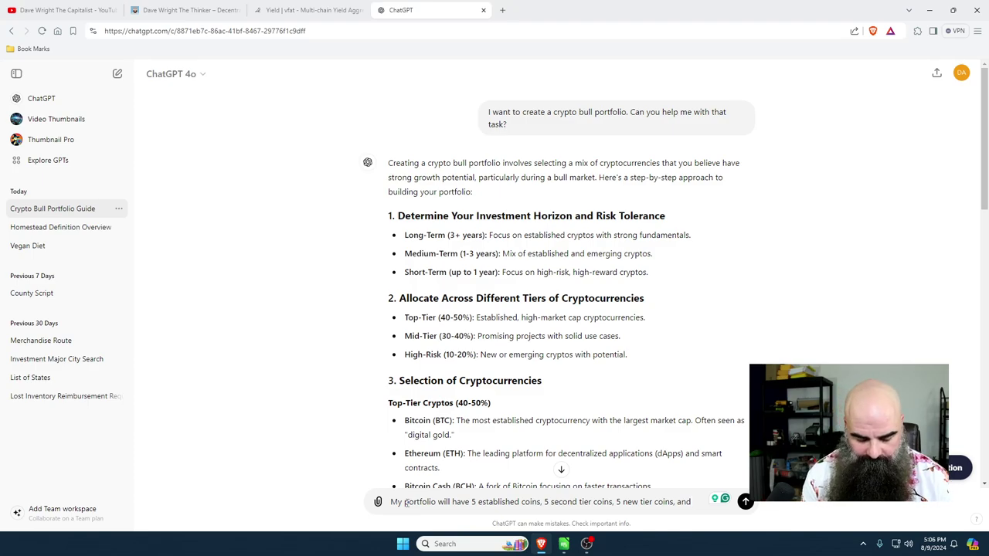
{"action": "type", "text": "uge"}
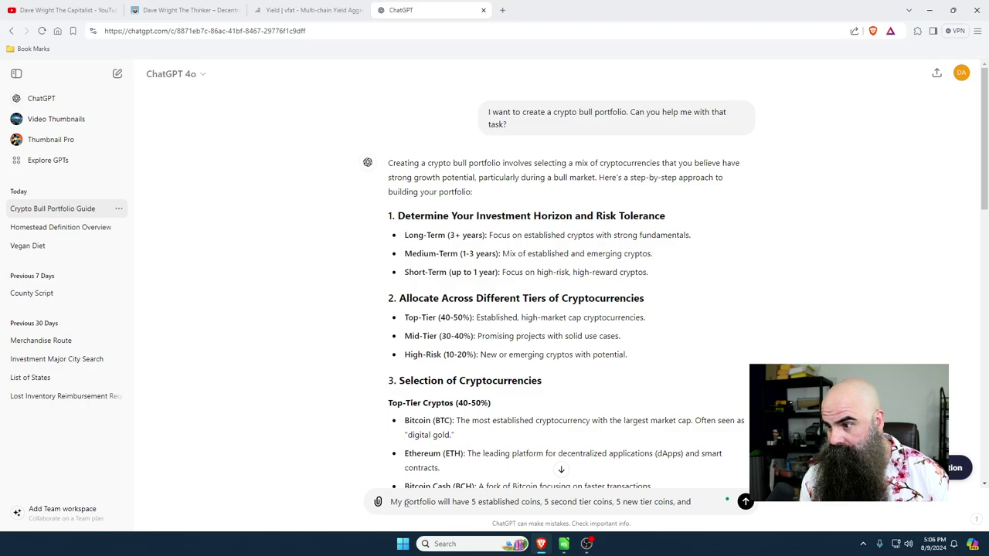
{"action": "type", "text": "d 10"}
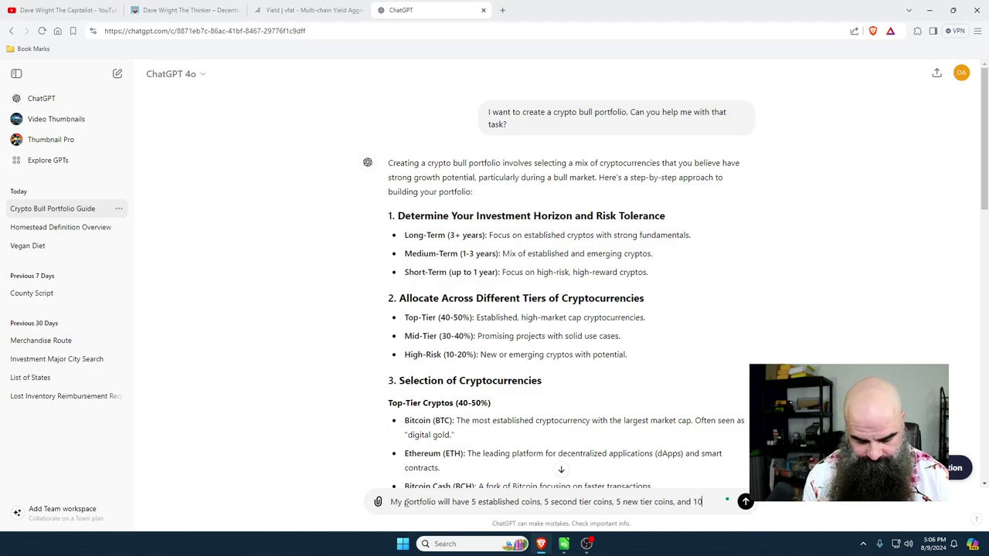
{"action": "type", "text": " risker"}
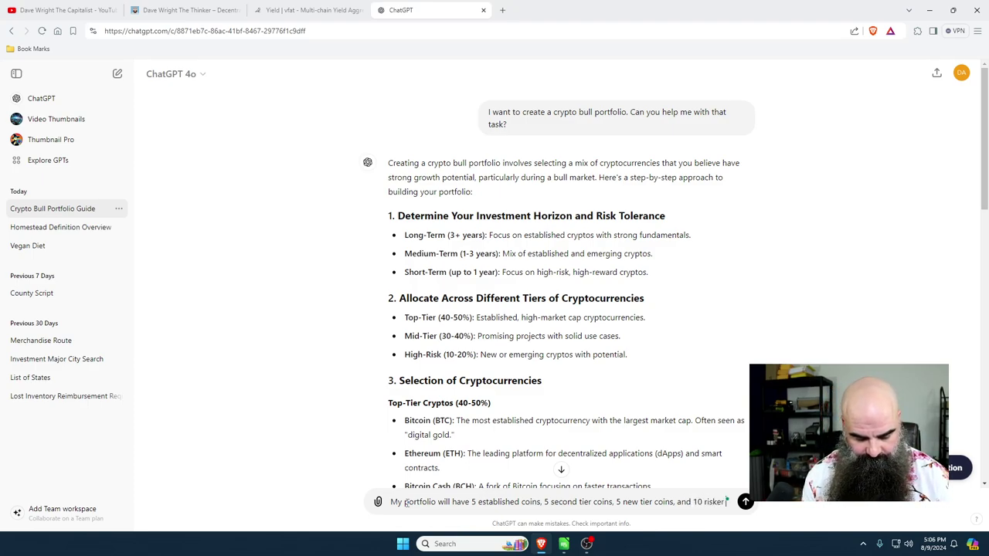
{"action": "type", "text": " high"}
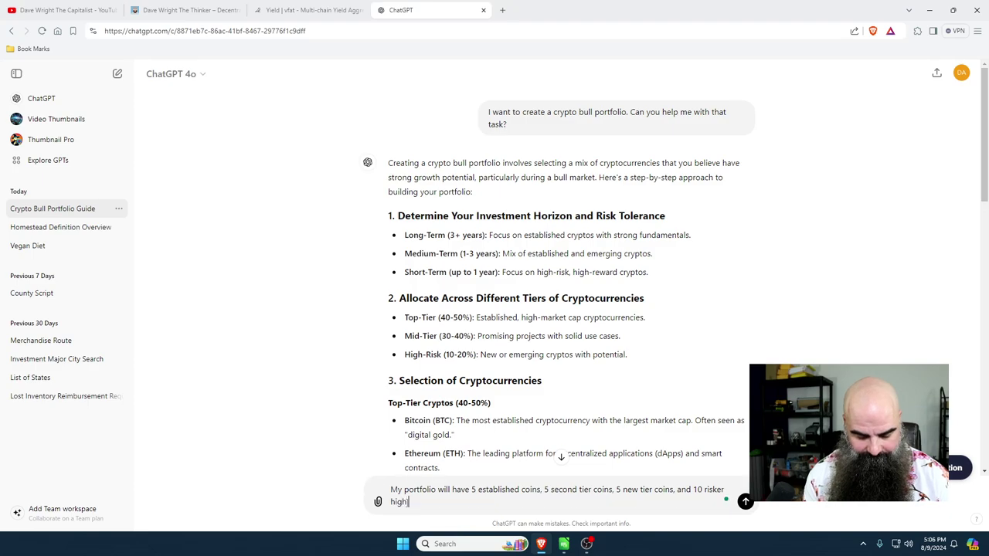
{"action": "type", "text": " reu"}
{"action": "key", "text": "BackSpace"}
{"action": "type", "text": "turn high ri"}
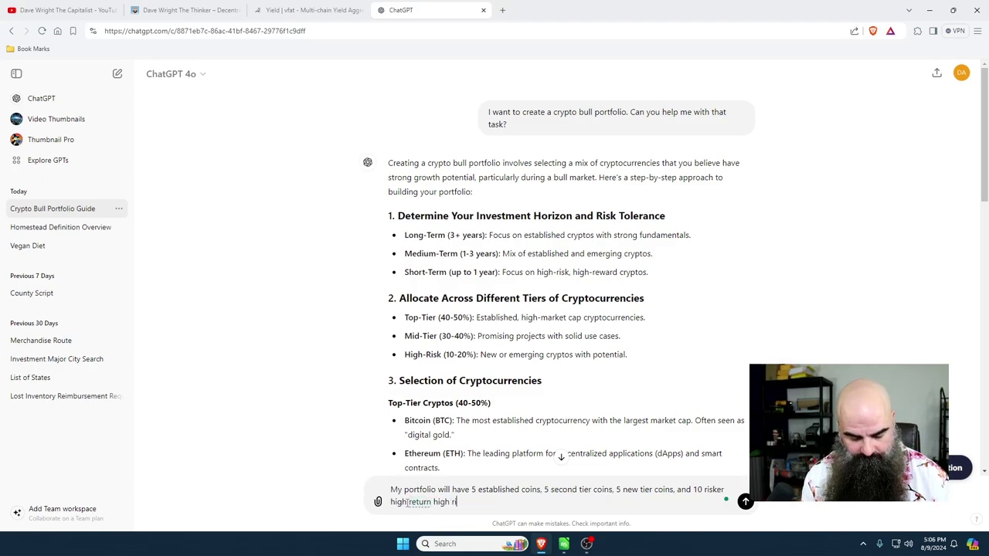
{"action": "type", "text": "sk coin"}
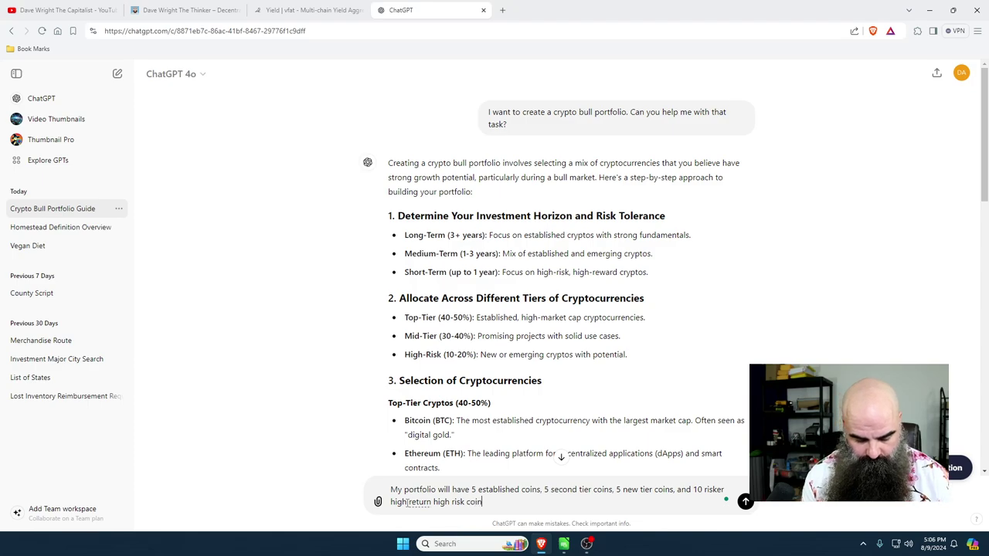
Step: Add "Can you suggest some coins for me using an internet search?", accept the suggested corrections "5-second" and "high-risk", and send the message
{"action": "type", "text": "s. Can yo"}
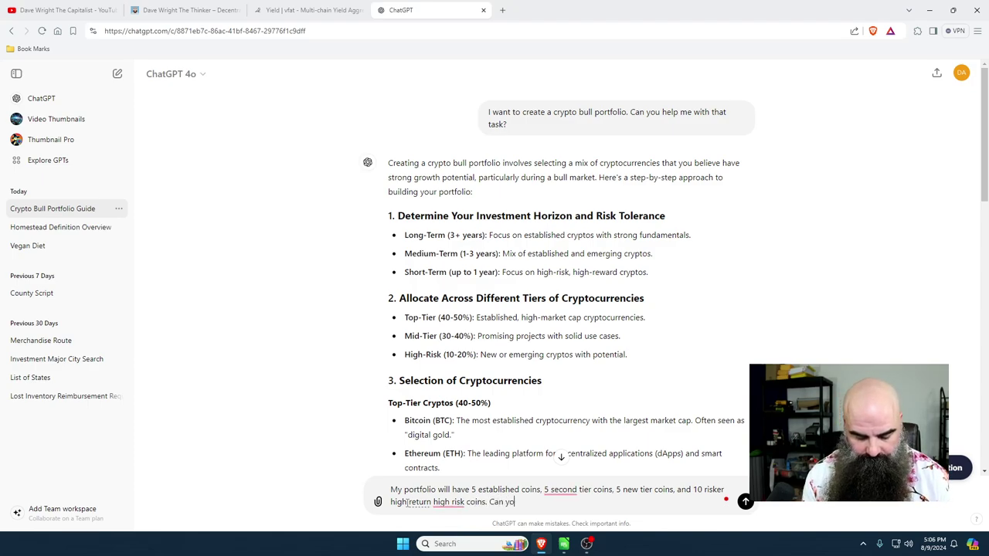
{"action": "type", "text": "u suggest "}
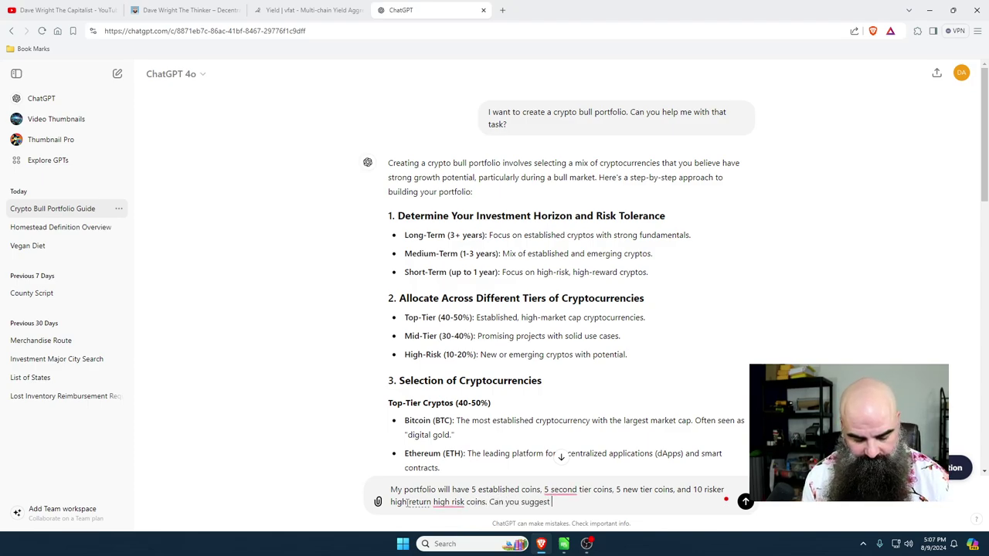
{"action": "type", "text": "some coins fo"}
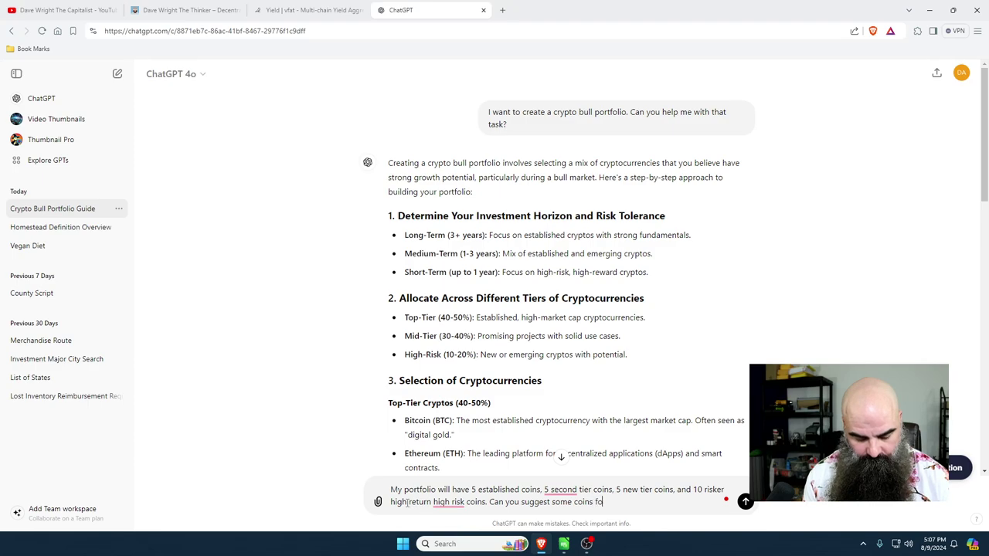
{"action": "type", "text": "r me using"}
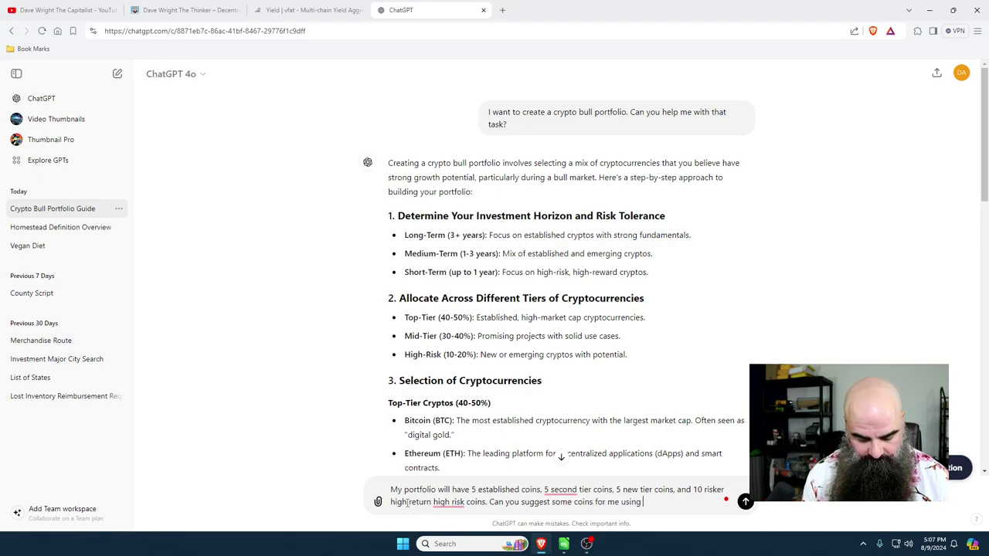
{"action": "type", "text": " an inter"}
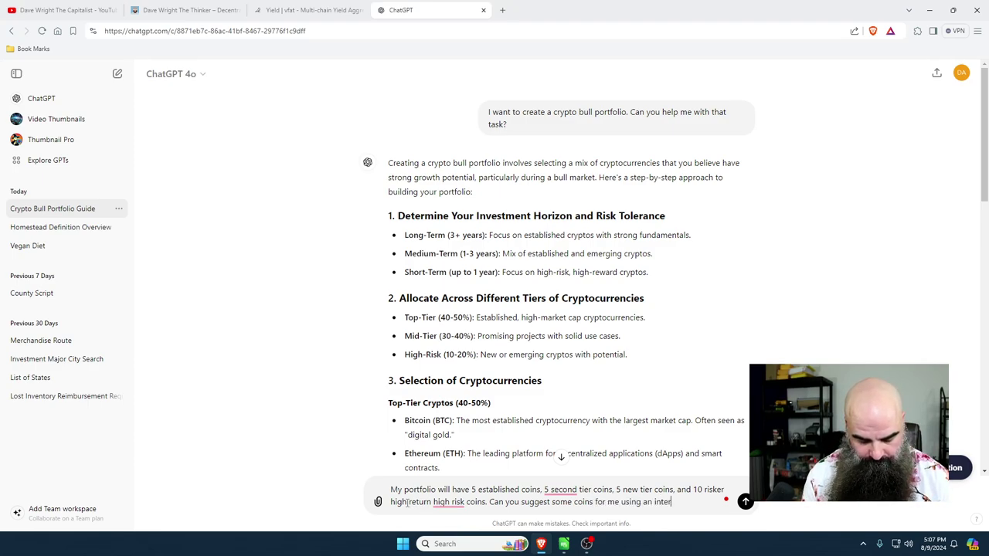
{"action": "type", "text": "net search?"}
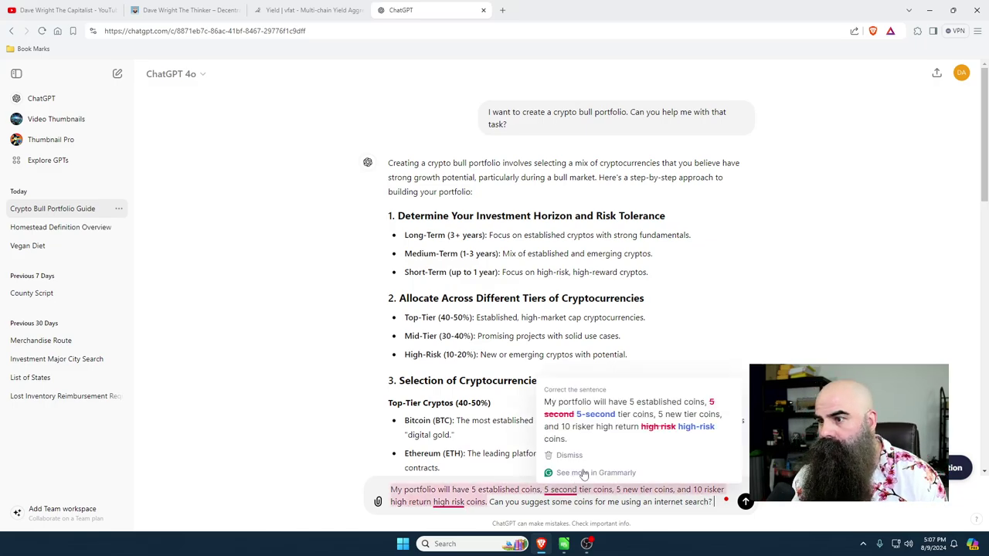
{"action": "left_click", "coordinate": [585, 473]}
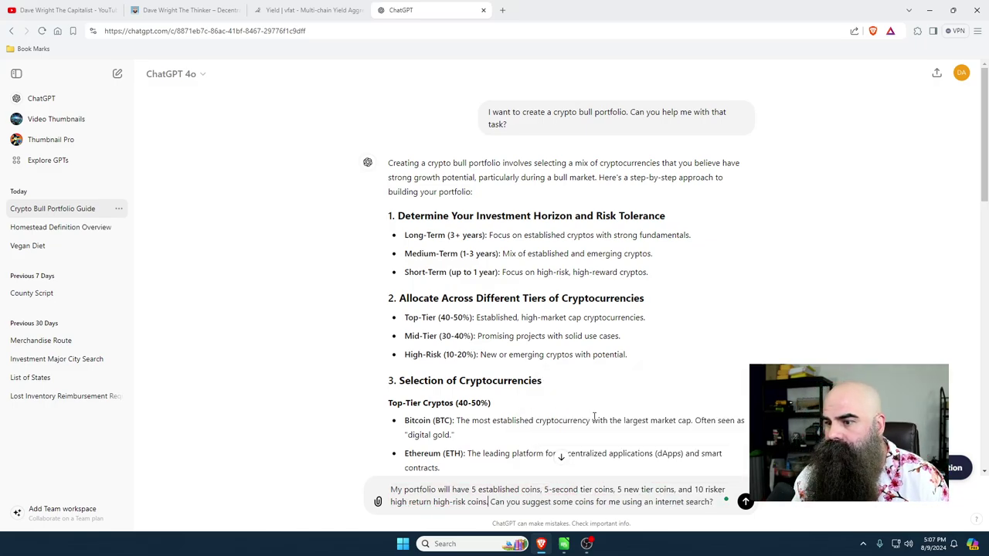
{"action": "left_click", "coordinate": [745, 501]}
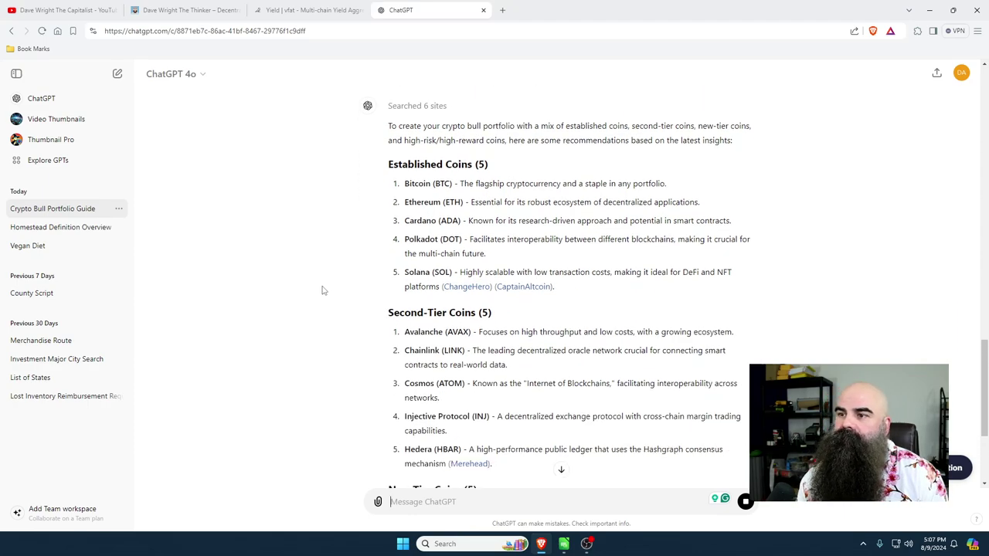
Step: Review ChatGPT's suggested established, second-tier, new tier and high-risk/high-reward coins, from the first list through the closing advice
{"action": "scroll", "coordinate": [318, 289], "scroll_direction": "up", "scroll_amount": 2}
{"action": "scroll", "coordinate": [288, 280], "scroll_direction": "down", "scroll_amount": 2}
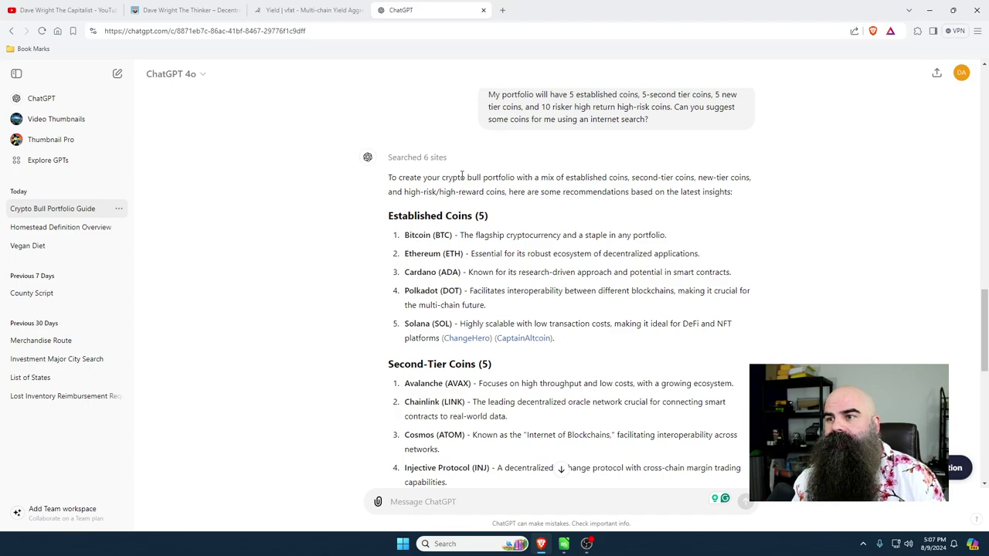
{"action": "scroll", "coordinate": [333, 356], "scroll_direction": "down", "scroll_amount": 2}
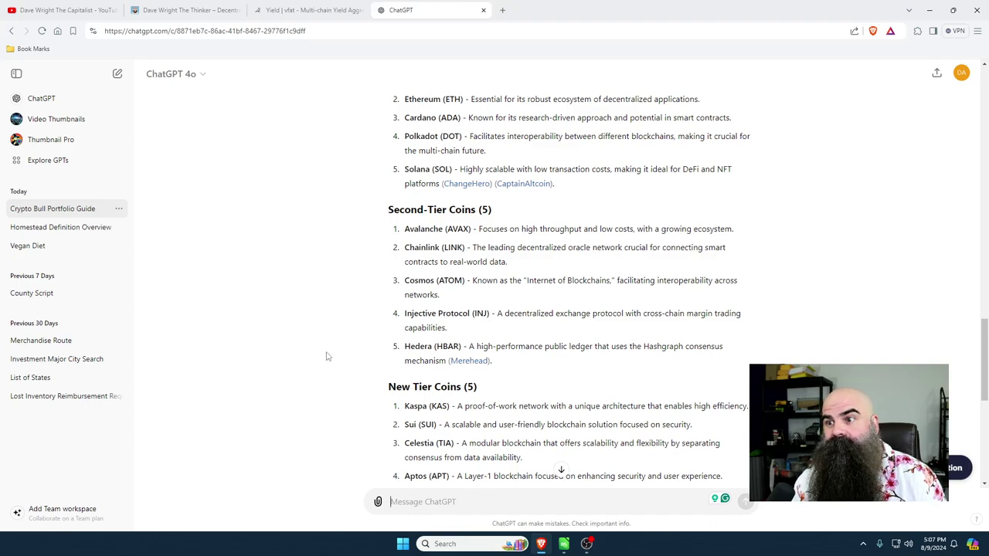
{"action": "scroll", "coordinate": [426, 309], "scroll_direction": "down", "scroll_amount": 3}
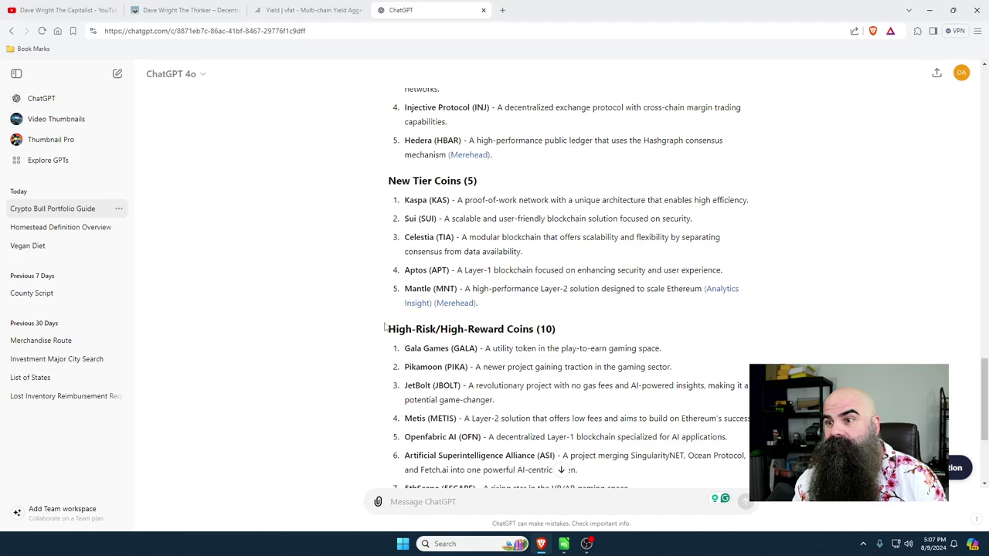
{"action": "scroll", "coordinate": [385, 328], "scroll_direction": "down", "scroll_amount": 2}
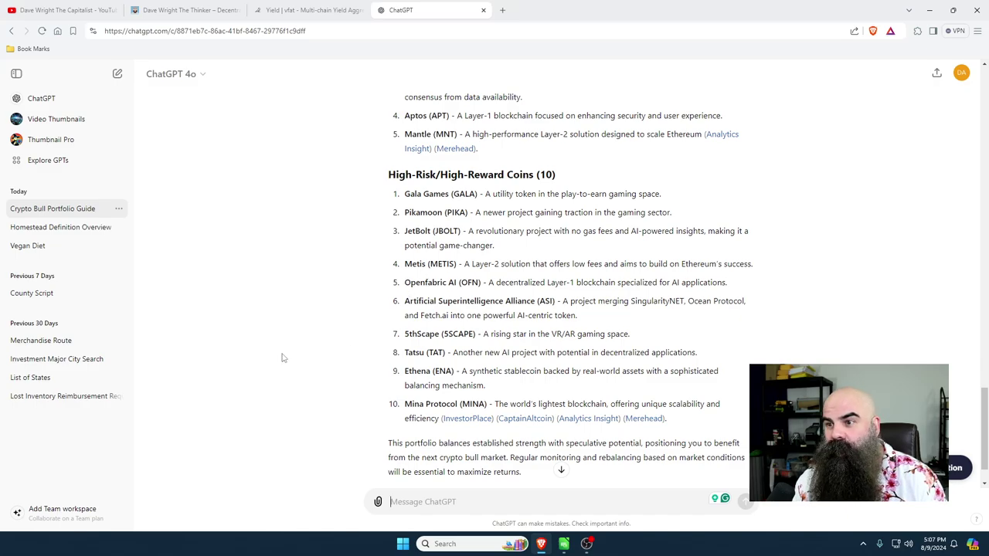
{"action": "scroll", "coordinate": [282, 358], "scroll_direction": "up", "scroll_amount": 6}
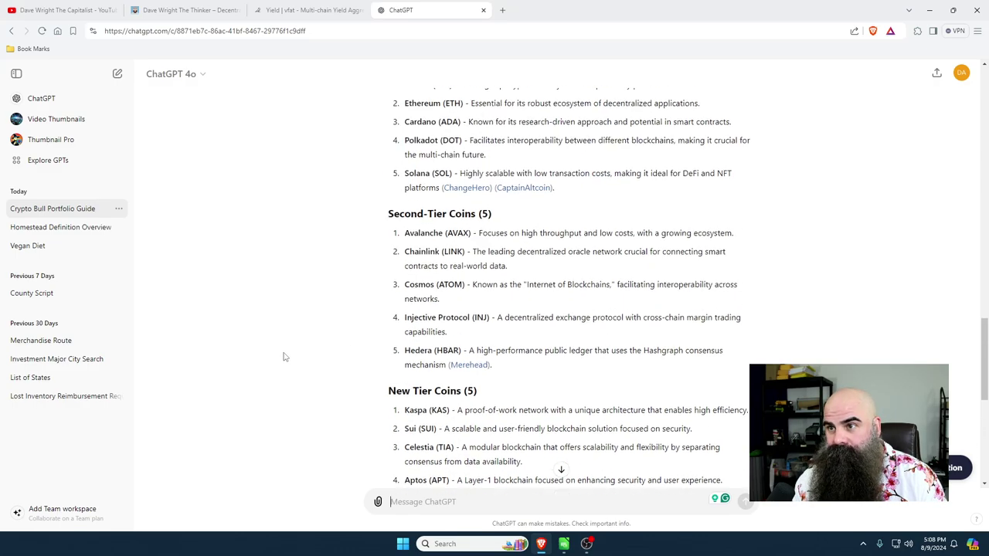
{"action": "scroll", "coordinate": [282, 357], "scroll_direction": "up", "scroll_amount": 3}
{"action": "scroll", "coordinate": [282, 357], "scroll_direction": "down", "scroll_amount": 1}
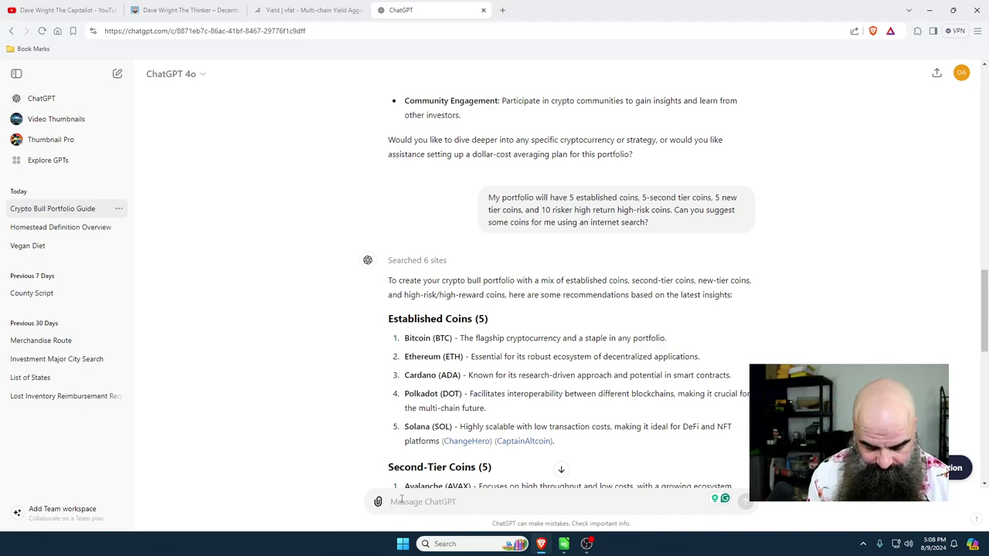
Step: Start a follow-up message to ChatGPT reading "I'd like to change my portfolio. Could you ask me 5 questions"
{"action": "type", "text": "I'd like t"}
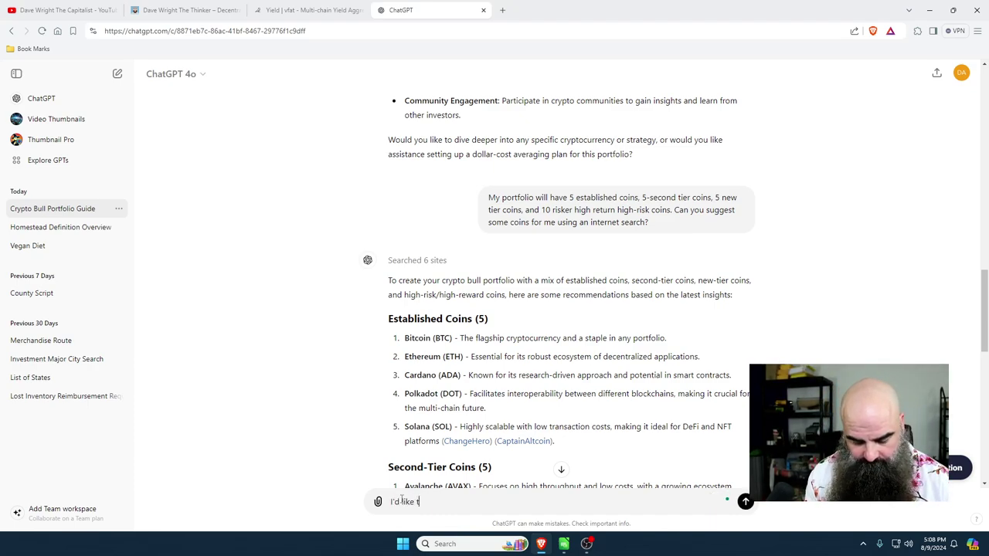
{"action": "type", "text": "o change my port"}
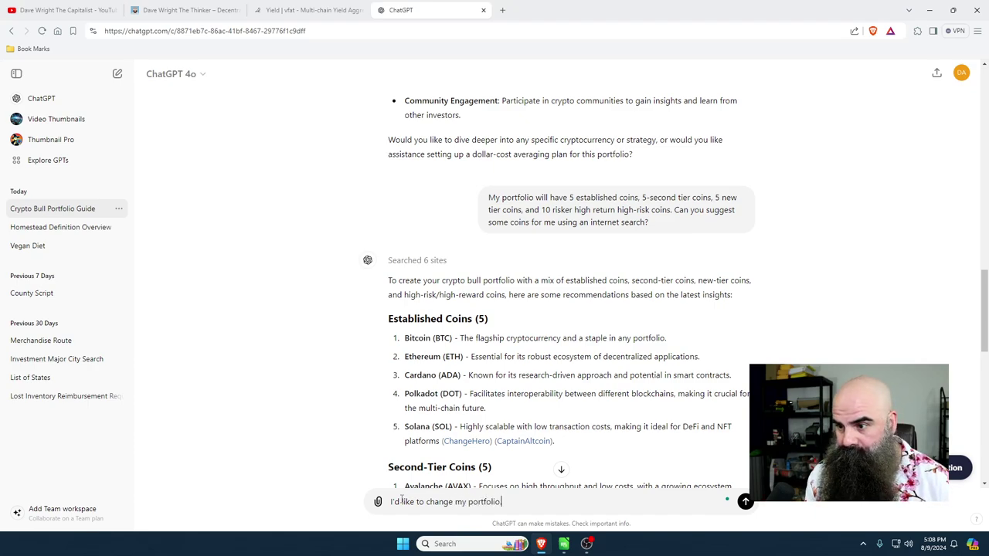
{"action": "type", "text": "folio. Co"}
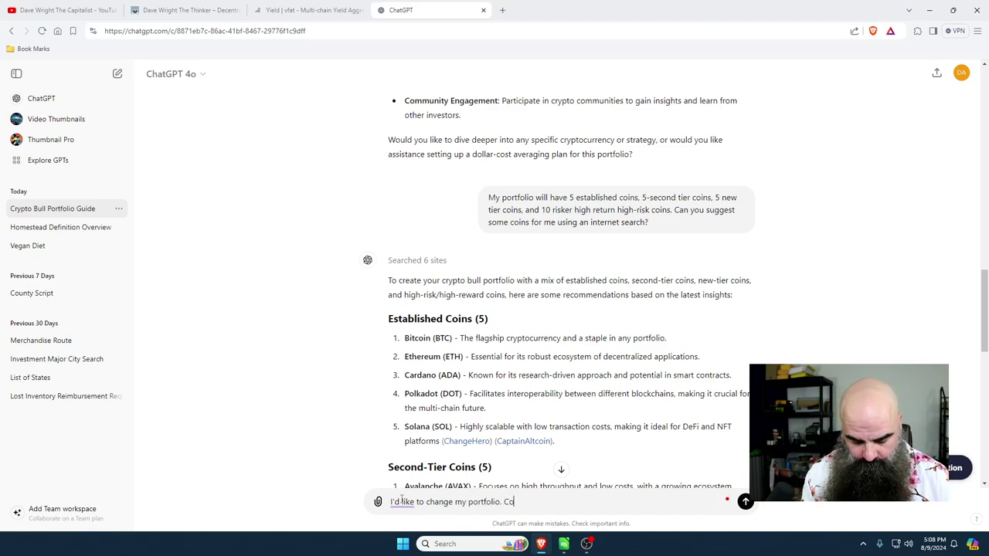
{"action": "type", "text": "uld you as"}
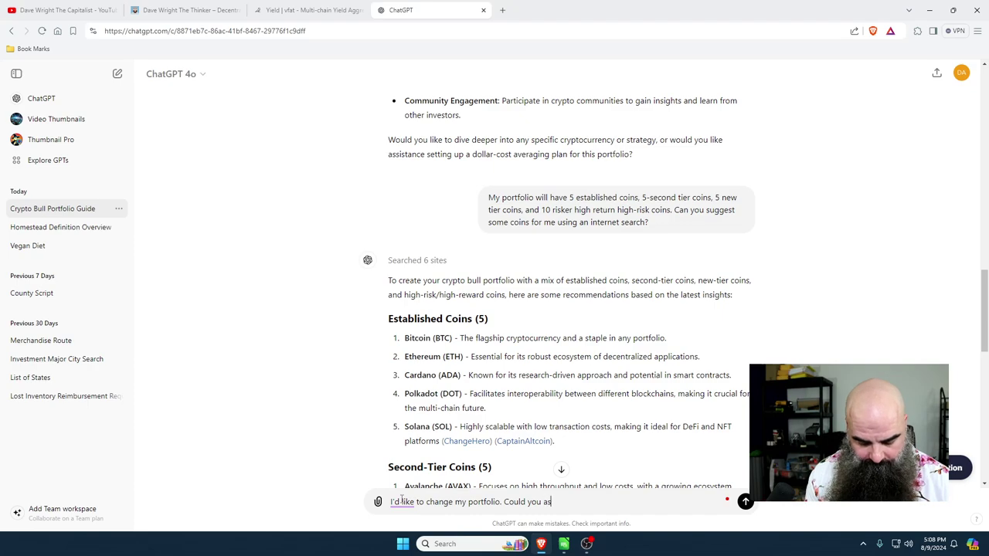
{"action": "type", "text": "k me 5"}
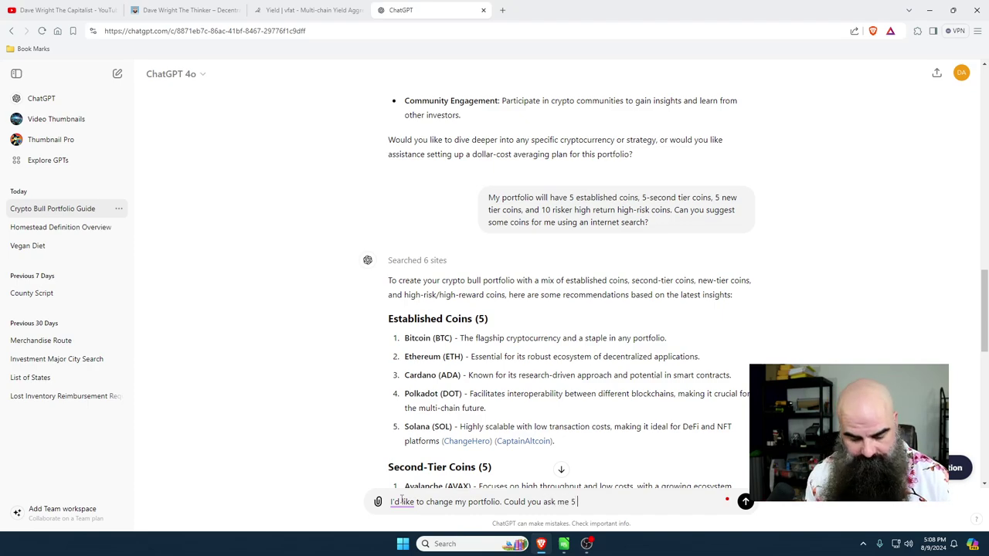
{"action": "type", "text": " questions"}
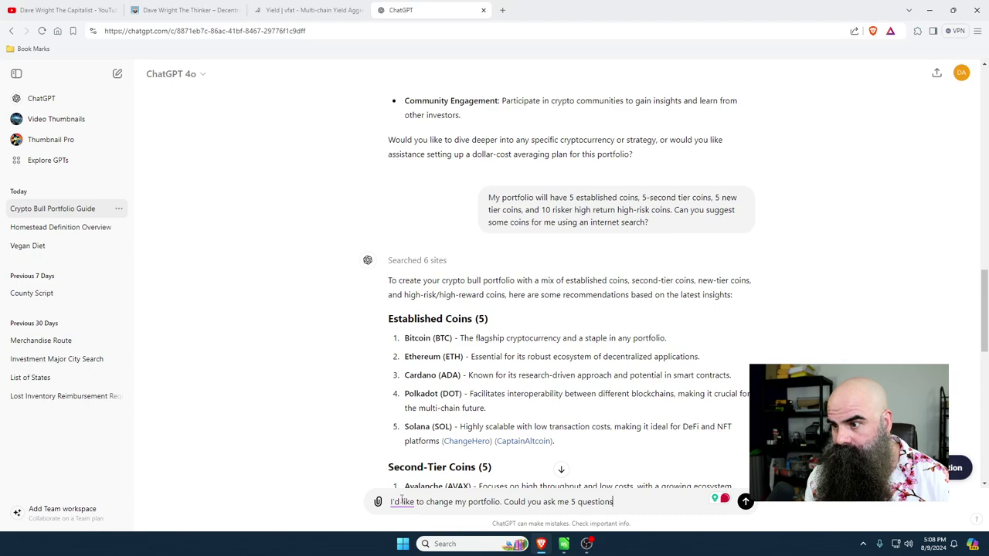
Step: Finish the message with "to improve my portfolio, and then make changes on the old and new parameters combined.", accept the suggested grammar correction and send it
{"action": "type", "text": " to impr"}
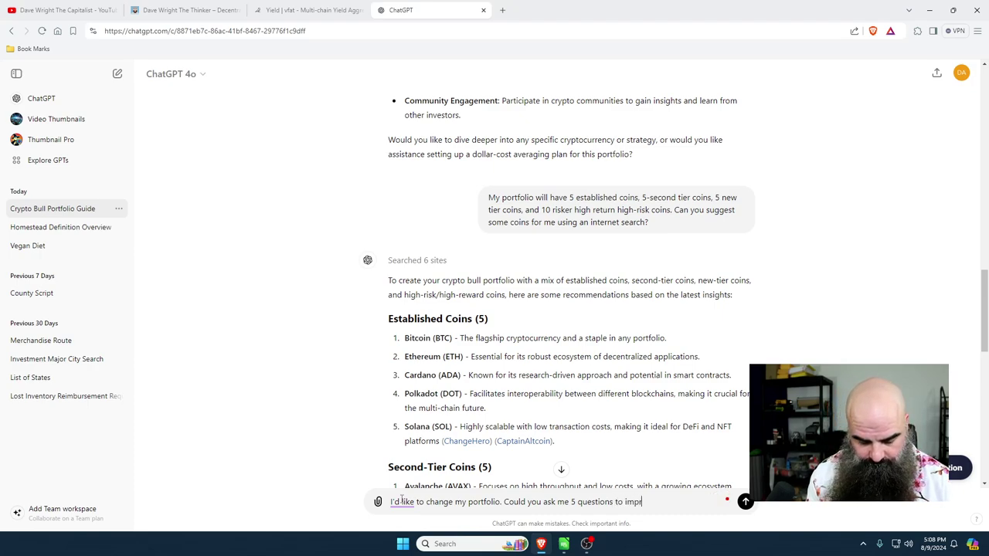
{"action": "type", "text": "ove my port"}
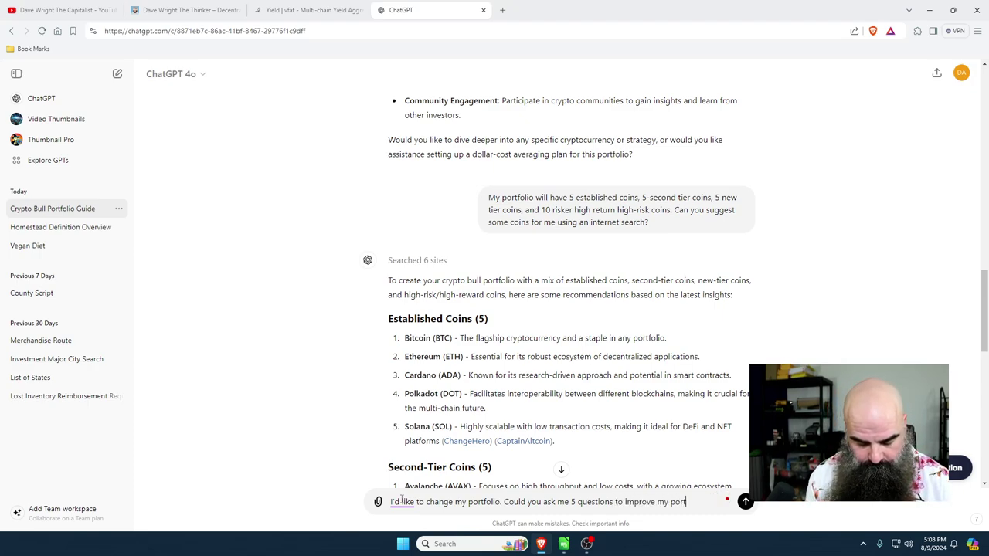
{"action": "type", "text": "folio, and "}
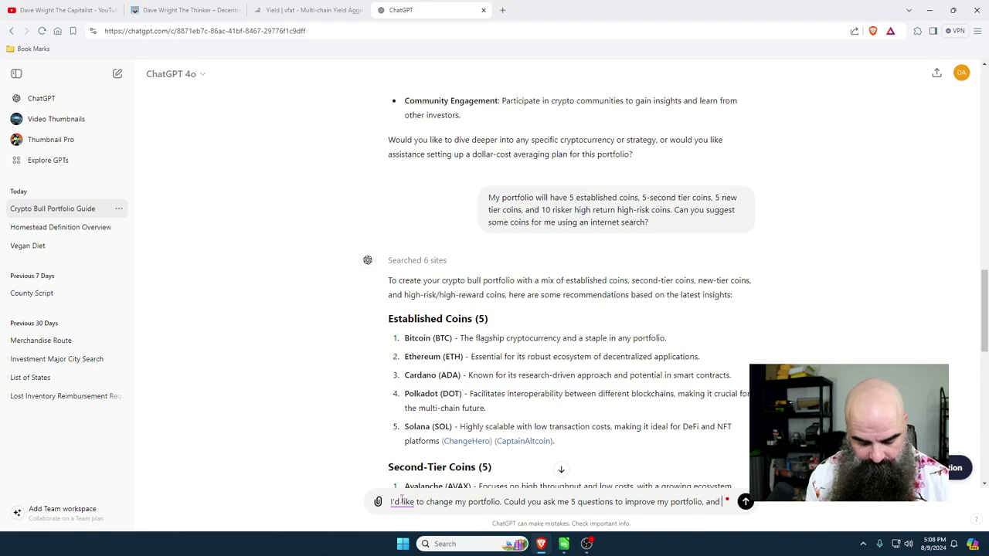
{"action": "type", "text": "then make chang"}
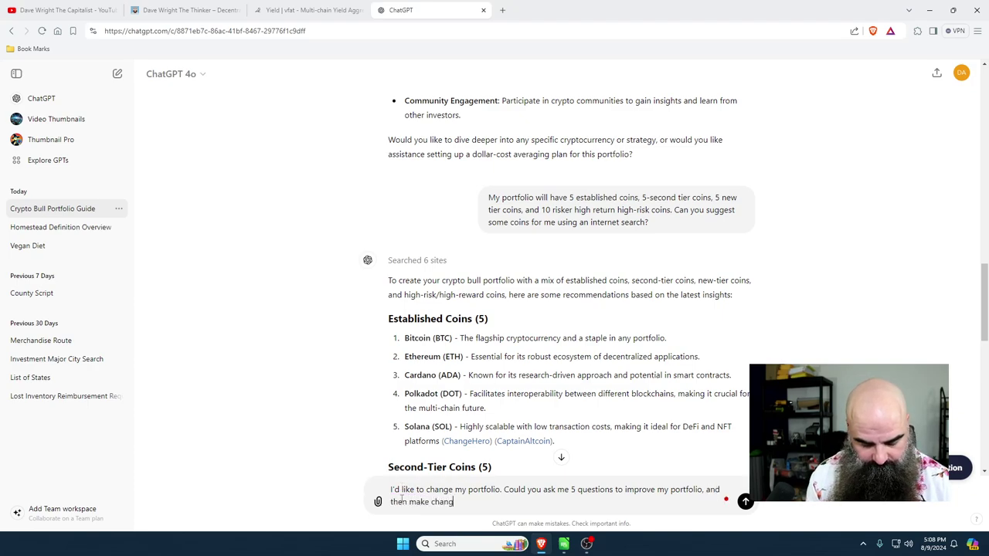
{"action": "type", "text": "es on the old and new"}
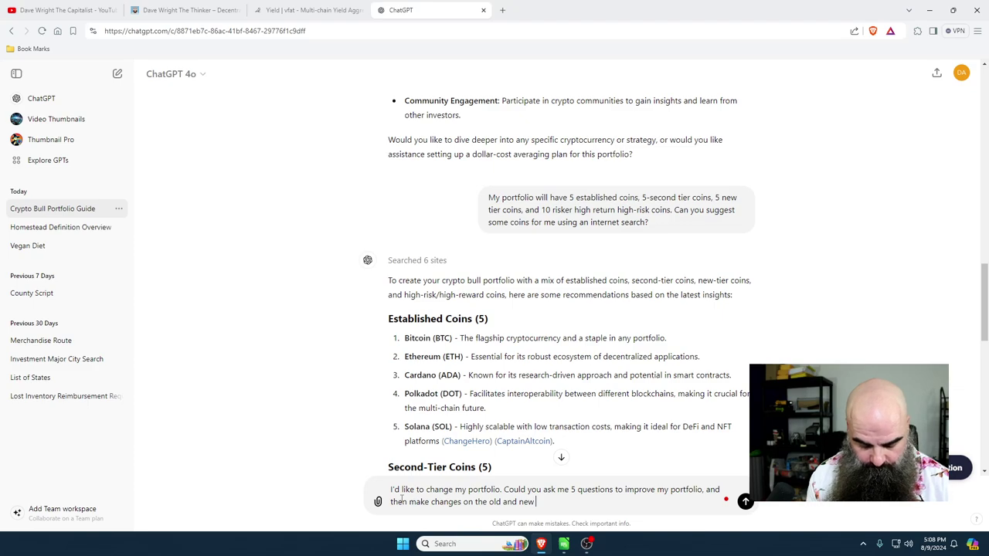
{"action": "type", "text": " parameter"}
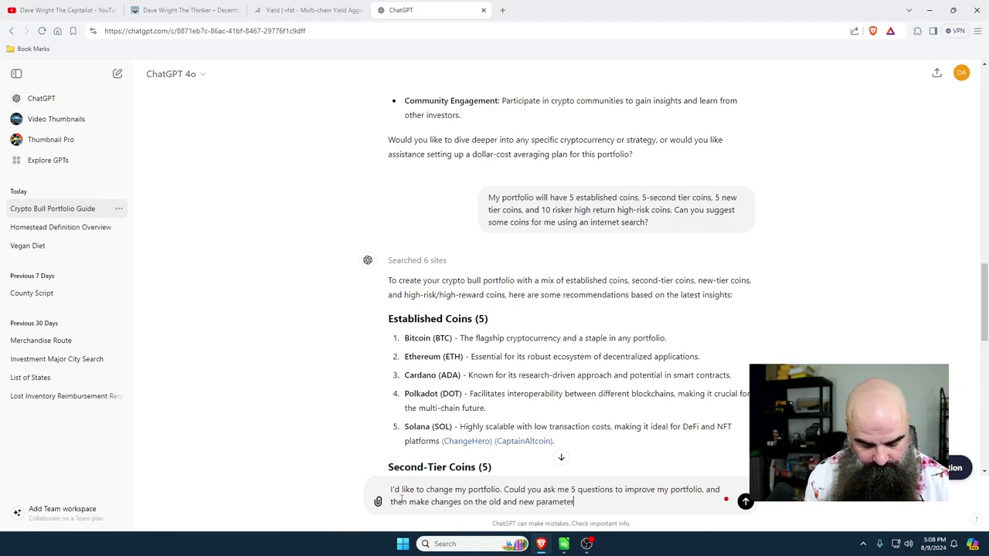
{"action": "type", "text": "s combined."}
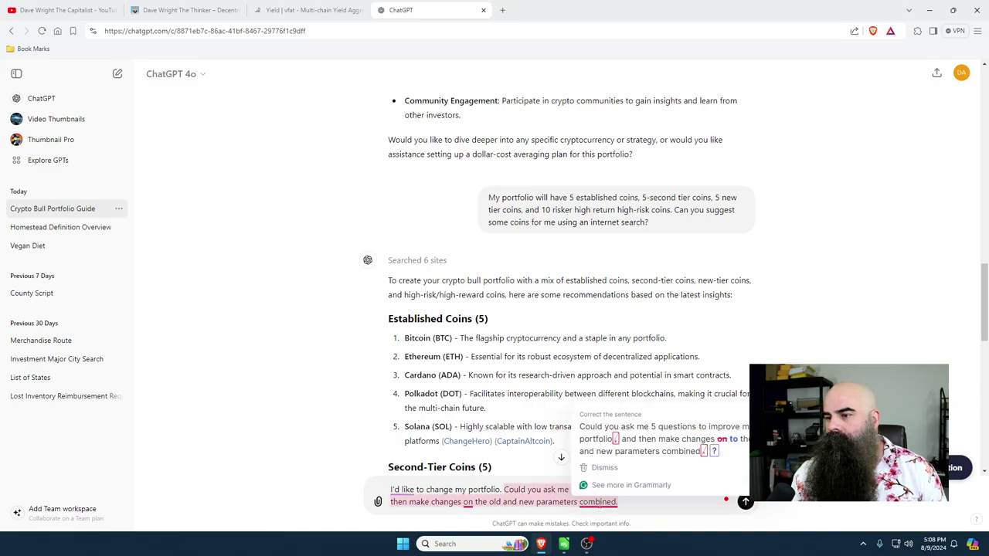
{"action": "left_click", "coordinate": [632, 461]}
{"action": "left_click", "coordinate": [745, 502]}
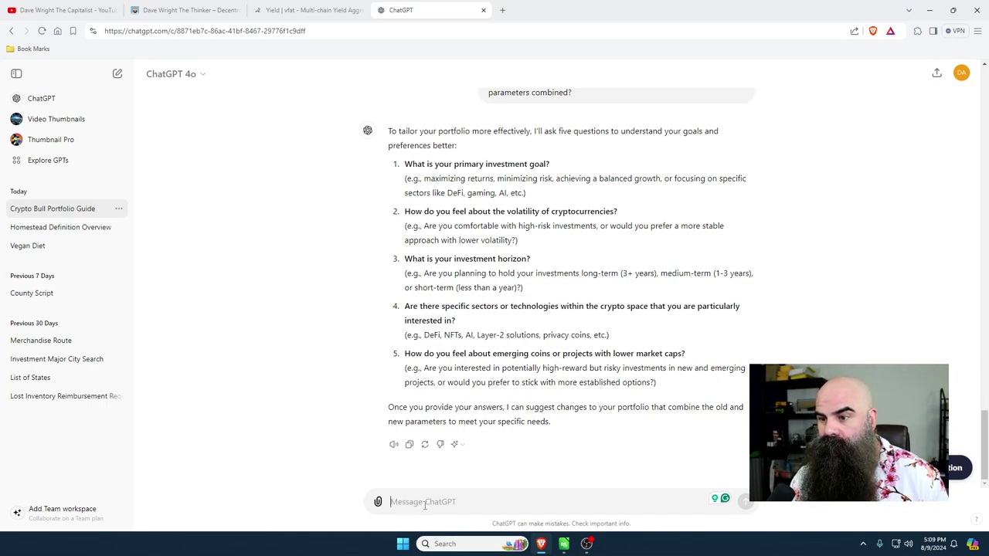
Step: Answer question 1 with "Maximize returns with a focus on the next bull run with DeFI coins and AI coins.", accepting the suggested grammar correction
{"action": "type", "text": "1."}
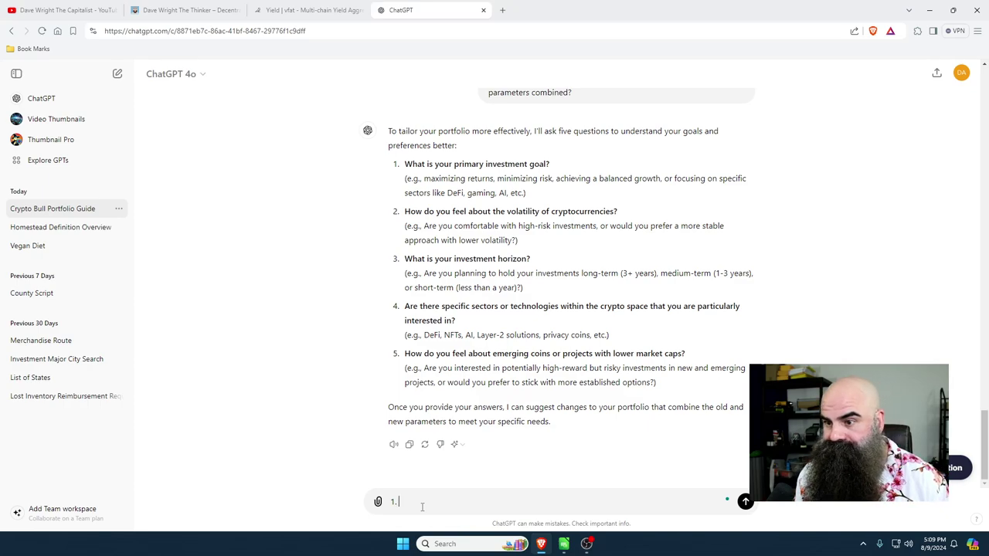
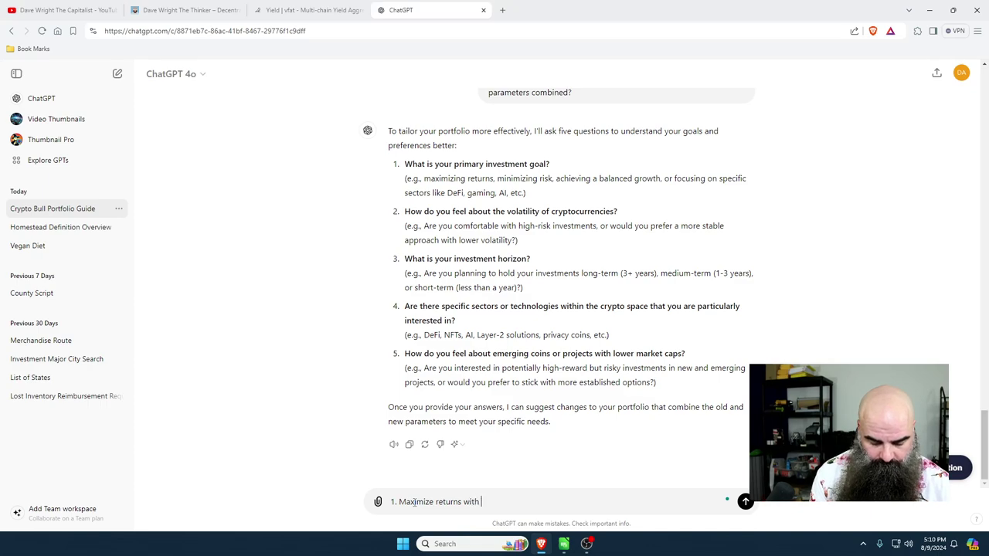
{"action": "type", "text": "a focus on"}
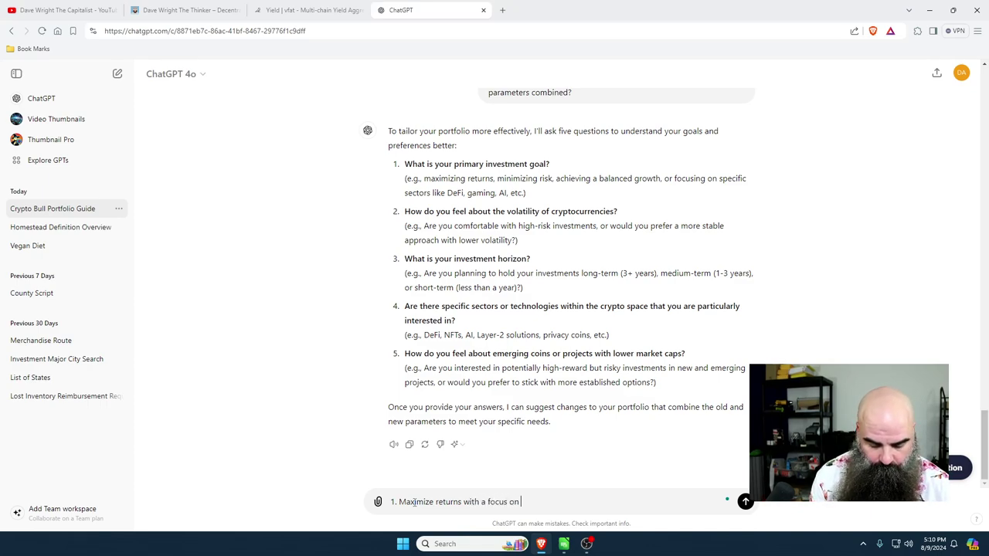
{"action": "type", "text": " the next bul"}
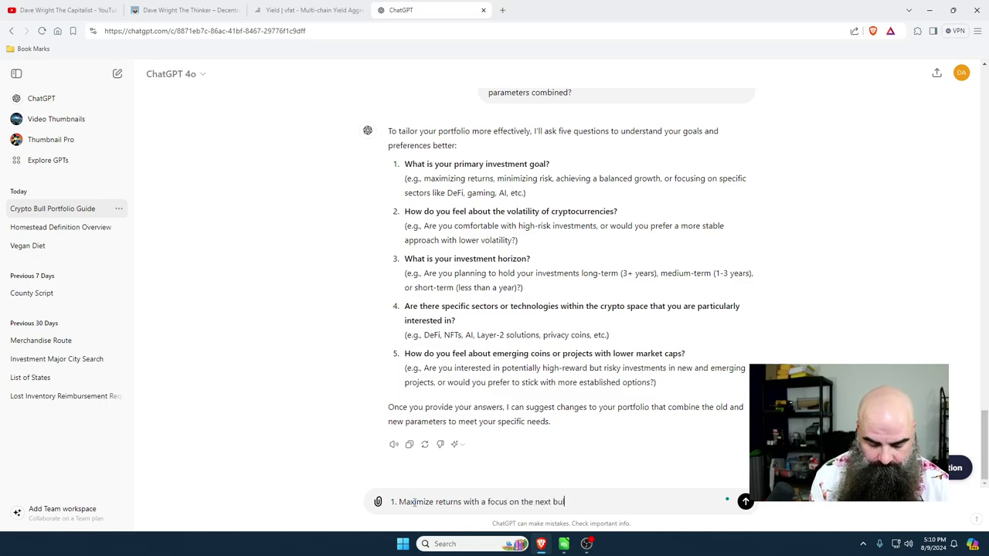
{"action": "type", "text": "l run"}
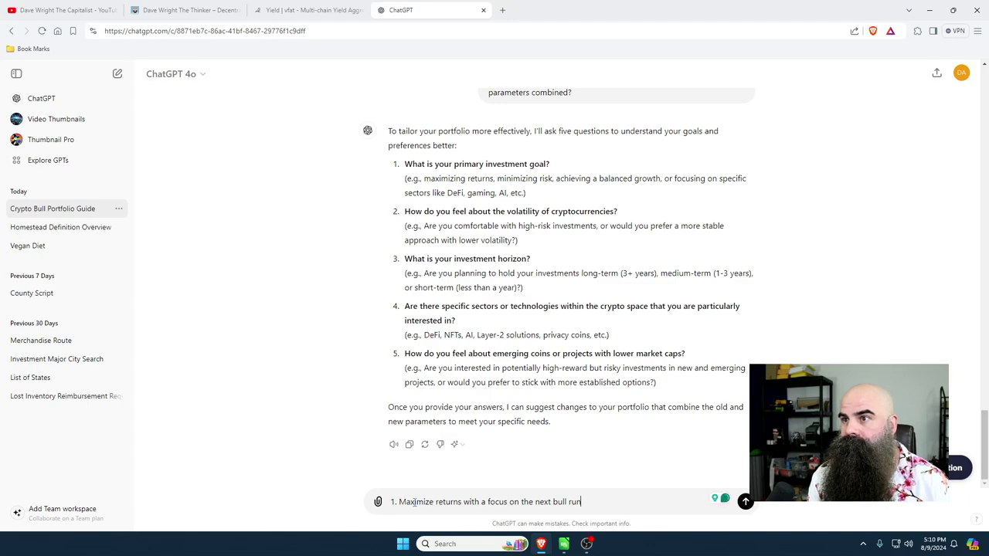
{"action": "type", "text": "."}
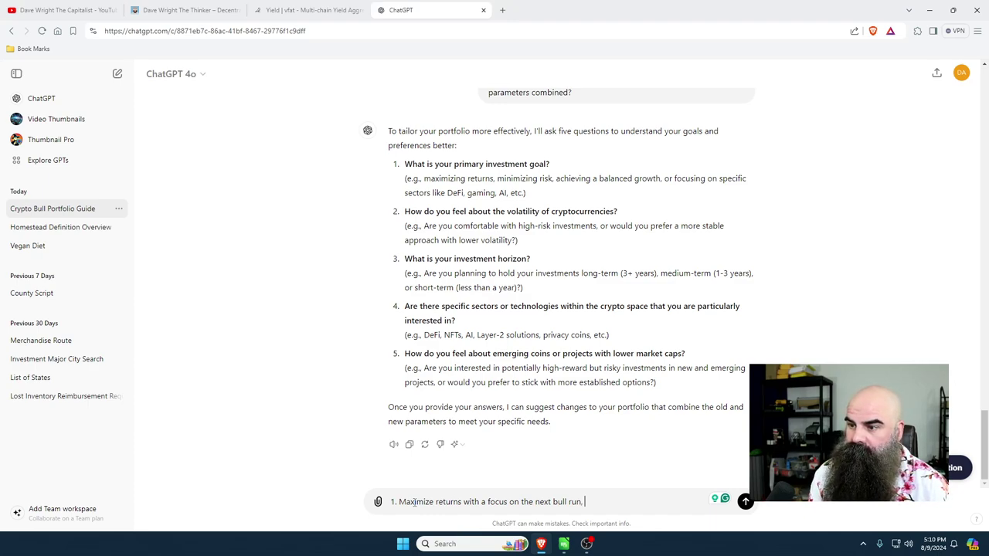
{"action": "type", "text": "with De"}
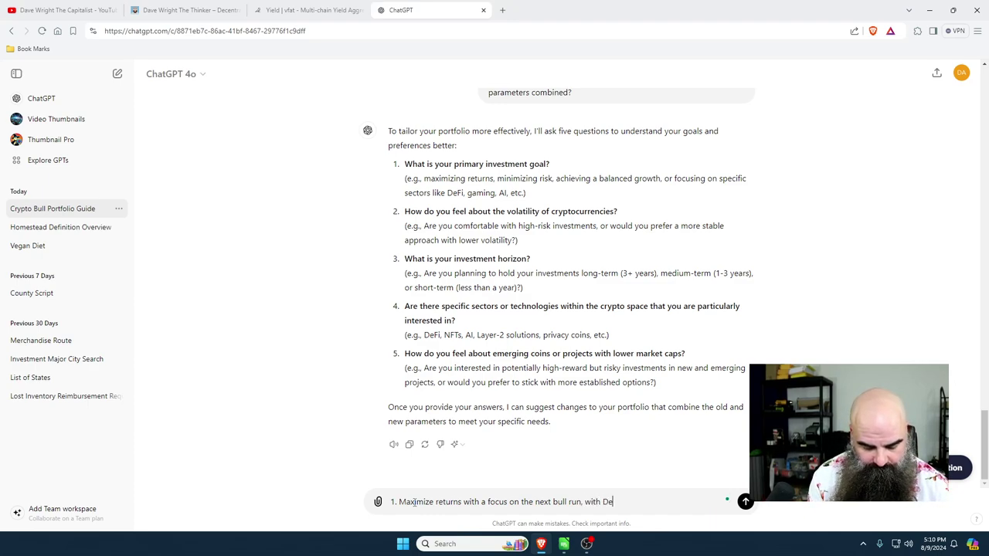
{"action": "type", "text": "Fi coins, "}
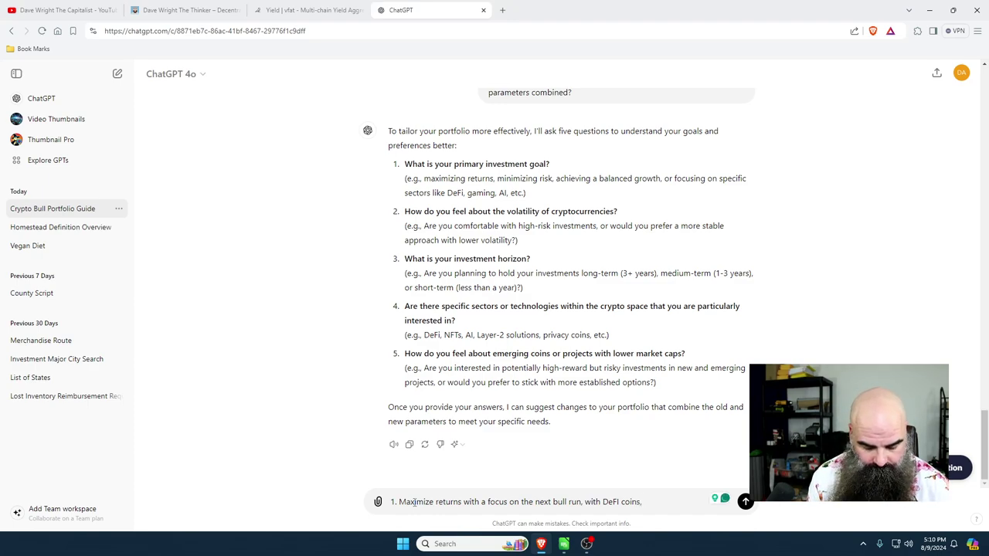
{"action": "type", "text": "AI coins,"}
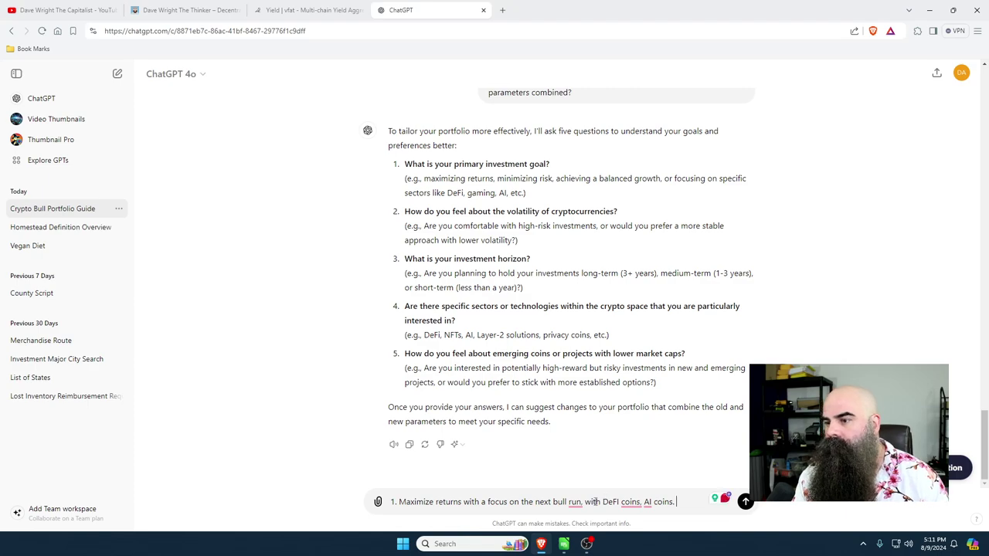
{"action": "mouse_move", "coordinate": [576, 503]}
{"action": "left_click", "coordinate": [628, 455]}
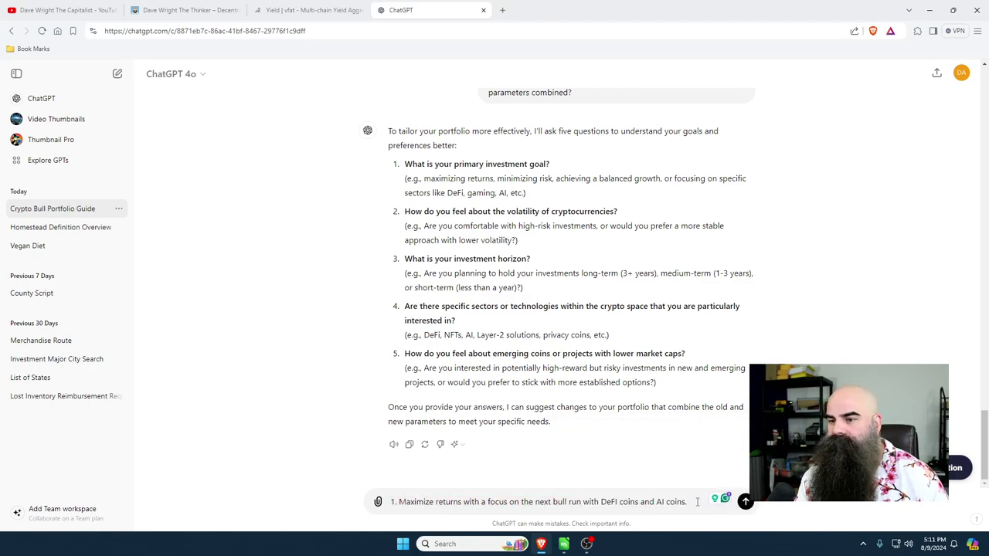
Step: Start answer 2 on a new line with "High Risk", accepting the suggested spelling correction for "High"
{"action": "key", "text": "shift+Return"}
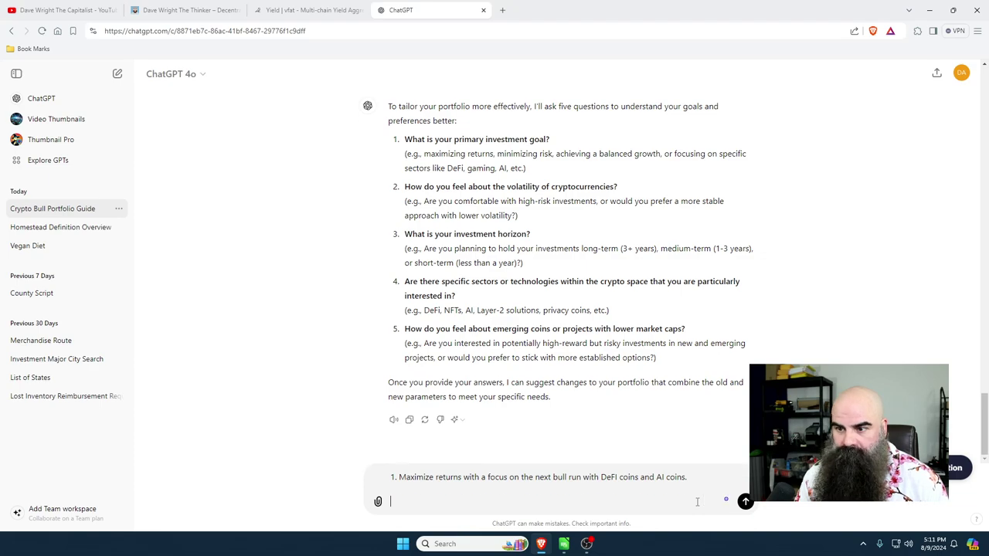
{"action": "type", "text": "2."}
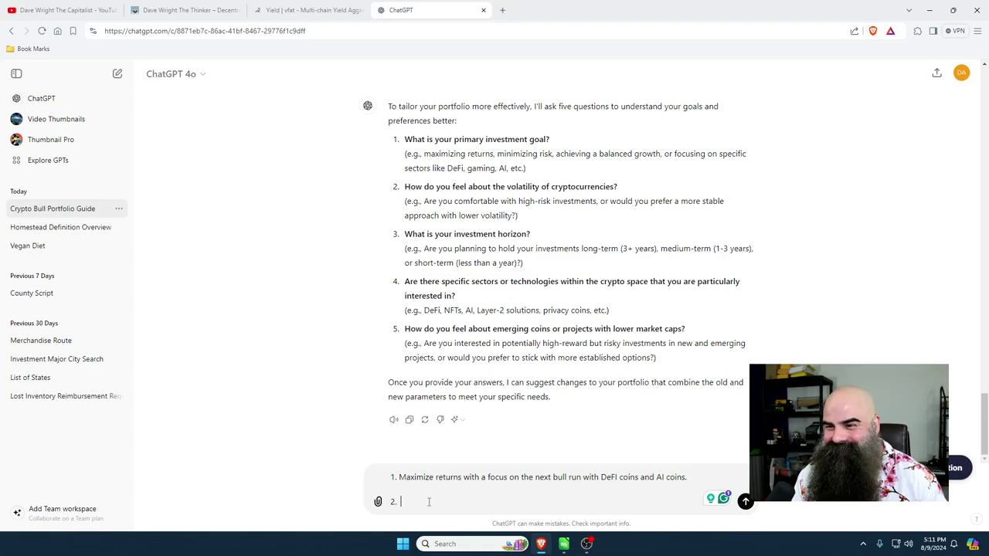
{"action": "type", "text": "HIg"}
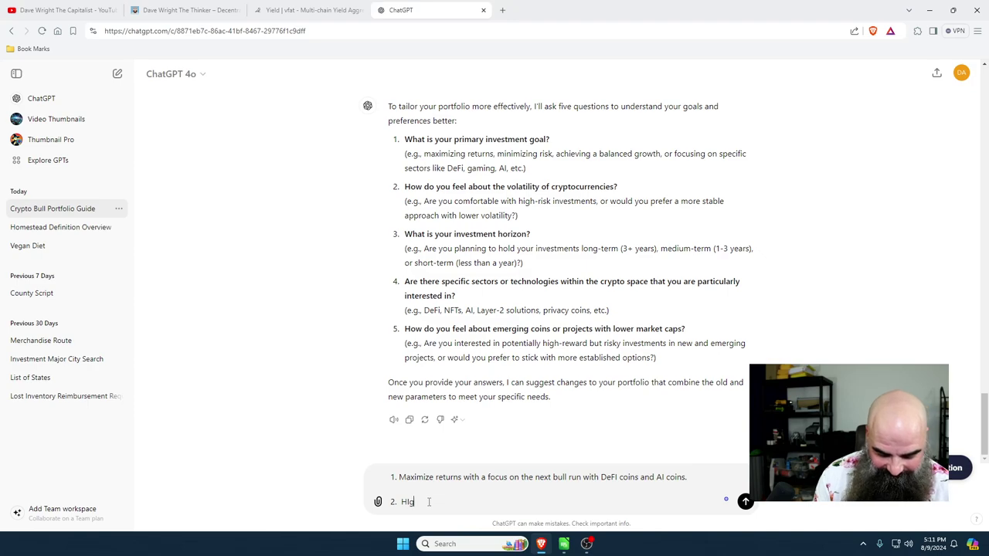
{"action": "type", "text": "h Risk"}
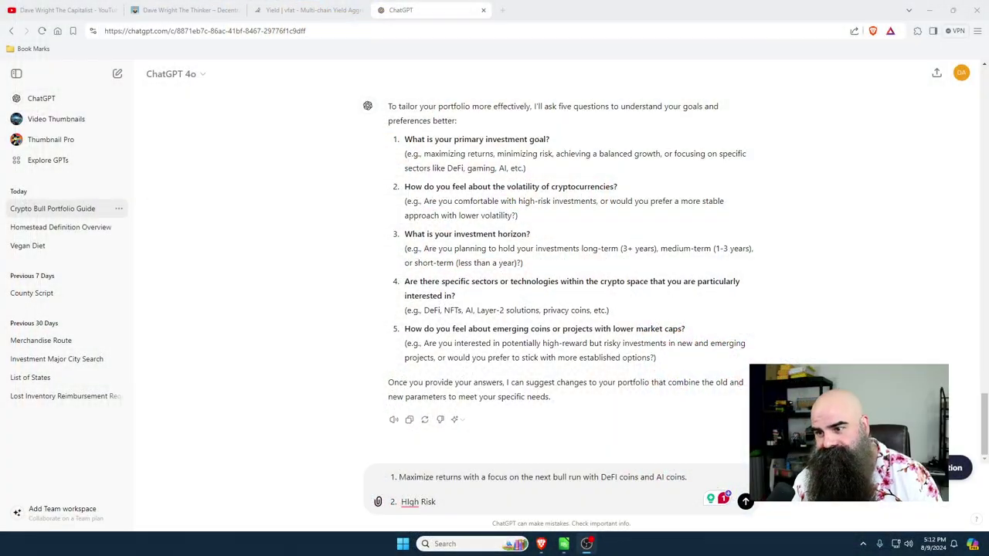
{"action": "right_click", "coordinate": [409, 502]}
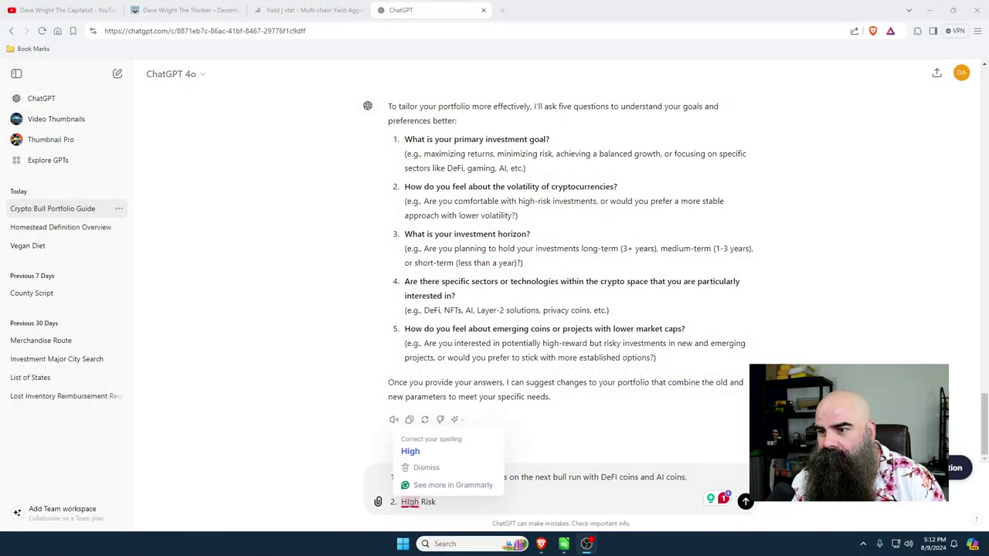
{"action": "left_click", "coordinate": [422, 453]}
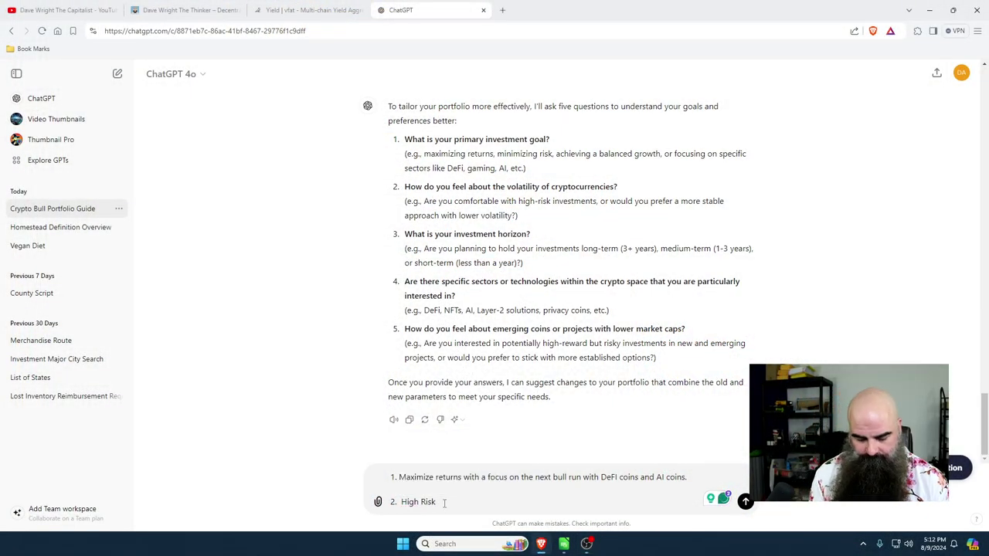
Step: Complete answer 2 with ", but I still want to use the tiers I set up originally"
{"action": "type", "text": ", but I s"}
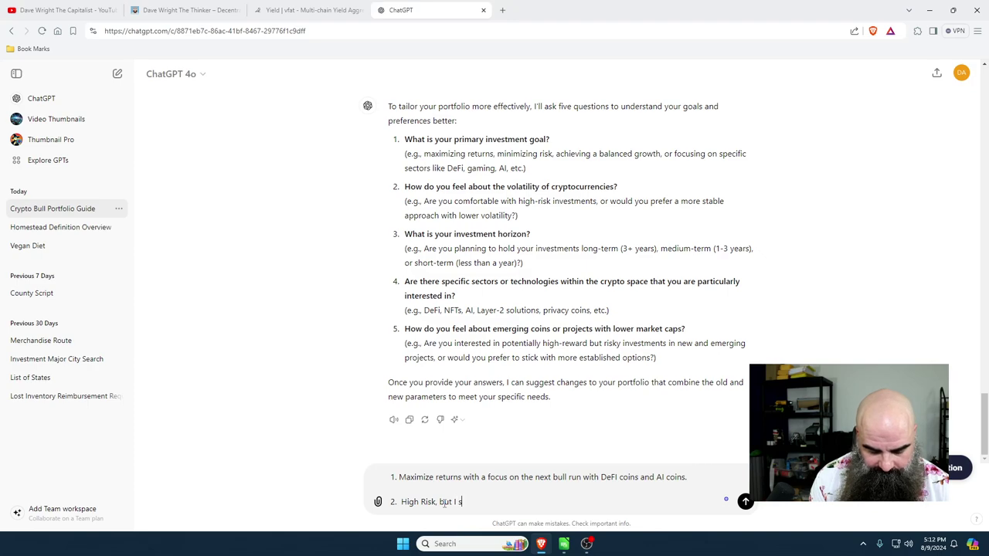
{"action": "type", "text": "it"}
{"action": "key", "text": "BackSpace"}
{"action": "key", "text": "BackSpace"}
{"action": "type", "text": "t"}
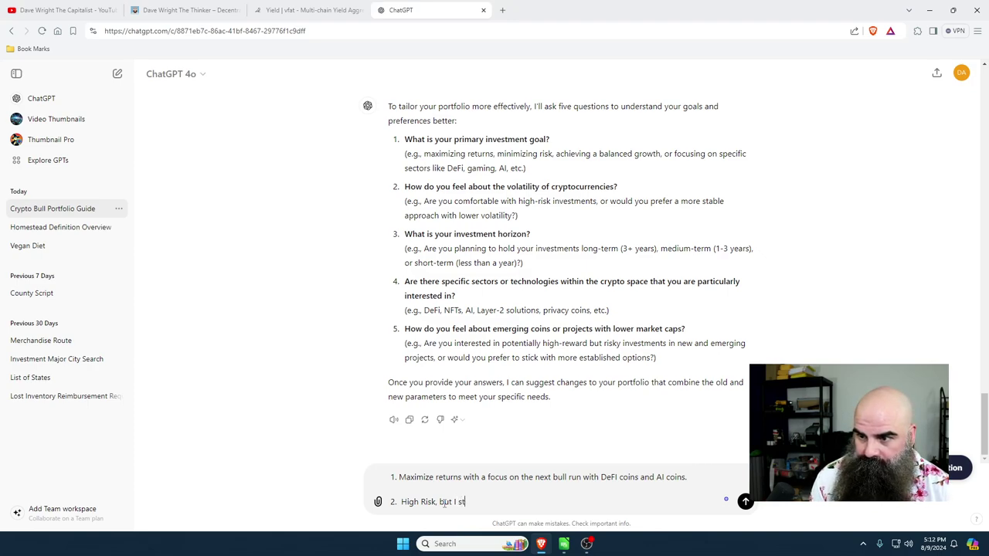
{"action": "type", "text": "ill want t"}
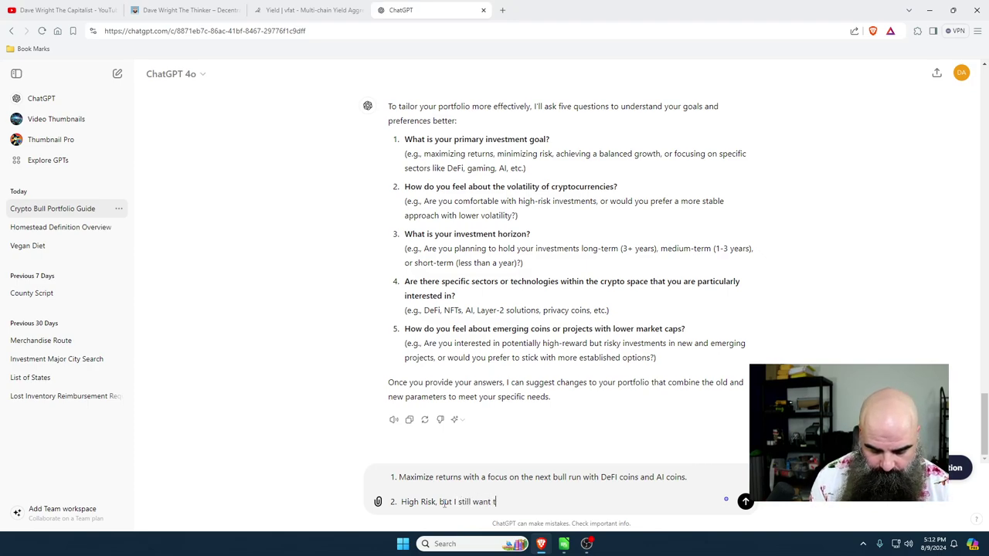
{"action": "type", "text": "o use the"}
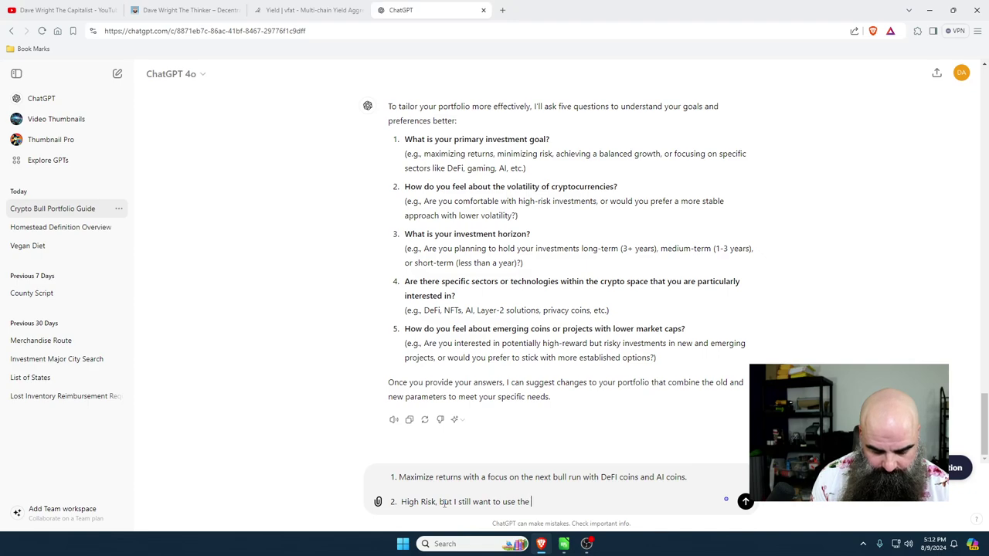
{"action": "type", "text": " tiers I "}
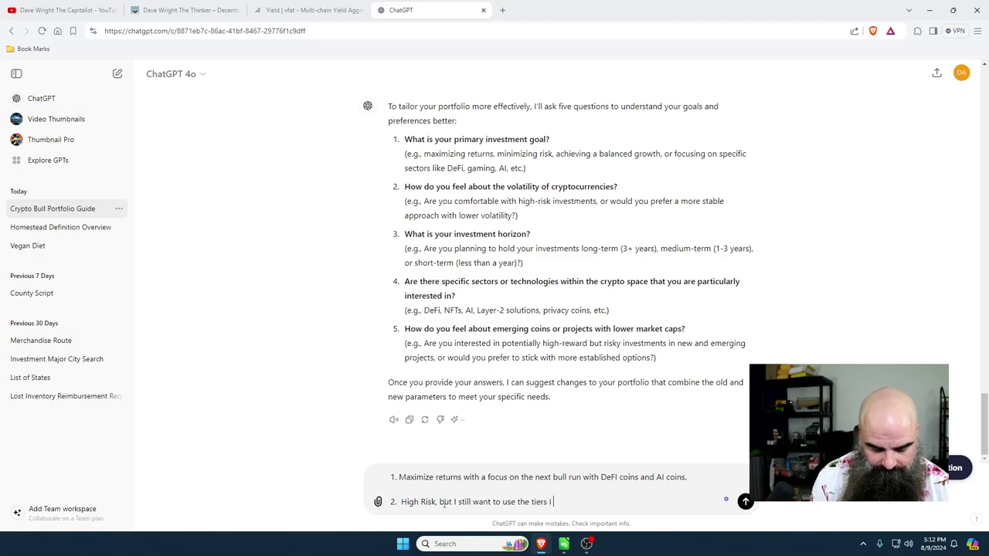
{"action": "type", "text": "set up or"}
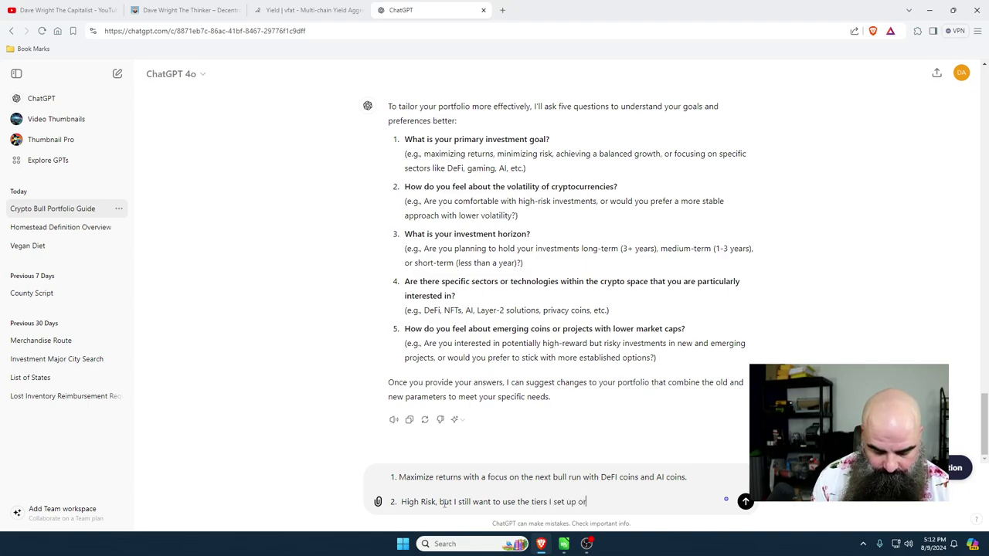
{"action": "type", "text": "ginally"}
Step: Begin answer 3 on a new line with "I'm planning to be in crypto for life"
{"action": "key", "text": "shift+Return"}
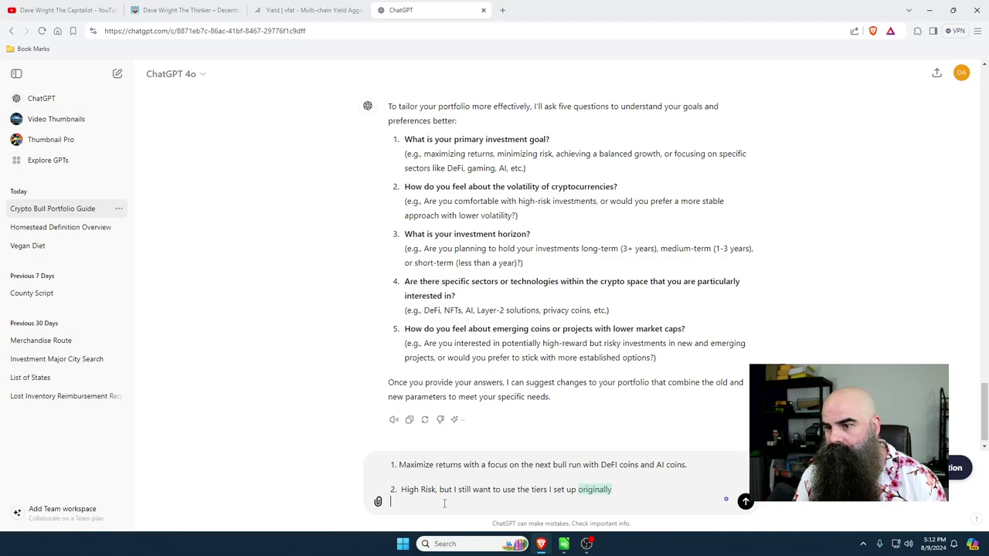
{"action": "type", "text": "3."}
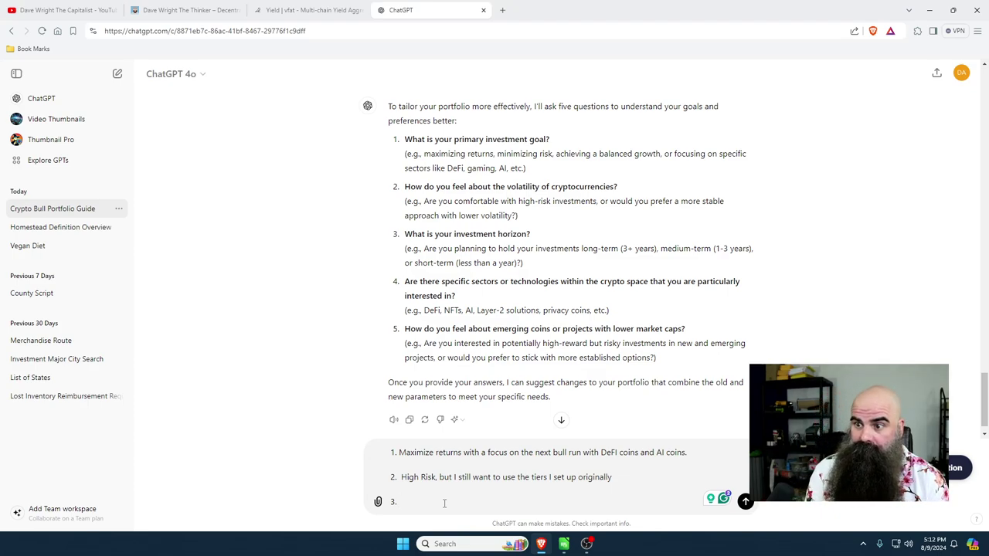
{"action": "type", "text": "I'm "}
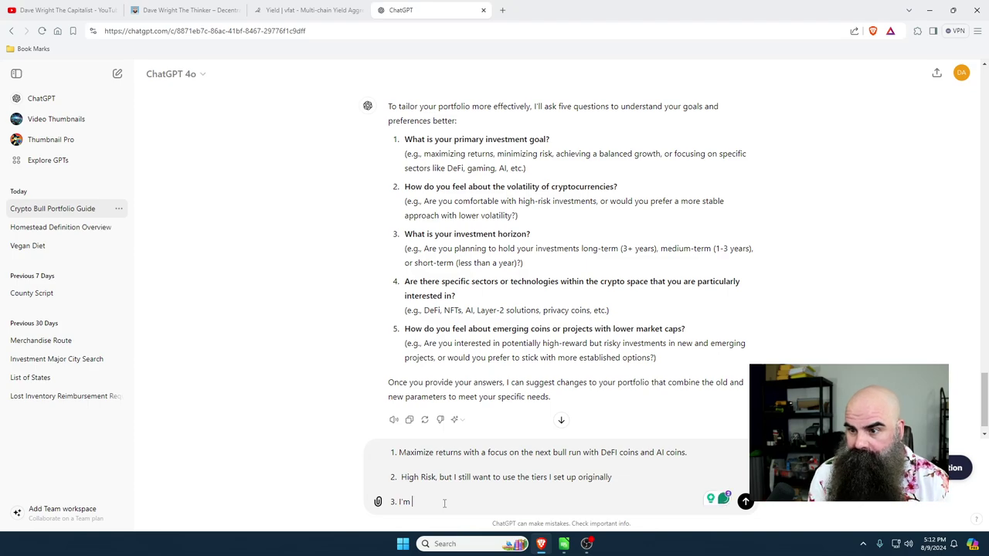
{"action": "type", "text": "planing"}
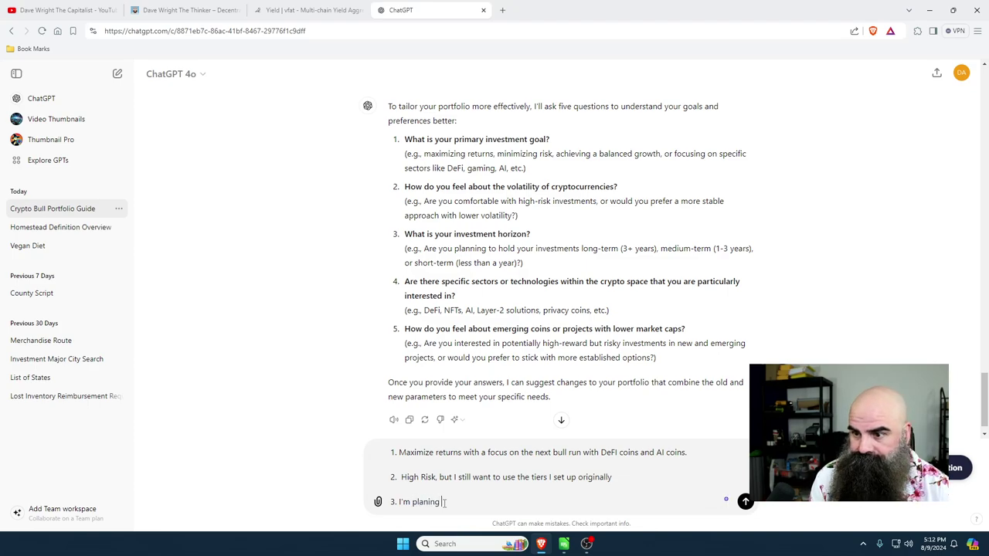
{"action": "key", "text": "BackSpace"}
{"action": "key", "text": "BackSpace"}
{"action": "type", "text": "n"}
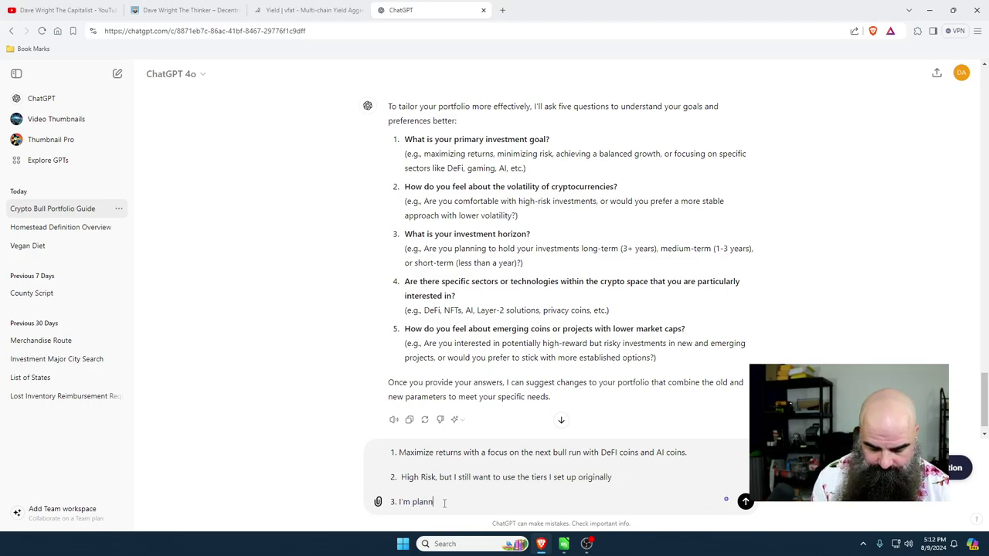
{"action": "type", "text": "ing to b"}
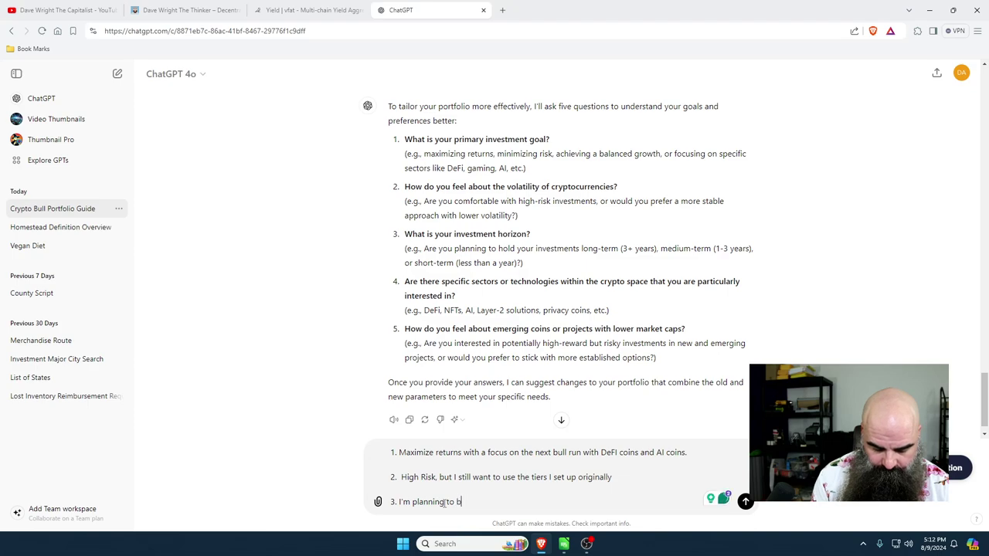
{"action": "type", "text": "e in crypto for life"}
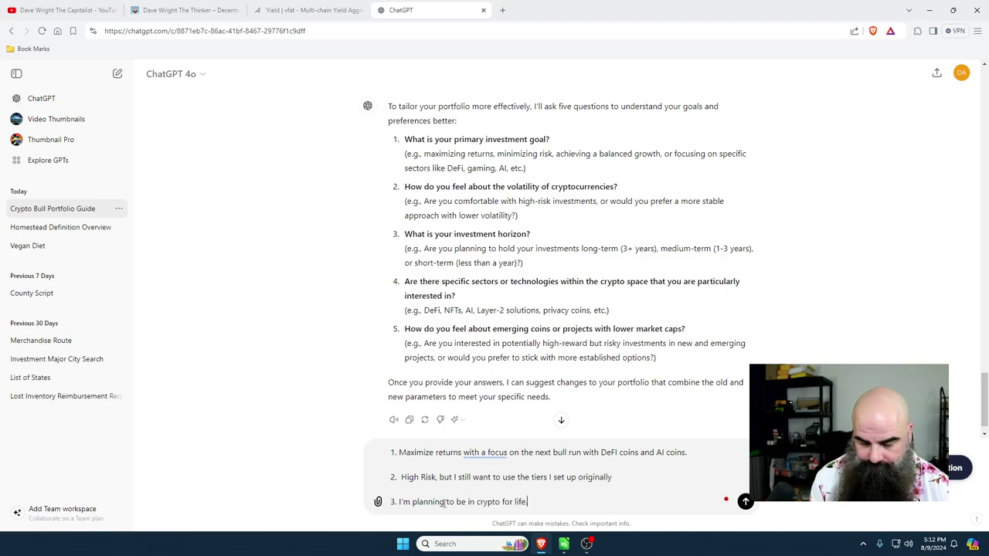
Step: Continue answer 3 with the sentence "Currently we rebuilding a bull portfolio."
{"action": "type", "text": "C"}
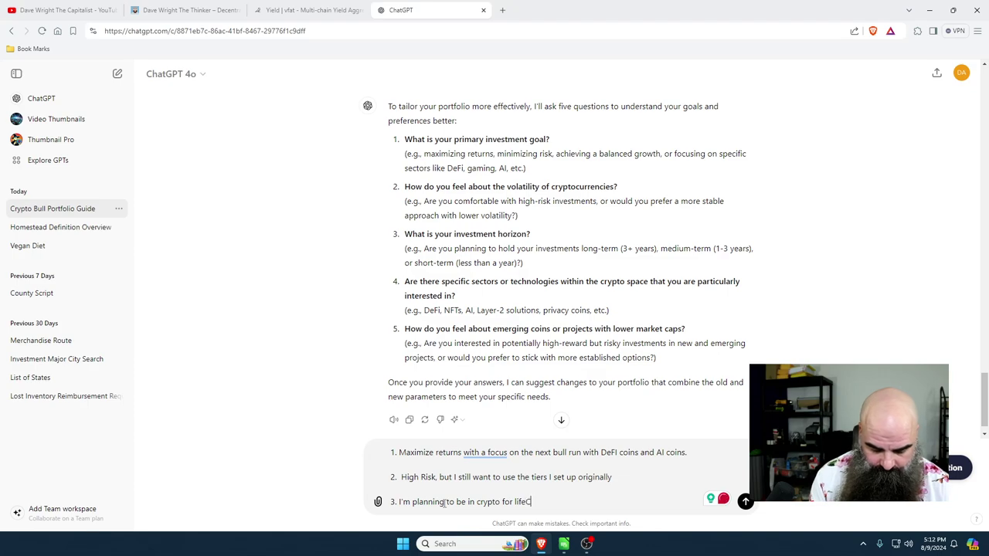
{"action": "type", "text": "urrently we a"}
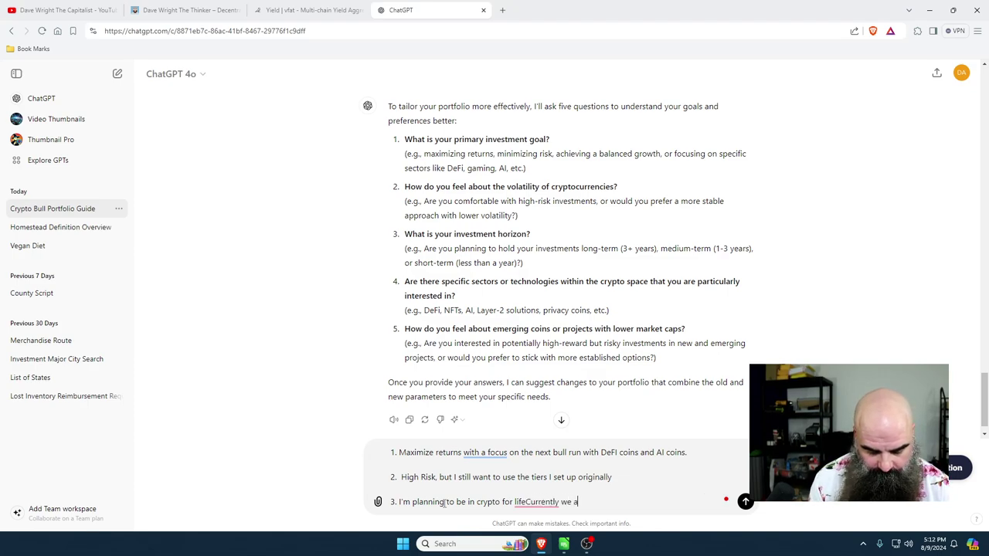
{"action": "key", "text": "BackSpace"}
{"action": "type", "text": "rebuilding a b"}
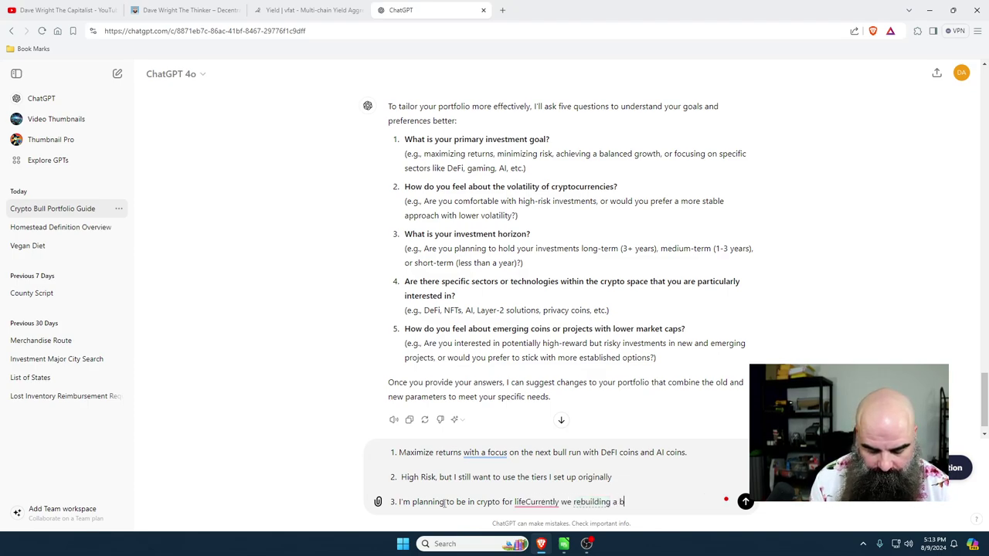
{"action": "type", "text": "ull port"}
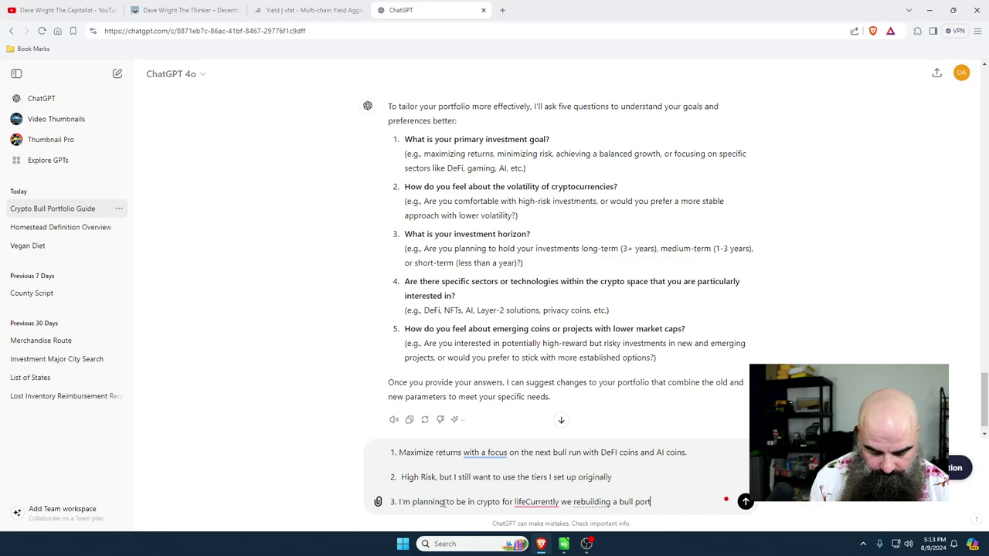
{"action": "type", "text": "folio. I"}
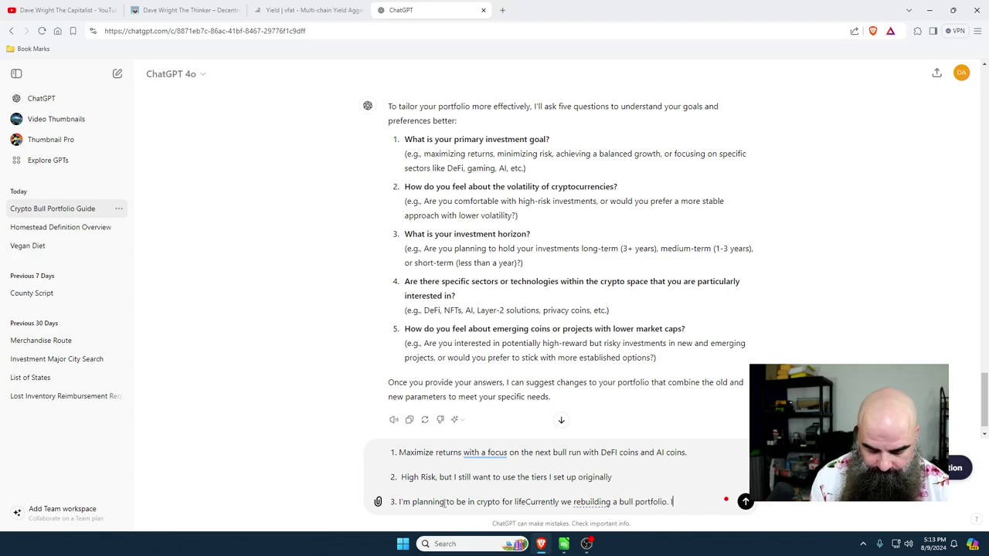
Step: Add to answer 3 the sentence "I'll be building more when prices are down, and selling portions when prices go up."
{"action": "type", "text": "'ll bee"}
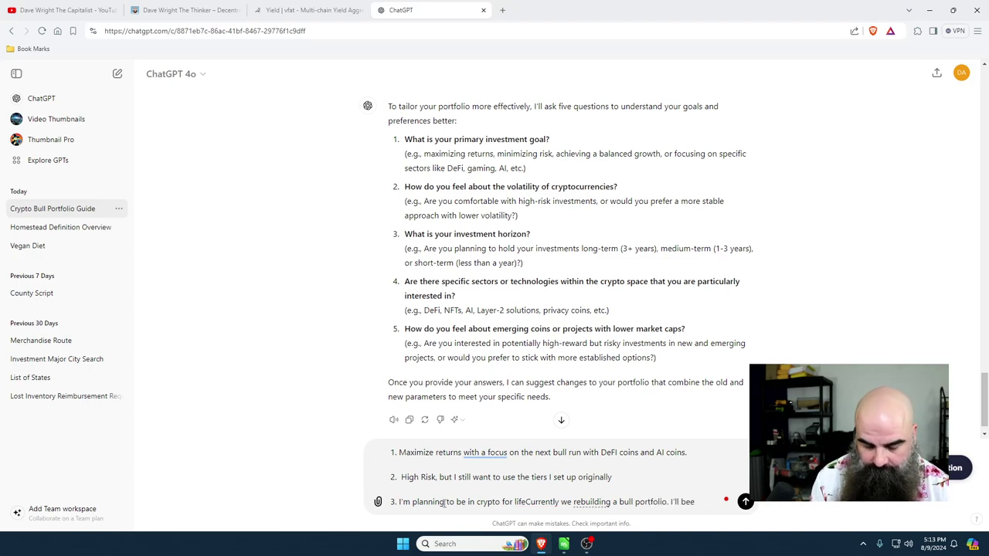
{"action": "key", "text": "BackSpace"}
{"action": "type", "text": "bui"}
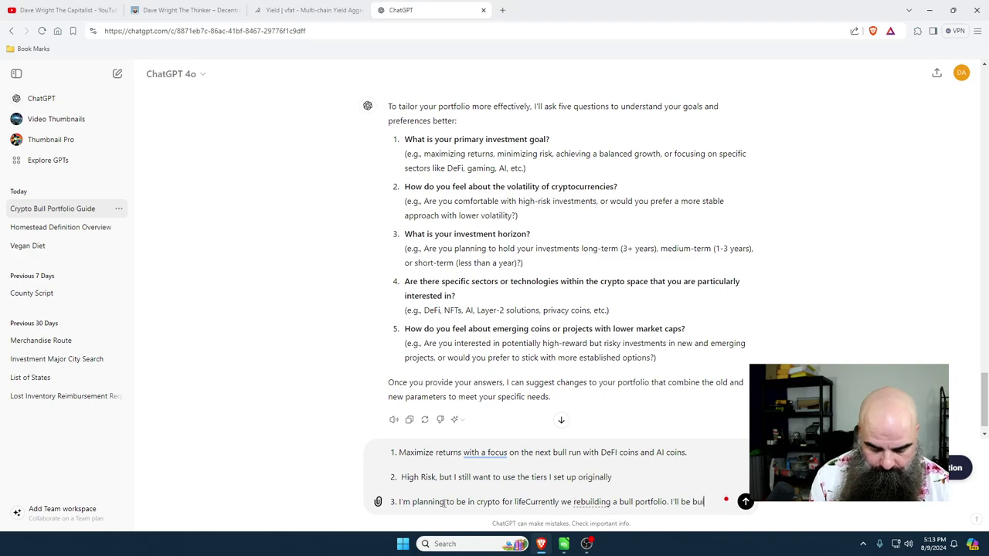
{"action": "type", "text": "lding more w"}
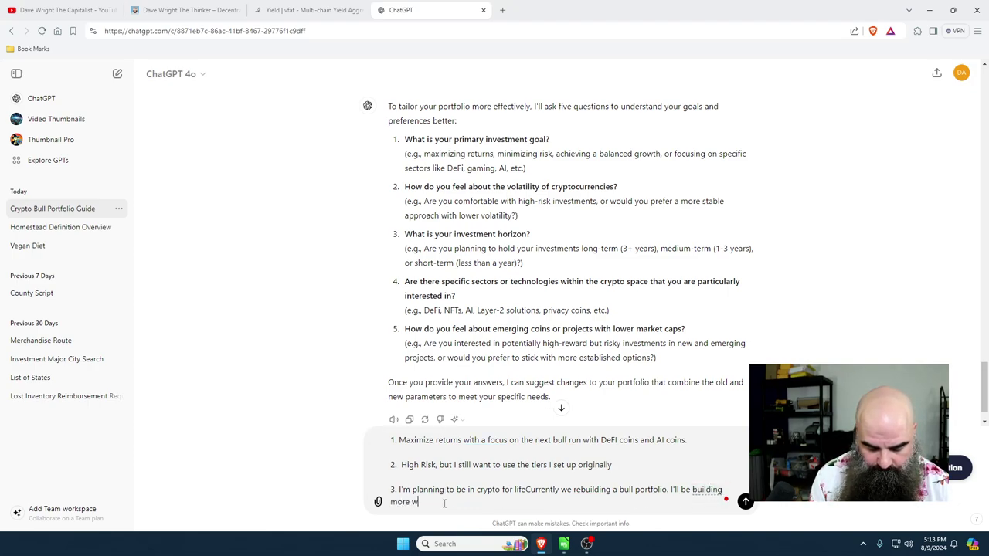
{"action": "type", "text": "hen prices are down."}
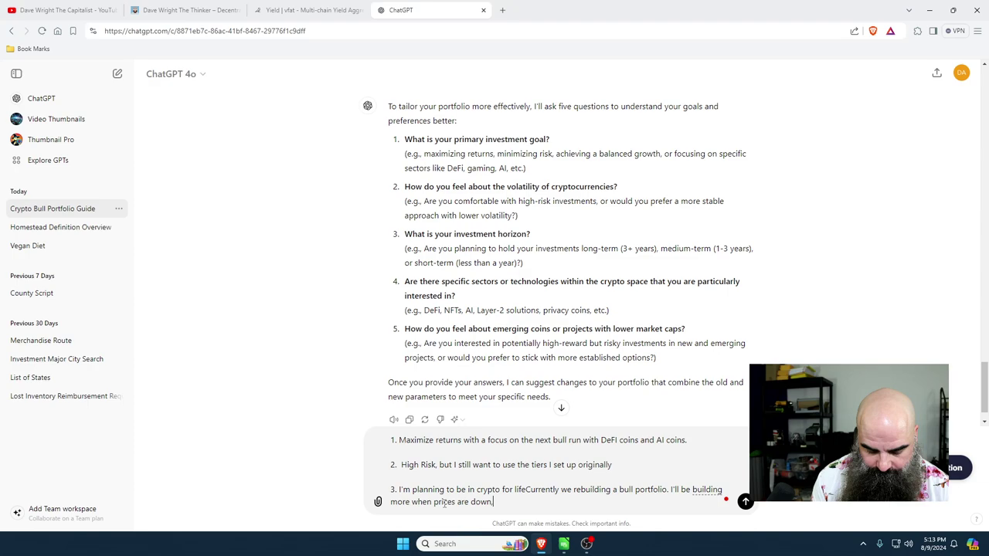
{"action": "key", "text": "BackSpace"}
{"action": "type", "text": ", a"}
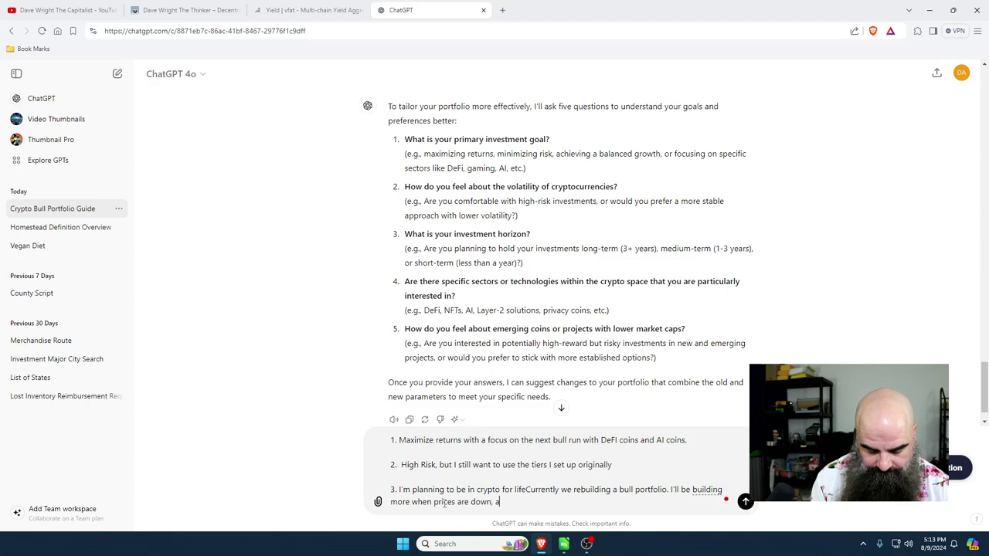
{"action": "type", "text": "nd selling p"}
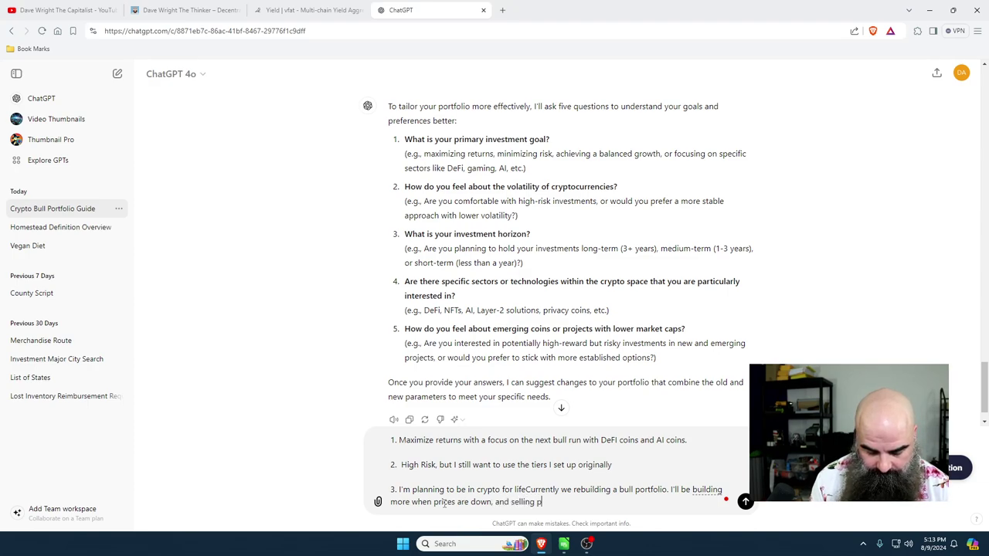
{"action": "type", "text": "ortions when"}
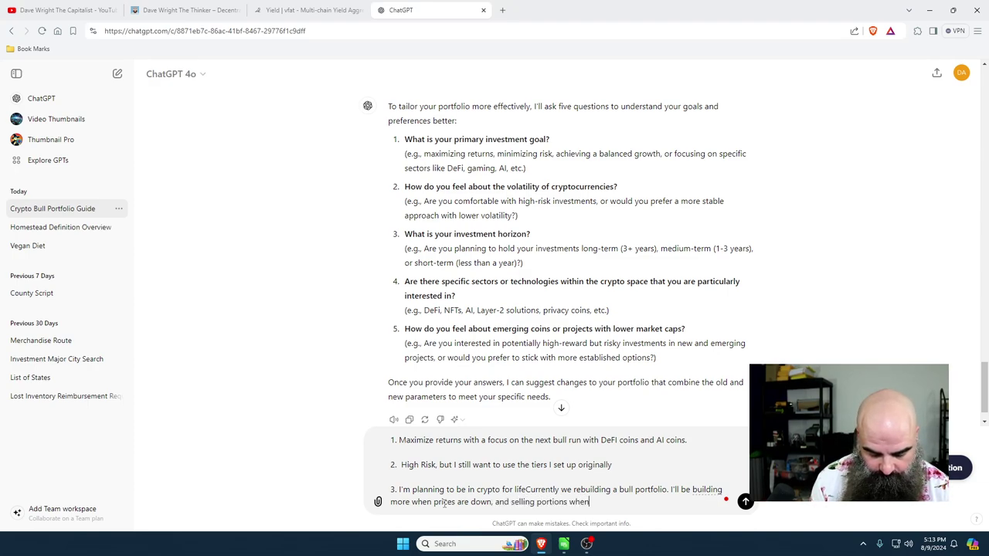
{"action": "type", "text": " prices go up. I"}
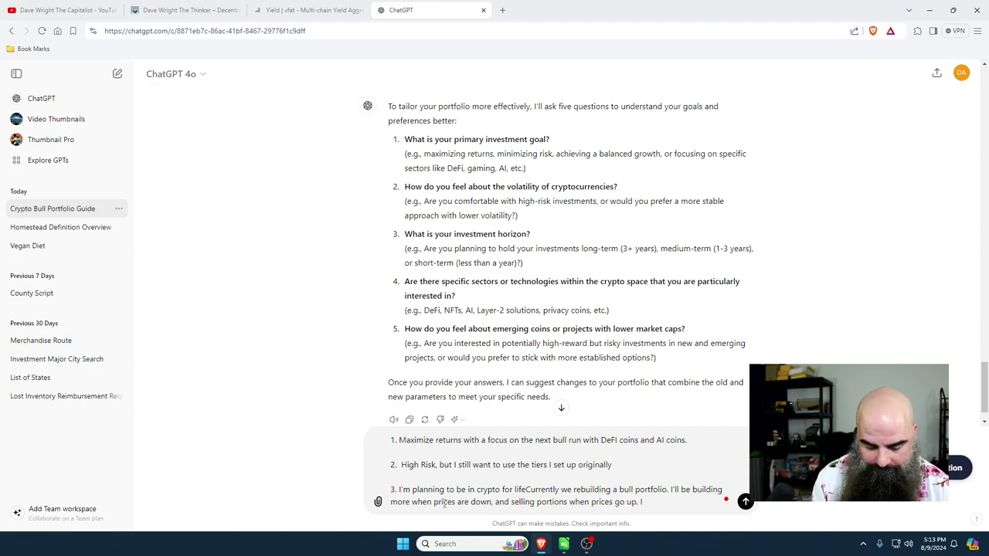
Step: End answer 3 with "I will be using a ladder approach." and accept the suggested correction to "are rebuilding"
{"action": "type", "text": " will be u"}
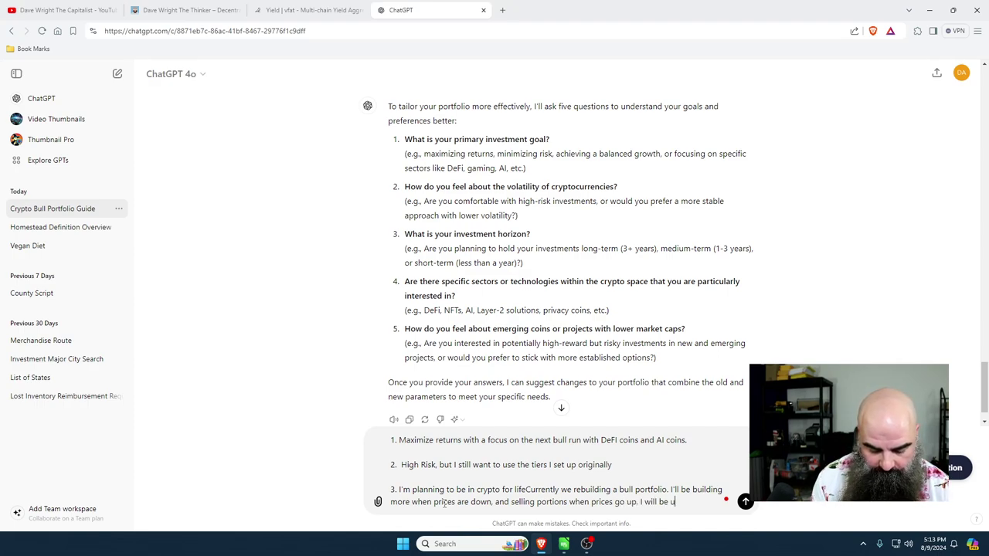
{"action": "type", "text": "sing a ladder apprach"}
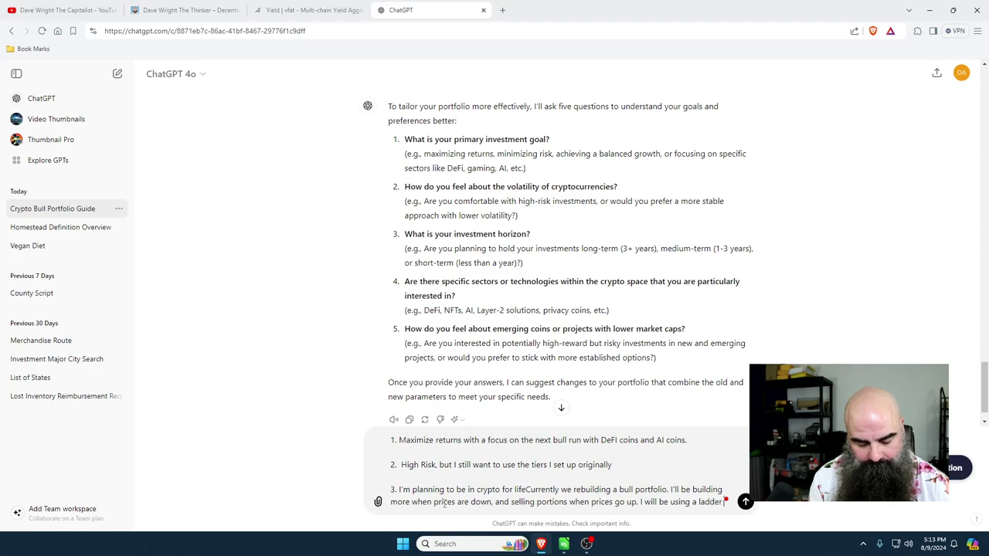
{"action": "key", "text": "BackSpace"}
{"action": "key", "text": "BackSpace"}
{"action": "key", "text": "BackSpace"}
{"action": "type", "text": "oach."}
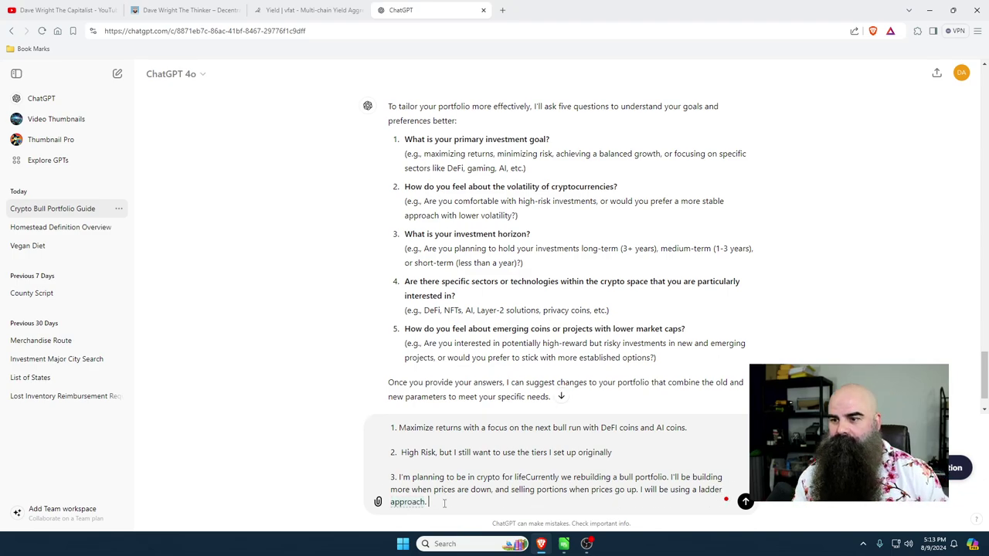
{"action": "mouse_move", "coordinate": [397, 498]}
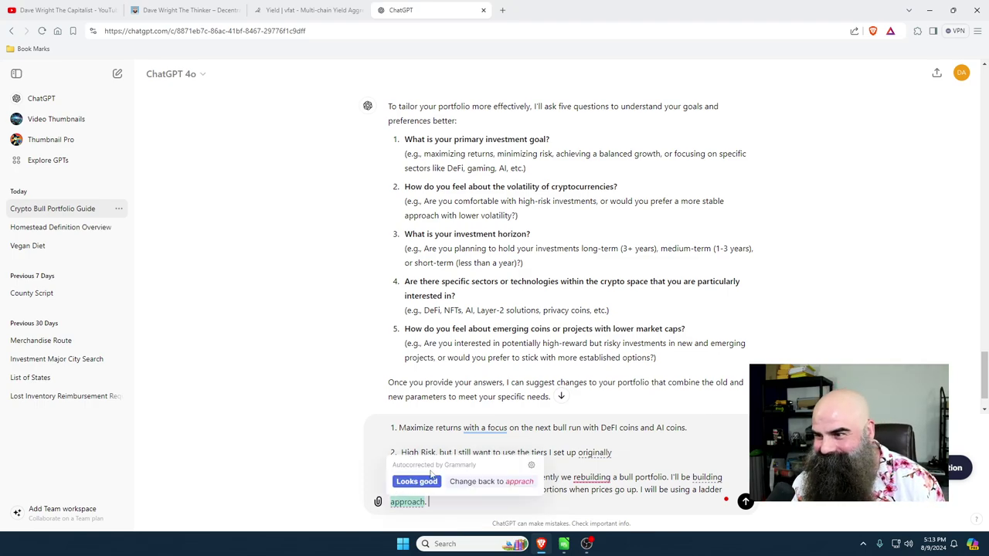
{"action": "mouse_move", "coordinate": [592, 481]}
{"action": "left_click", "coordinate": [599, 425]}
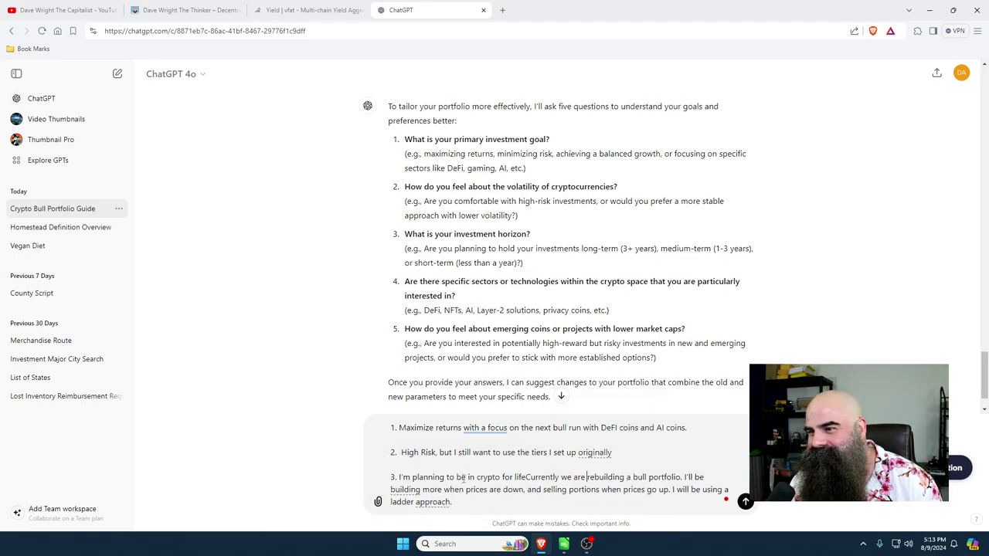
Step: Answer question 4 on a new line with "Yes, DeFI, AI, Layer 2s, and privacy coins." and accept removing the comma after "down" in answer 3
{"action": "left_click", "coordinate": [465, 503]}
{"action": "key", "text": "shift+Return"}
{"action": "key", "text": "shift+Return"}
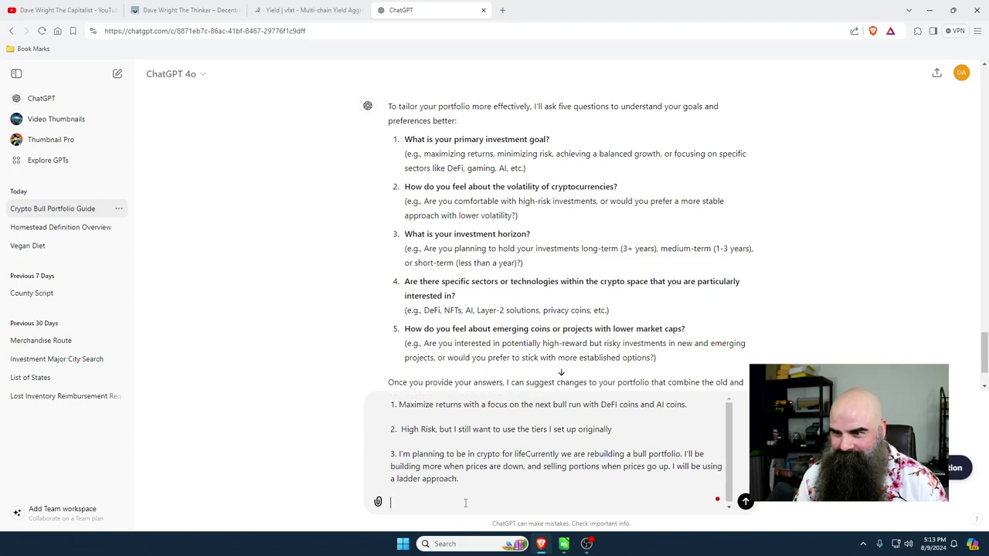
{"action": "type", "text": "4."}
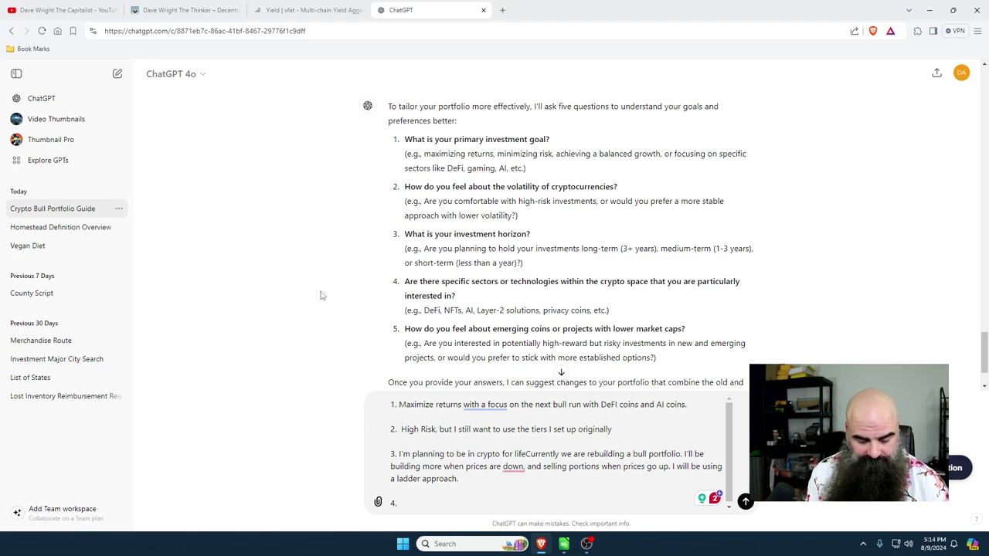
{"action": "type", "text": "Yes, "}
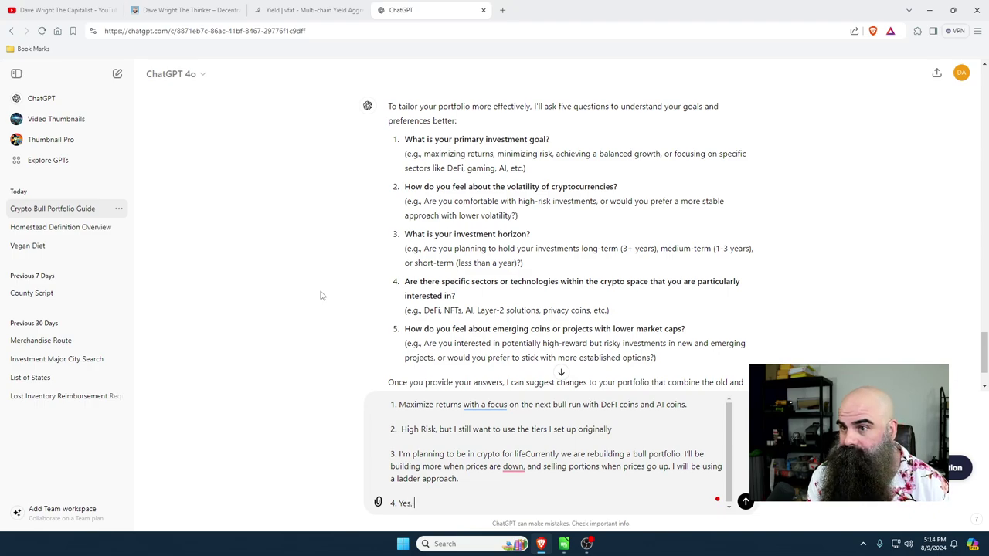
{"action": "type", "text": "DeFi"}
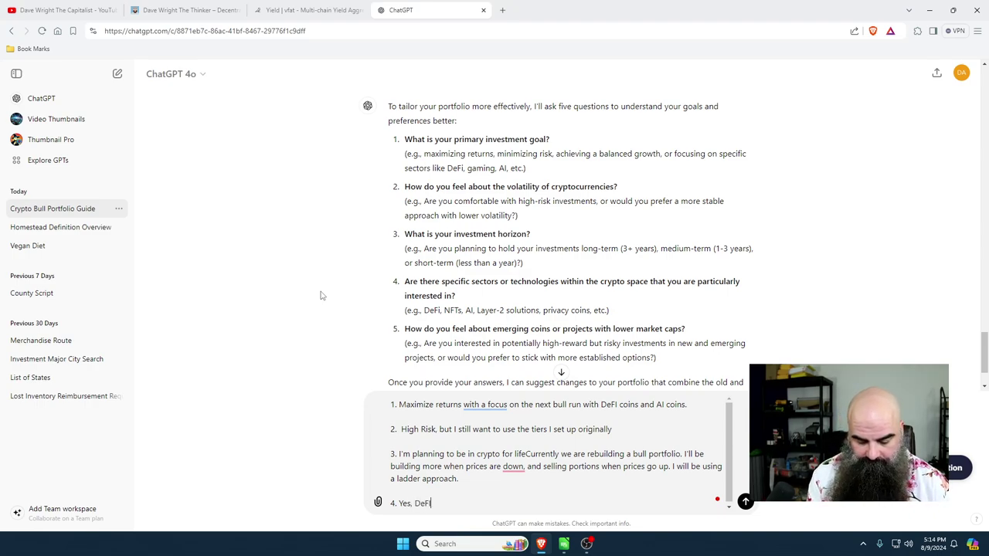
{"action": "type", "text": ", AI"}
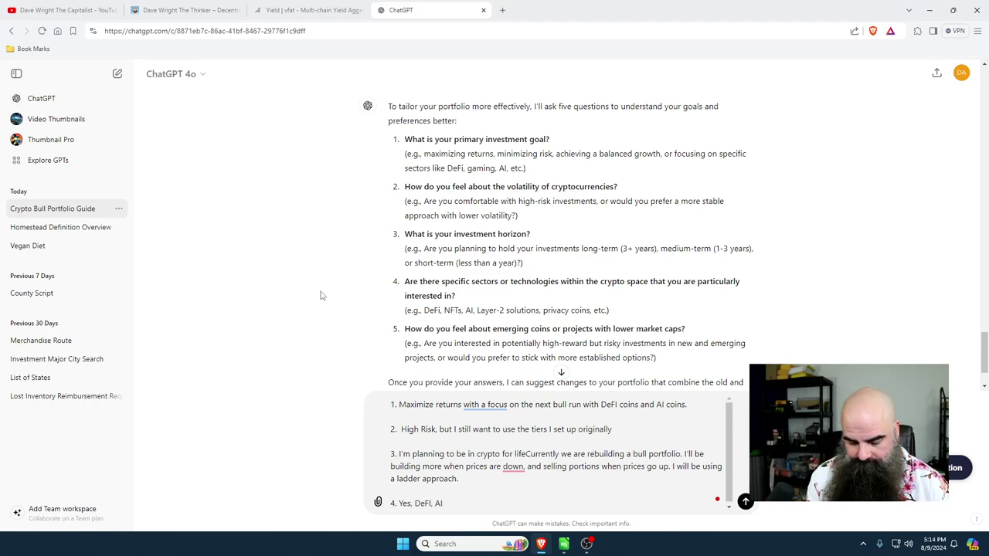
{"action": "type", "text": ","}
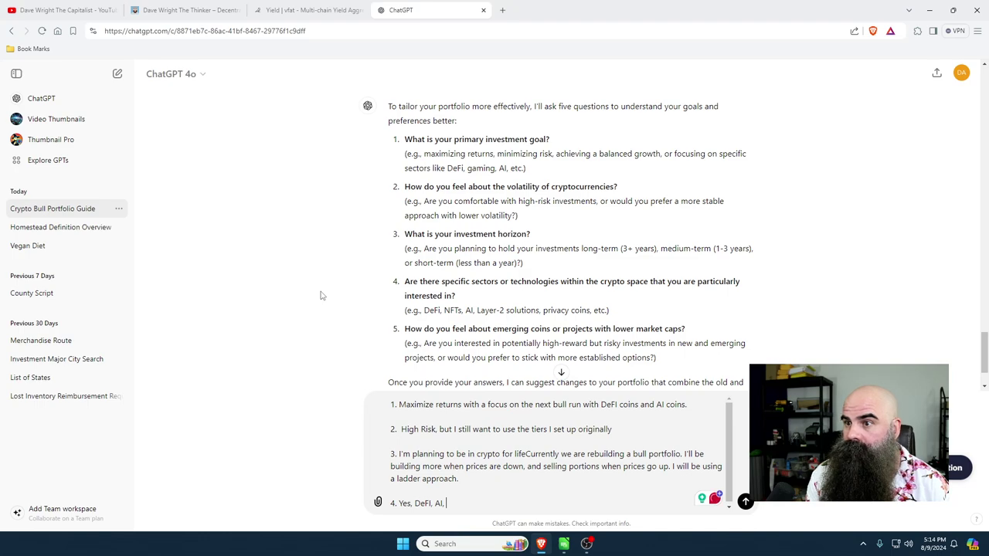
{"action": "type", "text": " Layer 2s, "}
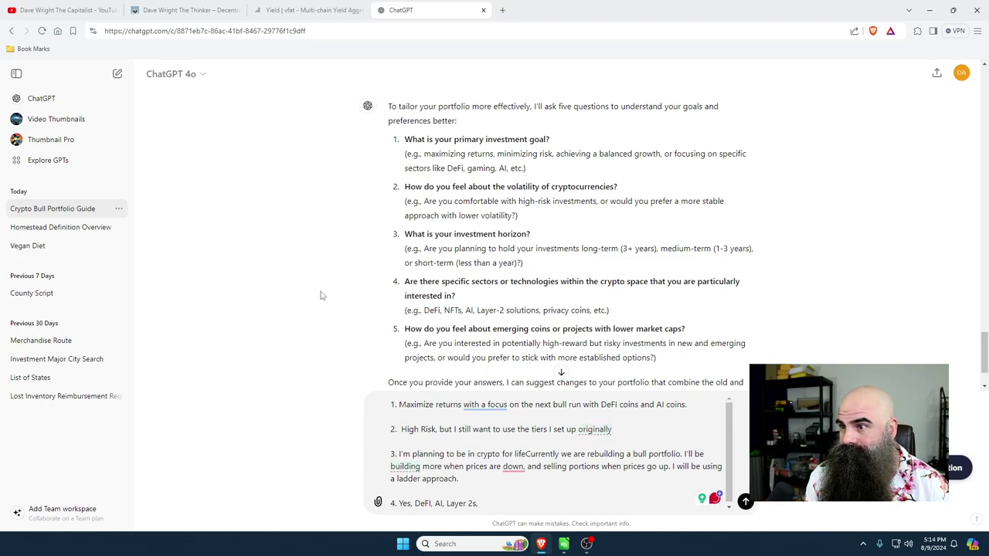
{"action": "type", "text": "and "}
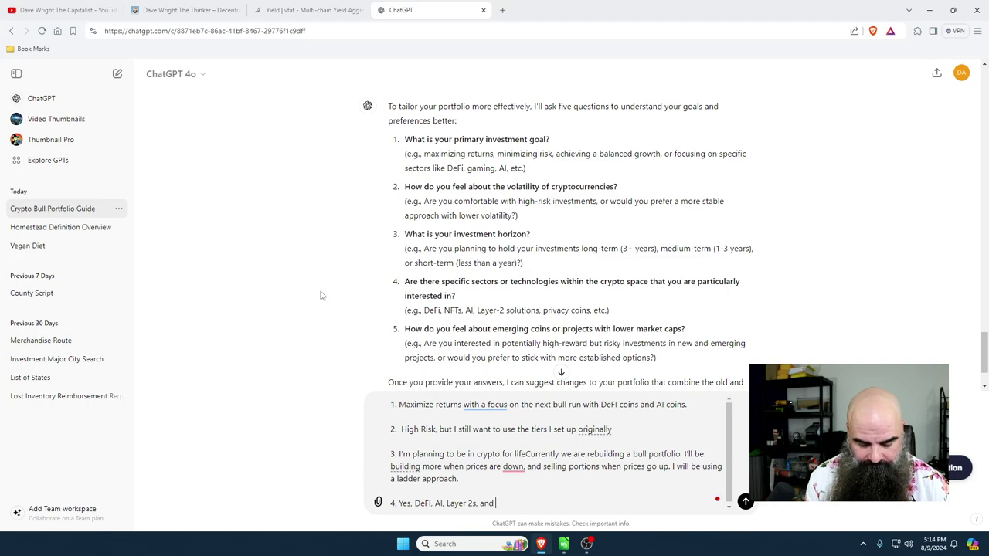
{"action": "type", "text": "privacy co"}
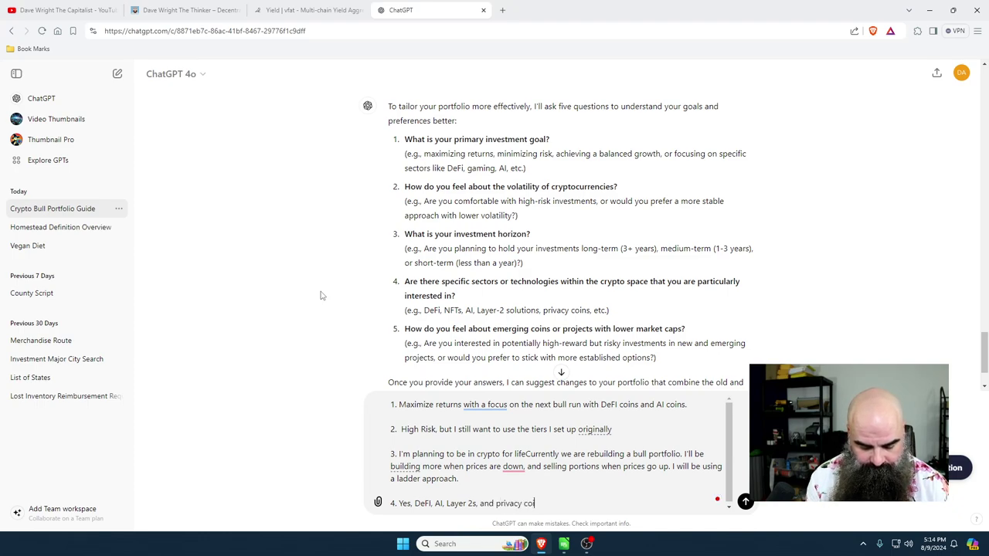
{"action": "type", "text": "ins."}
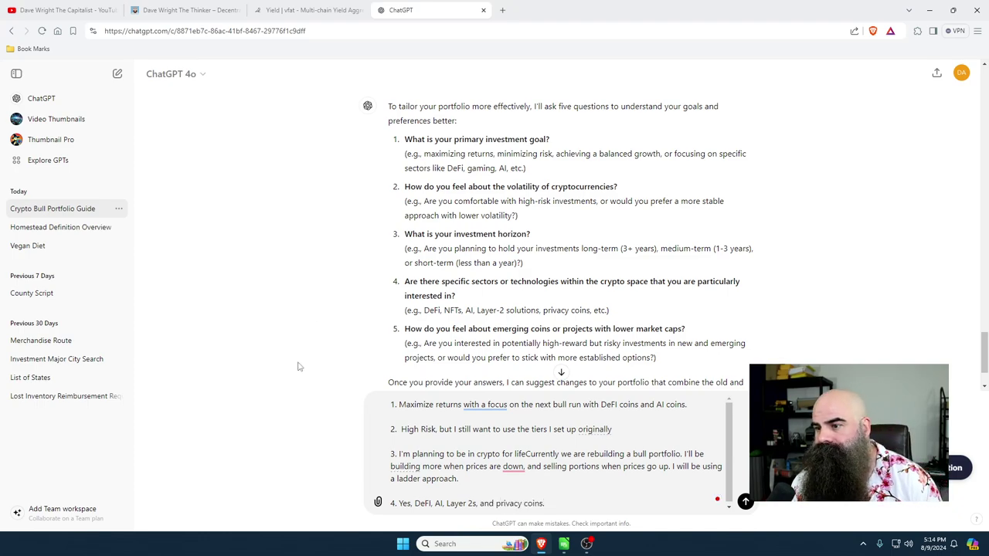
{"action": "mouse_move", "coordinate": [513, 466]}
{"action": "left_click", "coordinate": [514, 415]}
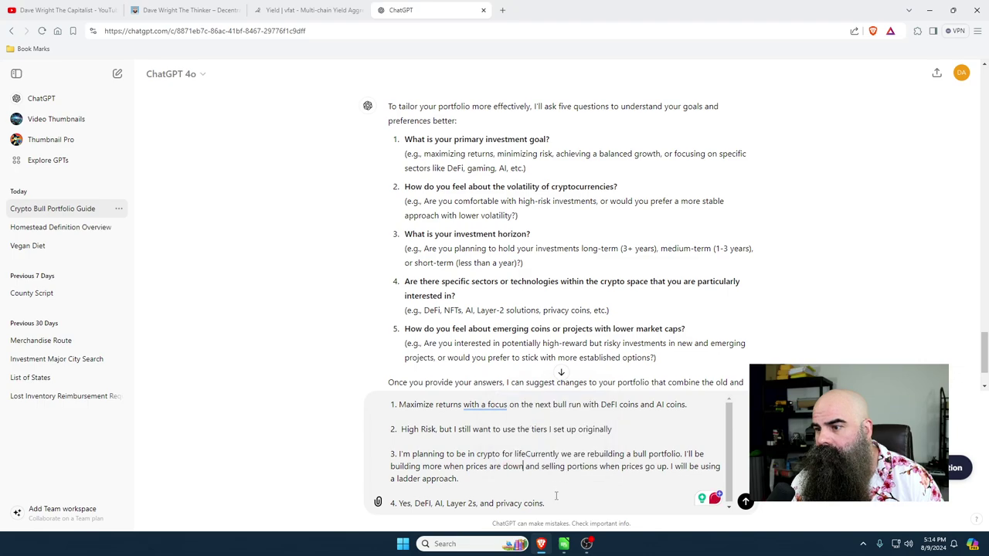
Step: Start answer 5 on a new line with "Please do not recommend coins with under $200K market cap, unless"
{"action": "key", "text": "shift+Return"}
{"action": "key", "text": "shift+Return"}
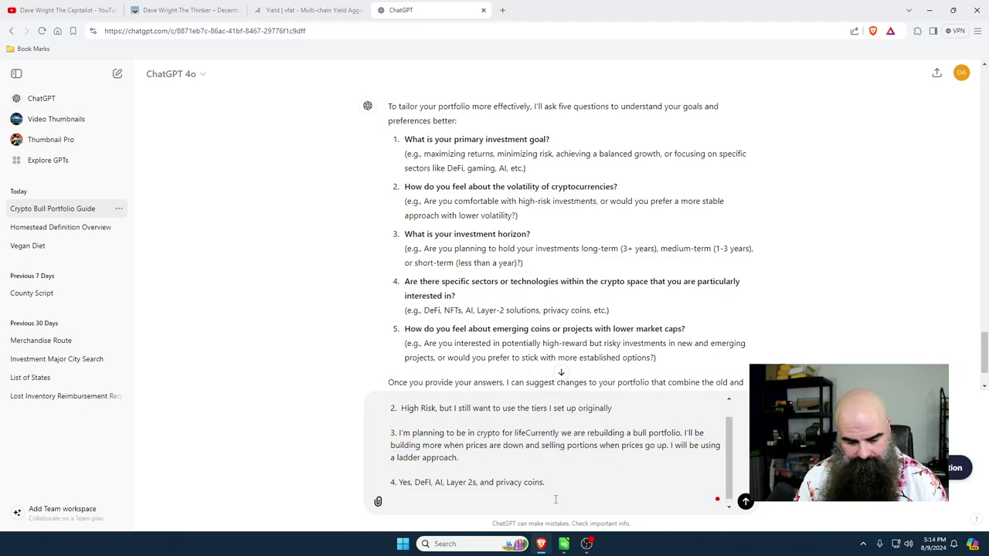
{"action": "type", "text": "5."}
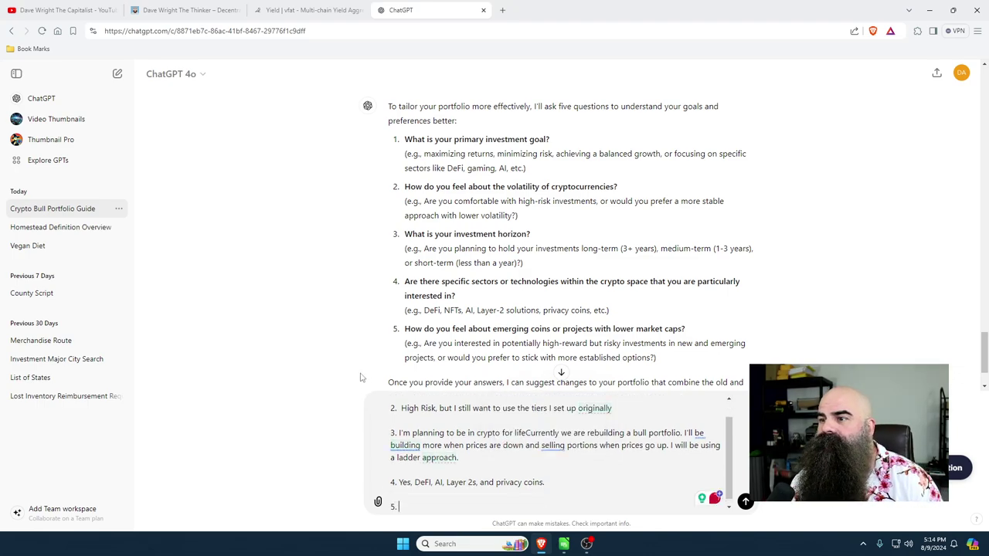
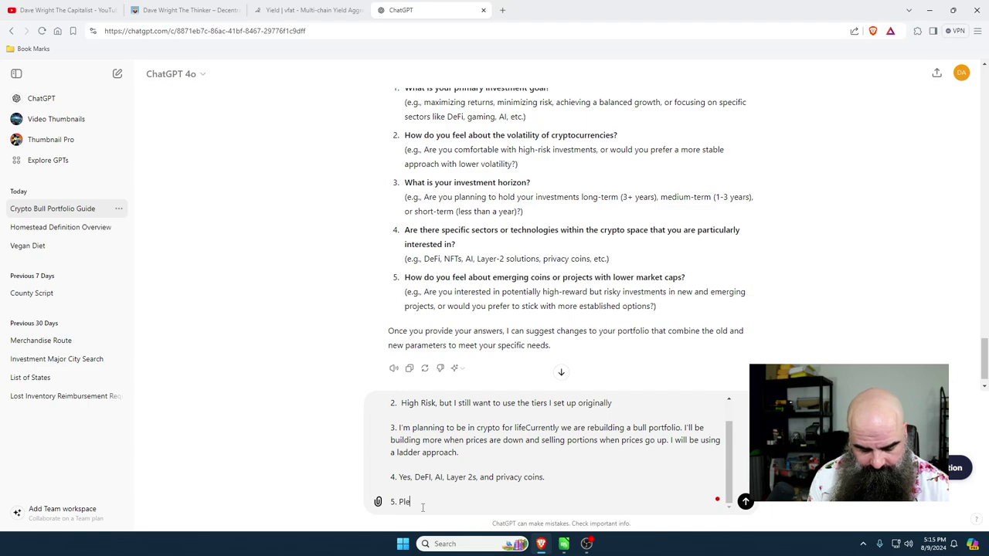
{"action": "type", "text": "t "}
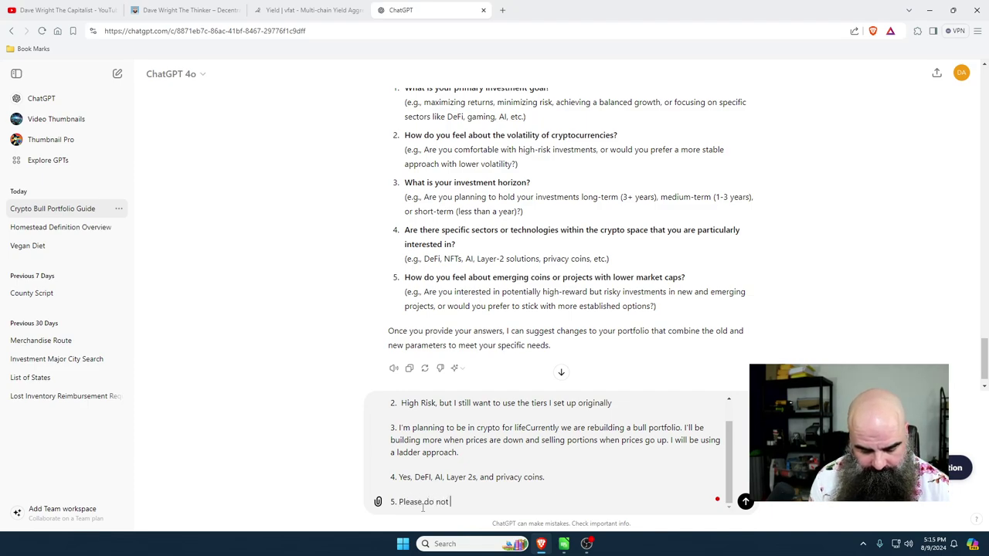
{"action": "type", "text": "recommend co"}
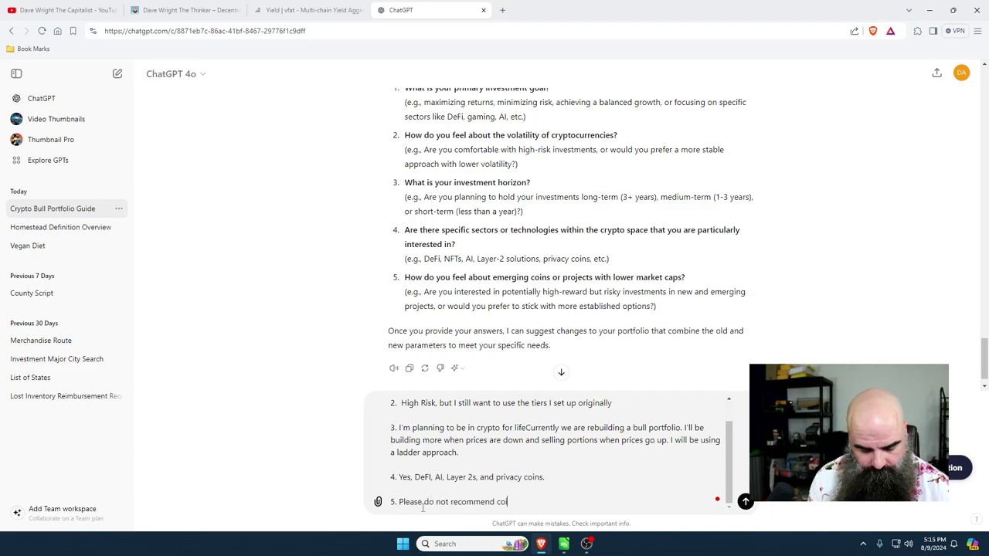
{"action": "type", "text": "ins with under "}
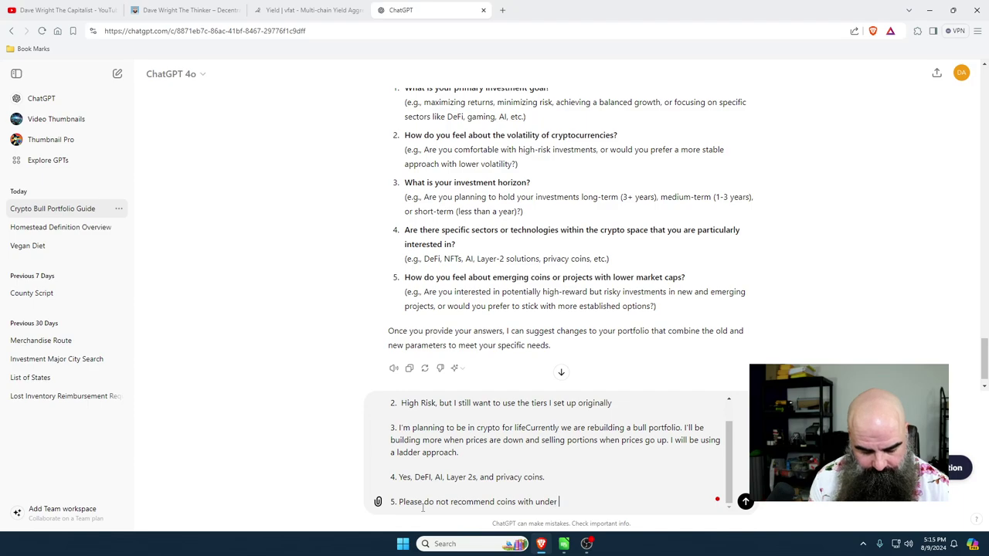
{"action": "type", "text": "$200K "}
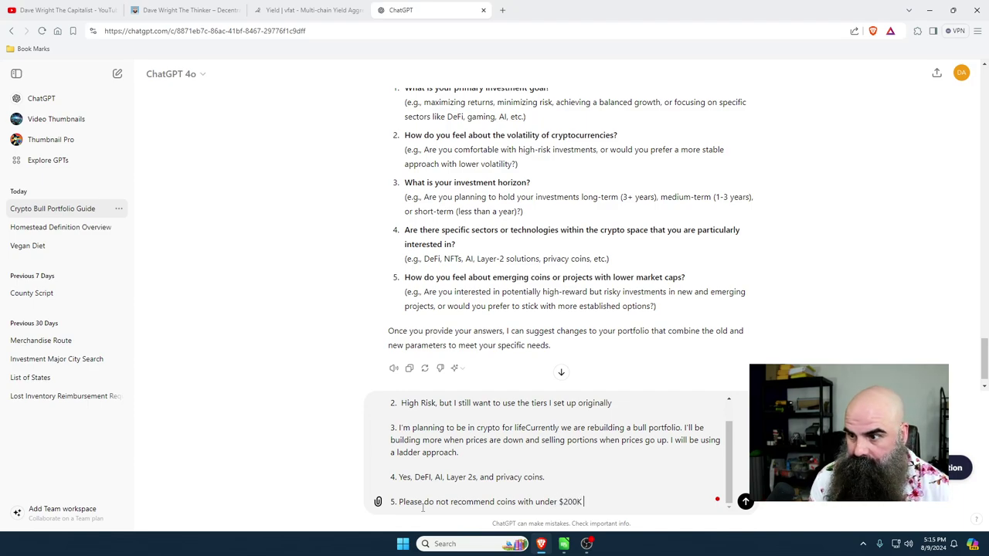
{"action": "type", "text": "market c"}
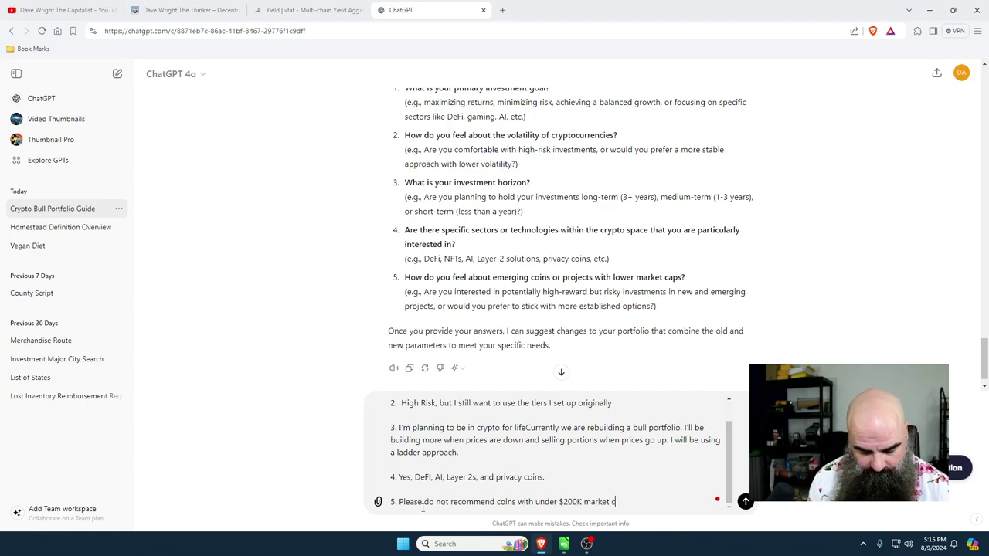
{"action": "type", "text": "ap, unless "}
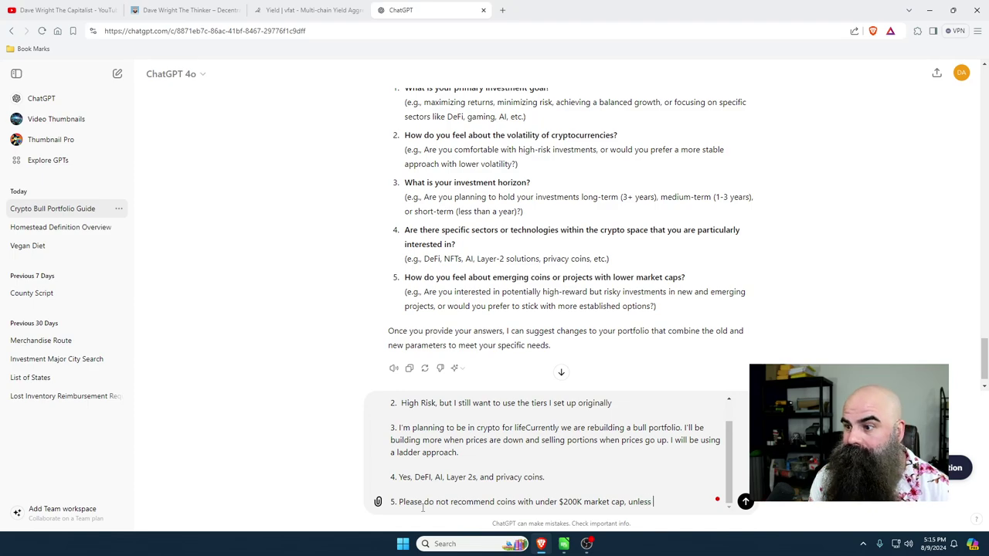
Step: Finish answer 5 with "there is huge noise about a new project." and send the five answers
{"action": "type", "text": "the"}
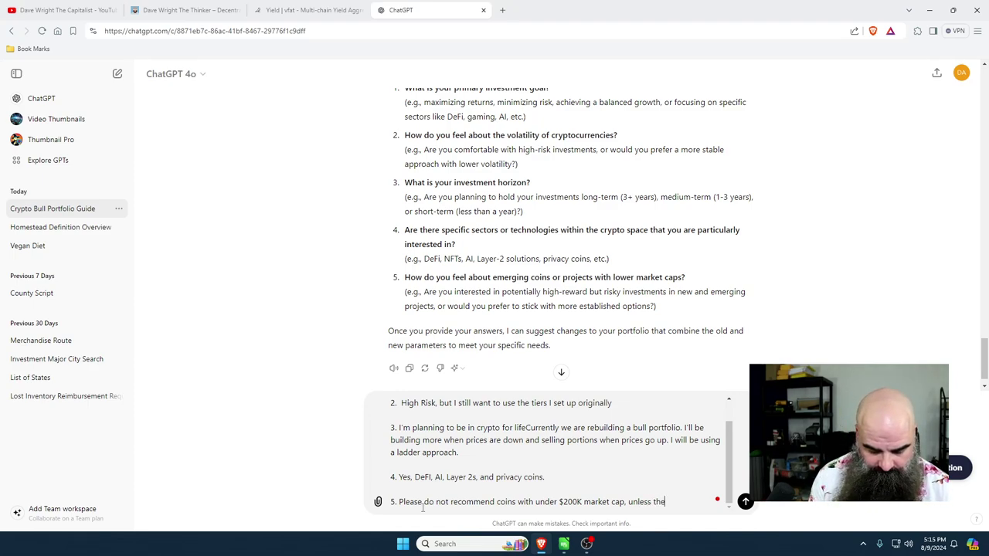
{"action": "type", "text": "re is huge noi"}
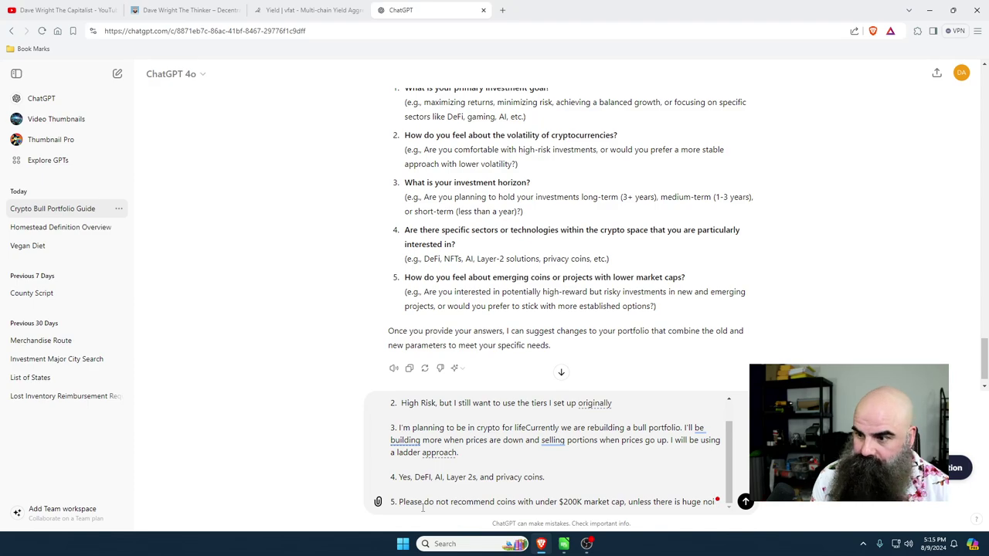
{"action": "type", "text": "se about"}
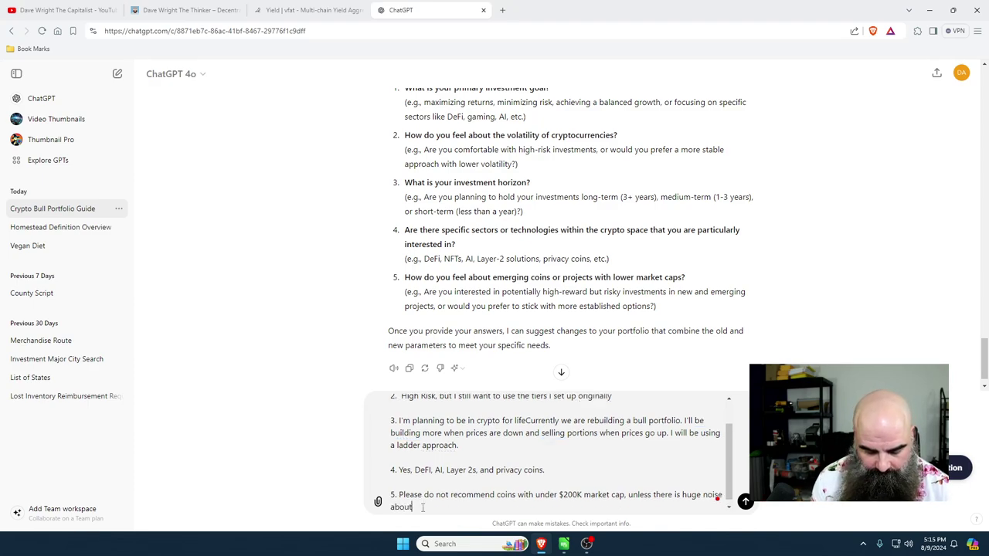
{"action": "type", "text": " a new project."}
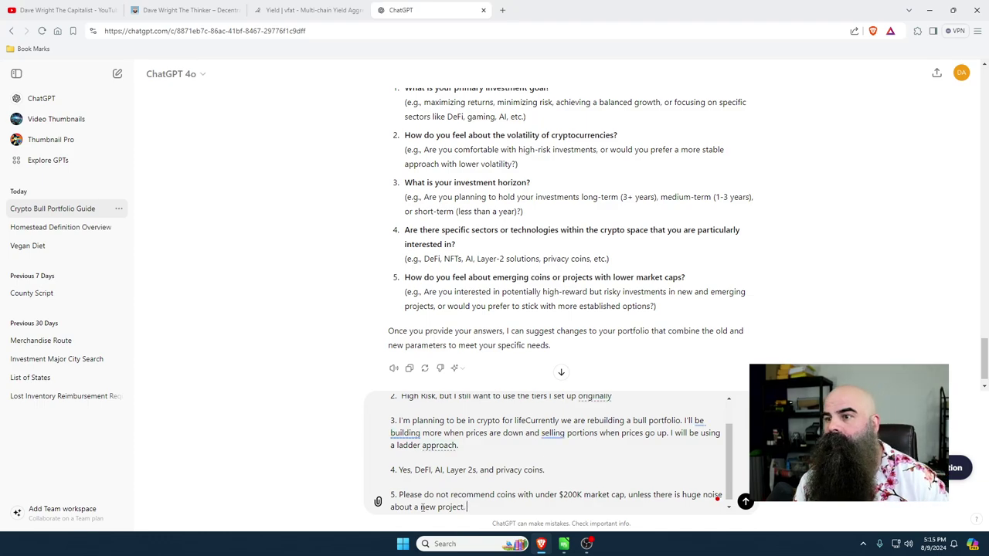
{"action": "left_click", "coordinate": [745, 503]}
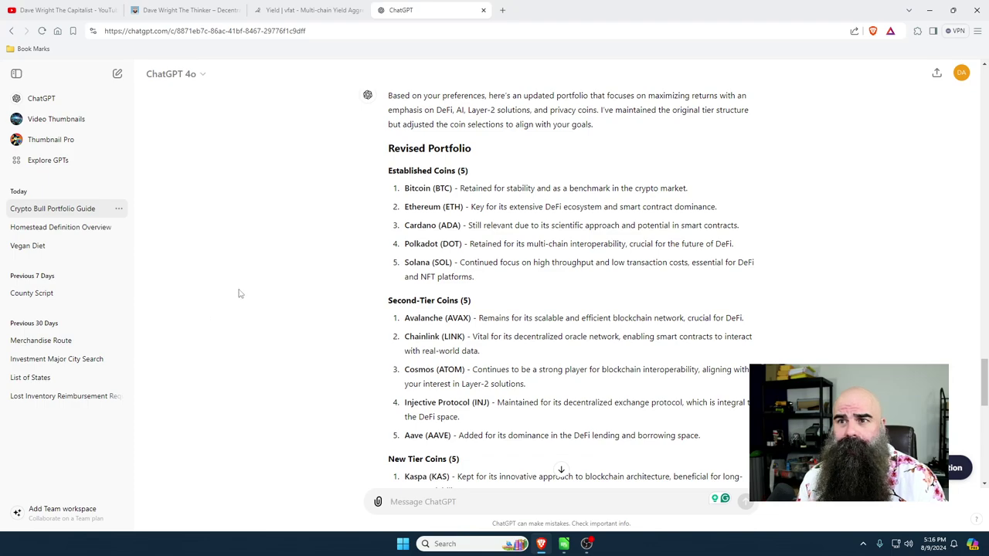
Step: Review the revised portfolio's coins in all four tiers and the changes summary below them
{"action": "scroll", "coordinate": [300, 325], "scroll_direction": "up", "scroll_amount": 2}
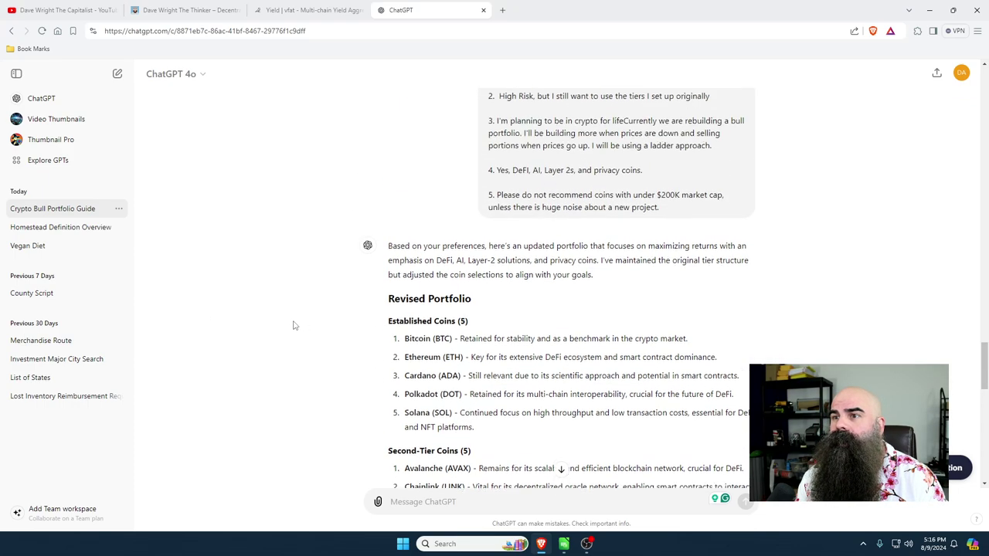
{"action": "scroll", "coordinate": [299, 324], "scroll_direction": "down", "scroll_amount": 2}
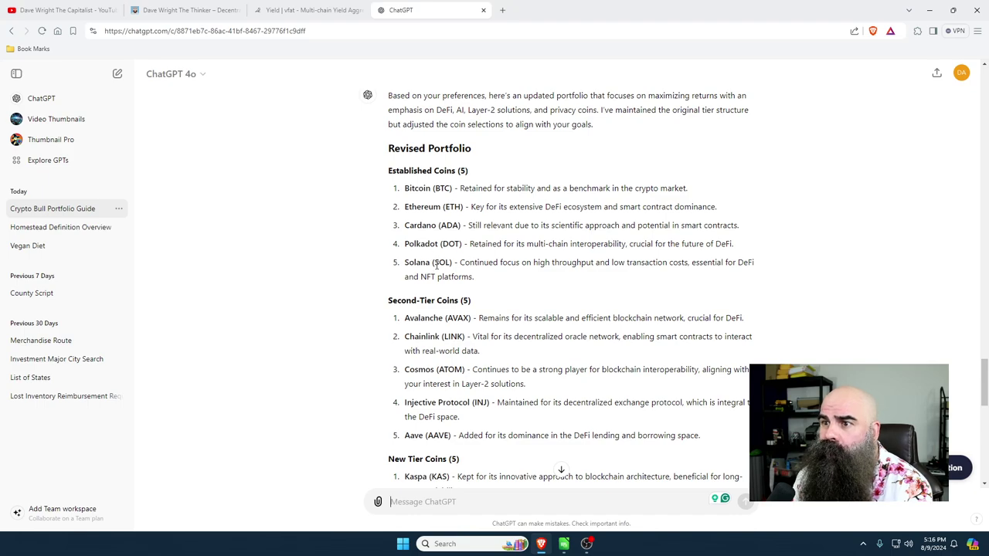
{"action": "scroll", "coordinate": [421, 241], "scroll_direction": "down", "scroll_amount": 2}
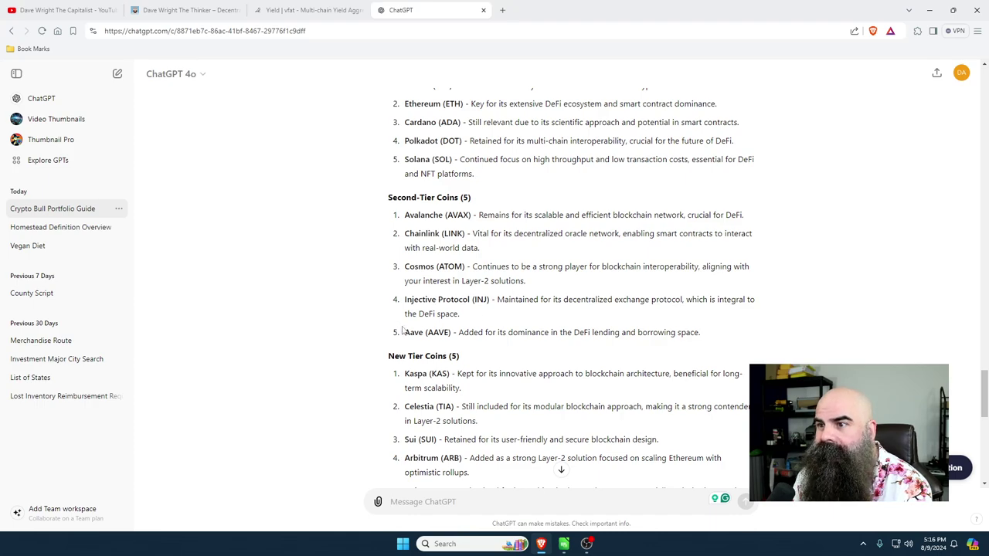
{"action": "scroll", "coordinate": [496, 332], "scroll_direction": "down", "scroll_amount": 2}
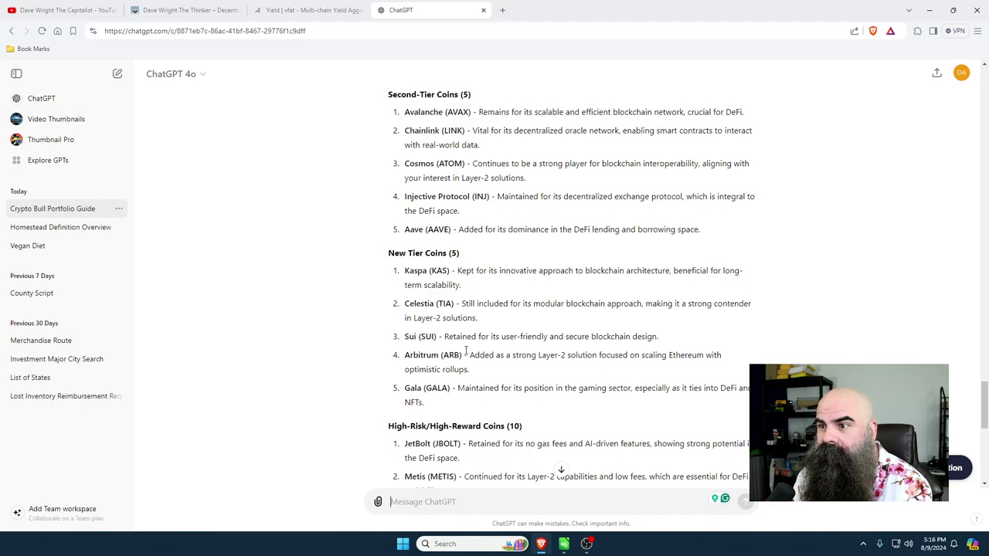
{"action": "scroll", "coordinate": [507, 323], "scroll_direction": "down", "scroll_amount": 2}
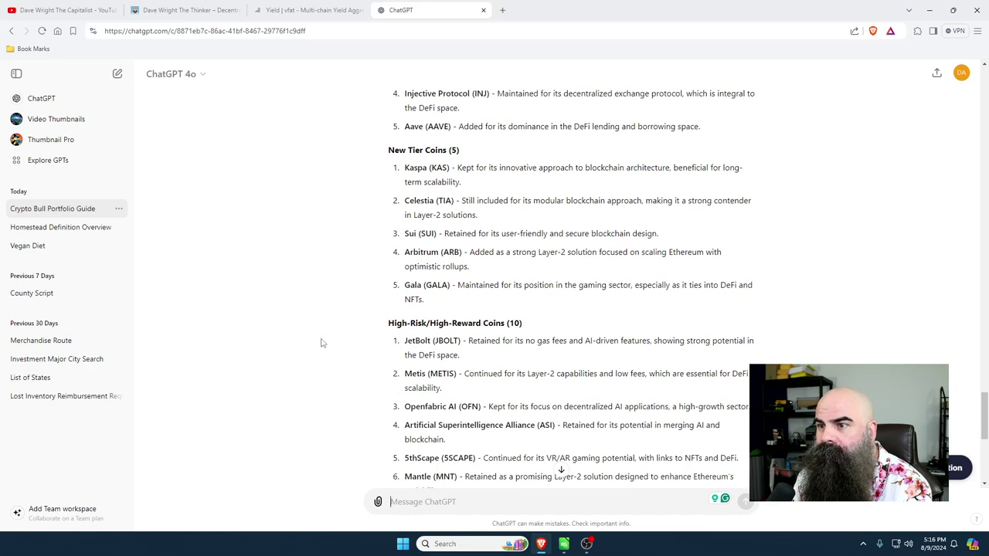
{"action": "scroll", "coordinate": [325, 342], "scroll_direction": "down", "scroll_amount": 2}
{"action": "scroll", "coordinate": [390, 368], "scroll_direction": "down", "scroll_amount": 1}
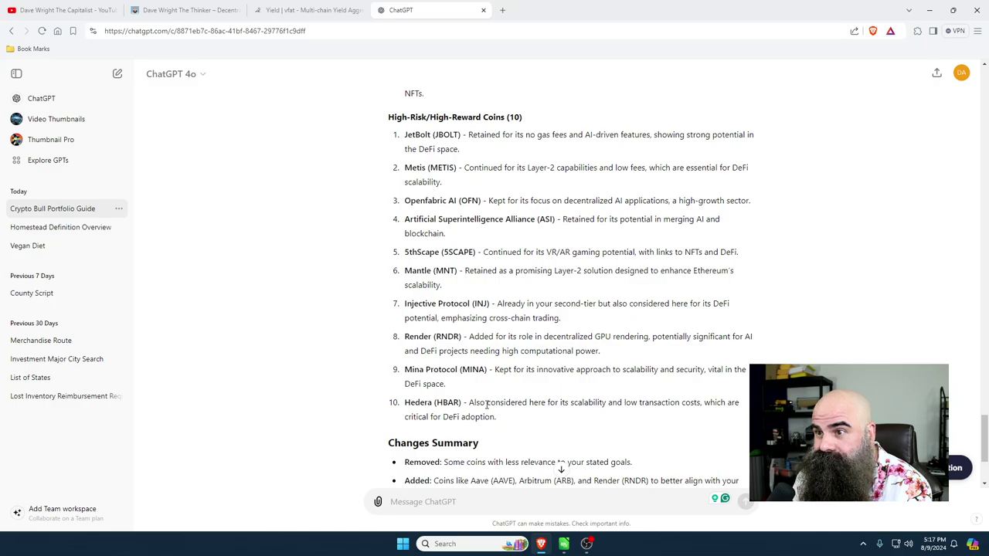
{"action": "scroll", "coordinate": [485, 405], "scroll_direction": "up", "scroll_amount": 3}
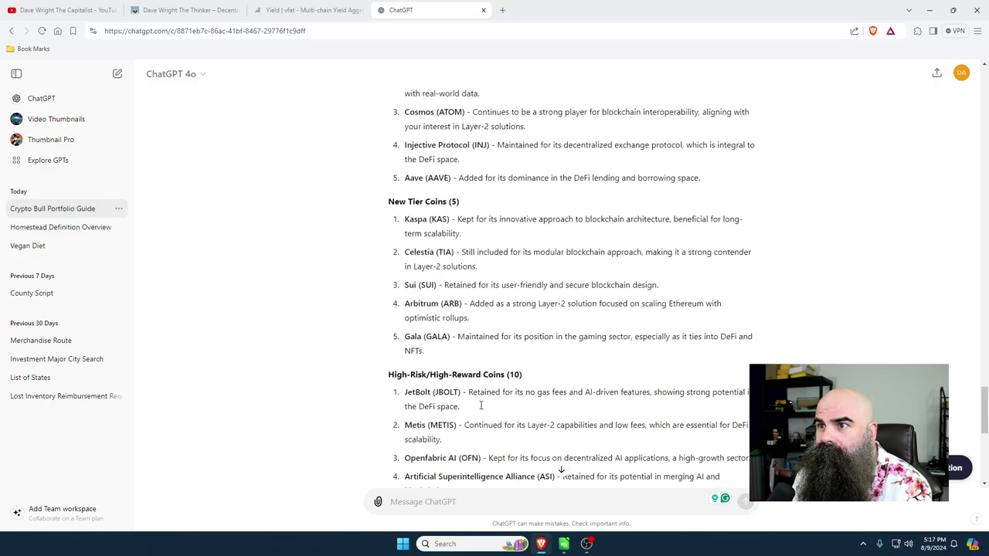
{"action": "scroll", "coordinate": [479, 410], "scroll_direction": "up", "scroll_amount": 4}
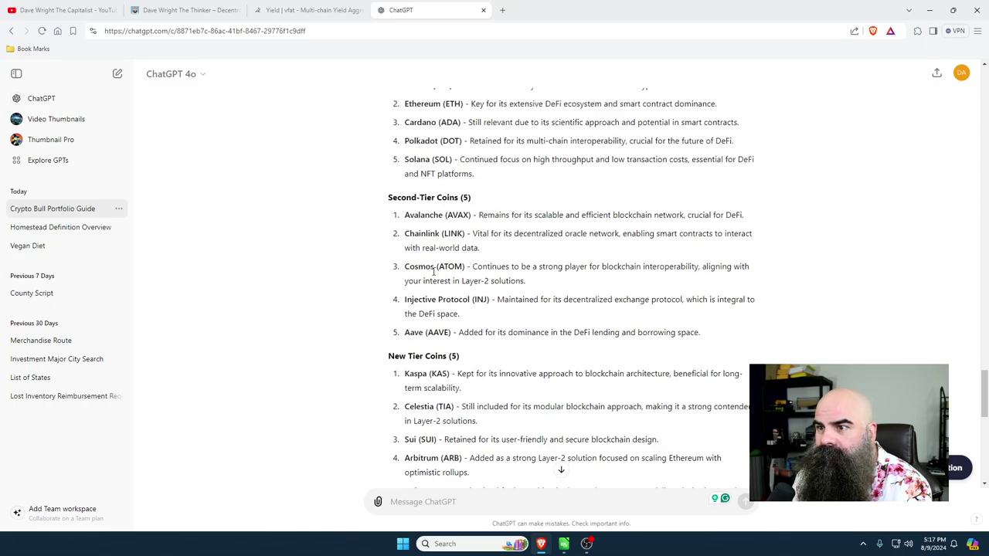
{"action": "scroll", "coordinate": [419, 276], "scroll_direction": "down", "scroll_amount": 4}
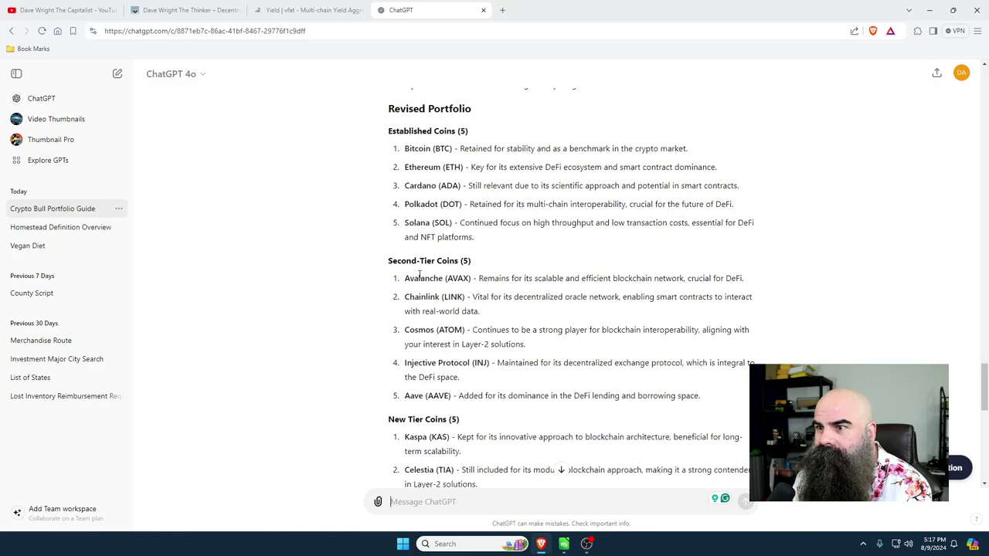
{"action": "scroll", "coordinate": [420, 276], "scroll_direction": "down", "scroll_amount": 3}
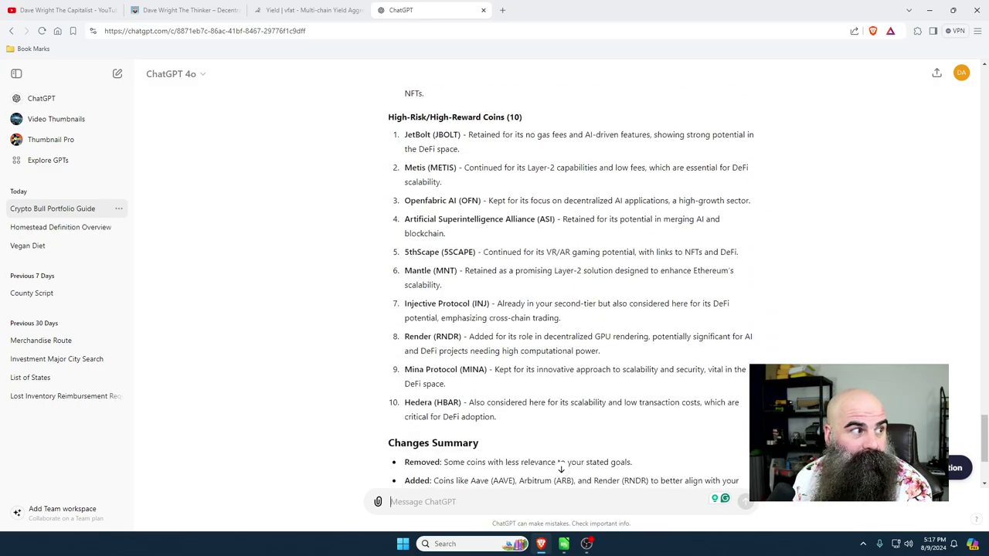
{"action": "scroll", "coordinate": [471, 479], "scroll_direction": "down", "scroll_amount": 2}
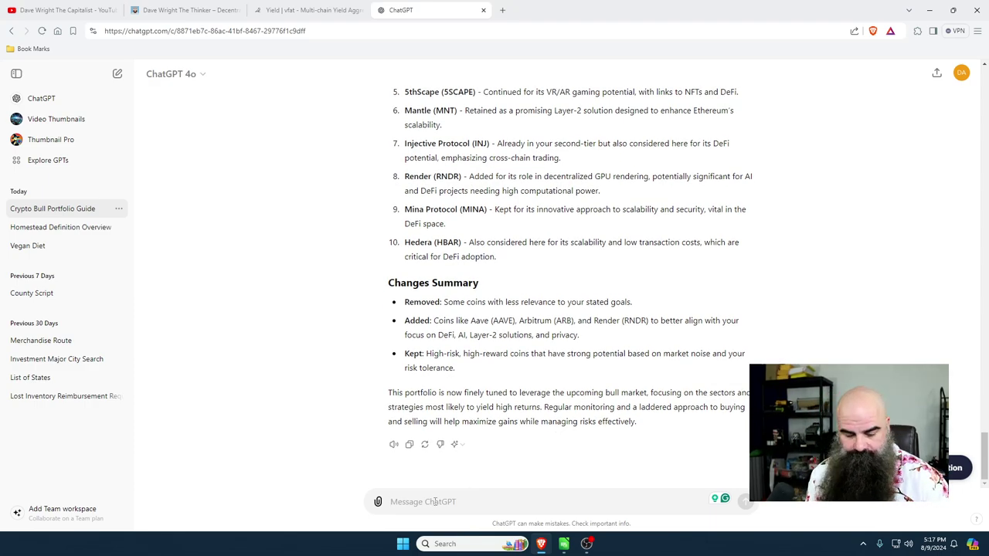
Step: Write the follow-up message "Please update the list and include, Litcoin, Bitcoin Cash, Hedera, Dimitri, and Alogrand."
{"action": "type", "text": "Please "}
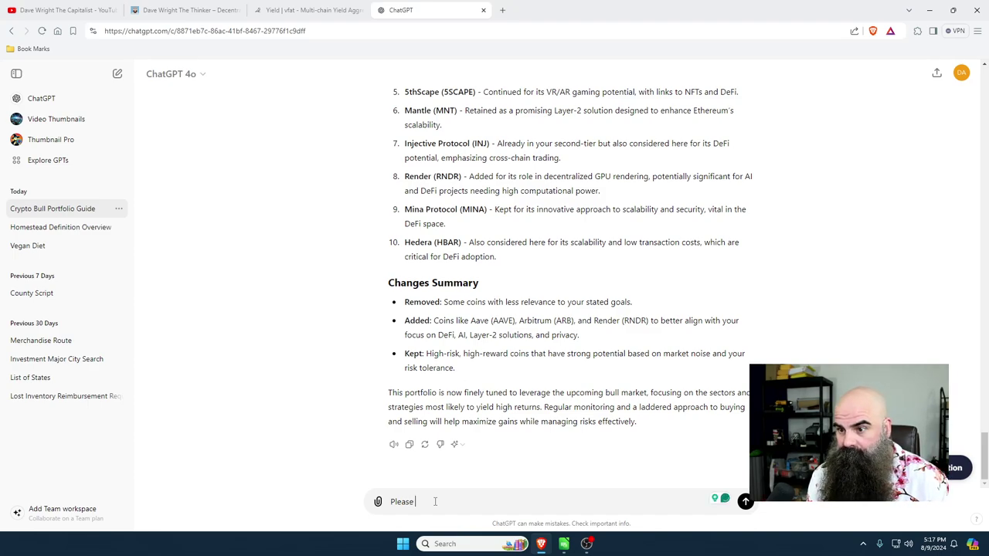
{"action": "type", "text": "update t"}
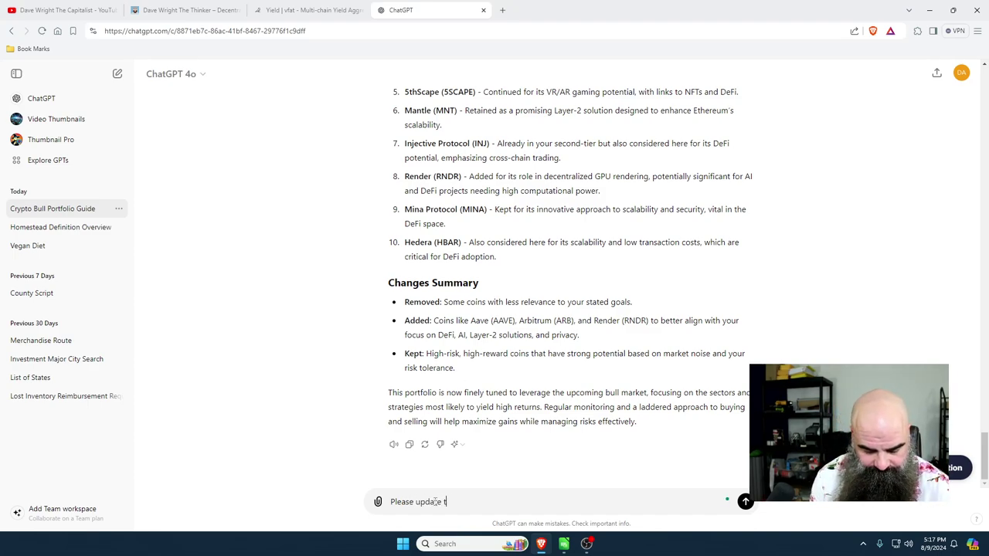
{"action": "type", "text": "he list and in"}
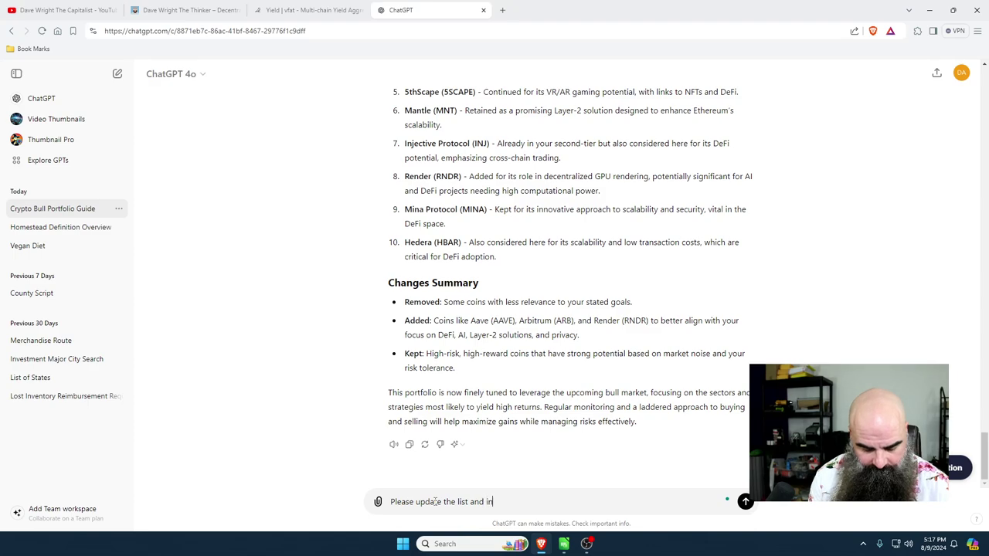
{"action": "type", "text": "clude, Li"}
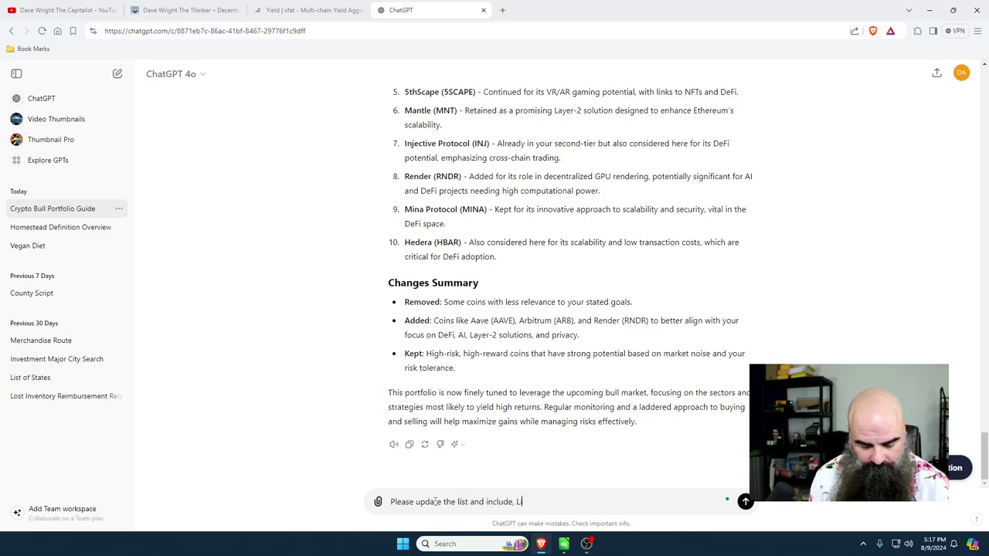
{"action": "type", "text": "tcoin, B"}
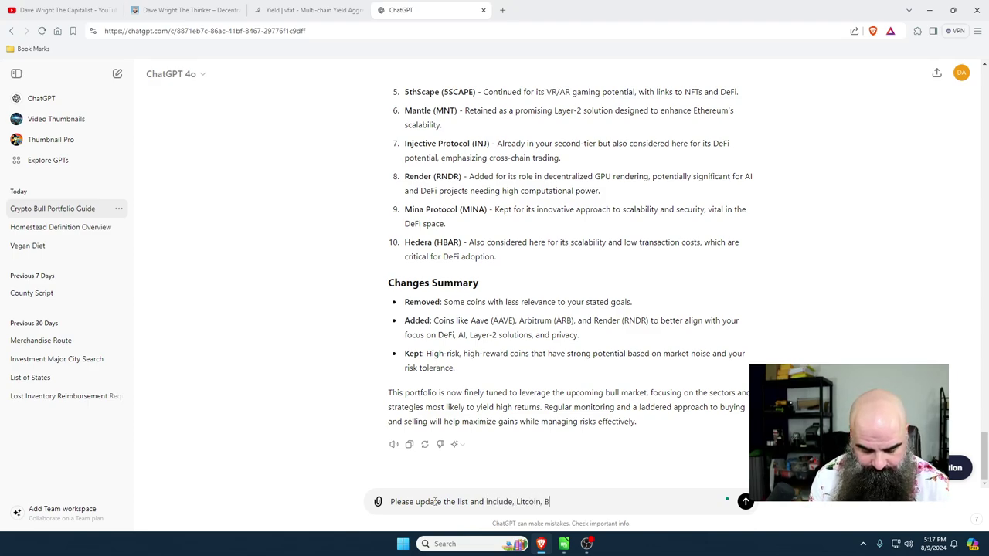
{"action": "type", "text": "itcoin C"}
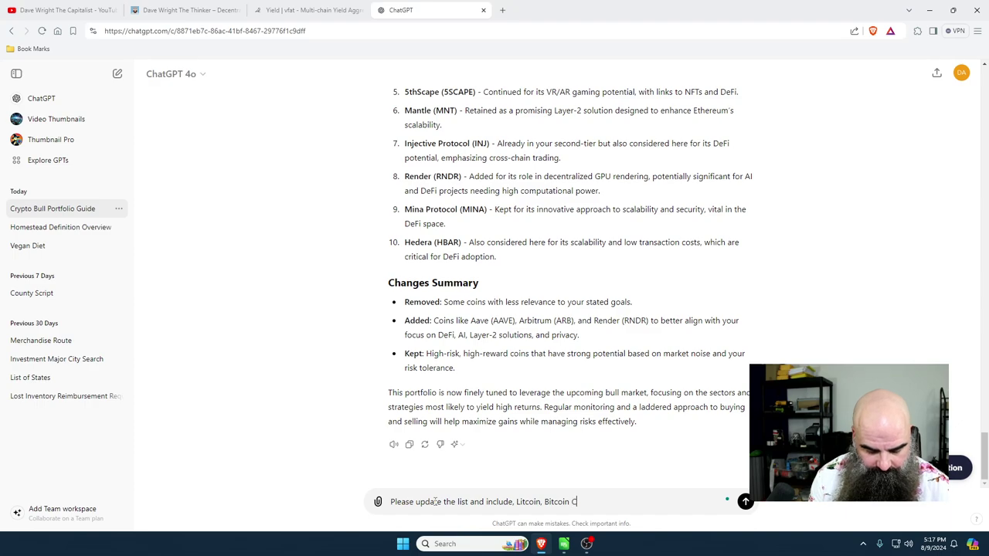
{"action": "type", "text": "ash,"}
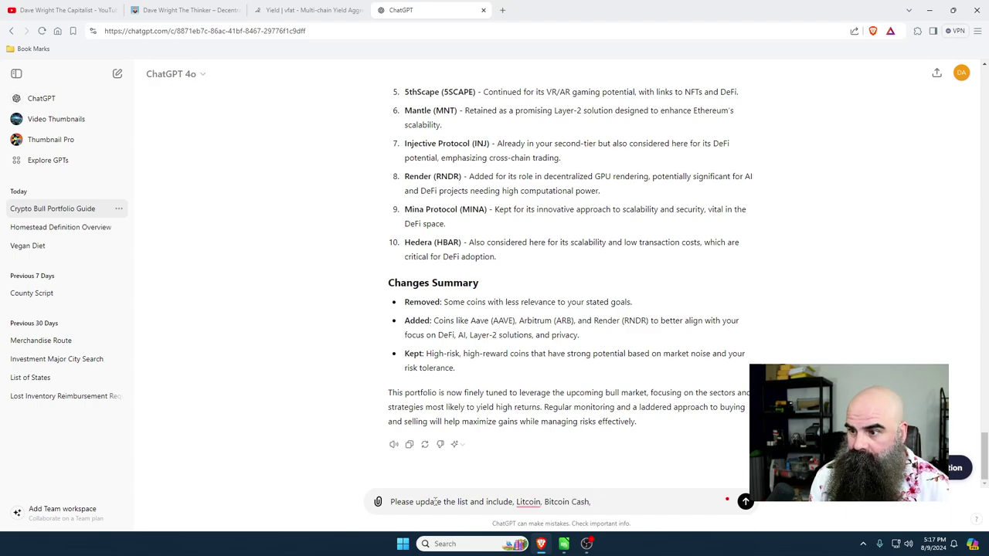
{"action": "type", "text": " aHedera"}
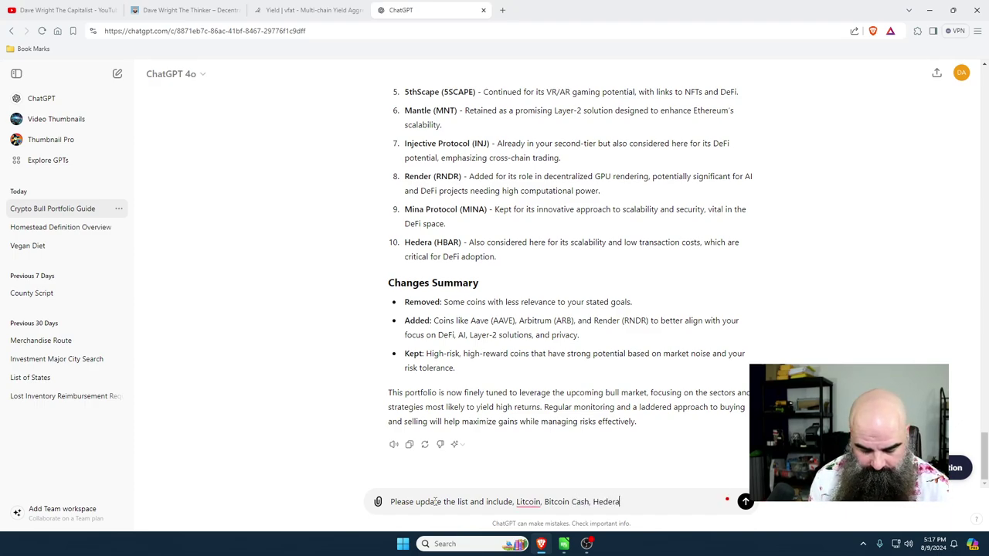
{"action": "type", "text": ", Dimi"}
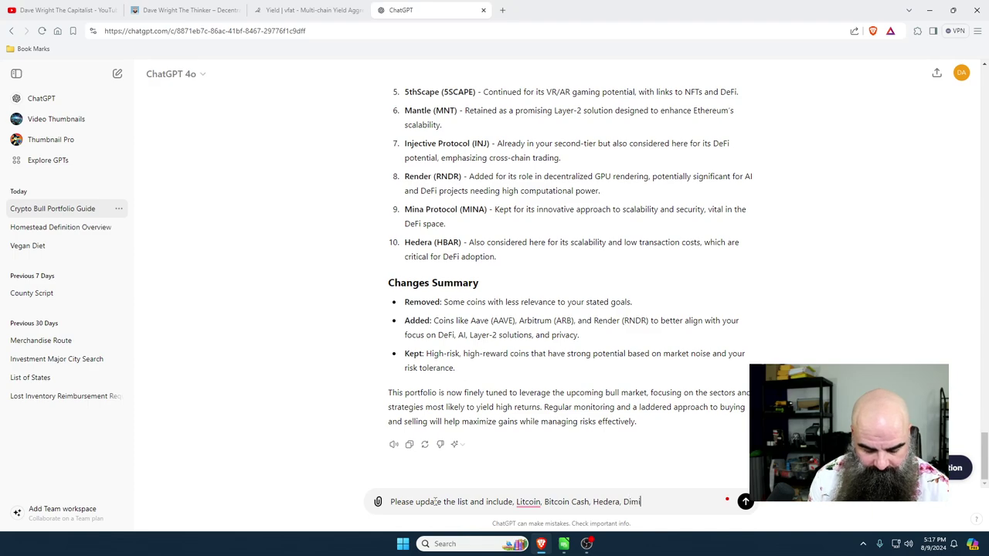
{"action": "type", "text": "tri, and Alogrand."}
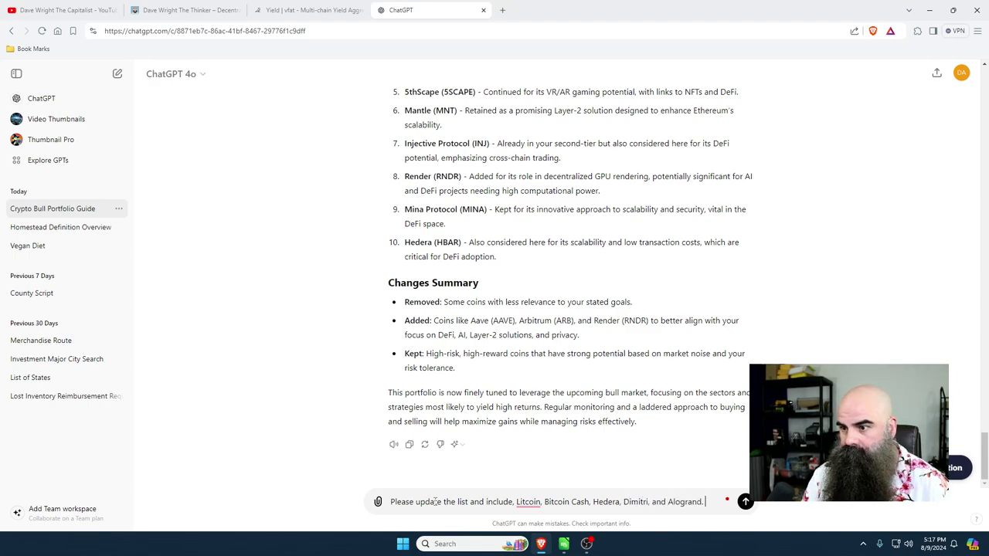
Step: Finish the follow-up message with "replacing other coins as you see fit." and send it
{"action": "left_click", "coordinate": [529, 502]}
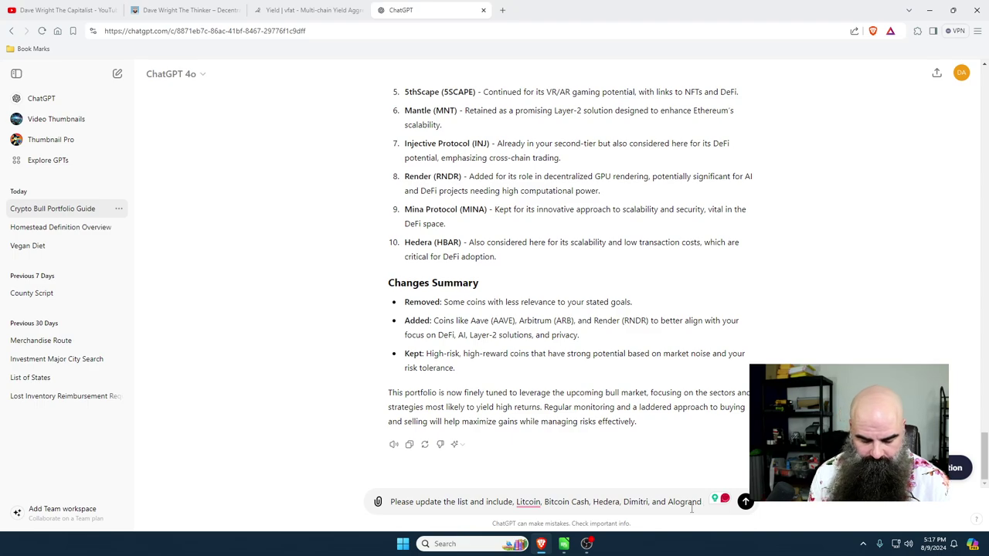
{"action": "type", "text": "re"}
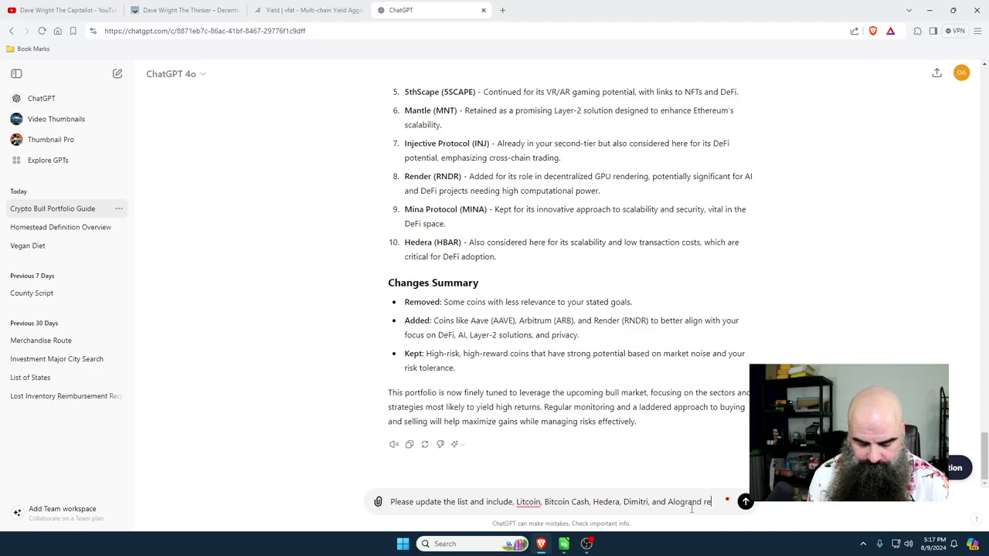
{"action": "type", "text": "placing other "}
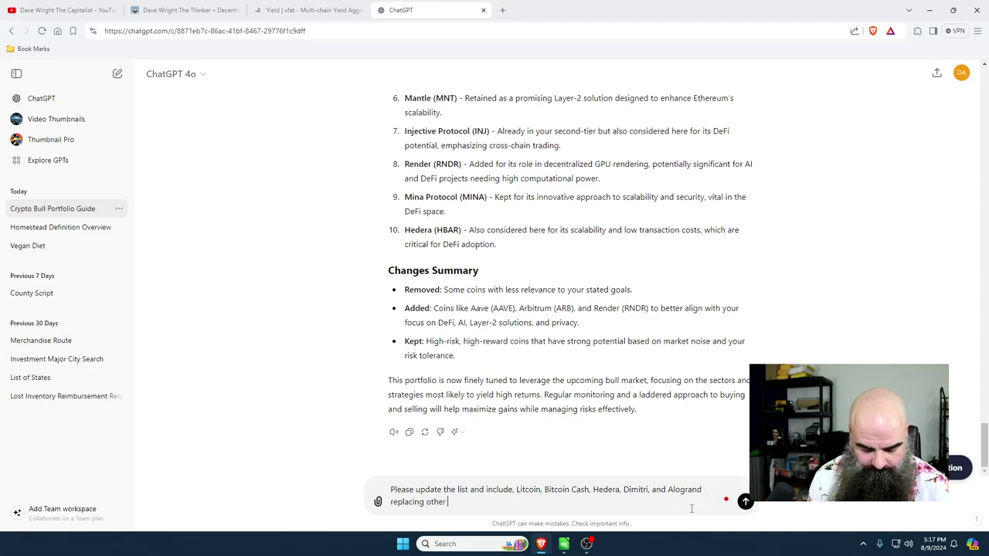
{"action": "type", "text": "coins as you"}
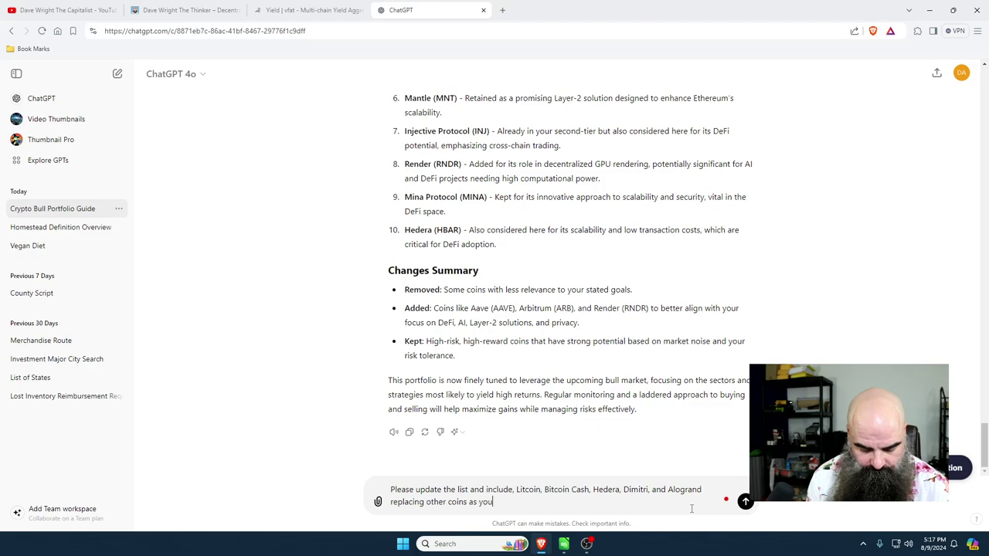
{"action": "type", "text": " see fit"}
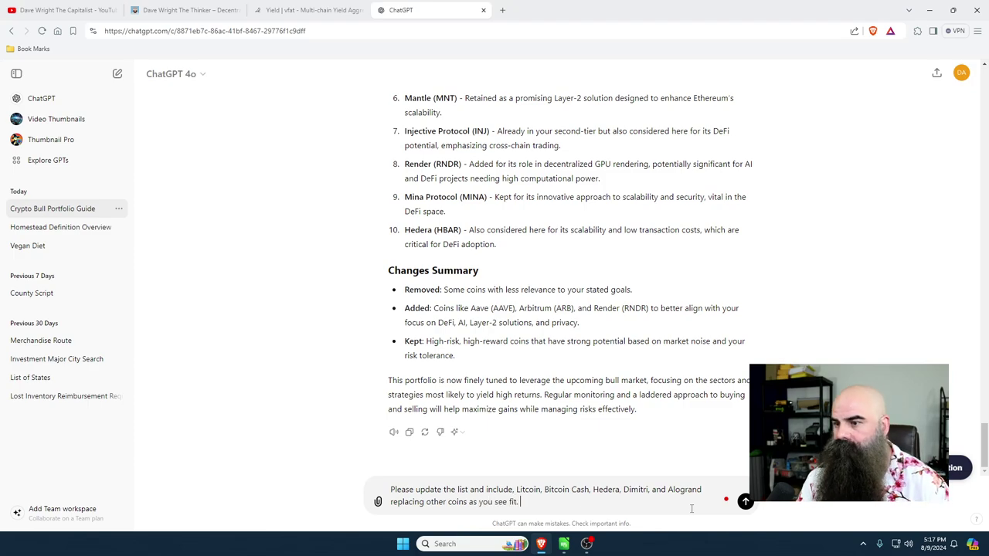
{"action": "type", "text": "."}
{"action": "key", "text": "Return"}
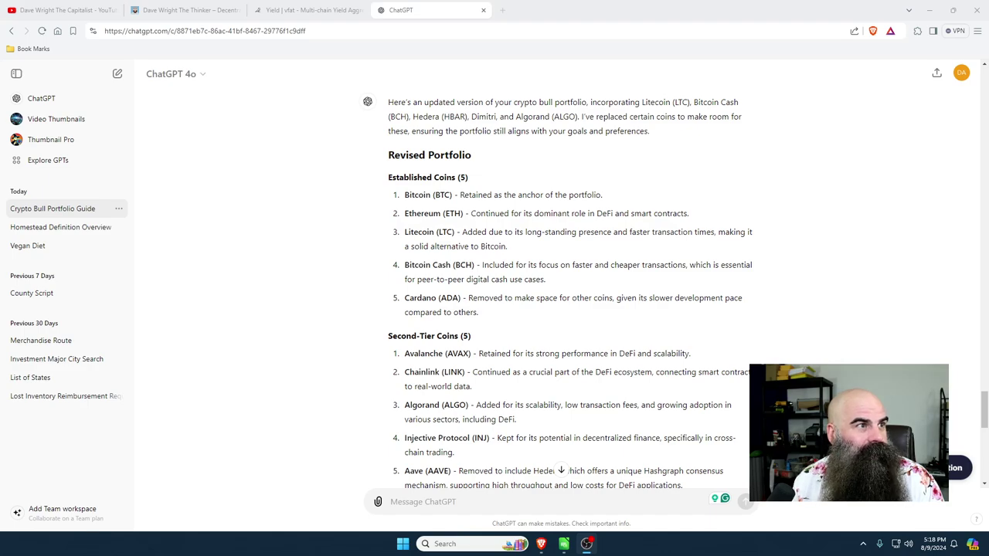
{"action": "key", "text": "super+d"}
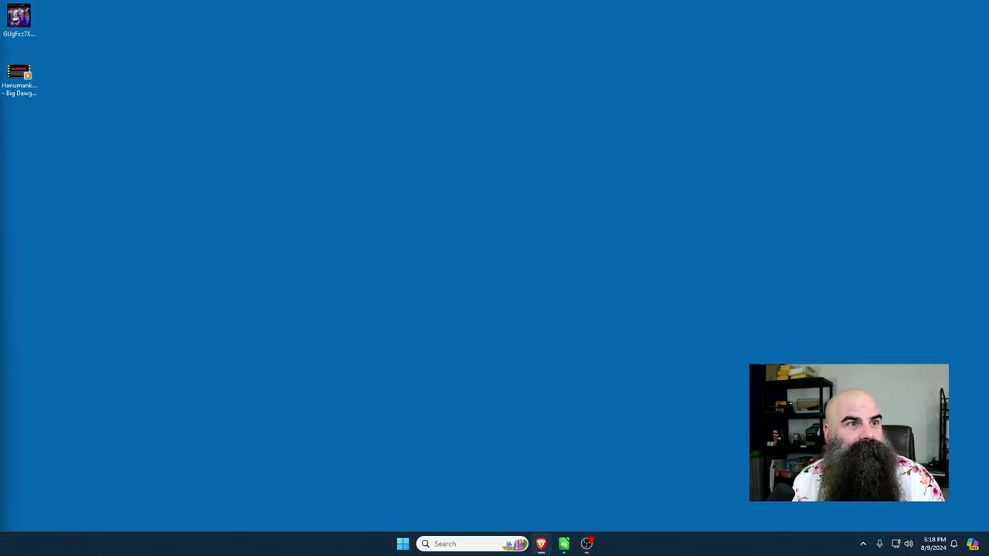
{"action": "key", "text": "super+d"}
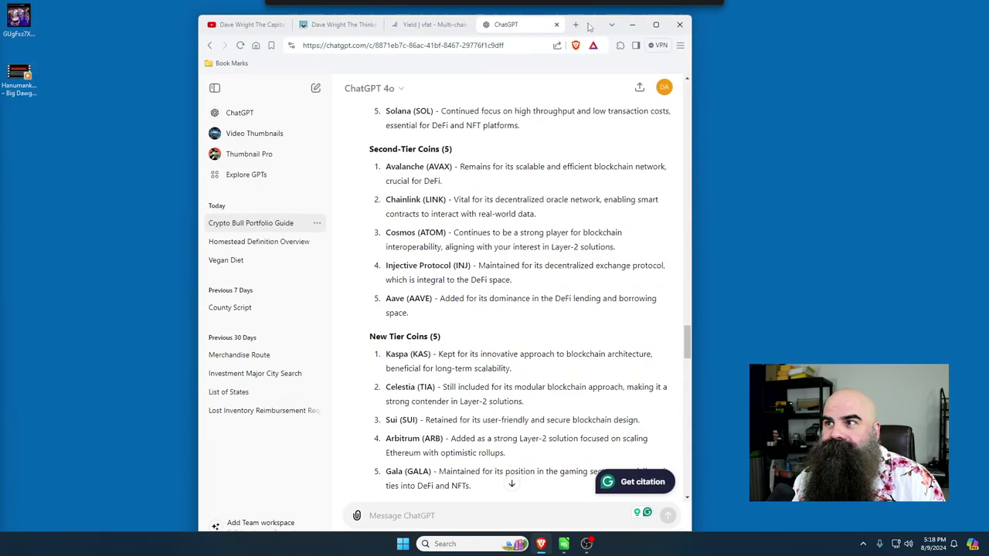
{"action": "left_click", "coordinate": [656, 25]}
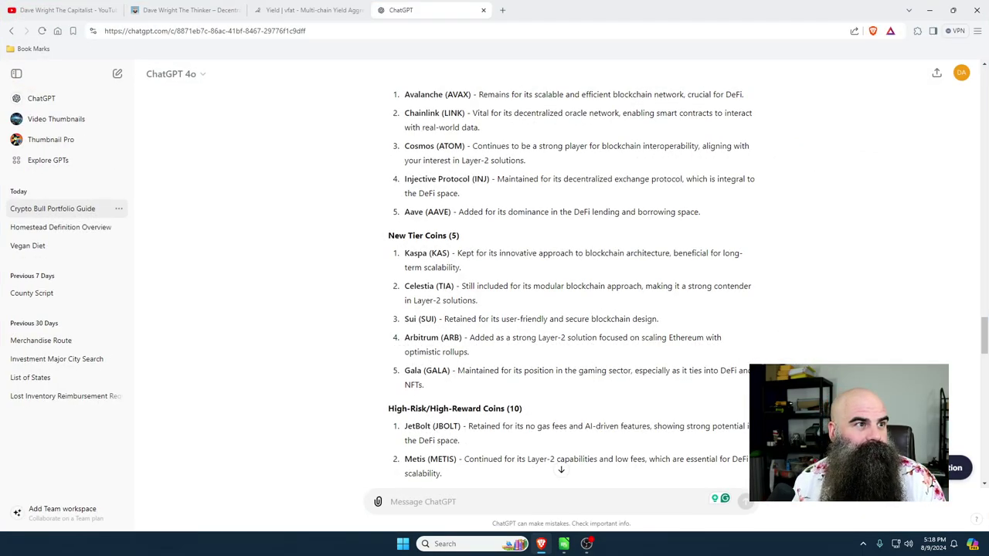
{"action": "key", "text": "alt+Tab"}
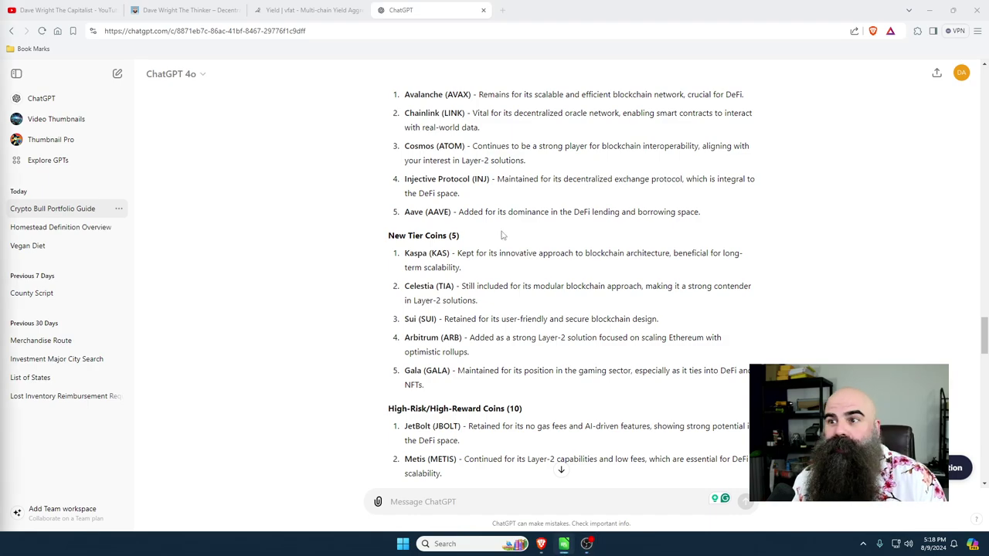
Step: Compare the earlier revised portfolio with the newly updated one, including its changes summary and established coins
{"action": "scroll", "coordinate": [357, 311], "scroll_direction": "up", "scroll_amount": 3}
{"action": "scroll", "coordinate": [358, 310], "scroll_direction": "up", "scroll_amount": 1}
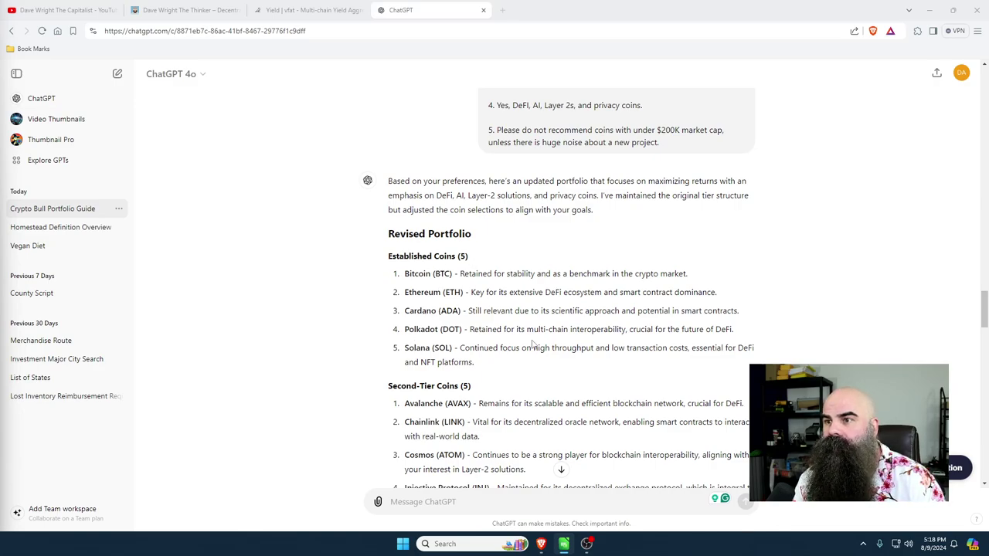
{"action": "scroll", "coordinate": [549, 378], "scroll_direction": "down", "scroll_amount": 5}
{"action": "left_click", "coordinate": [562, 470]}
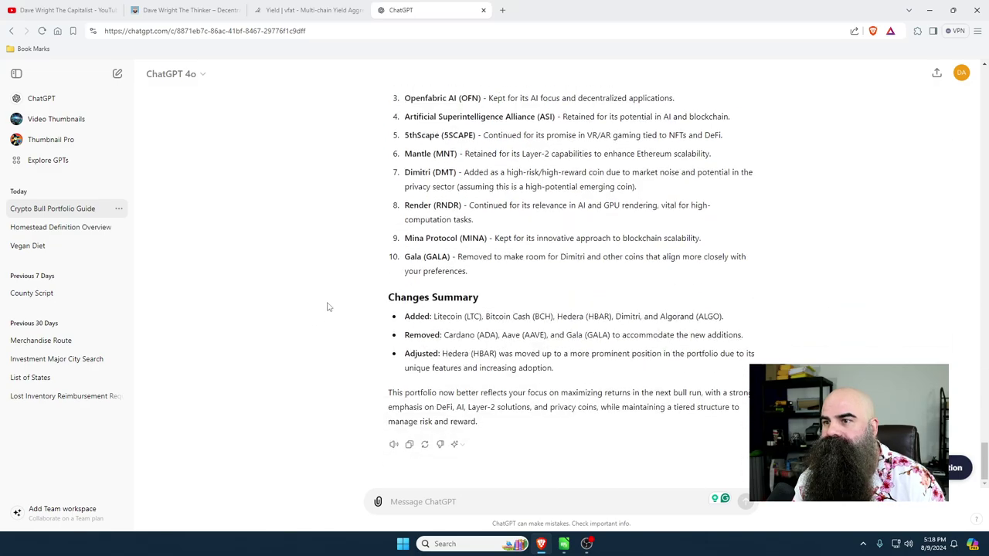
{"action": "scroll", "coordinate": [328, 307], "scroll_direction": "up", "scroll_amount": 6}
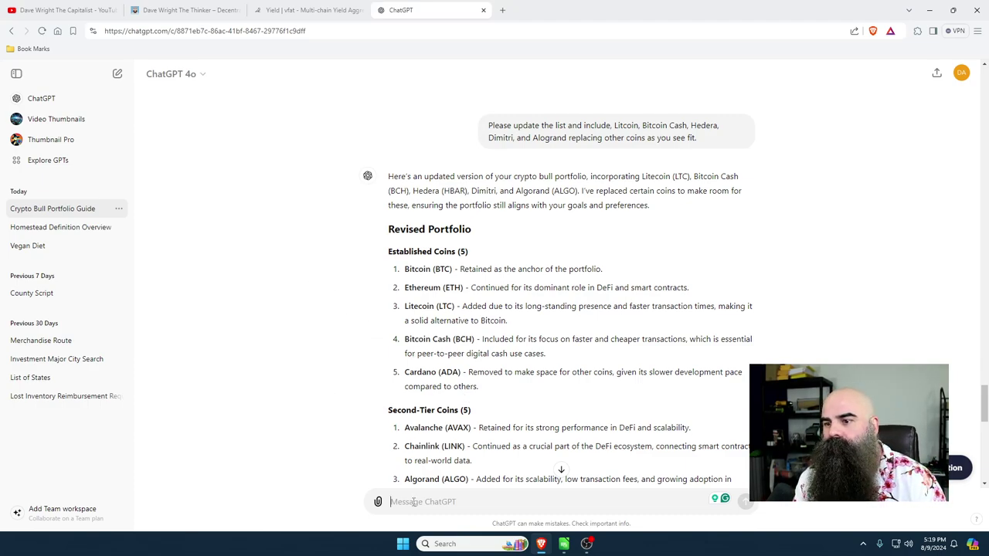
Step: Begin a new message with "Please look at the established with the biggest change of return"
{"action": "type", "text": "Please look at the"}
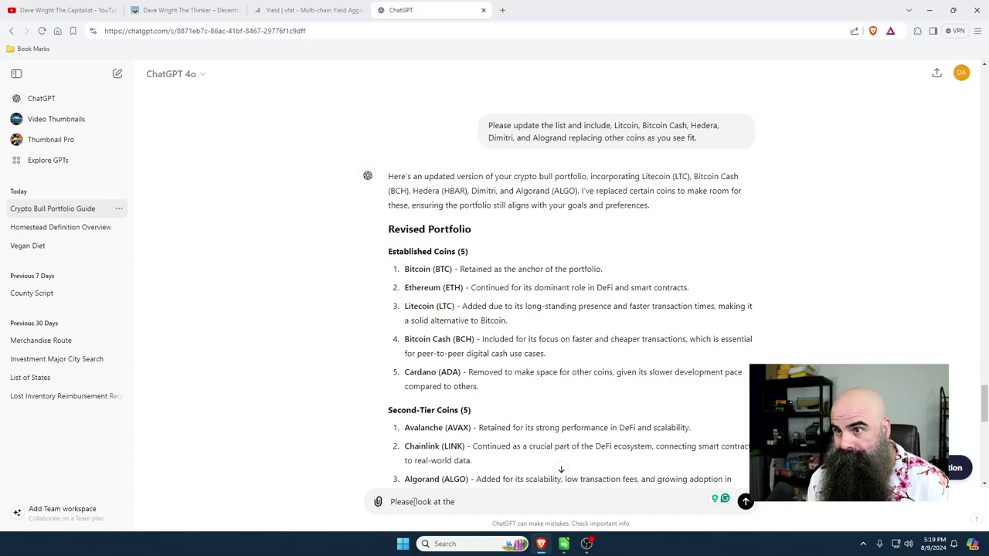
{"action": "type", "text": "sta"}
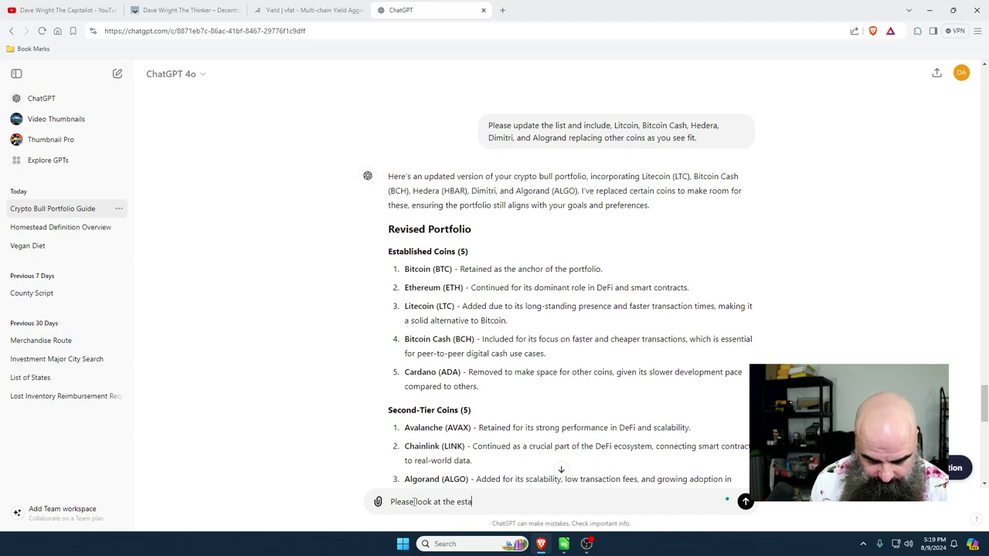
{"action": "type", "text": "blished with the"}
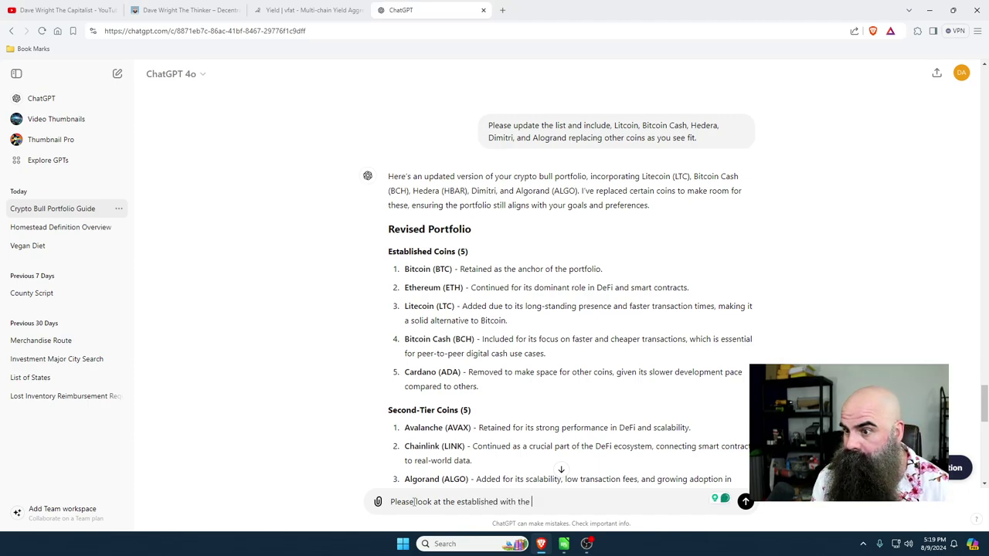
{"action": "type", "text": " bi"}
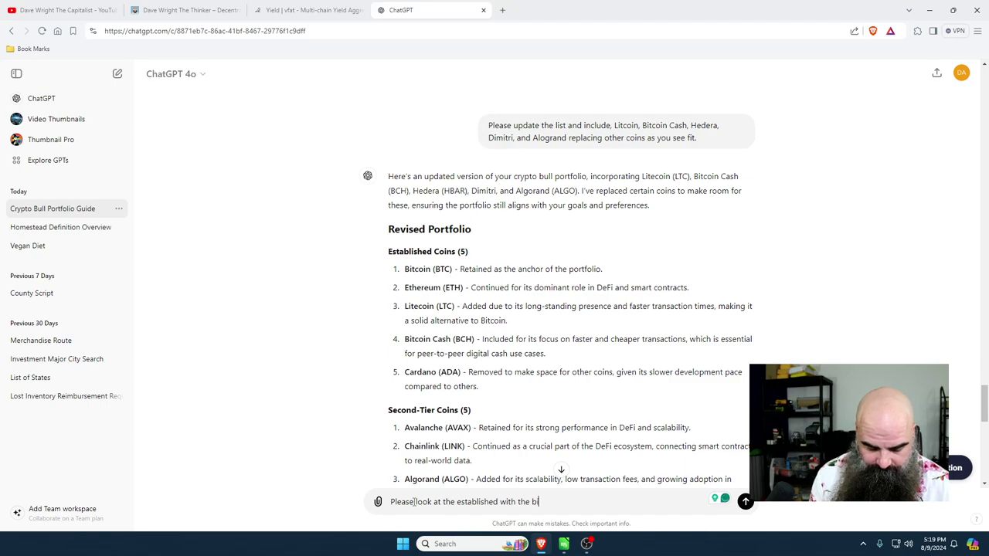
{"action": "type", "text": "ggest change o"}
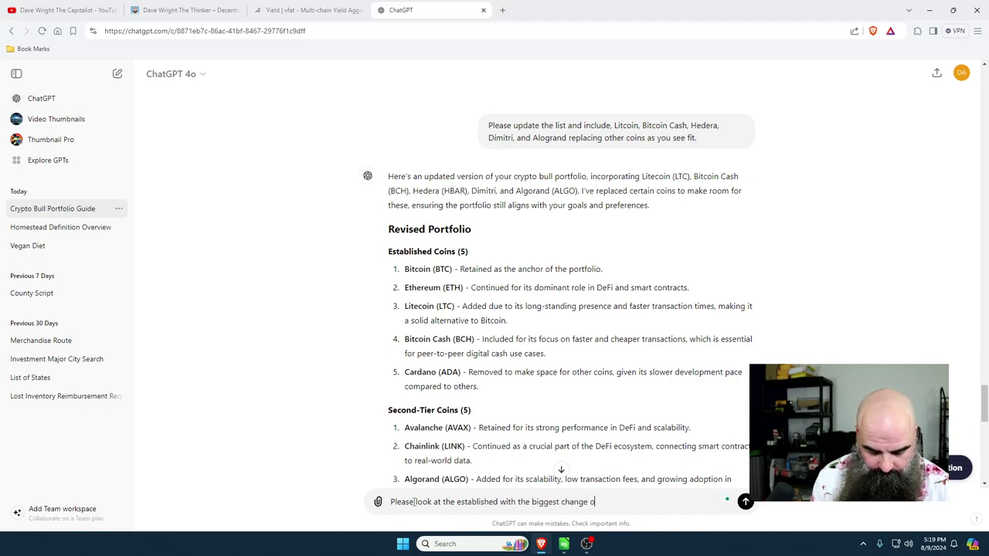
{"action": "type", "text": "f return"}
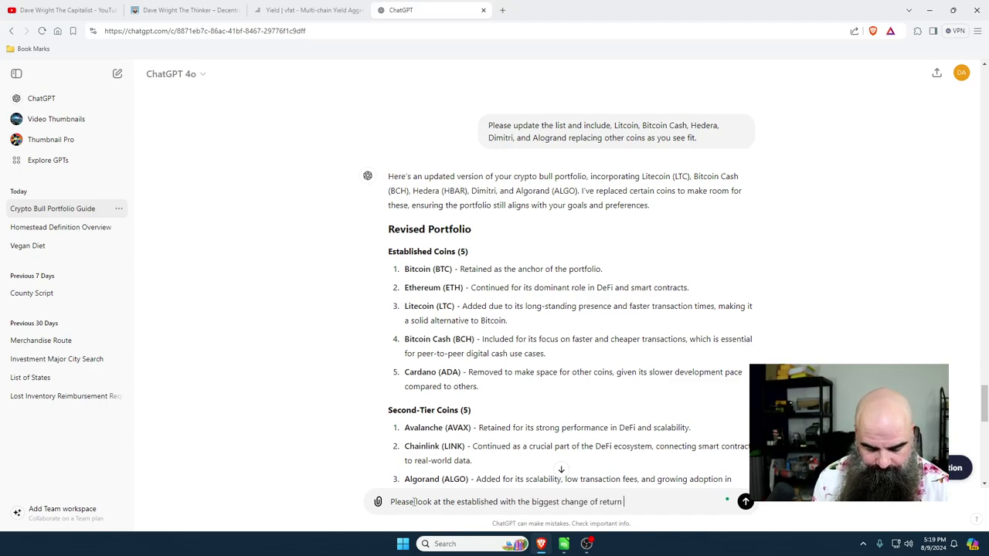
Step: Complete the message with "and replace Cardano with the new coin you find" and send it
{"action": "type", "text": " and rep"}
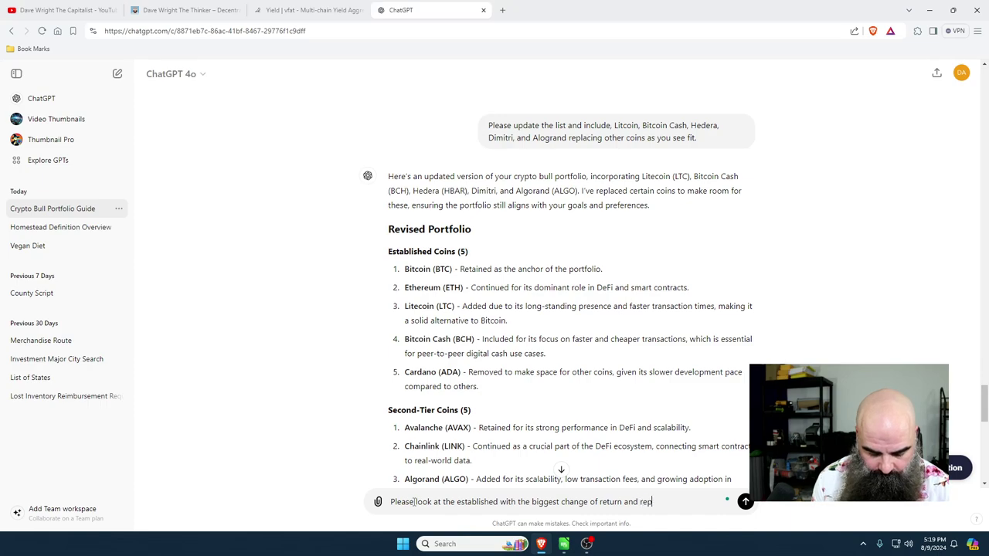
{"action": "type", "text": "lace C"}
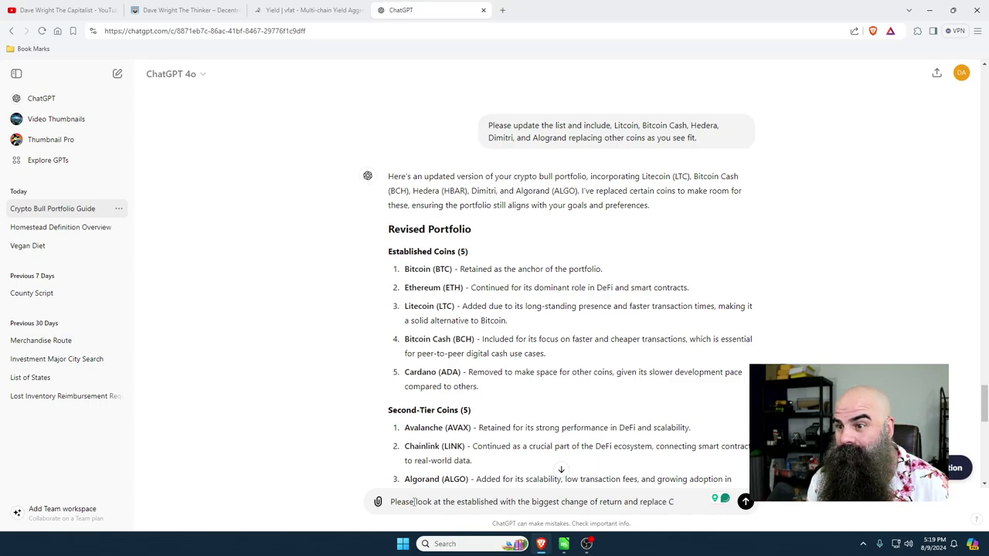
{"action": "type", "text": "ardon"}
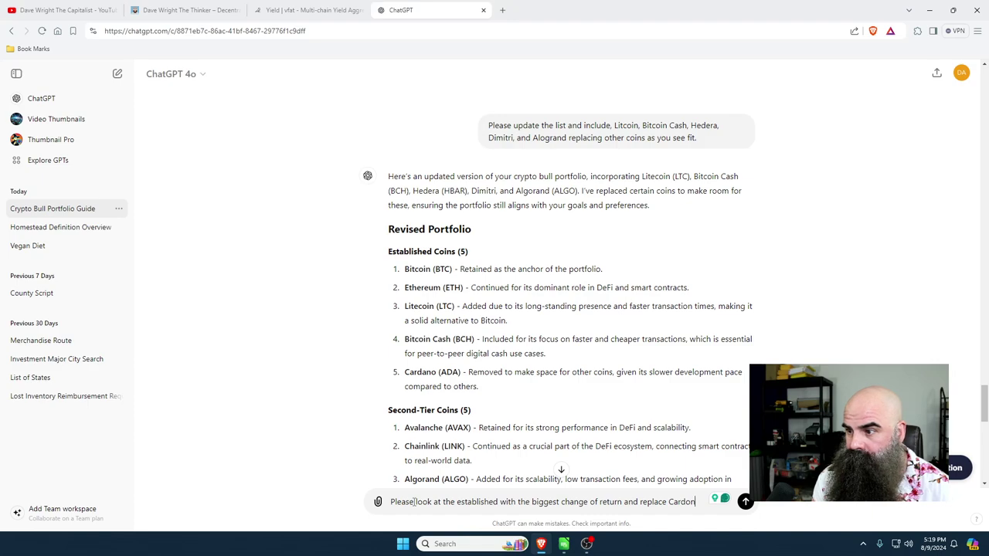
{"action": "key", "text": "BackSpace"}
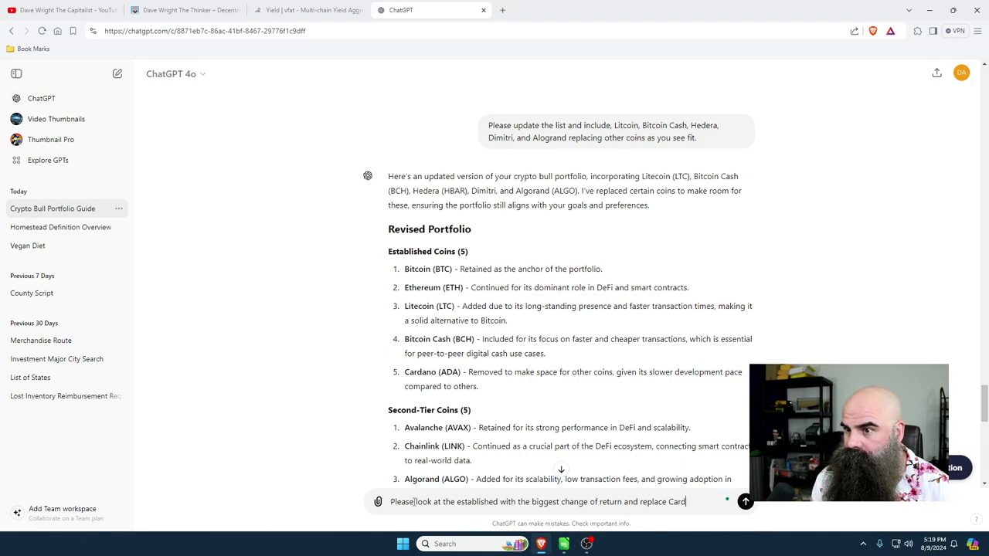
{"action": "type", "text": "ano w"}
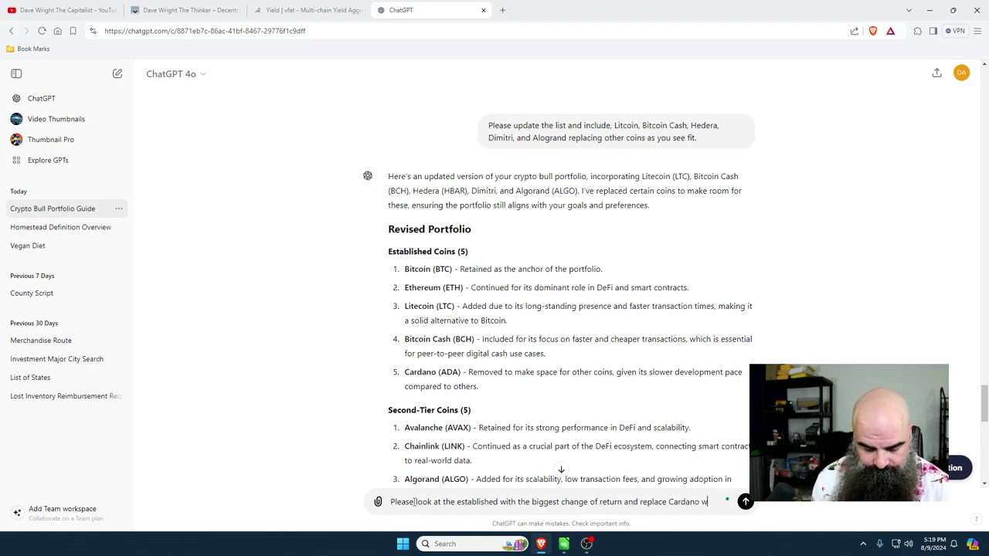
{"action": "type", "text": "ith the new "}
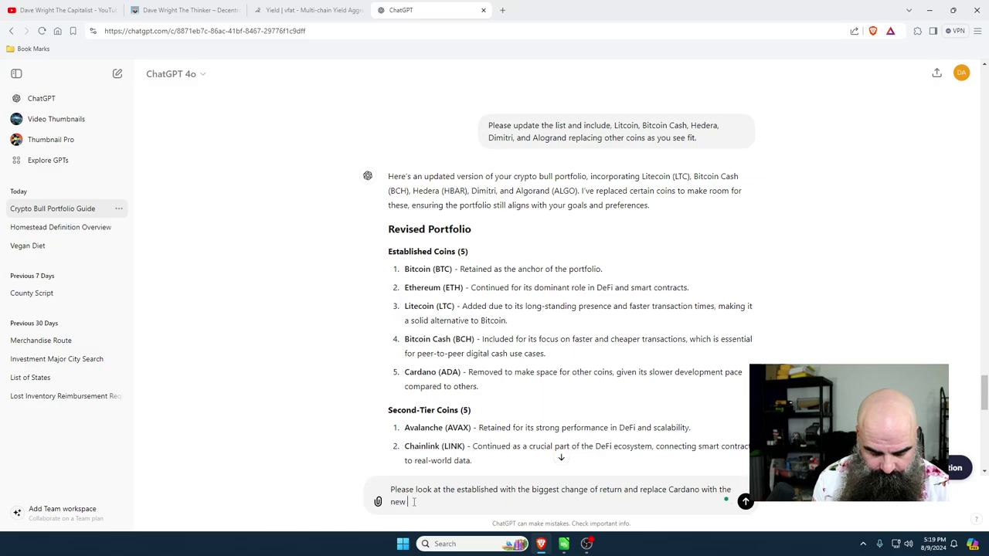
{"action": "type", "text": "coin you find"}
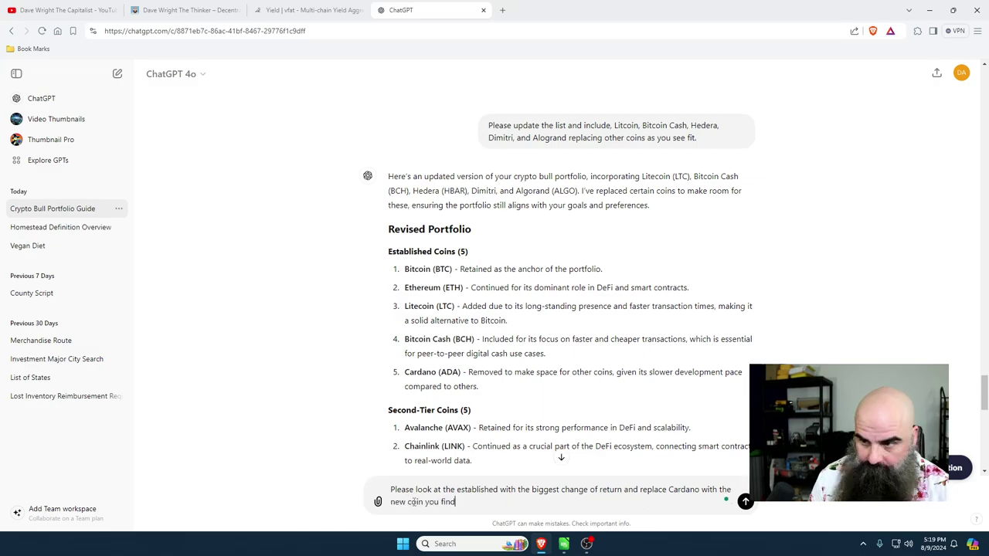
{"action": "key", "text": "Return"}
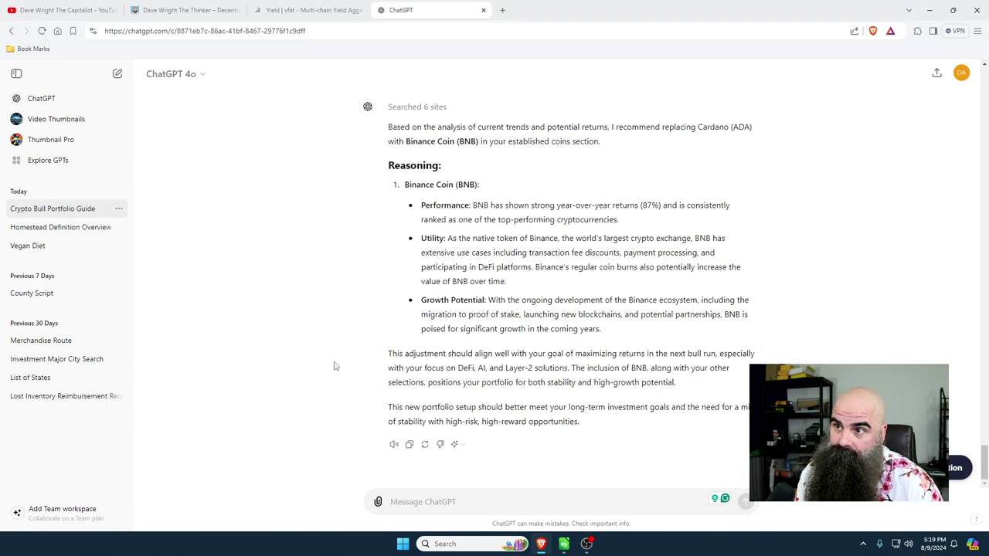
Step: Ask "So what does our new list look like?" and view the start of the reply
{"action": "scroll", "coordinate": [334, 366], "scroll_direction": "up", "scroll_amount": 4}
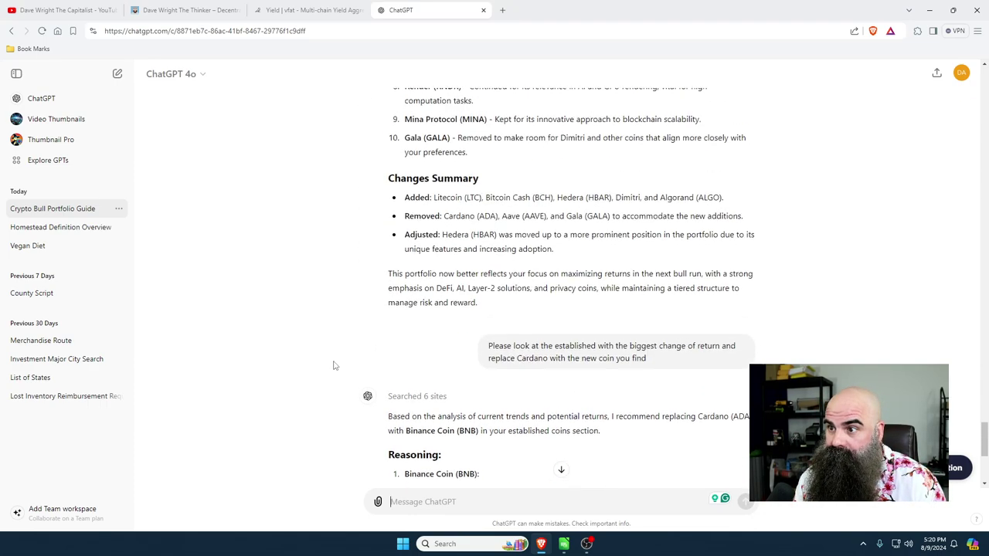
{"action": "scroll", "coordinate": [334, 365], "scroll_direction": "down", "scroll_amount": 2}
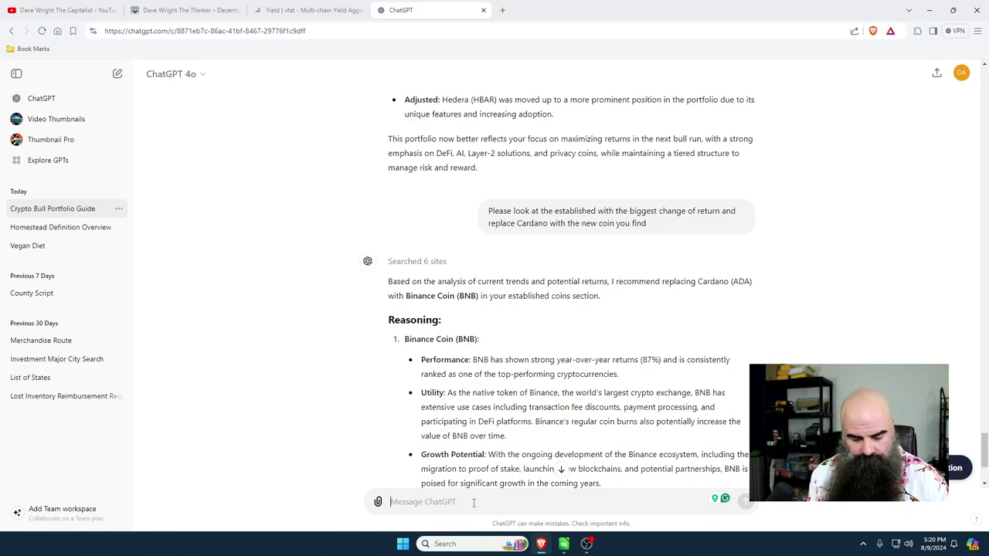
{"action": "type", "text": "So wha"}
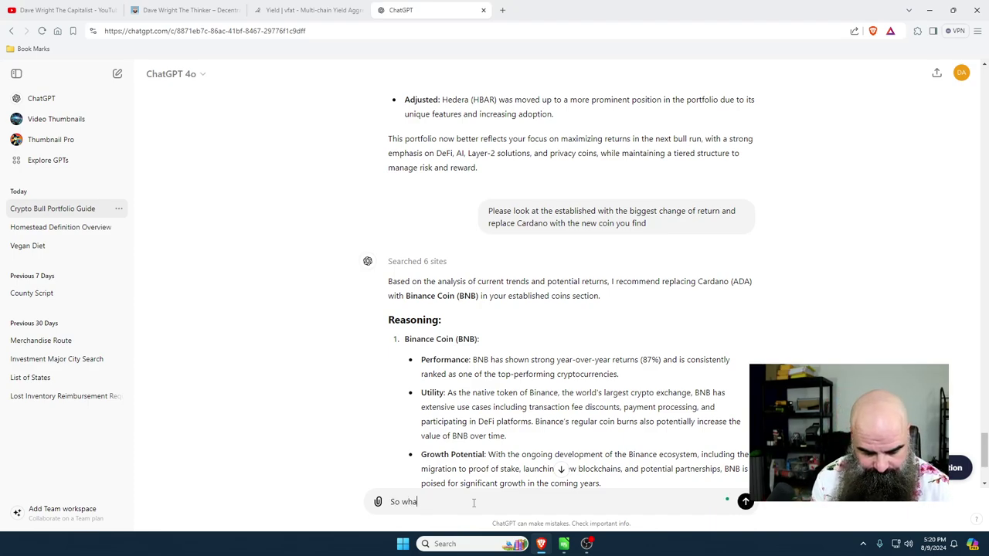
{"action": "type", "text": "t does our "}
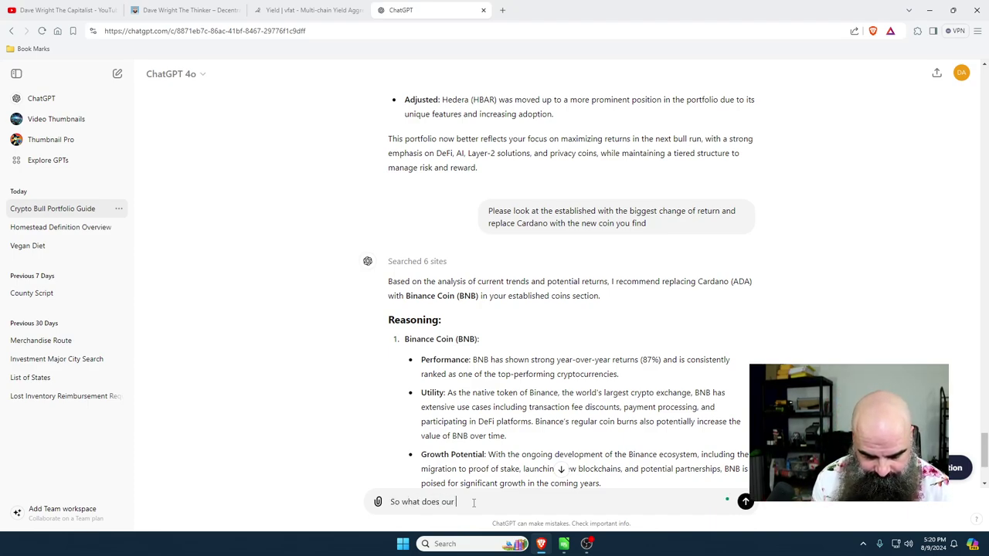
{"action": "type", "text": "new list lo"}
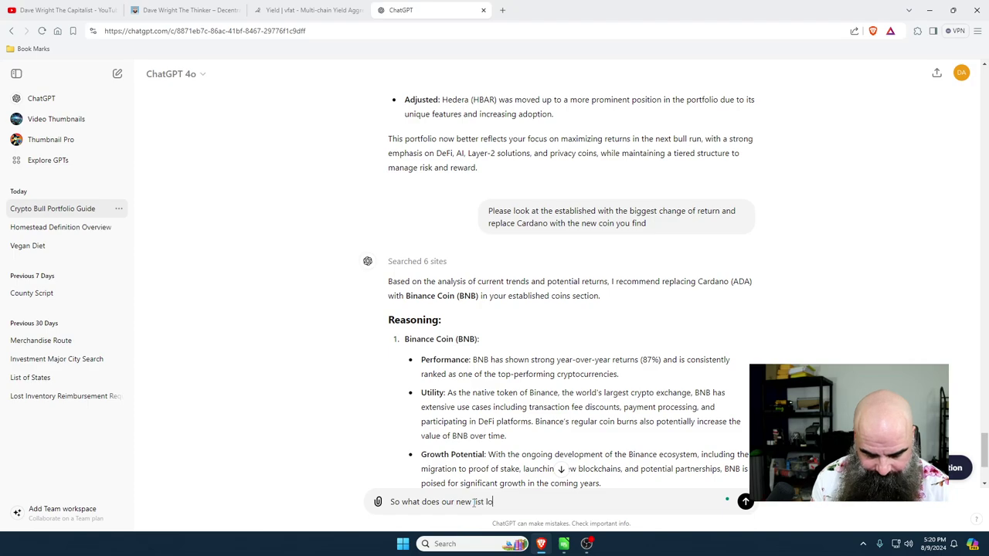
{"action": "type", "text": "ok like"}
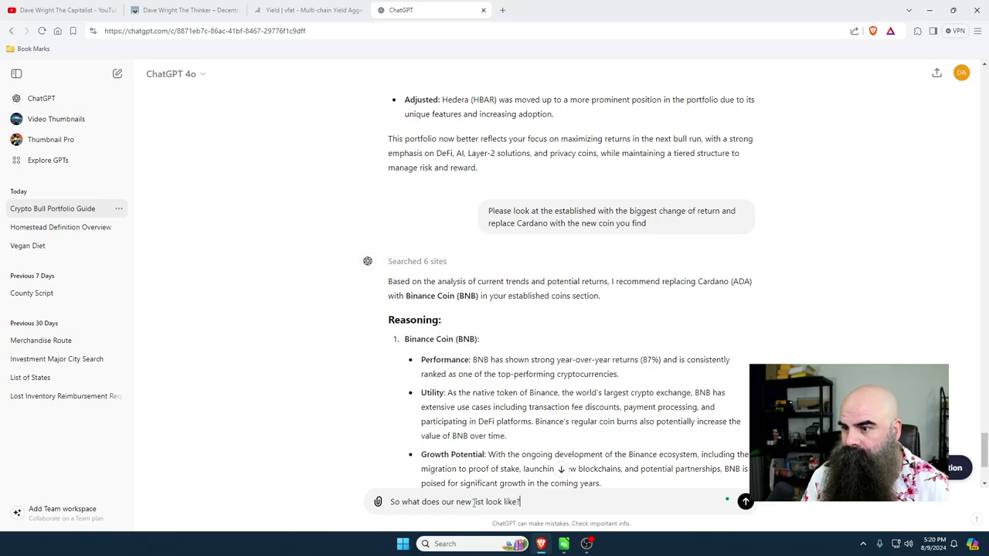
{"action": "type", "text": "?"}
{"action": "key", "text": "Return"}
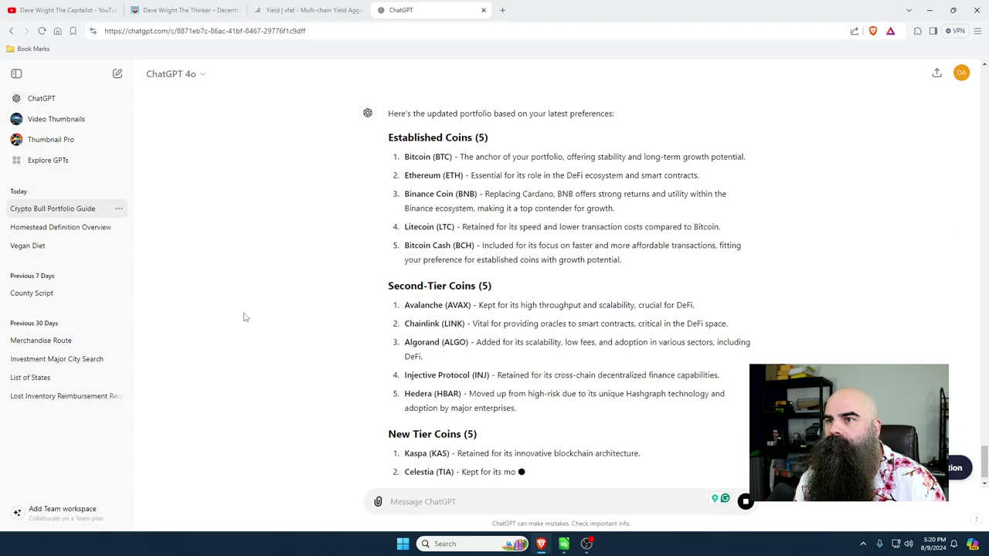
{"action": "scroll", "coordinate": [243, 316], "scroll_direction": "up", "scroll_amount": 1}
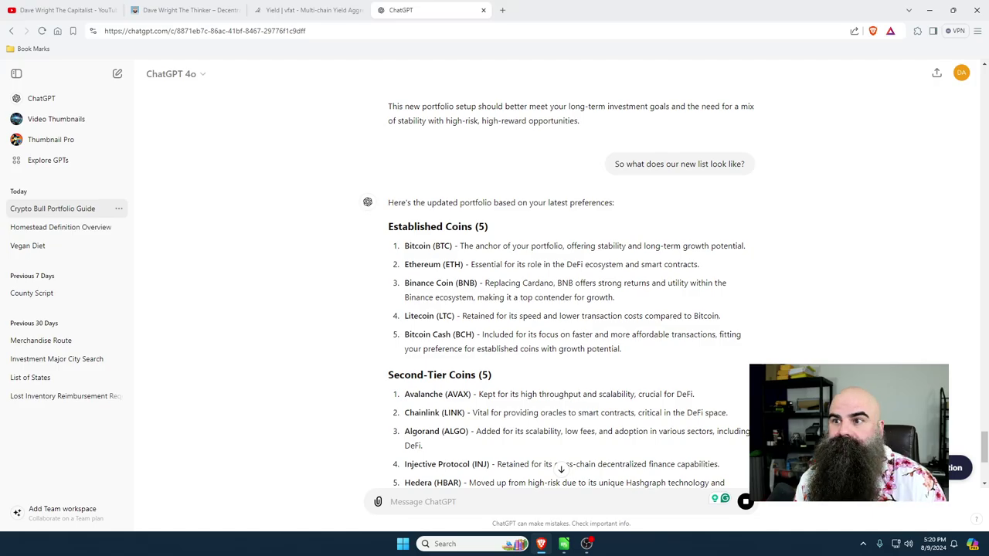
Step: Switch to the Crypto Investments.xlsx spreadsheet in LibreOffice Calc and arrange it side by side with the ChatGPT browser window
{"action": "left_click", "coordinate": [564, 544]}
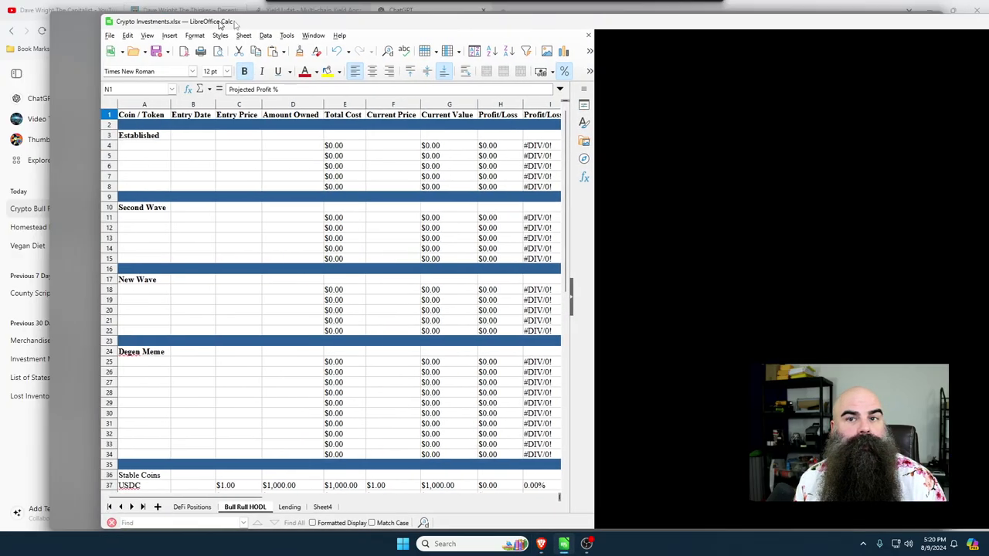
{"action": "left_click_drag", "start_coordinate": [219, 17], "coordinate": [618, 129]}
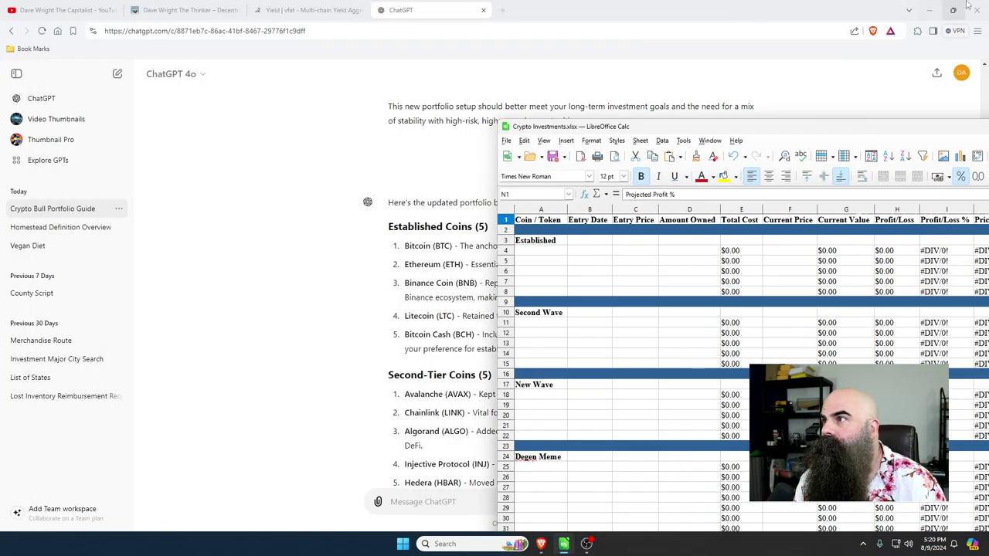
{"action": "mouse_move", "coordinate": [953, 13]}
{"action": "left_click", "coordinate": [826, 78]}
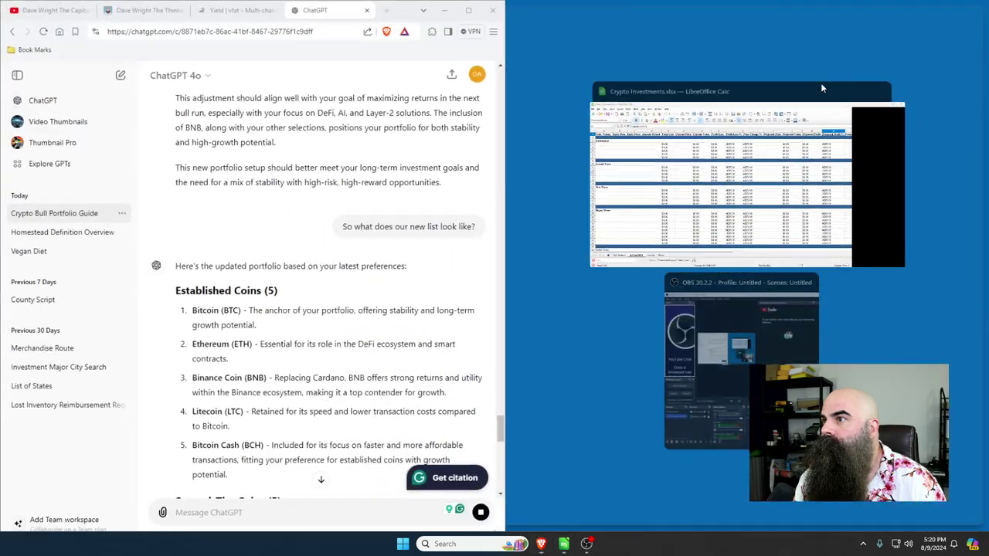
{"action": "left_click", "coordinate": [756, 87]}
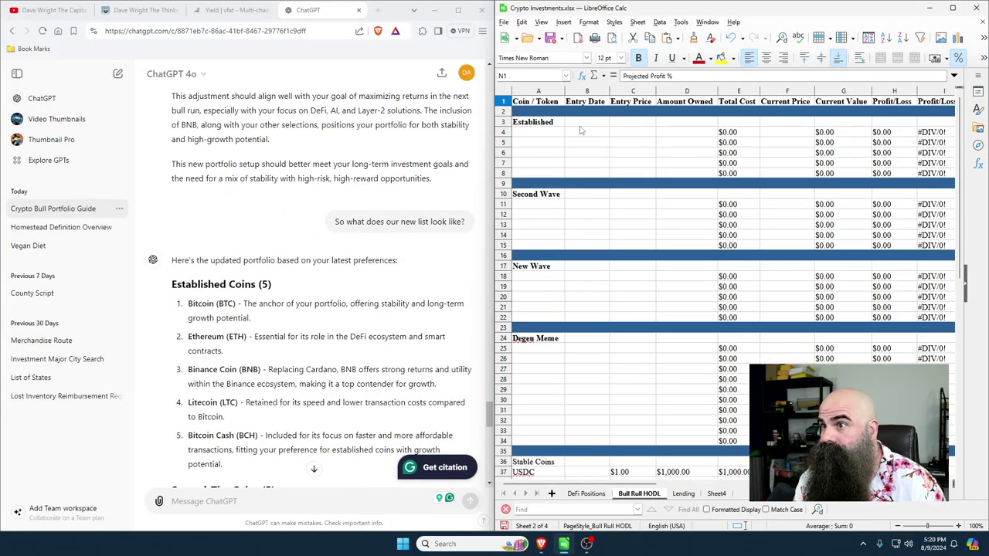
Step: Enter Bitcoin in A4 and Ethereum in A5 as the first two coins under Established
{"action": "left_click", "coordinate": [542, 135]}
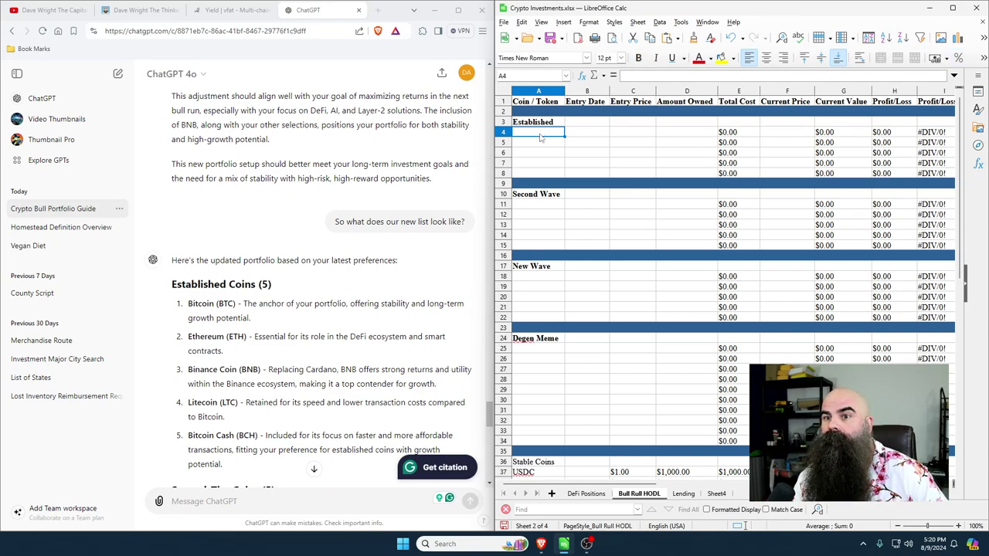
{"action": "type", "text": "B"}
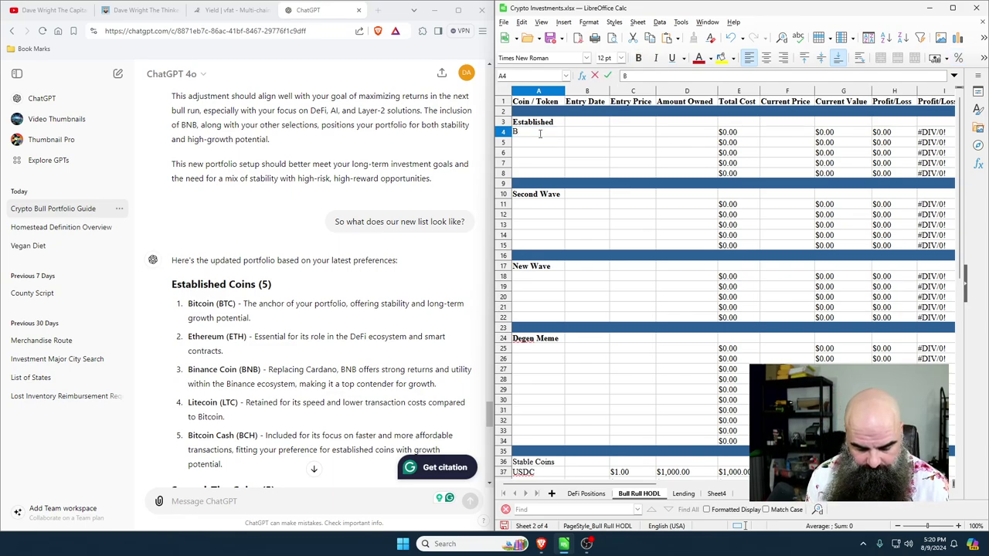
{"action": "type", "text": "itcoin"}
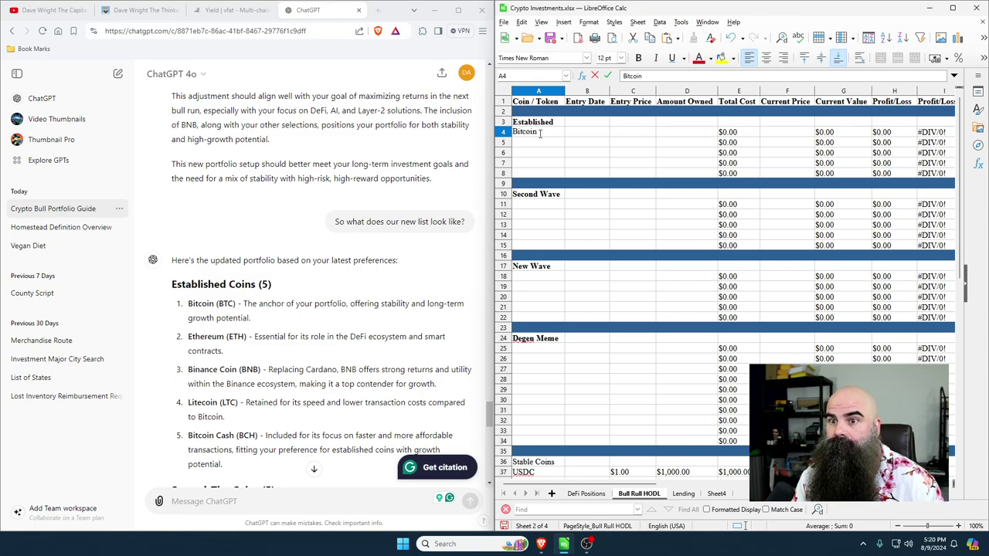
{"action": "key", "text": "Return"}
{"action": "type", "text": "E"}
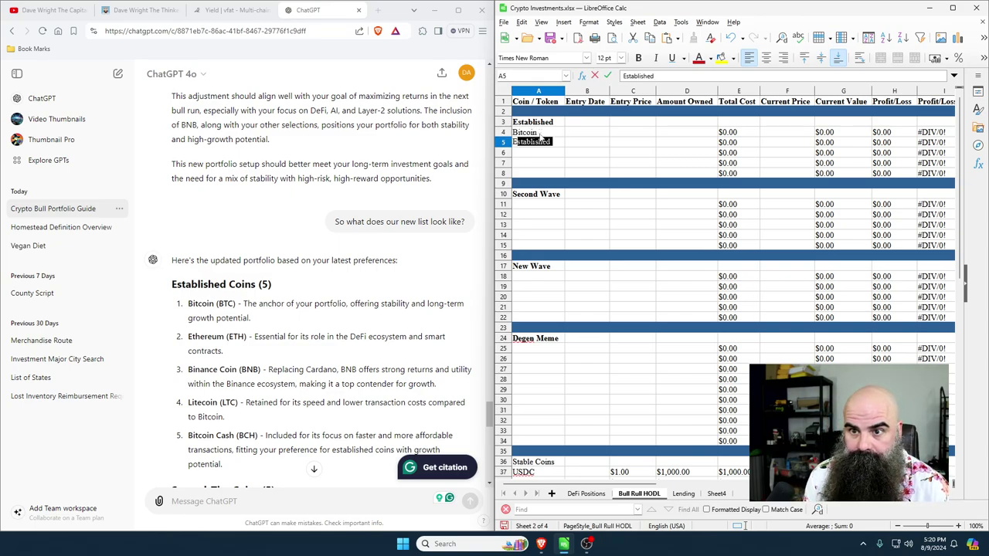
{"action": "type", "text": "the"}
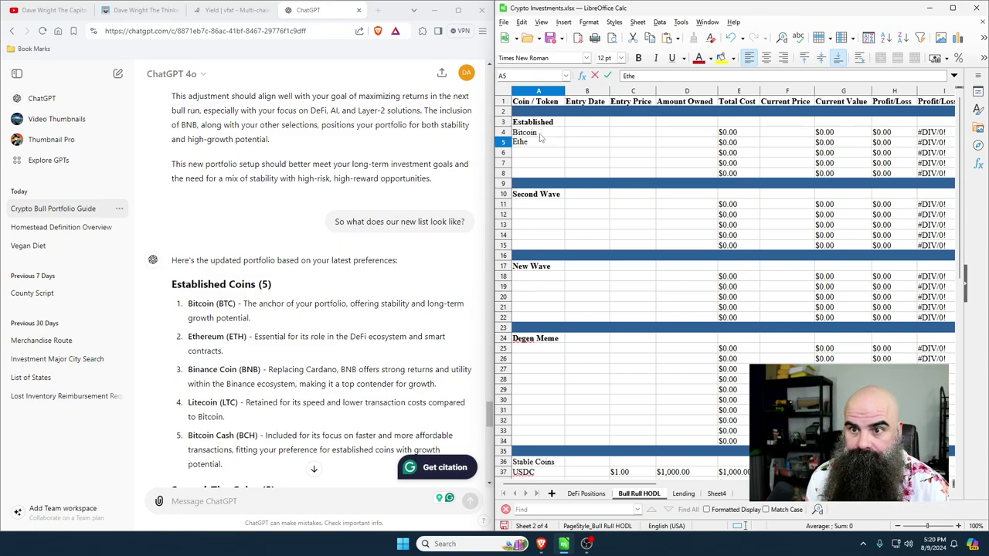
{"action": "type", "text": "reum"}
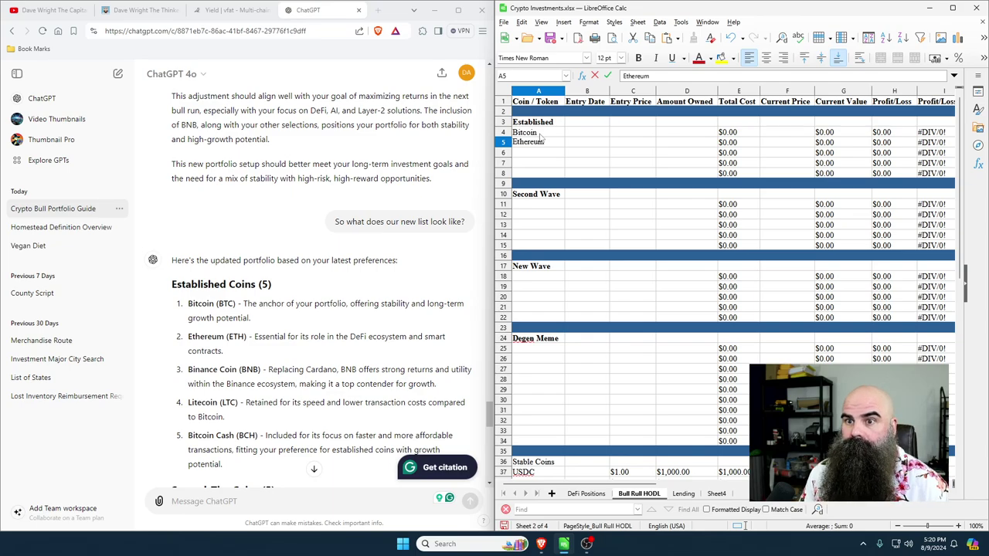
{"action": "key", "text": "Return"}
Step: Continue the Established list with "Binance Boin" in A6 and Litecoin in A7, and start the A8 entry with "Bi"
{"action": "type", "text": "B"}
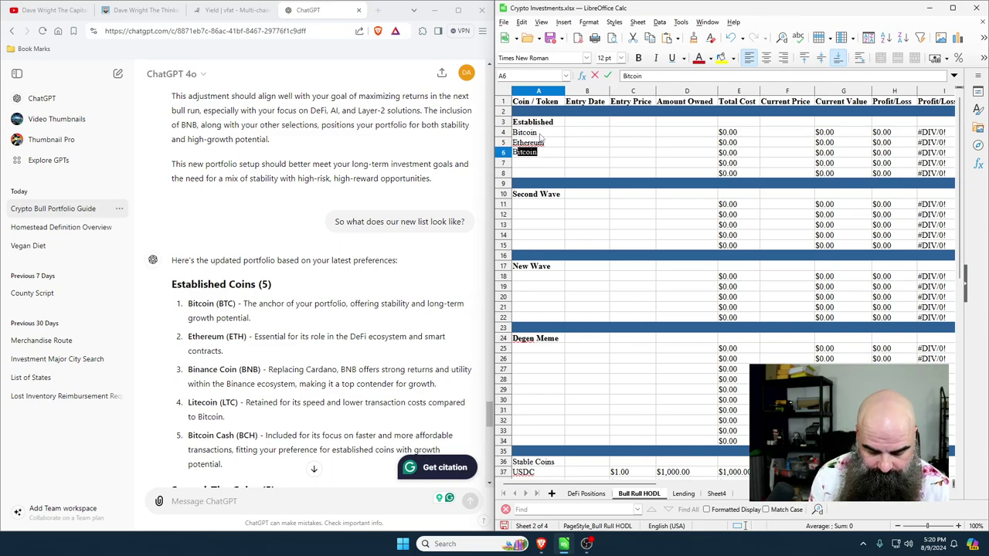
{"action": "type", "text": "inance Boin"}
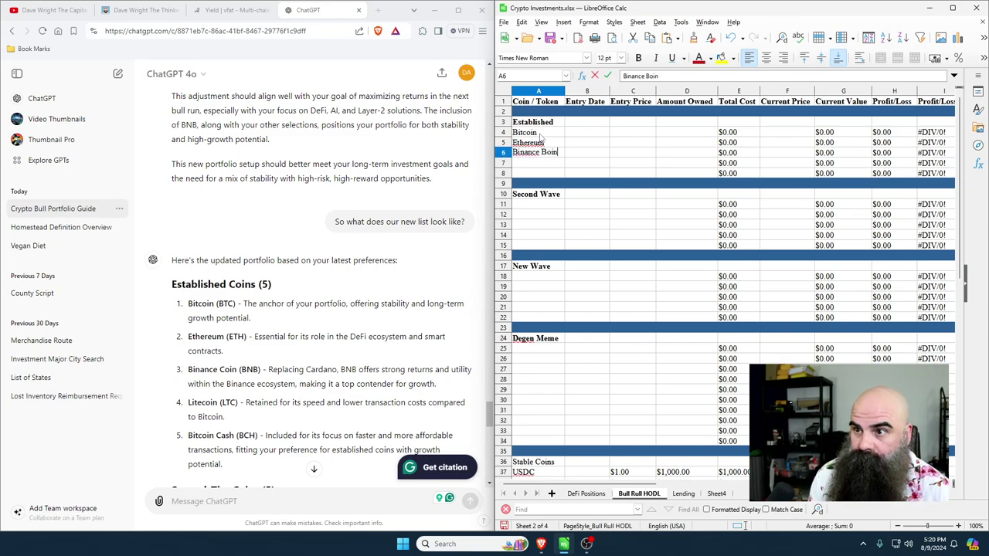
{"action": "key", "text": "Return"}
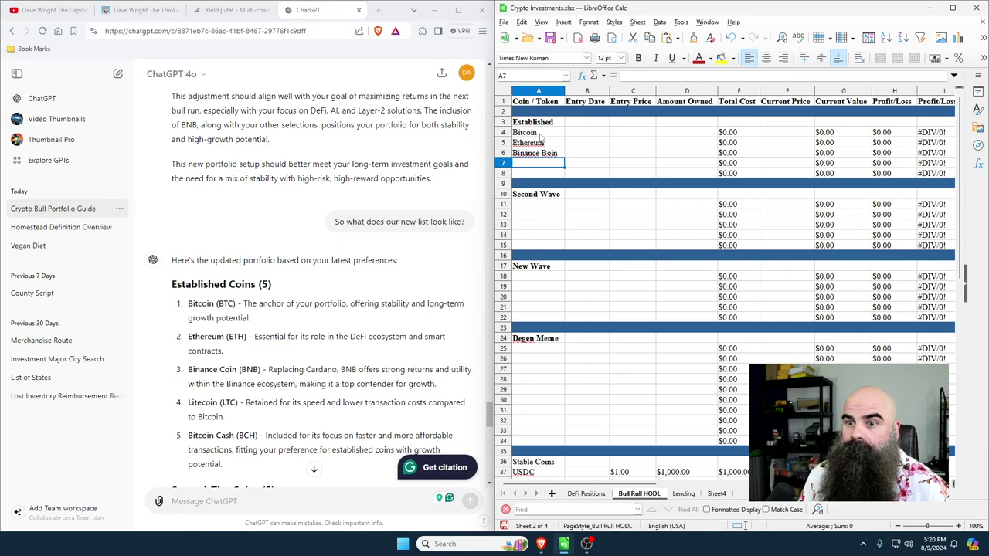
{"action": "type", "text": "Litecoin"}
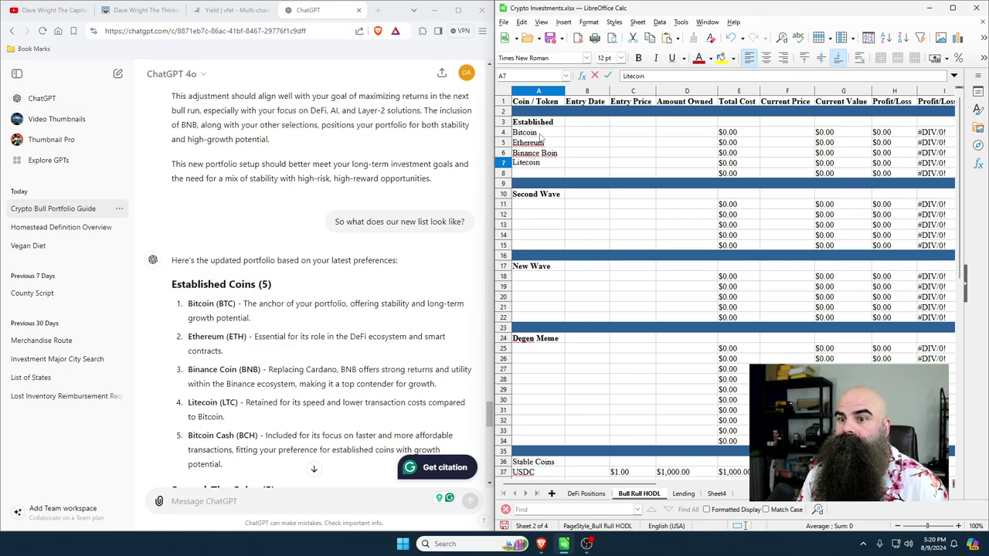
{"action": "key", "text": "Return"}
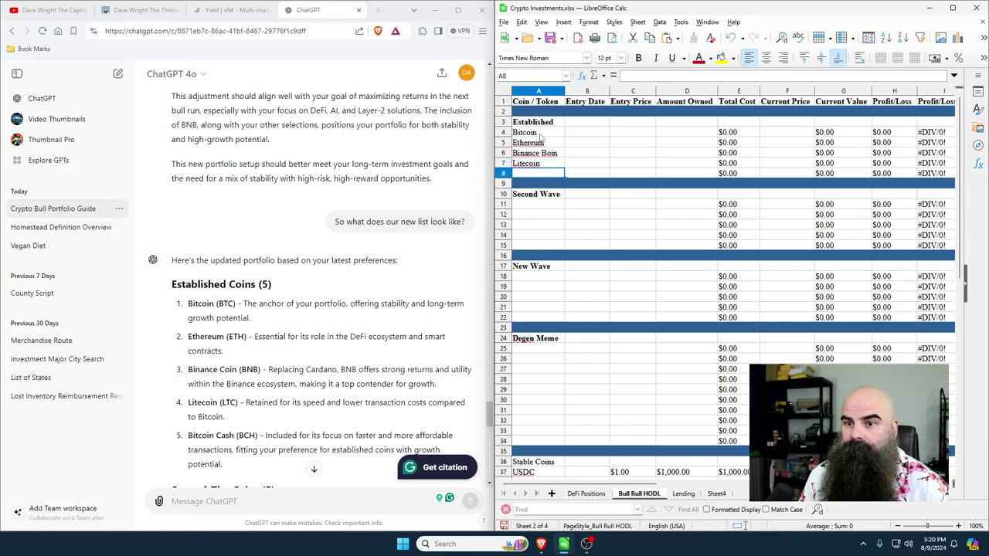
{"action": "type", "text": "Bi"}
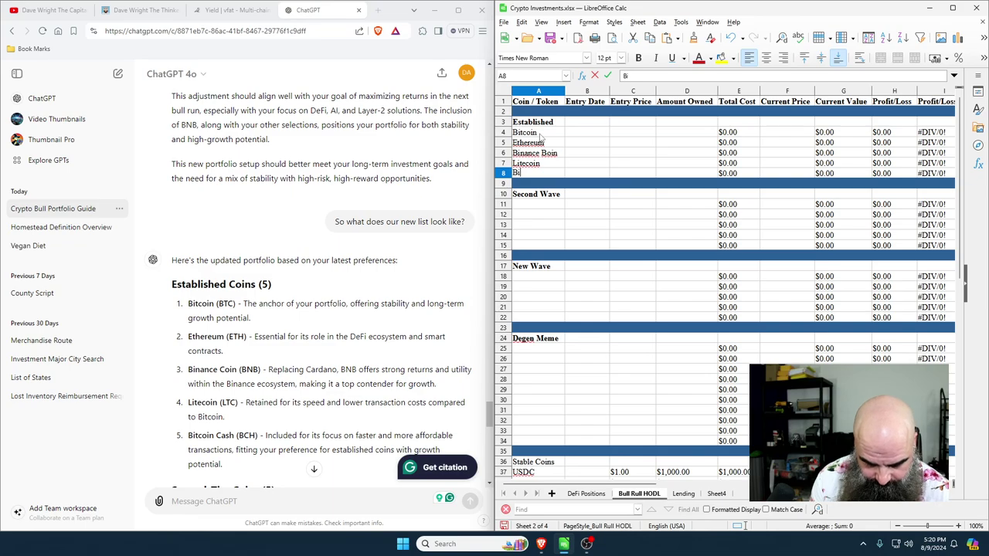
Step: Complete the fifth coin name under Established in cell A8 as Bitcoin Cash
{"action": "type", "text": "tcoin Cash"}
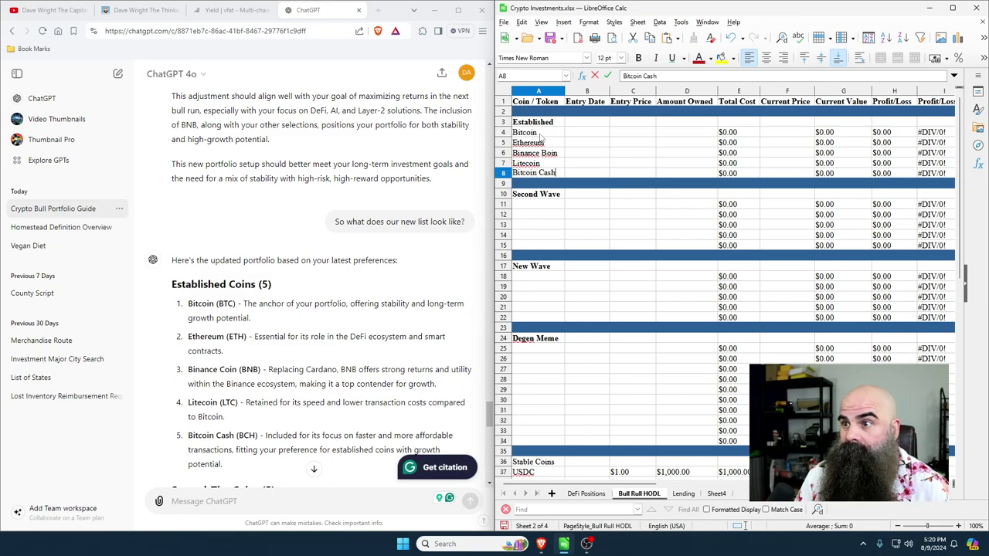
{"action": "key", "text": "Return"}
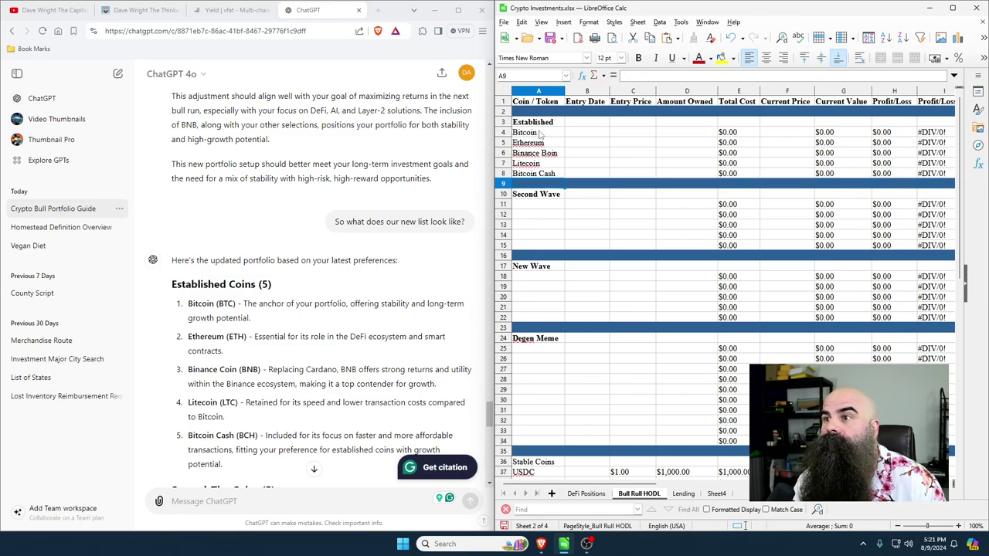
Step: Insert an empty column before the Entry Date column
{"action": "left_click", "coordinate": [578, 92]}
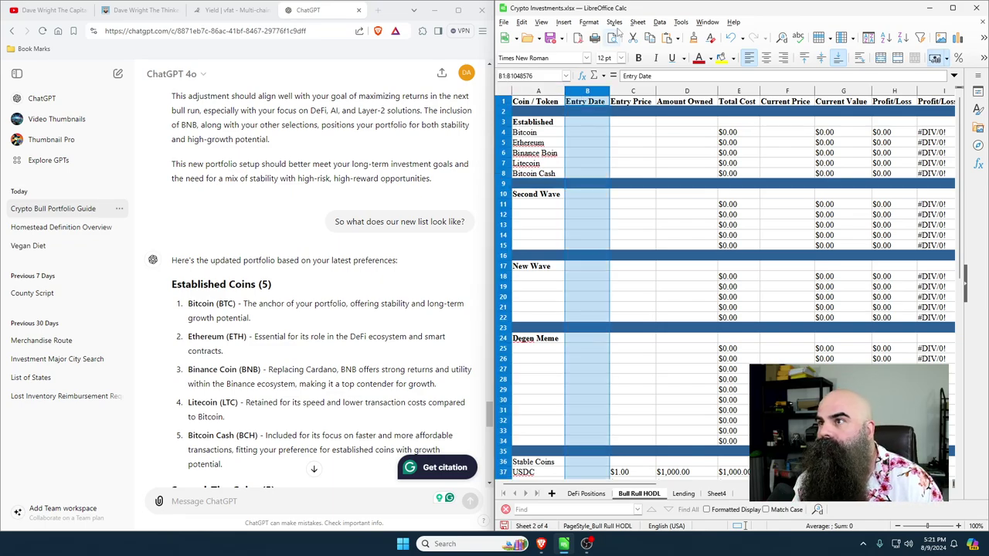
{"action": "left_click", "coordinate": [564, 22]}
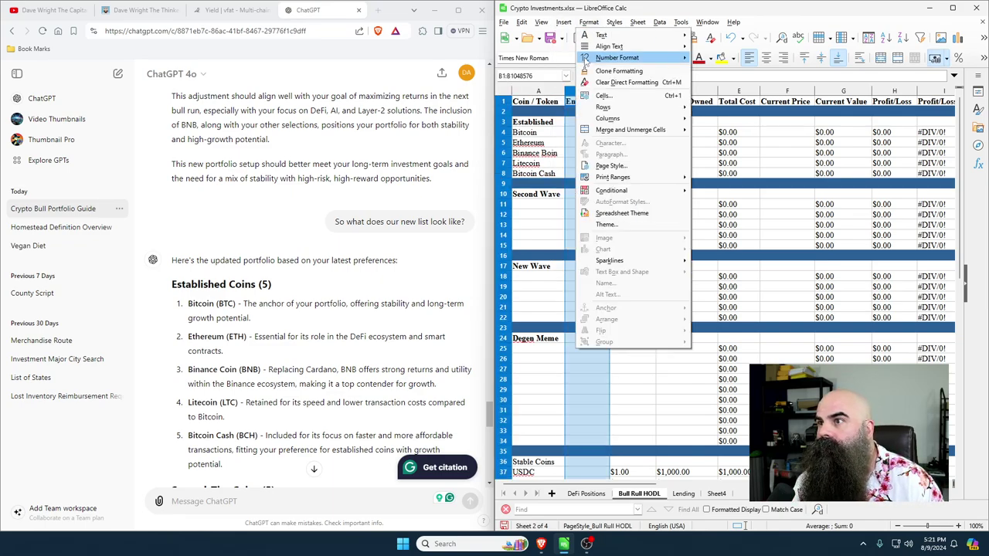
{"action": "mouse_move", "coordinate": [586, 25]}
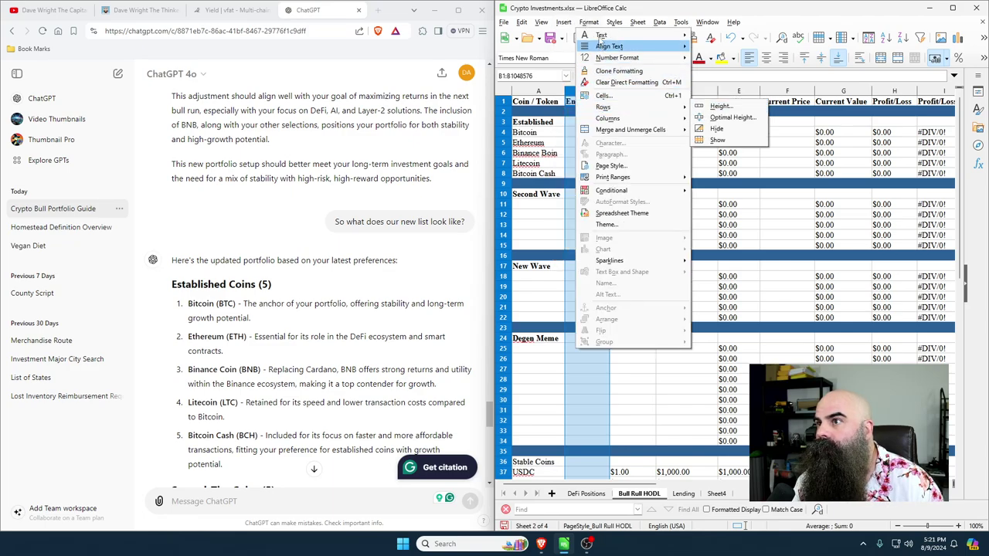
{"action": "mouse_move", "coordinate": [639, 23]}
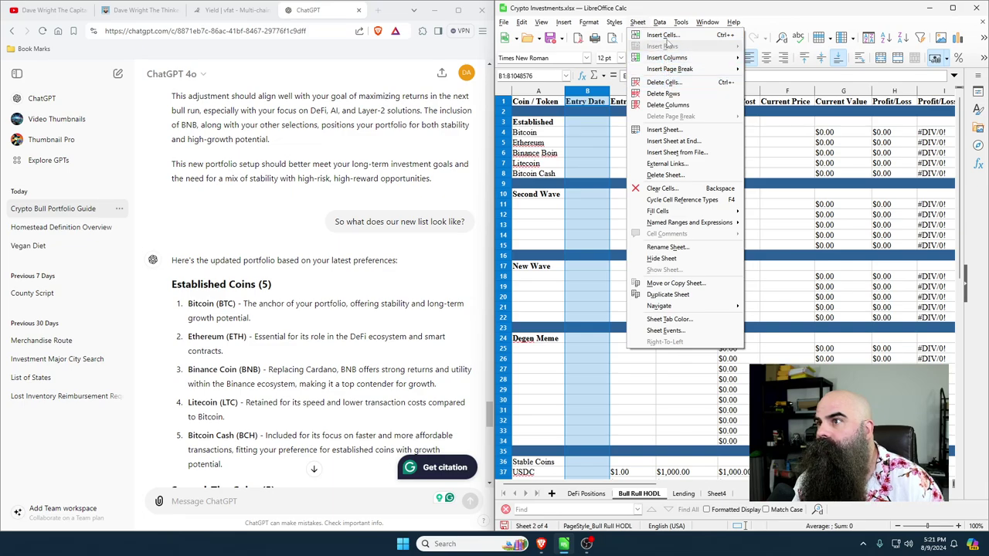
{"action": "mouse_move", "coordinate": [665, 60]}
{"action": "left_click", "coordinate": [769, 58]}
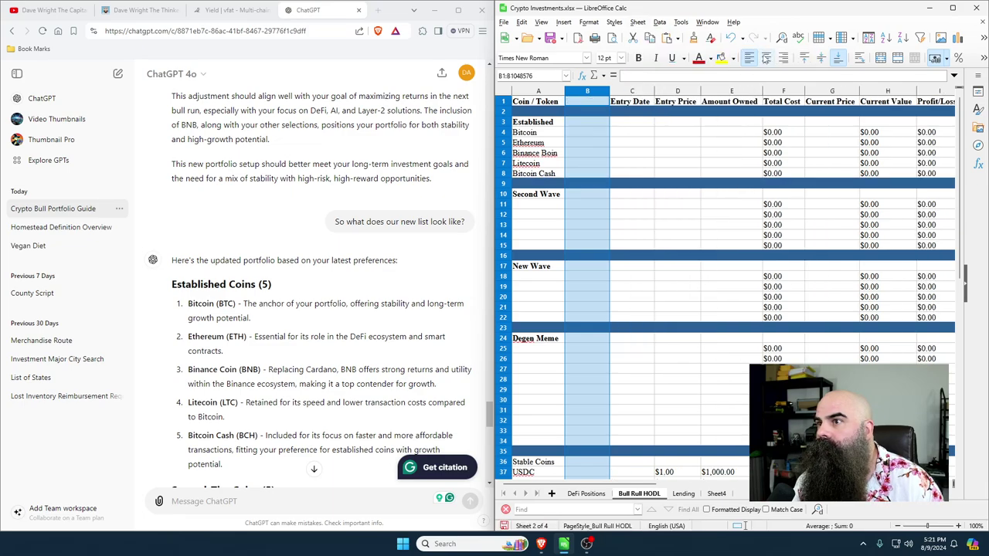
Step: Give the new column the header Token Symbol and fit the column width to its text
{"action": "left_click", "coordinate": [592, 104]}
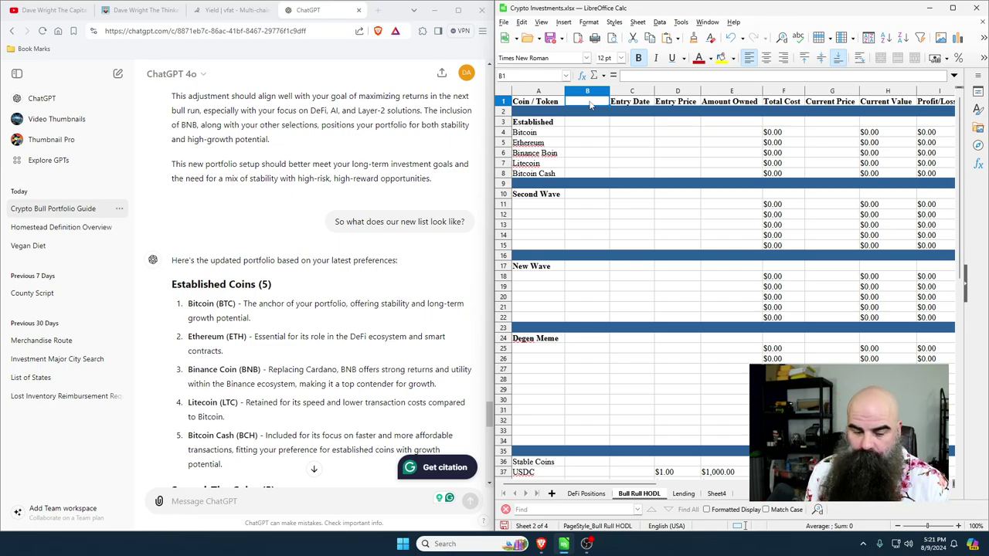
{"action": "type", "text": "Token"}
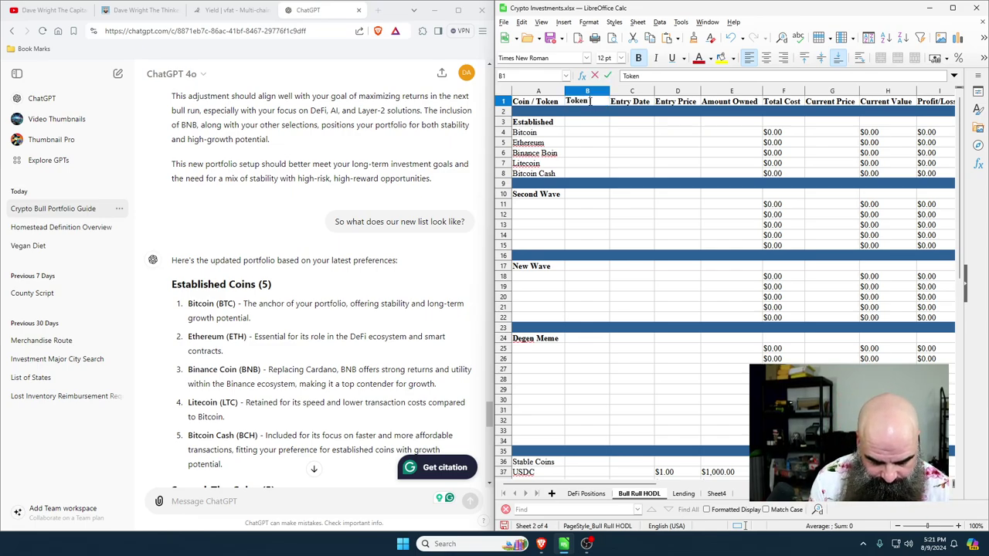
{"action": "type", "text": " Symbo"}
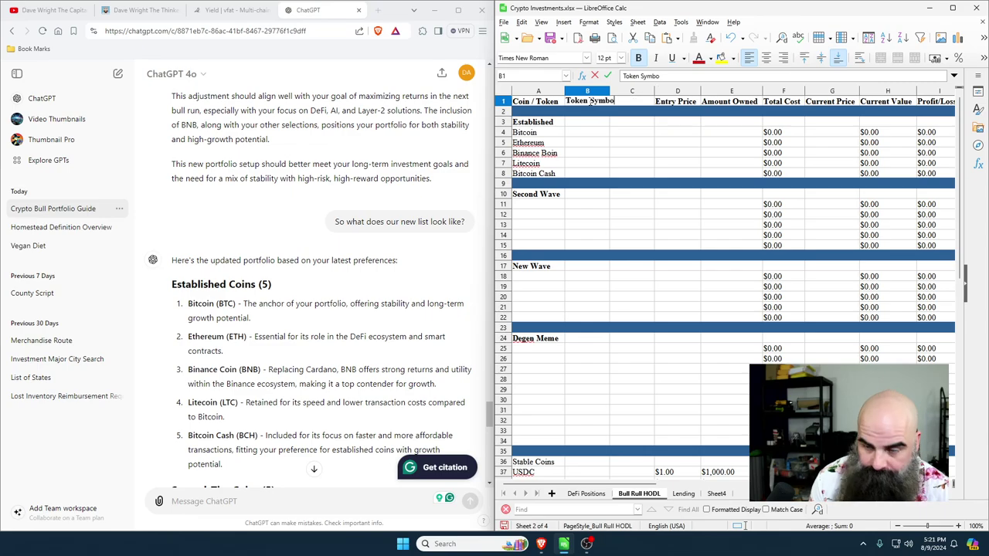
{"action": "type", "text": "l"}
{"action": "left_click", "coordinate": [585, 124]}
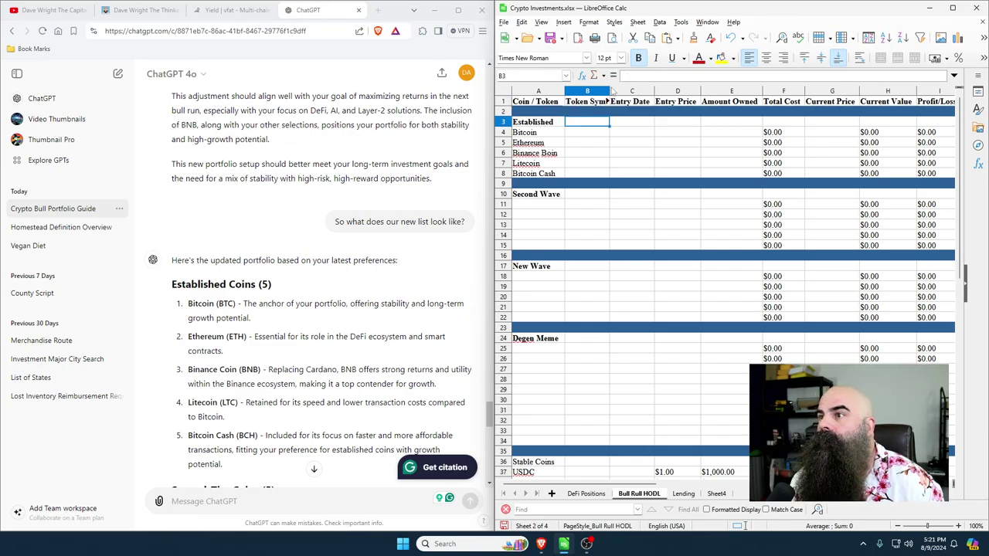
{"action": "double_click", "coordinate": [611, 91]}
Step: Enter the token symbols $BTC, $ETH and $BNB for Bitcoin, Ethereum and Binance in the Token Symbol column
{"action": "left_click", "coordinate": [589, 135]}
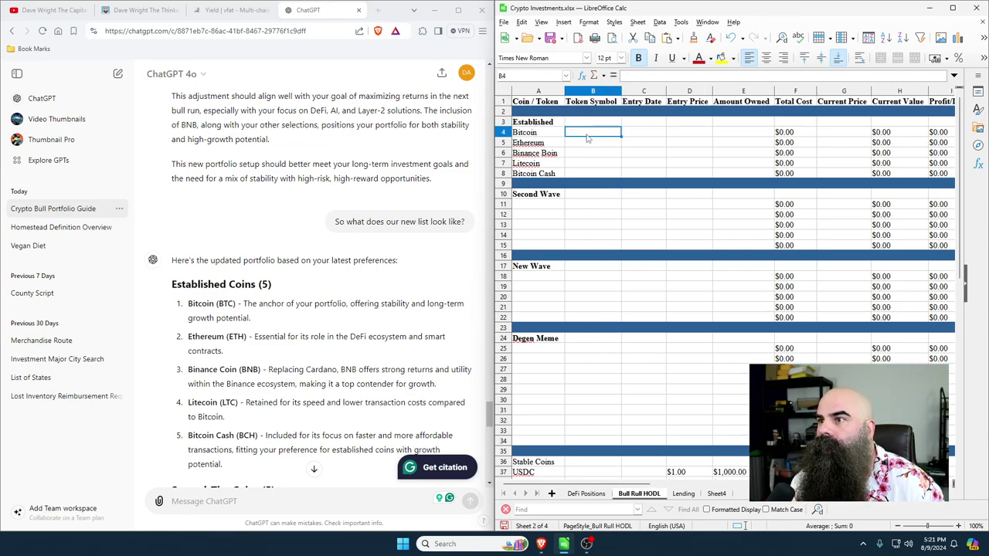
{"action": "type", "text": "$"}
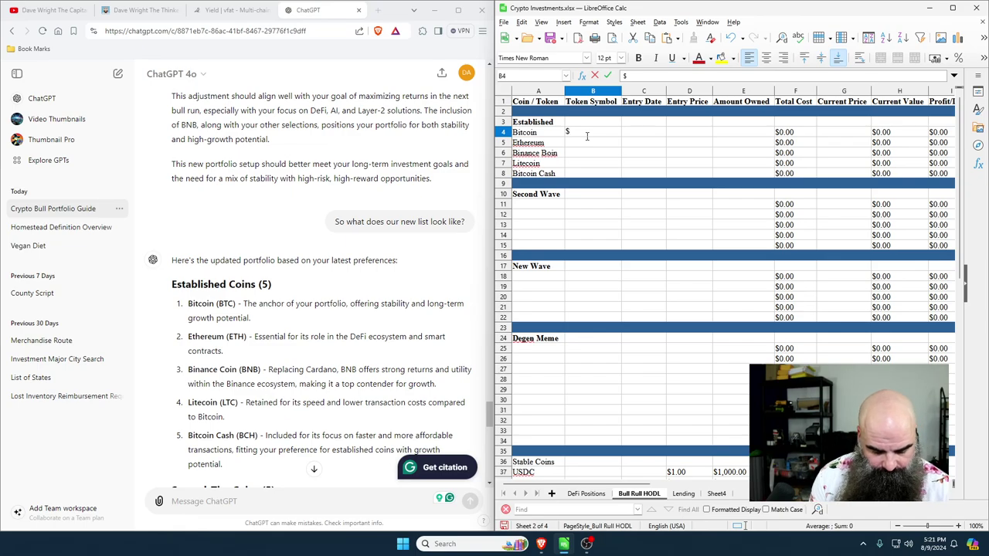
{"action": "key", "text": "Caps_Lock"}
{"action": "type", "text": "BTC"}
{"action": "key", "text": "Return"}
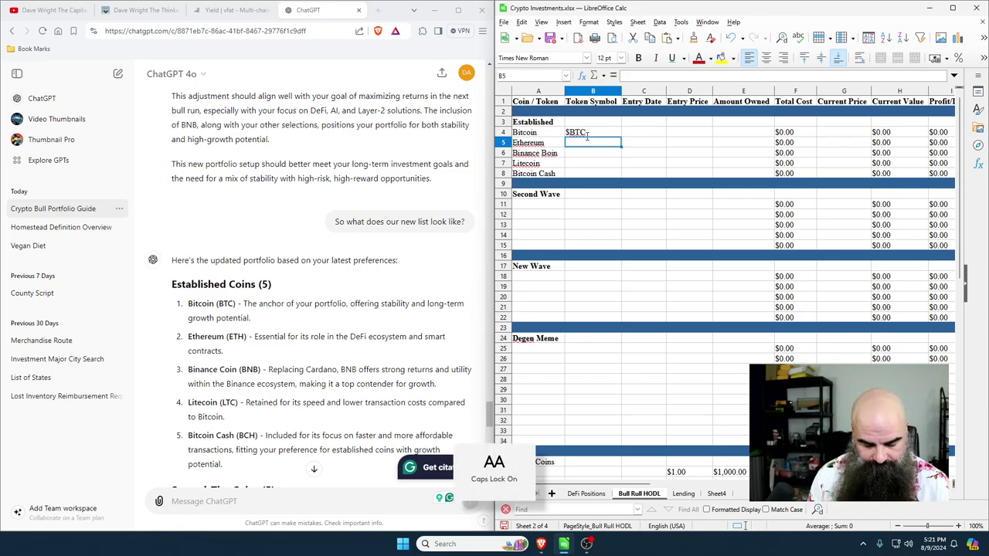
{"action": "type", "text": "$ETH"}
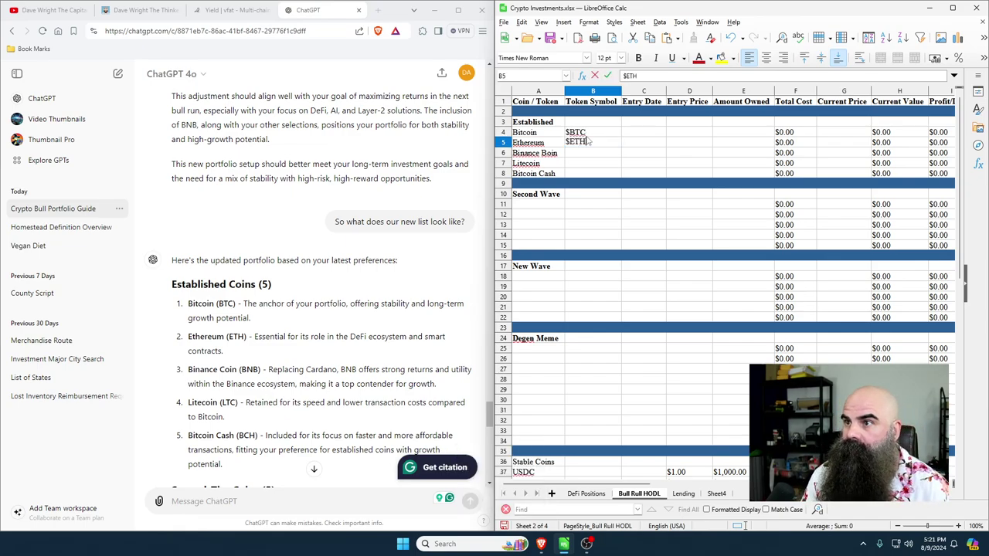
{"action": "key", "text": "Return"}
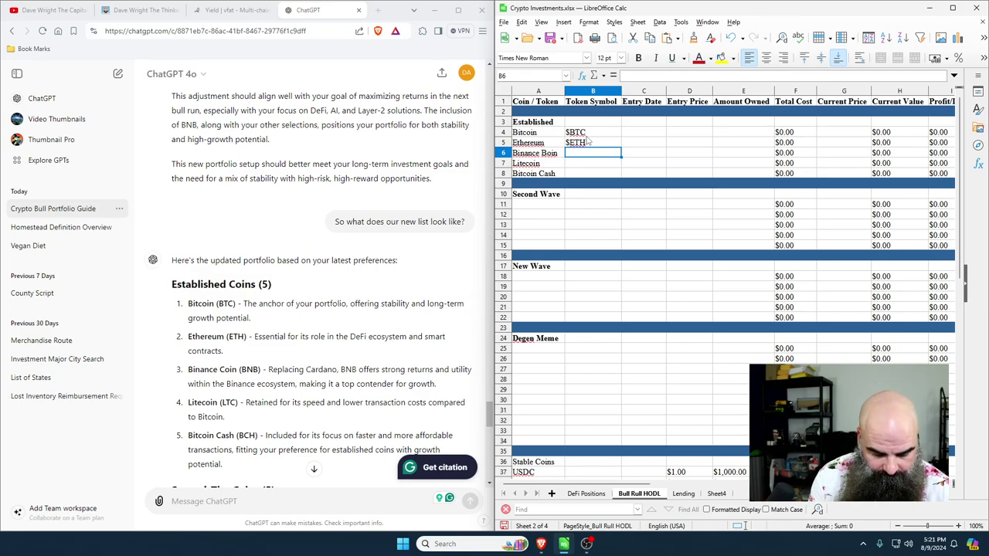
{"action": "type", "text": "$BNB"}
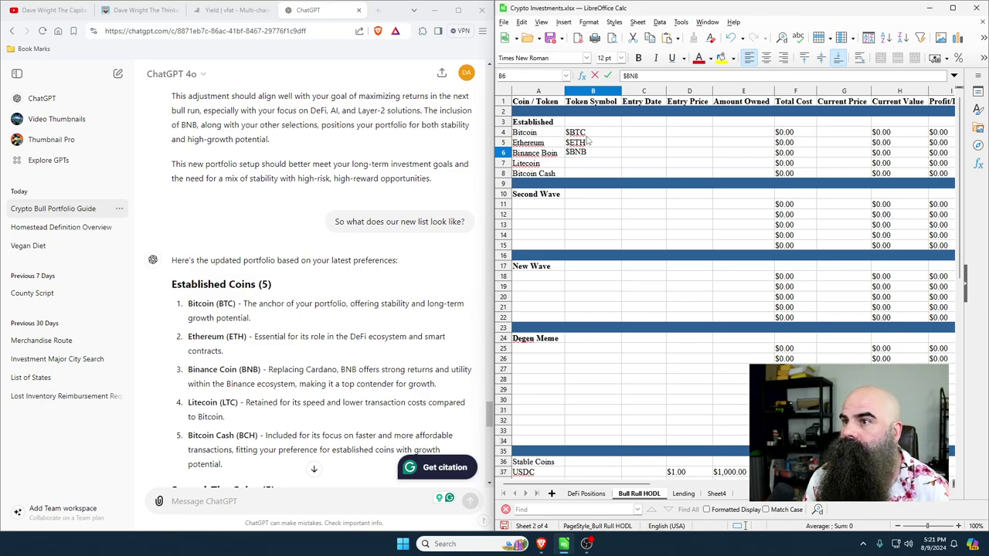
{"action": "key", "text": "Return"}
Step: Enter the token symbols $LTC for Litecoin and $BCH for Bitcoin Cash
{"action": "type", "text": "$"}
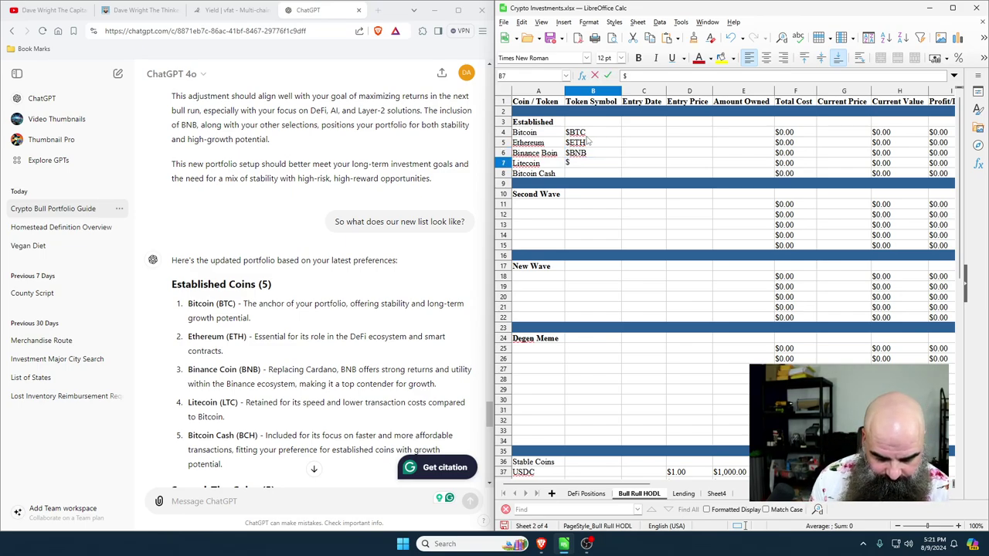
{"action": "type", "text": "T"}
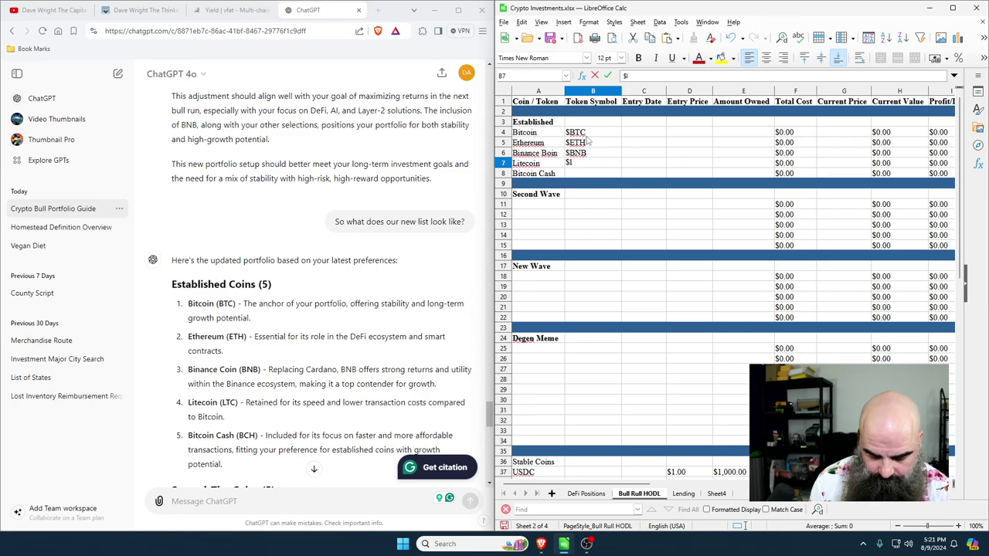
{"action": "type", "text": "TC"}
{"action": "key", "text": "Return"}
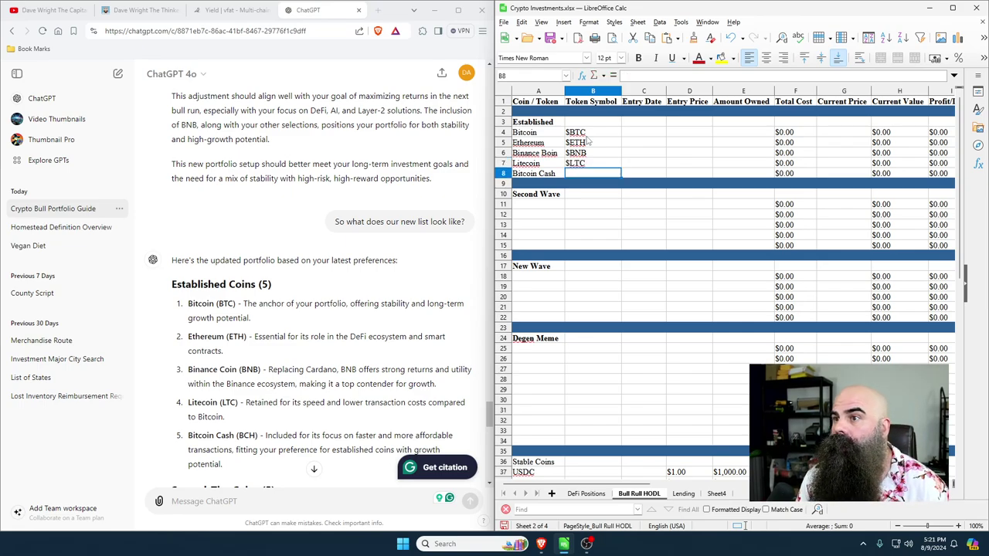
{"action": "type", "text": "$BCH"}
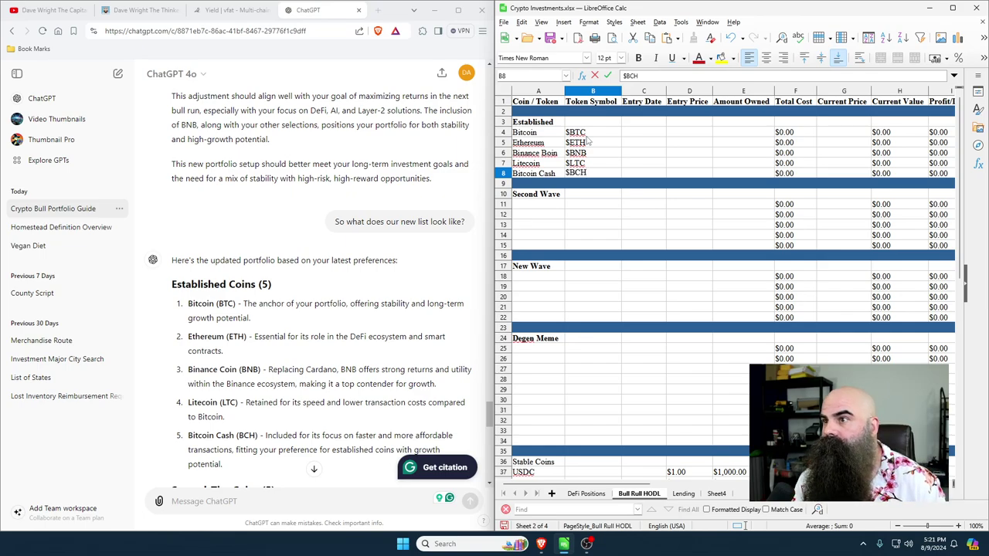
{"action": "key", "text": "Return"}
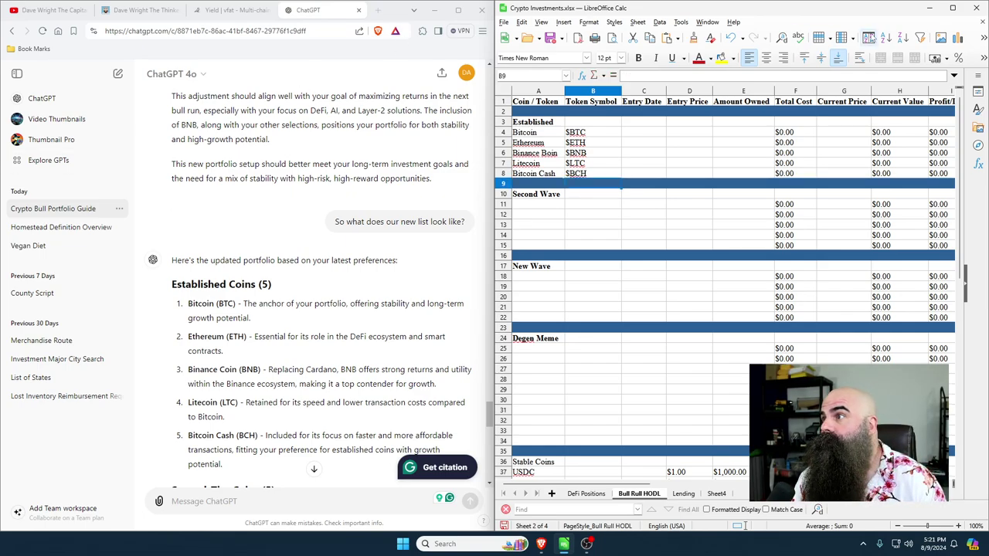
Step: Maximize the spreadsheet window and correct the coin name in cell A6 to Binance coin
{"action": "left_click", "coordinate": [953, 7]}
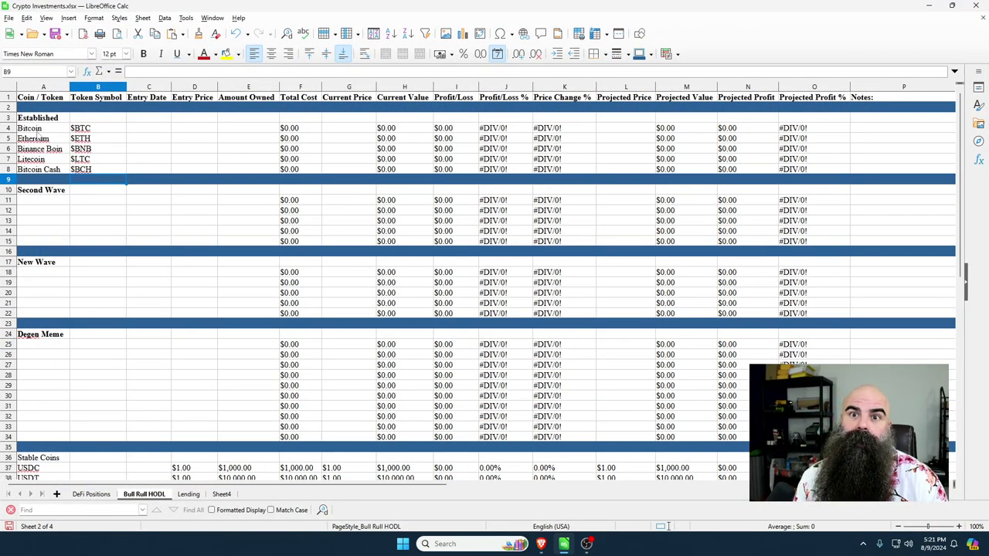
{"action": "left_click", "coordinate": [9, 128]}
{"action": "left_click", "coordinate": [9, 139]}
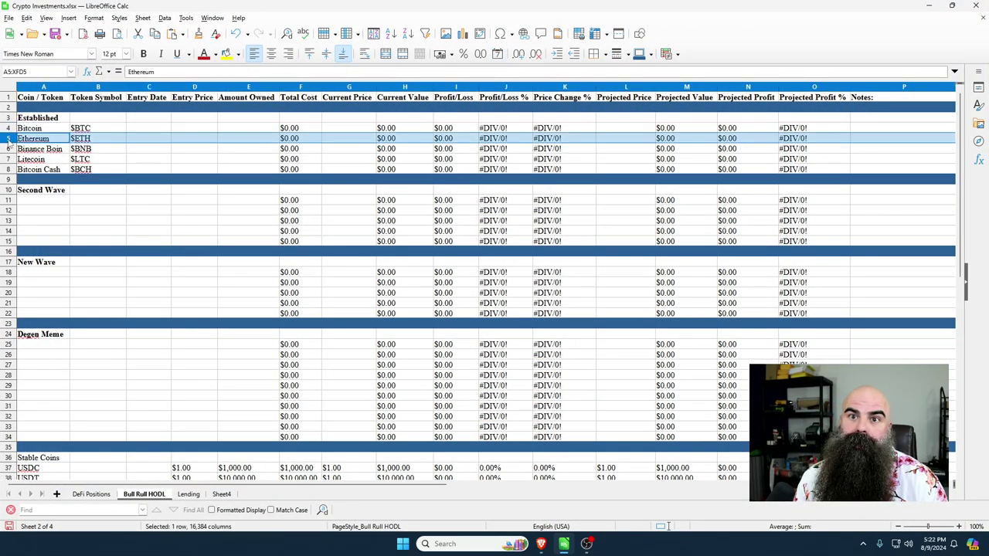
{"action": "left_click", "coordinate": [9, 149]}
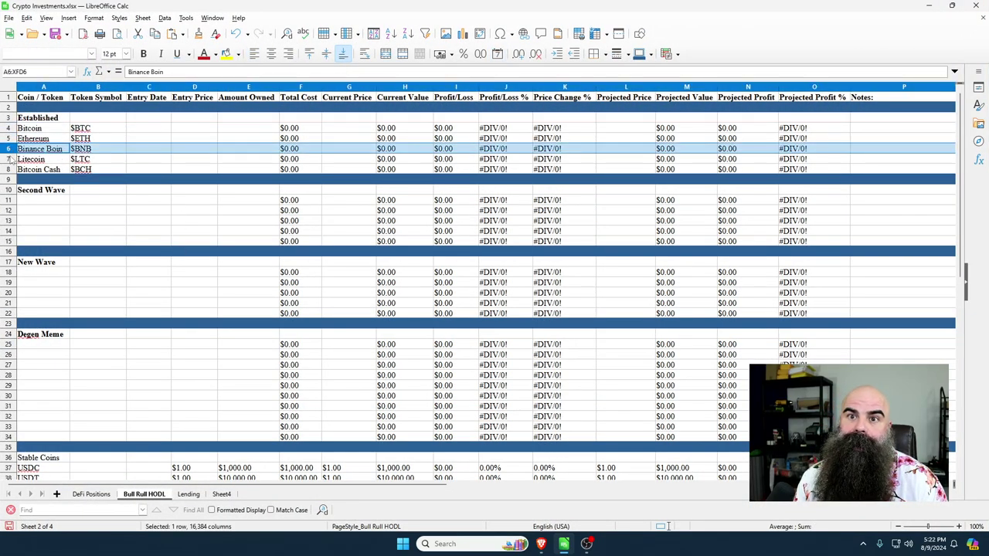
{"action": "left_click", "coordinate": [153, 72]}
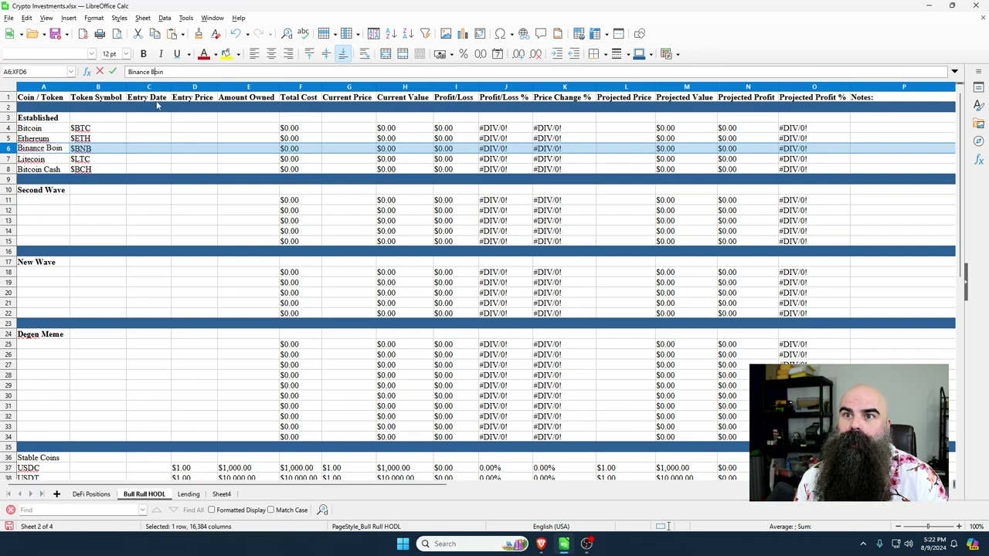
{"action": "key", "text": "BackSpace"}
{"action": "type", "text": "c"}
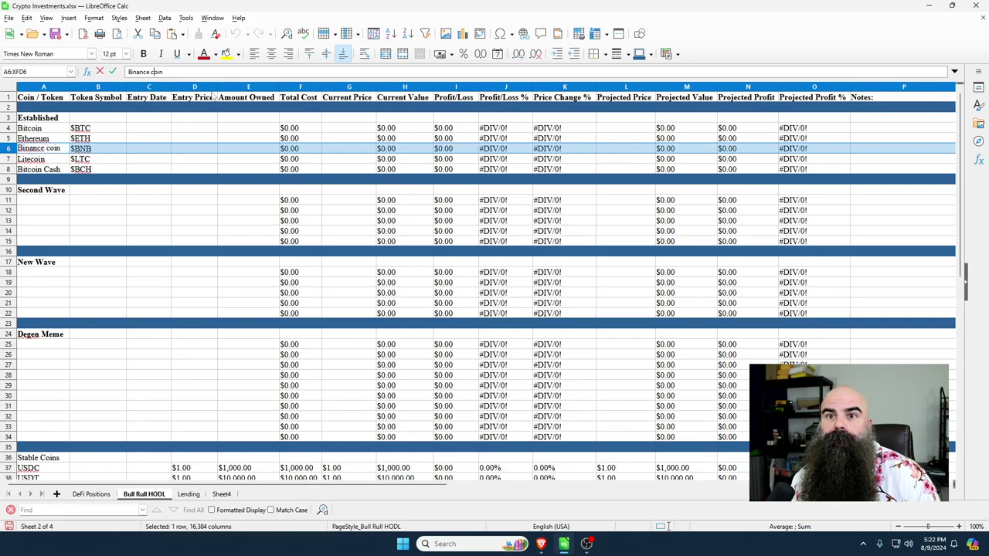
{"action": "left_click", "coordinate": [58, 162]}
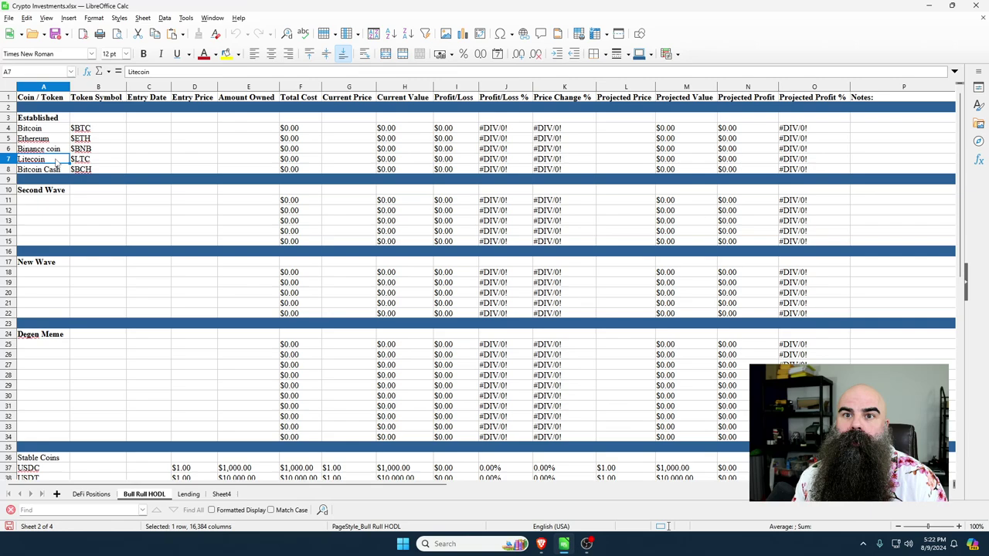
Step: Save the workbook and minimize the spreadsheet window to return to the ChatGPT conversation
{"action": "left_click", "coordinate": [10, 169]}
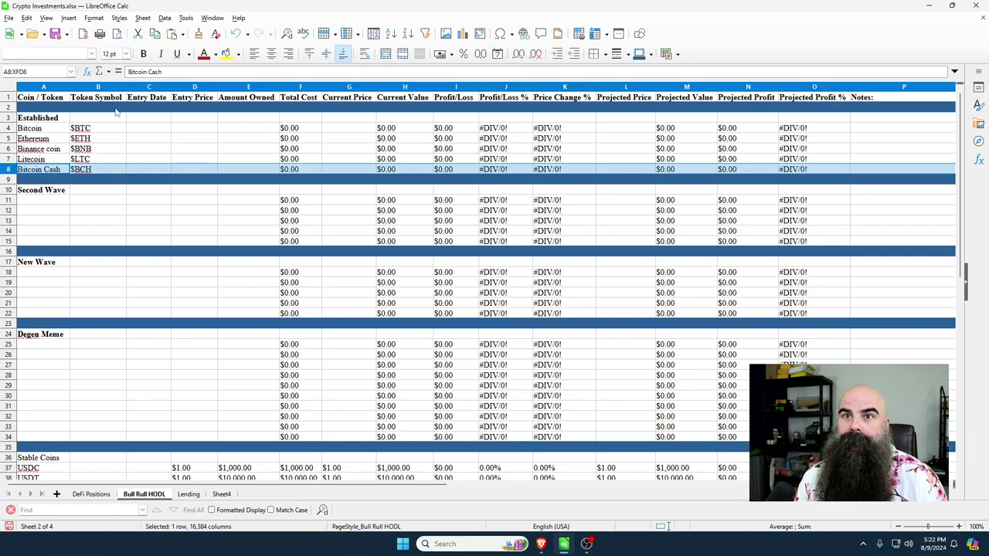
{"action": "left_click", "coordinate": [55, 34]}
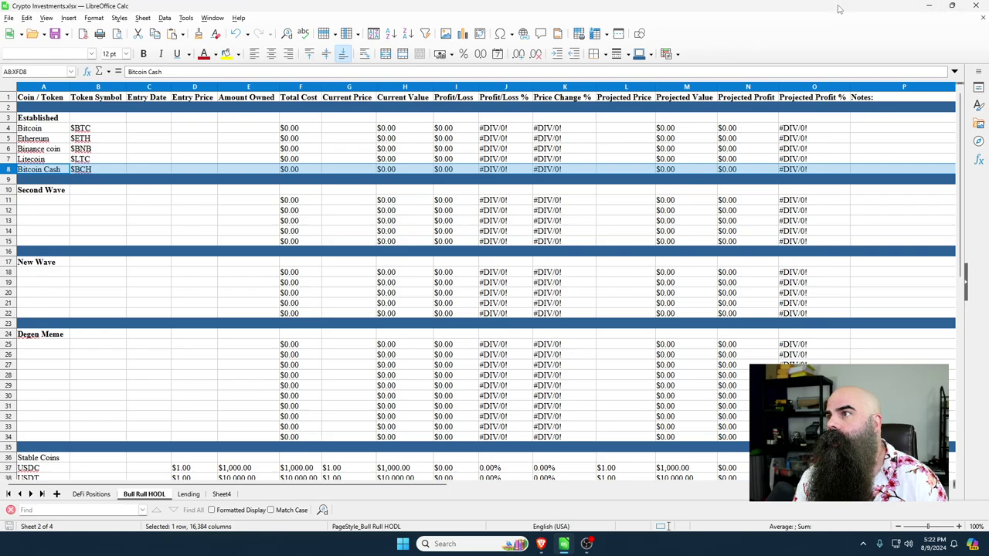
{"action": "left_click_drag", "start_coordinate": [944, 10], "coordinate": [0, 31]}
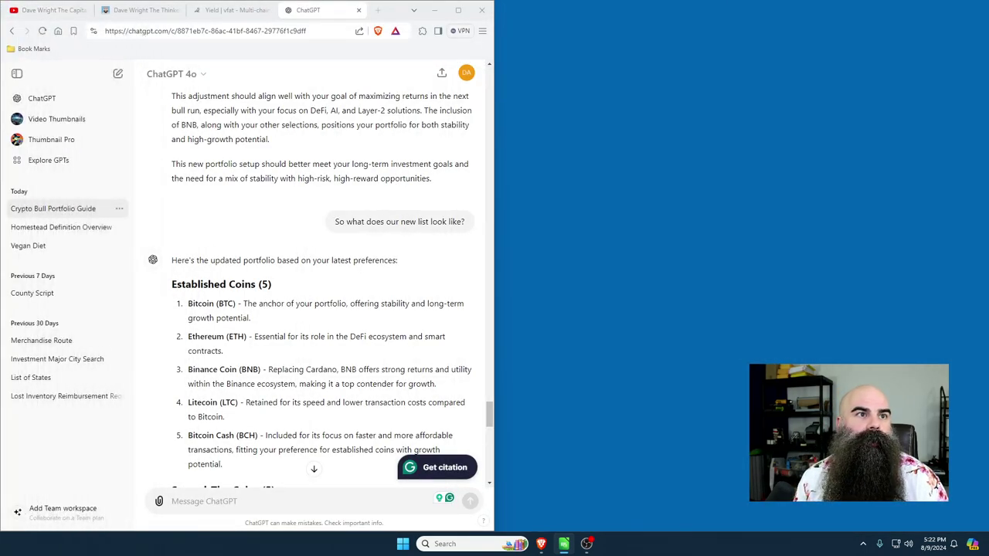
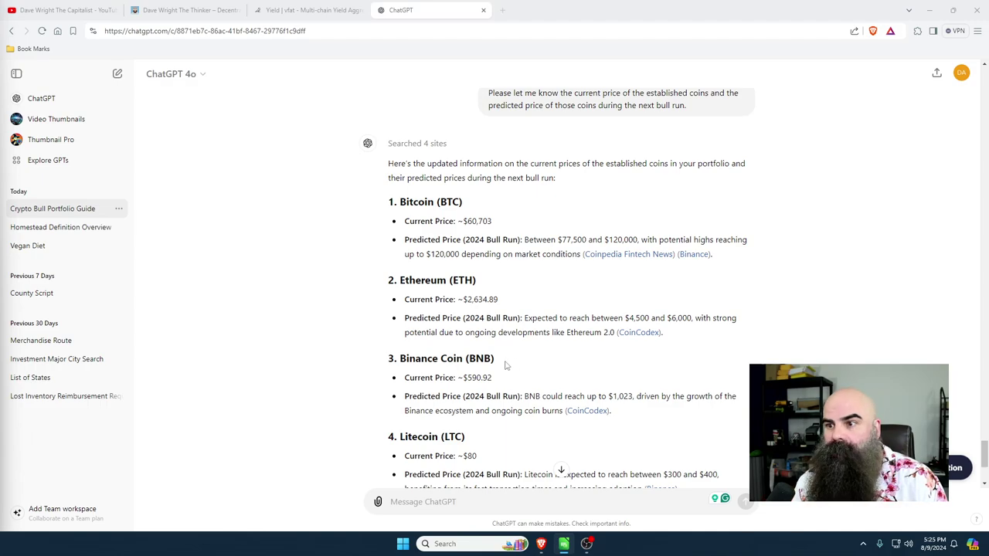
Step: Review the coin price predictions in the ChatGPT reply and open TradingView in a new tab from the Technical Analysis Tools bookmarks
{"action": "scroll", "coordinate": [456, 315], "scroll_direction": "down", "scroll_amount": 2}
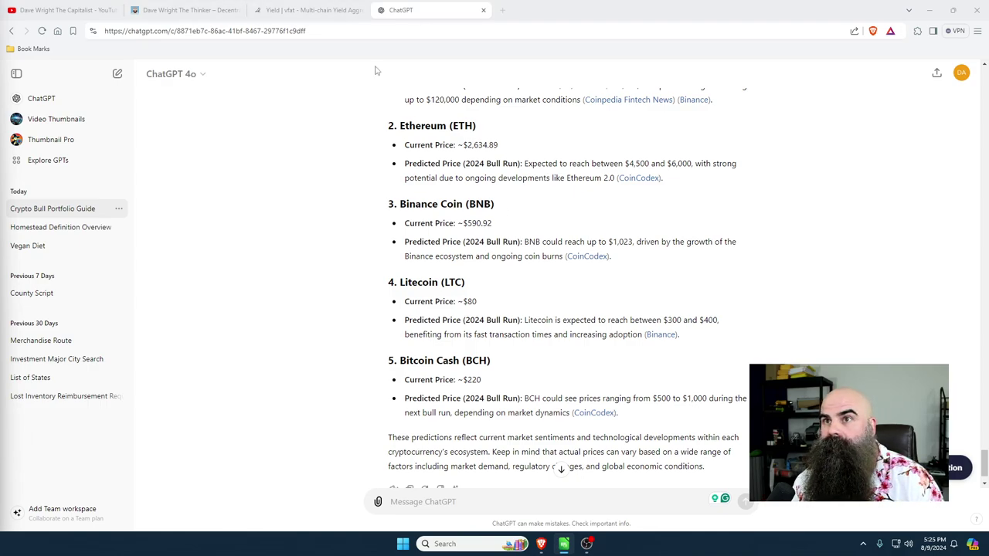
{"action": "left_click", "coordinate": [504, 11]}
{"action": "left_click", "coordinate": [40, 51]}
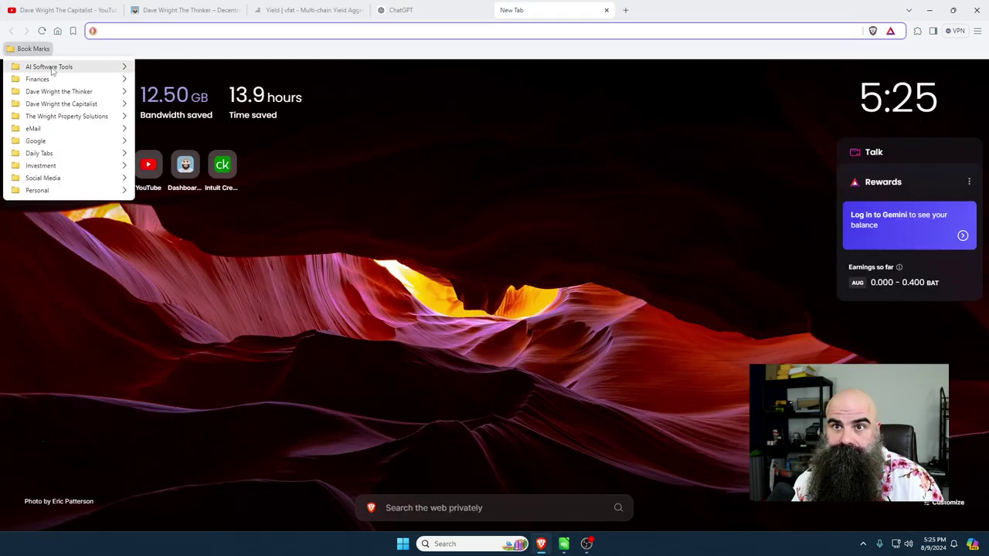
{"action": "mouse_move", "coordinate": [40, 170]}
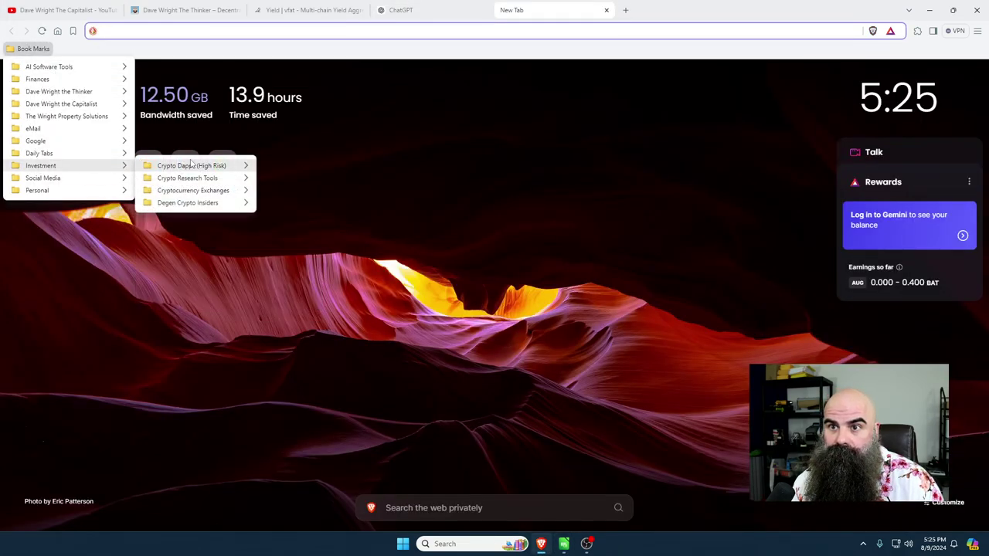
{"action": "mouse_move", "coordinate": [181, 191]}
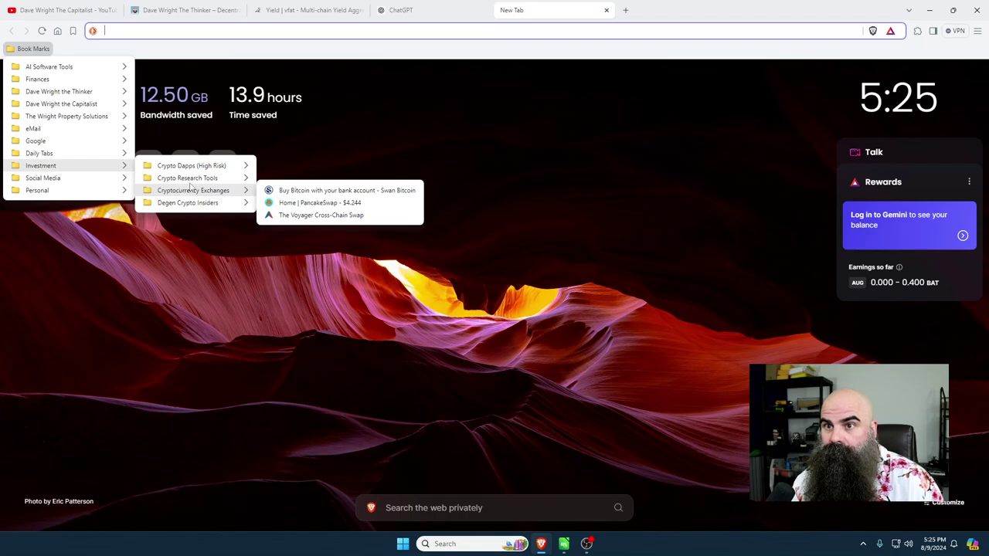
{"action": "mouse_move", "coordinate": [305, 328]}
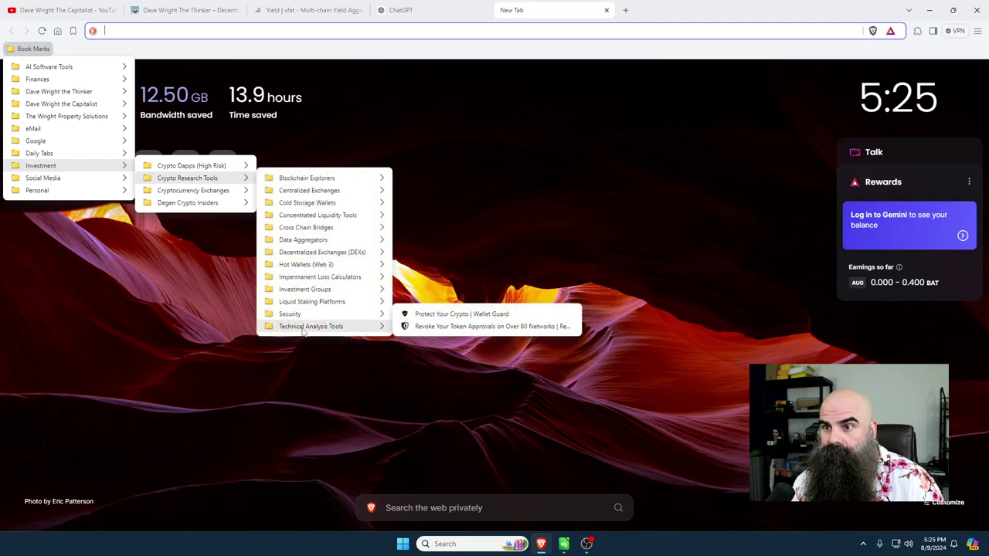
{"action": "left_click", "coordinate": [433, 339]}
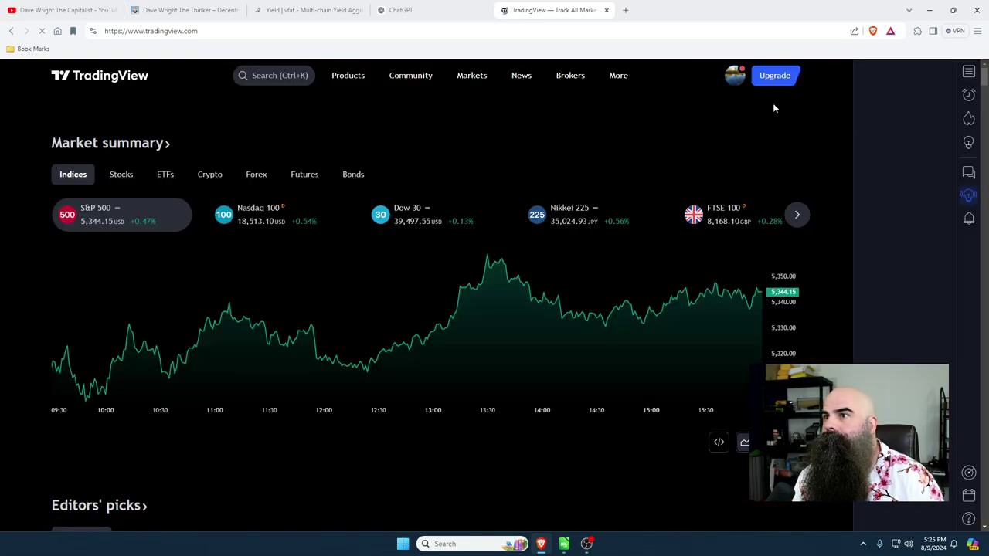
Step: Open the full Bitcoin / U.S. Dollar chart from the crypto market summary
{"action": "scroll", "coordinate": [317, 455], "scroll_direction": "down", "scroll_amount": 4}
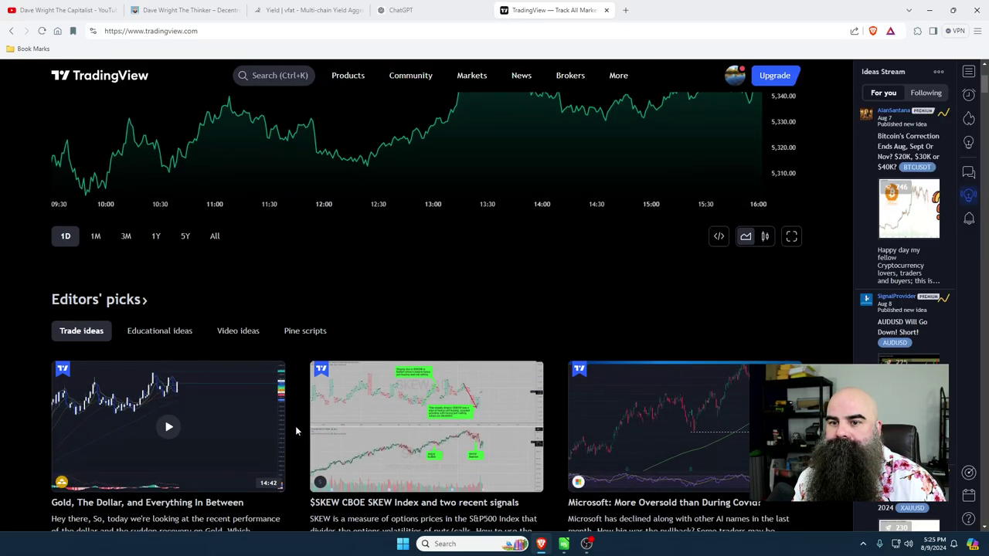
{"action": "scroll", "coordinate": [294, 425], "scroll_direction": "up", "scroll_amount": 4}
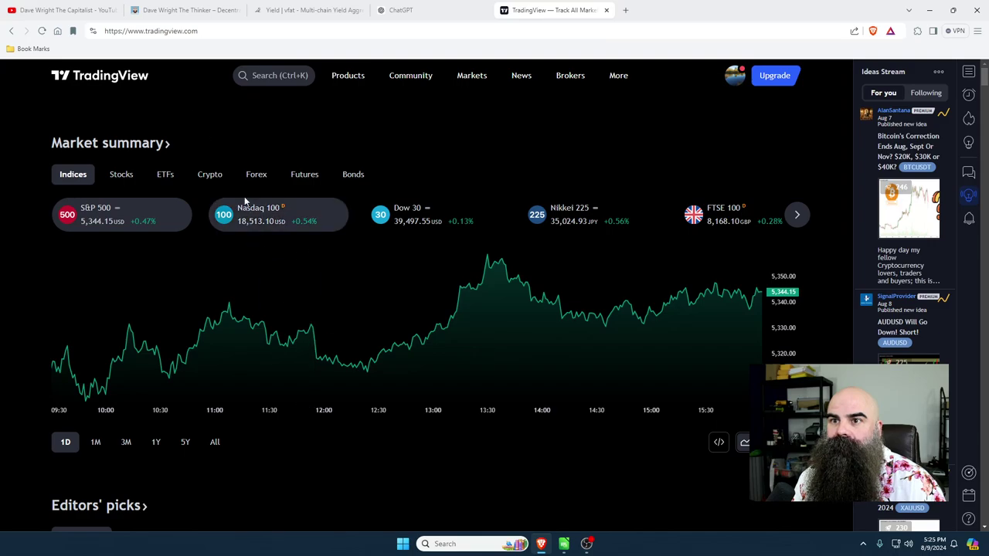
{"action": "left_click", "coordinate": [212, 175]}
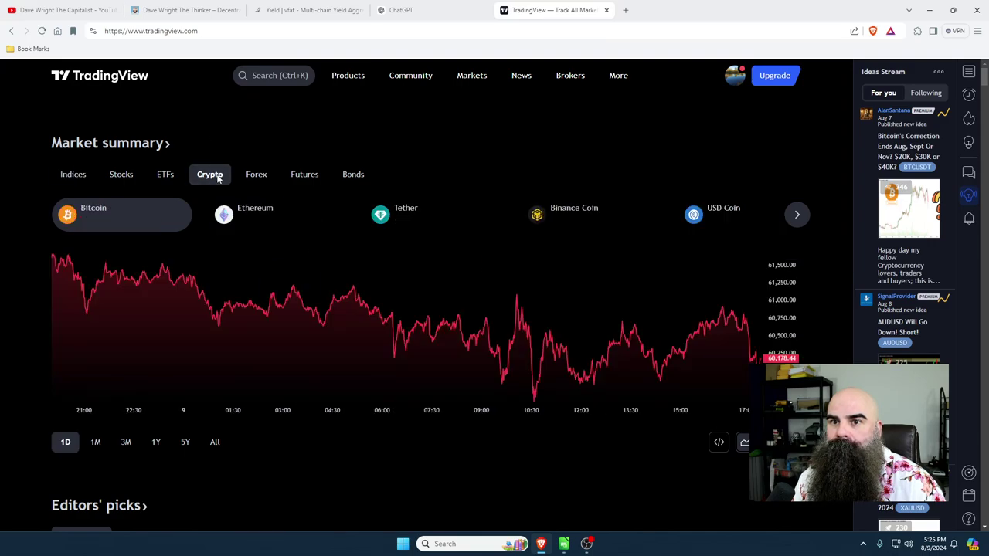
{"action": "left_click", "coordinate": [124, 214]}
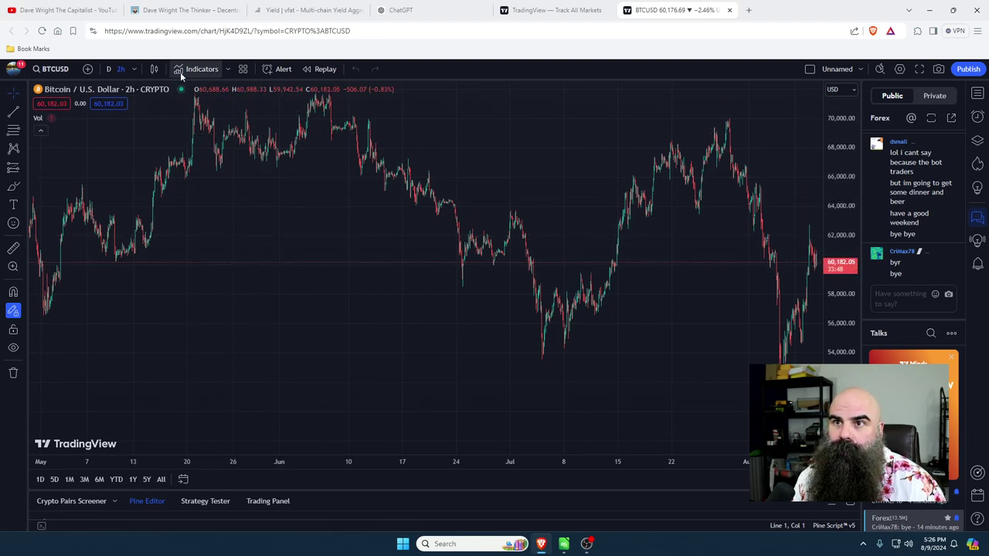
Step: Try the one-year range and the 2-hour interval on the Bitcoin chart while going back through its price history
{"action": "left_click", "coordinate": [133, 480]}
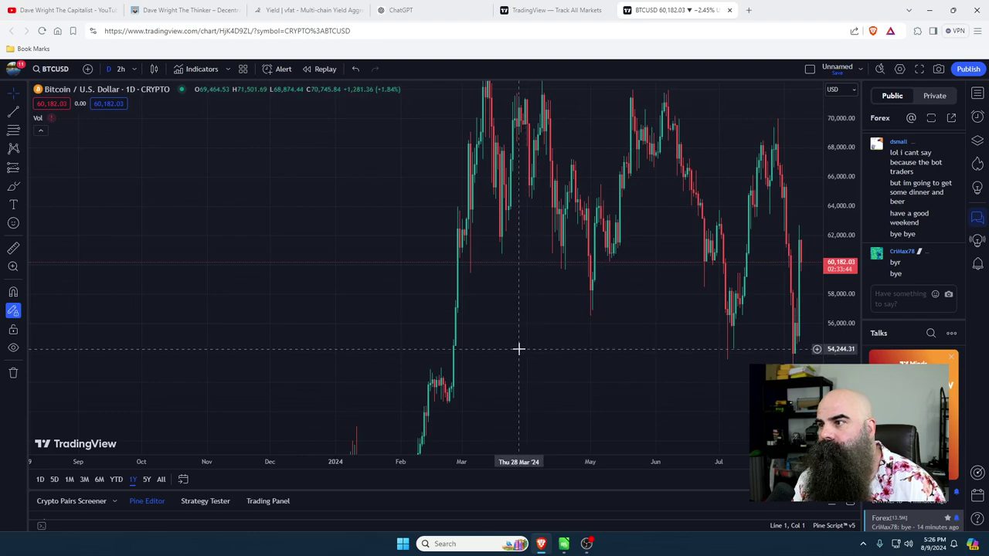
{"action": "scroll", "coordinate": [518, 349], "scroll_direction": "down", "scroll_amount": 5}
{"action": "left_click_drag", "start_coordinate": [471, 369], "coordinate": [371, 200]}
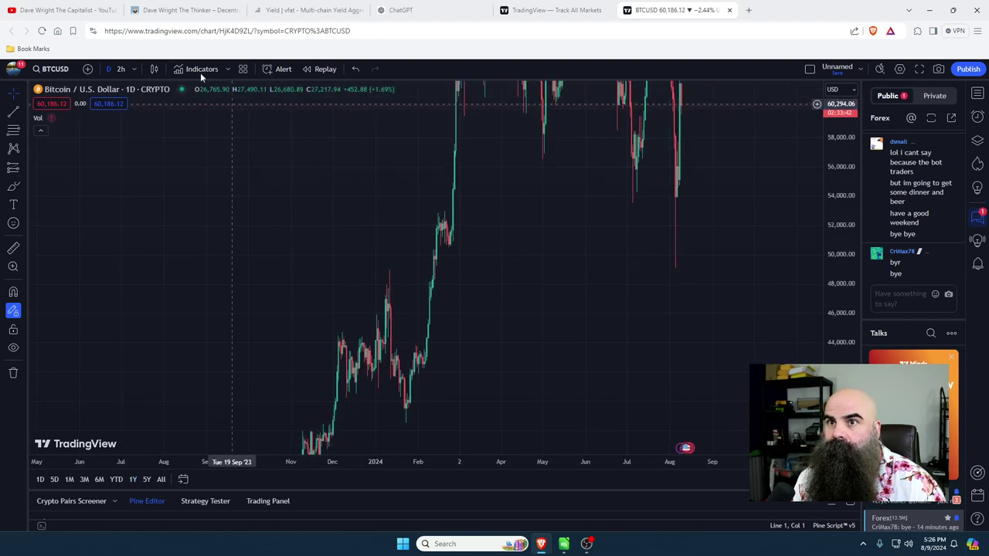
{"action": "left_click", "coordinate": [121, 69]}
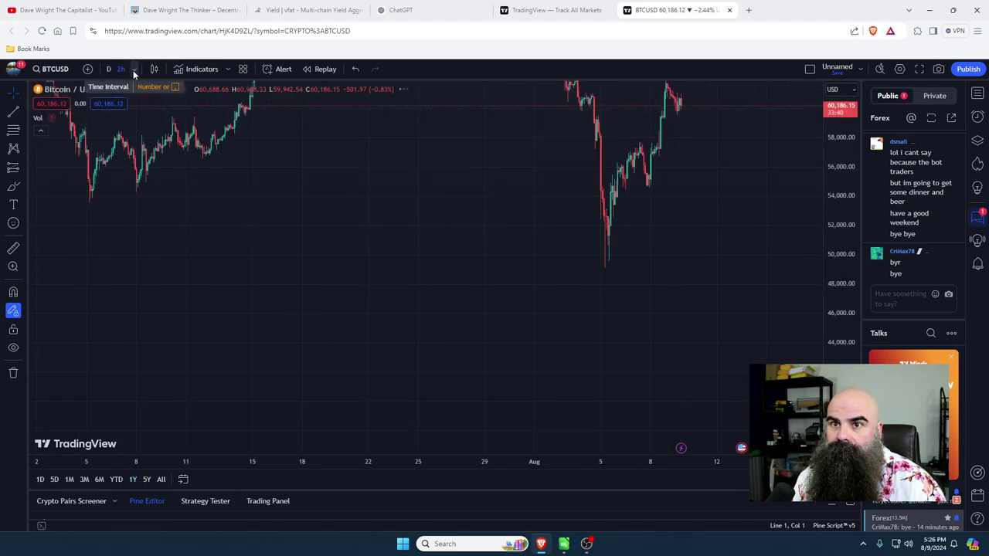
{"action": "left_click_drag", "start_coordinate": [299, 232], "coordinate": [515, 360]}
{"action": "mouse_move", "coordinate": [444, 292]}
{"action": "left_mouse_down"}
{"action": "mouse_move", "coordinate": [353, 320]}
{"action": "mouse_move", "coordinate": [457, 287]}
{"action": "mouse_move", "coordinate": [250, 343]}
{"action": "mouse_move", "coordinate": [412, 150]}
{"action": "mouse_move", "coordinate": [418, 175]}
{"action": "mouse_move", "coordinate": [329, 283]}
{"action": "mouse_move", "coordinate": [678, 214]}
{"action": "mouse_move", "coordinate": [327, 326]}
{"action": "mouse_move", "coordinate": [536, 165]}
{"action": "mouse_move", "coordinate": [194, 301]}
{"action": "mouse_move", "coordinate": [695, 325]}
{"action": "mouse_move", "coordinate": [638, 314]}
{"action": "left_mouse_up"}
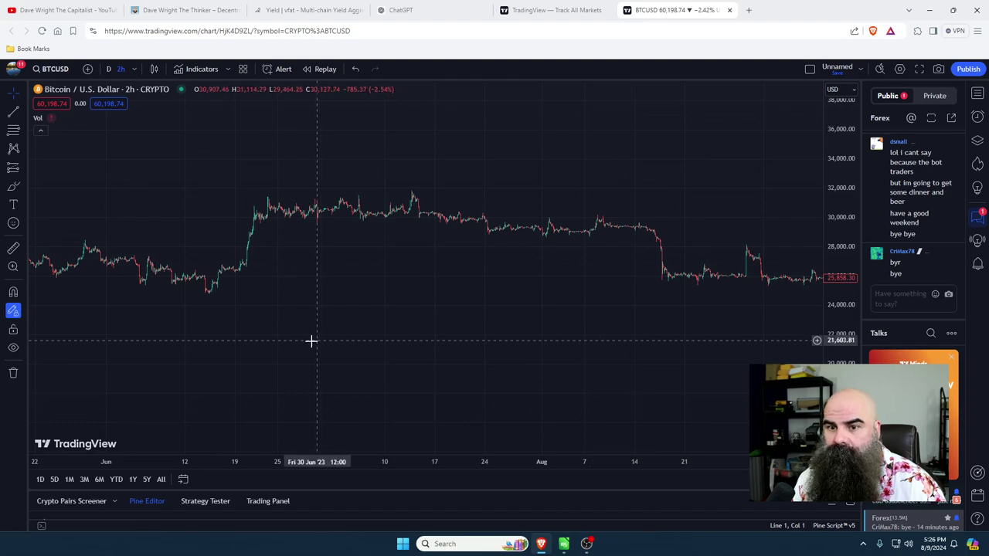
Step: Set the Bitcoin chart to the one-year range and examine the daily price history from 2022 through 2023
{"action": "left_click", "coordinate": [132, 479]}
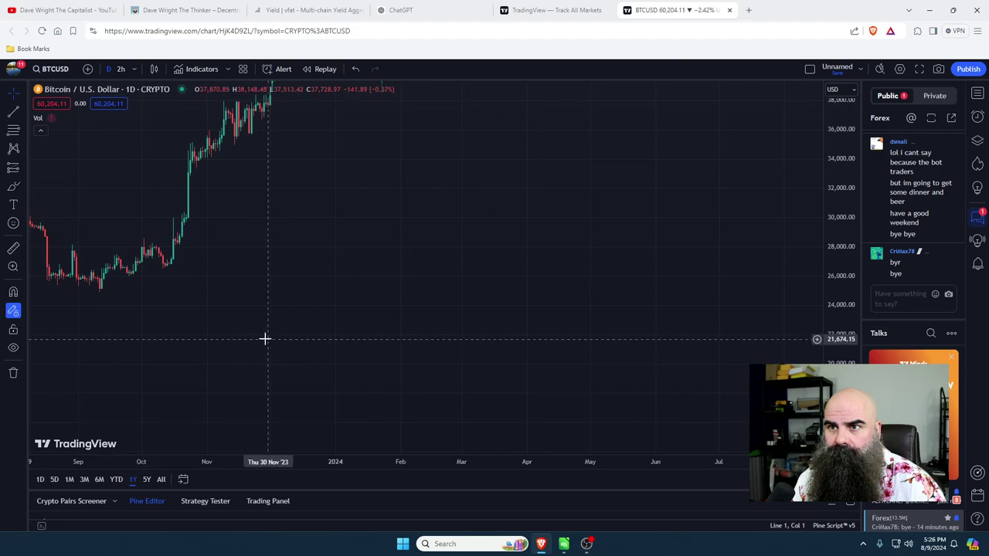
{"action": "left_click_drag", "start_coordinate": [298, 234], "coordinate": [487, 307]}
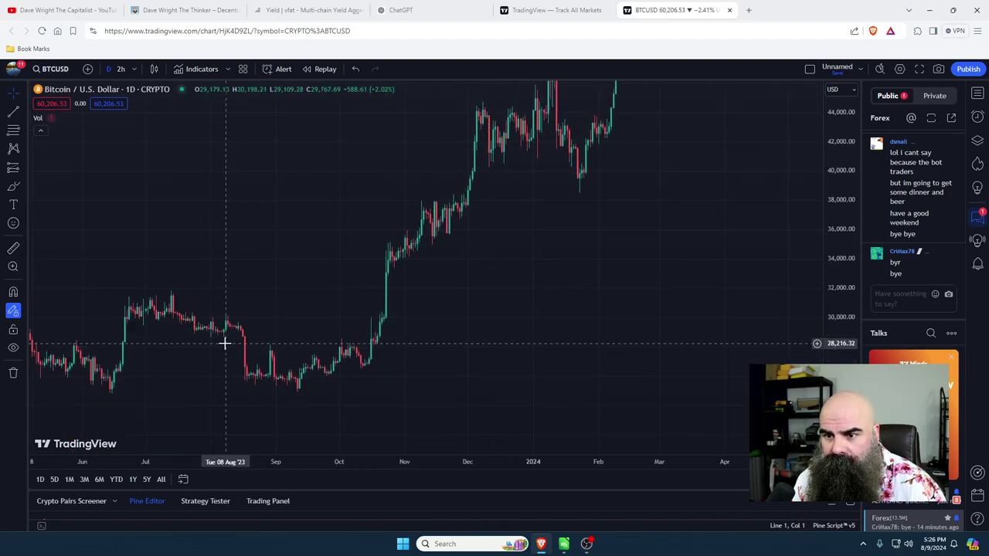
{"action": "left_click_drag", "start_coordinate": [224, 343], "coordinate": [791, 317]}
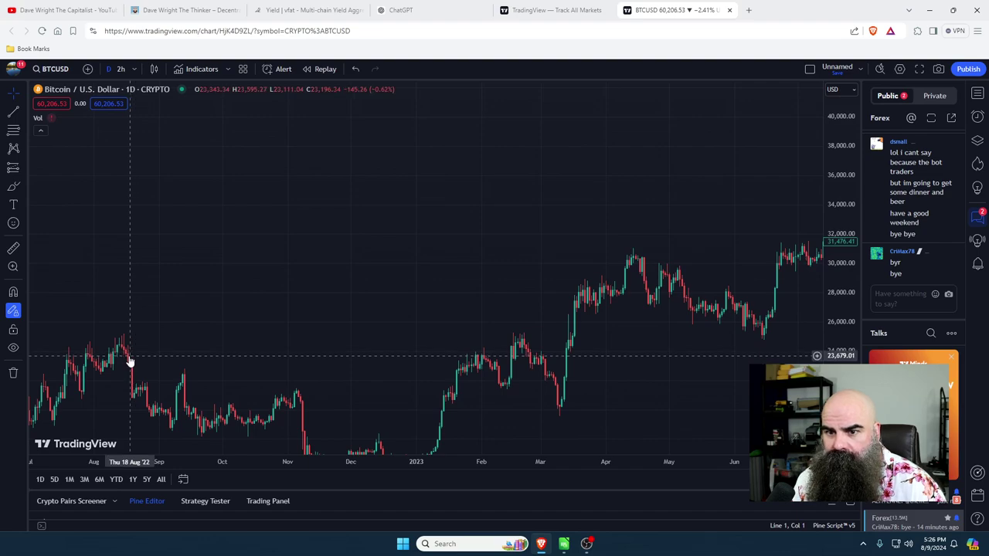
{"action": "left_click_drag", "start_coordinate": [641, 237], "coordinate": [406, 230]}
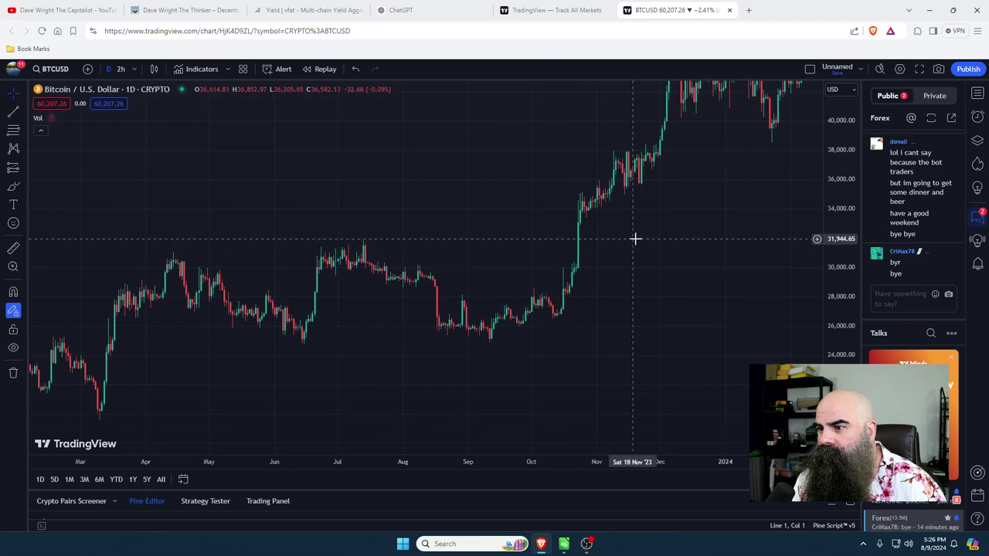
{"action": "left_click_drag", "start_coordinate": [636, 236], "coordinate": [364, 349]}
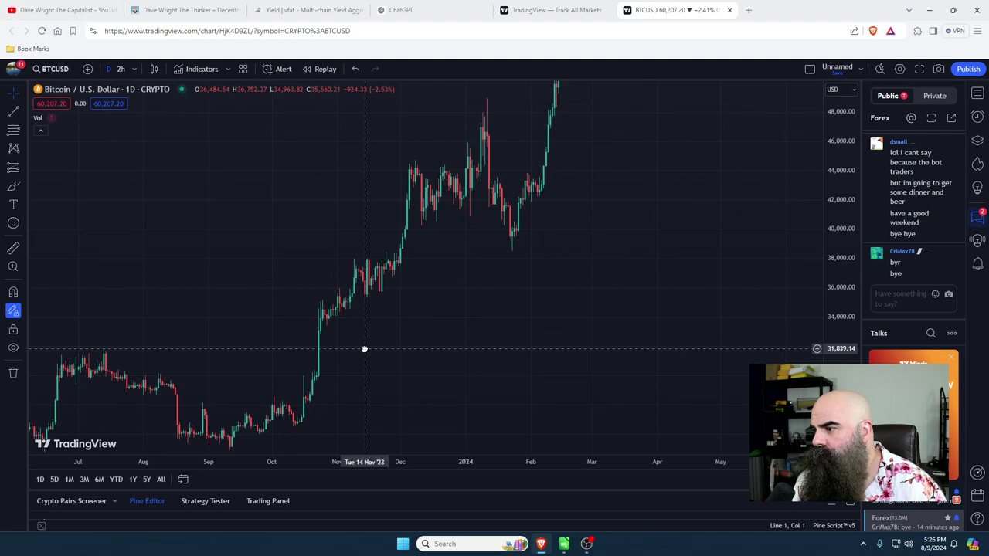
{"action": "left_click_drag", "start_coordinate": [364, 349], "coordinate": [624, 265]}
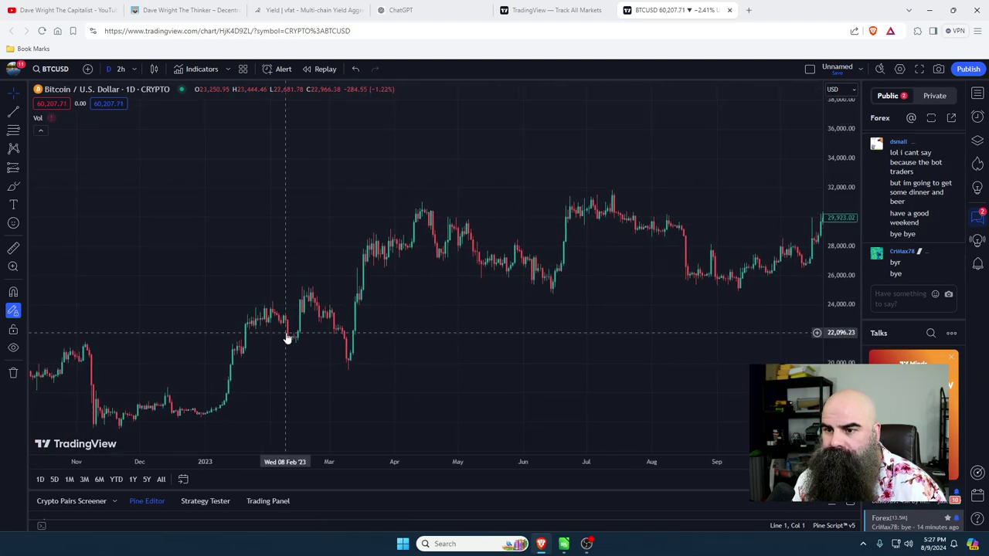
{"action": "left_click_drag", "start_coordinate": [108, 343], "coordinate": [642, 248]}
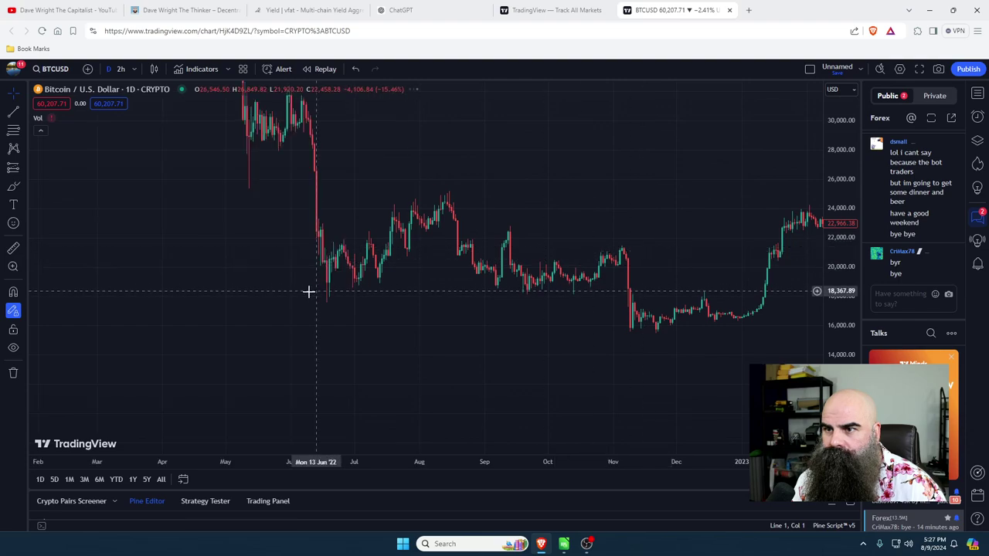
{"action": "left_click_drag", "start_coordinate": [309, 289], "coordinate": [498, 463]}
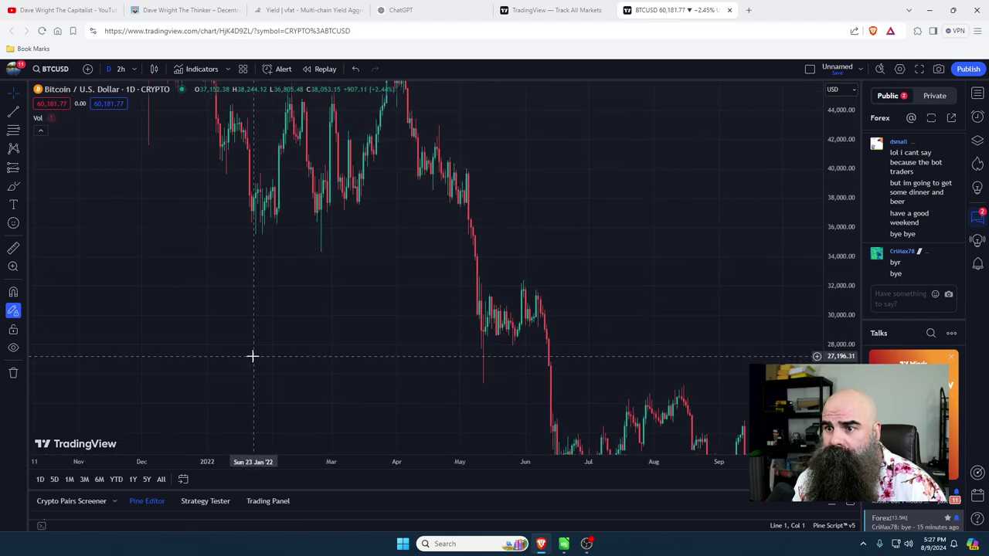
{"action": "left_click_drag", "start_coordinate": [252, 356], "coordinate": [153, 323]}
{"action": "mouse_move", "coordinate": [567, 304]}
{"action": "left_mouse_down"}
{"action": "mouse_move", "coordinate": [299, 137]}
{"action": "mouse_move", "coordinate": [439, 233]}
{"action": "left_mouse_up"}
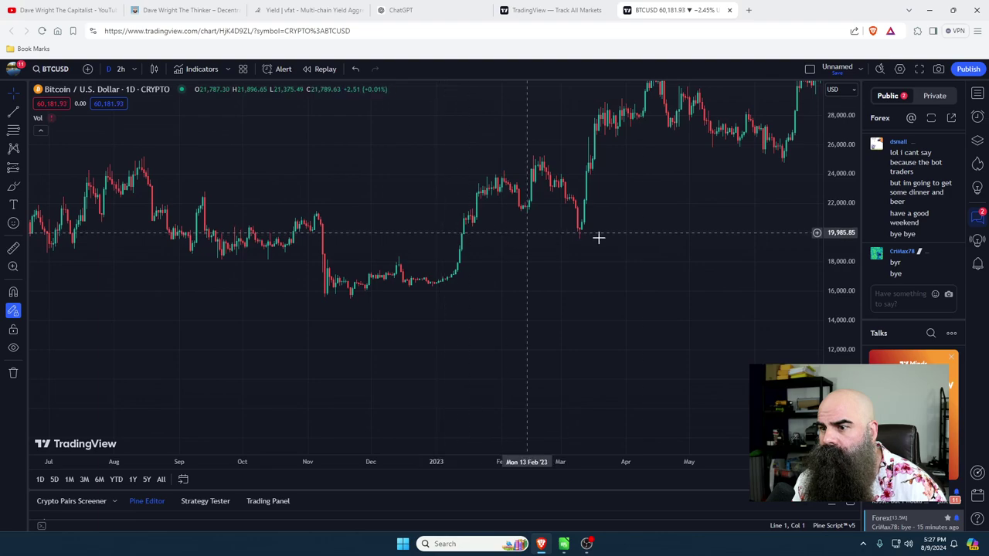
{"action": "left_click_drag", "start_coordinate": [598, 236], "coordinate": [333, 256]}
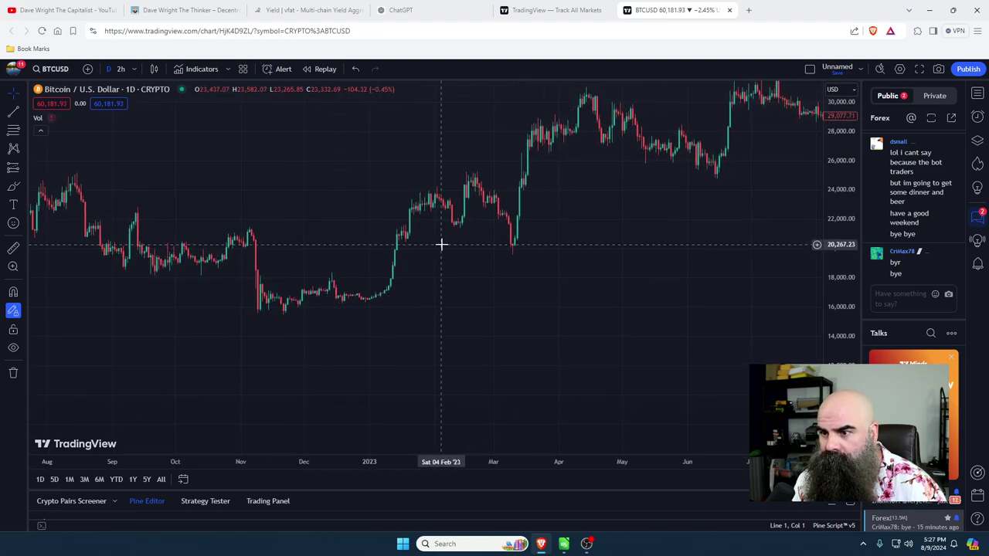
Step: Draw a single vertical line on the Bitcoin chart at 1 January 2023
{"action": "left_click", "coordinate": [24, 114]}
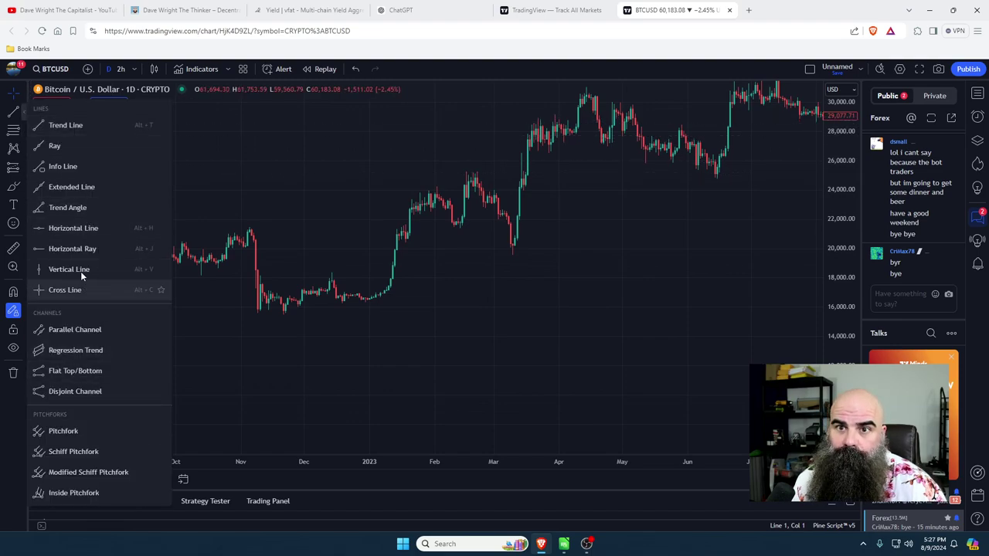
{"action": "left_click", "coordinate": [69, 125]}
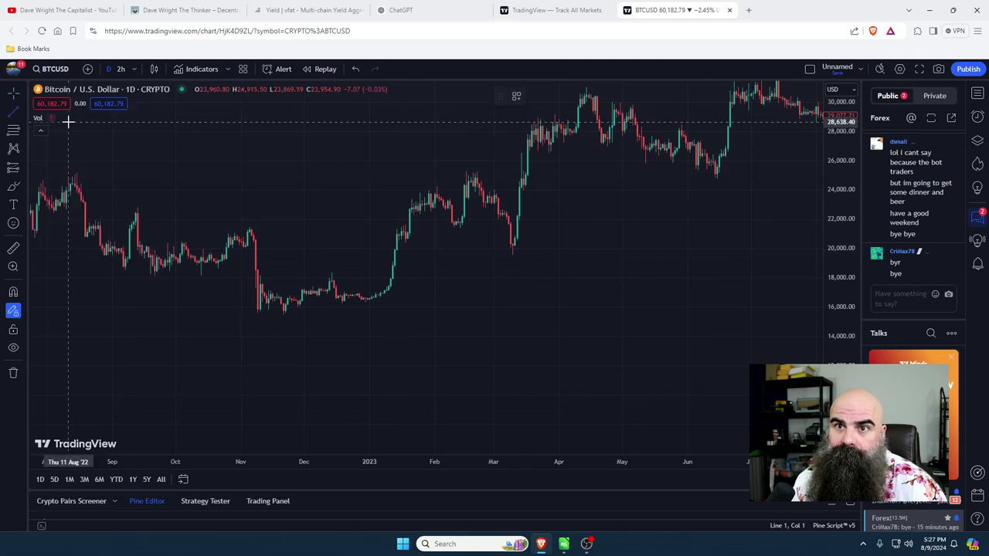
{"action": "left_click", "coordinate": [25, 114]}
{"action": "left_click", "coordinate": [80, 272]}
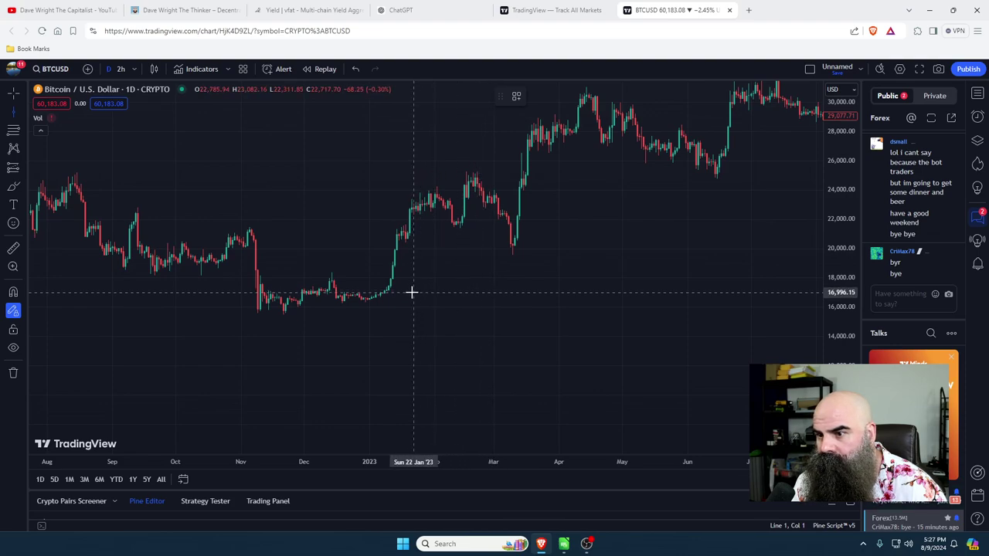
{"action": "left_click", "coordinate": [369, 296]}
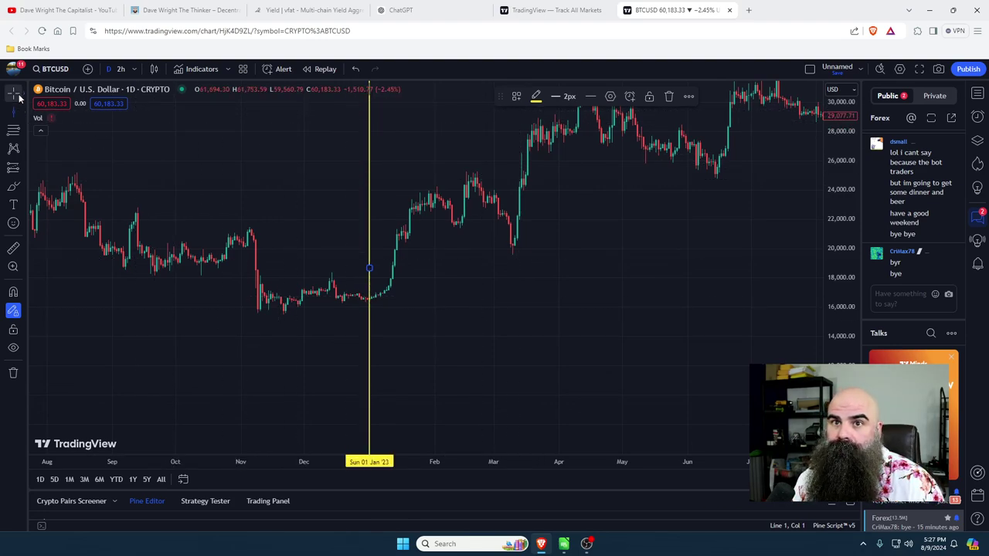
{"action": "left_click", "coordinate": [633, 232]}
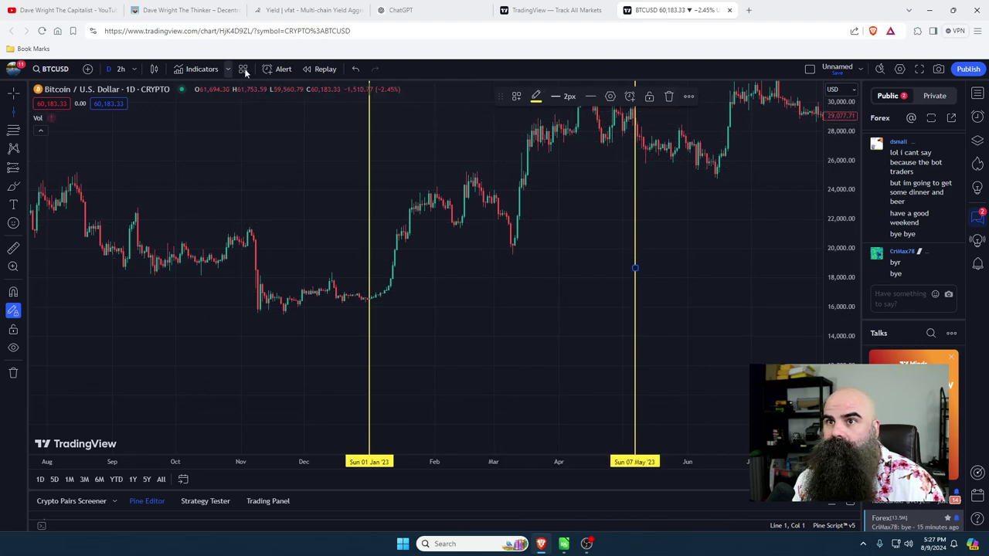
{"action": "left_click", "coordinate": [354, 69]}
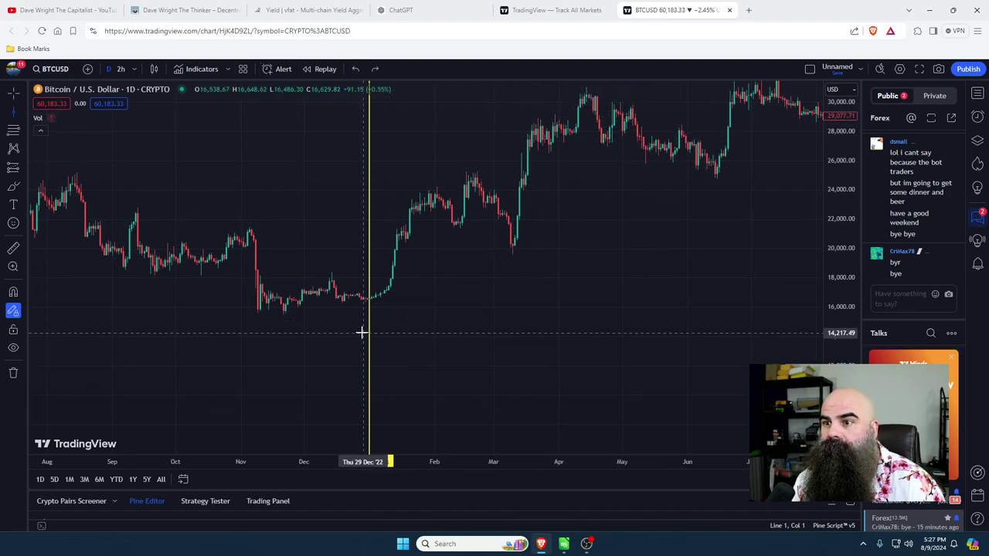
{"action": "left_click", "coordinate": [370, 298]}
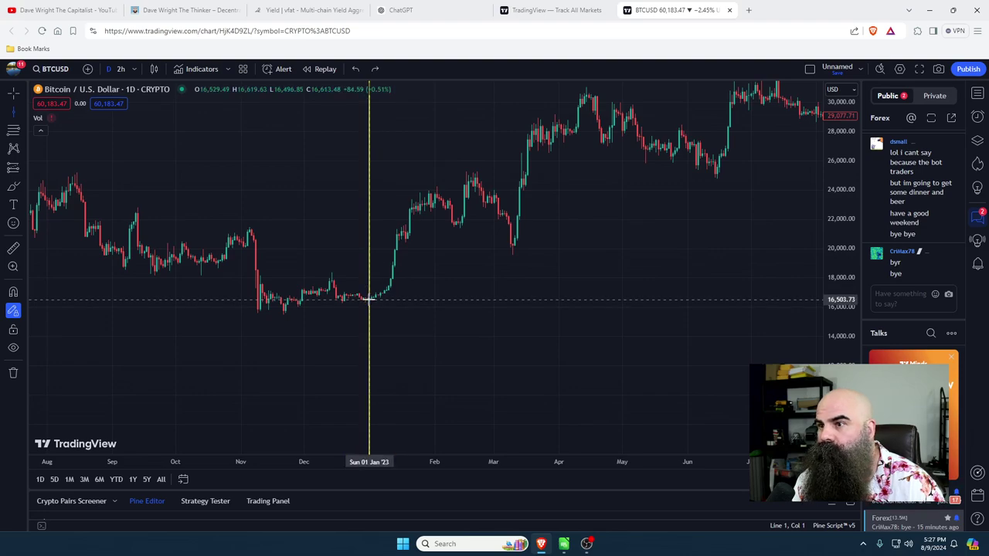
Step: Draw a horizontal line at about 16,539 through the 1 January 2023 candle on the Bitcoin chart
{"action": "left_click", "coordinate": [24, 116]}
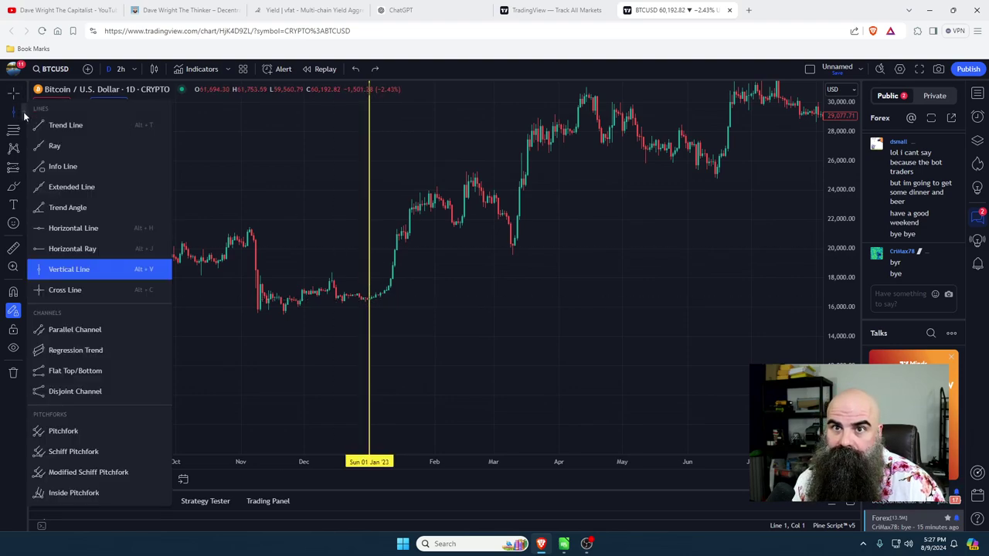
{"action": "left_click", "coordinate": [60, 121]}
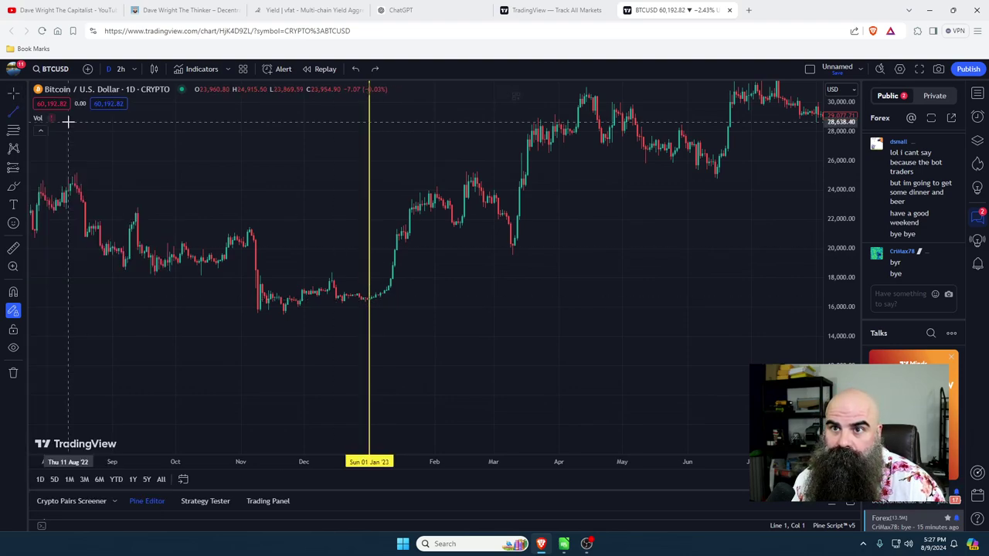
{"action": "left_click", "coordinate": [24, 114]}
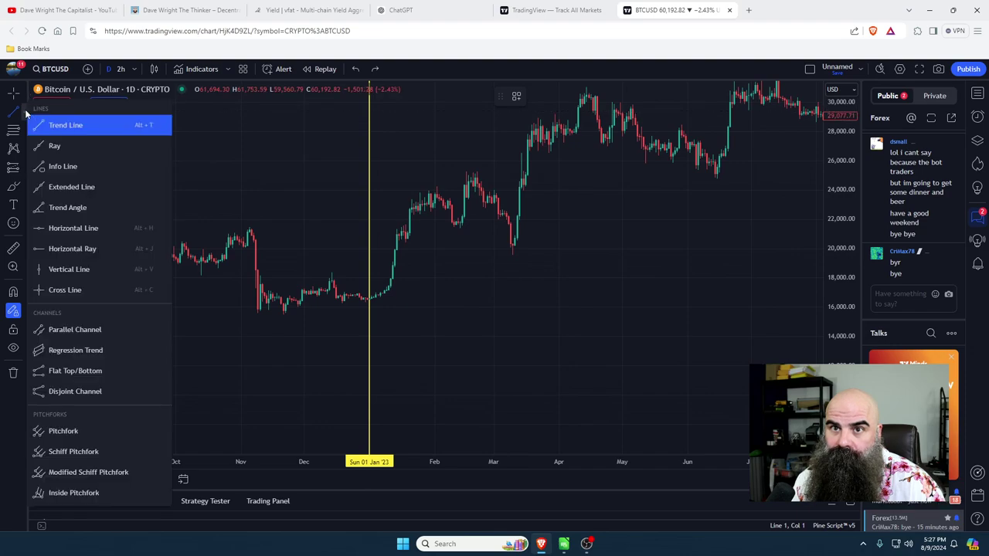
{"action": "left_click", "coordinate": [76, 227]}
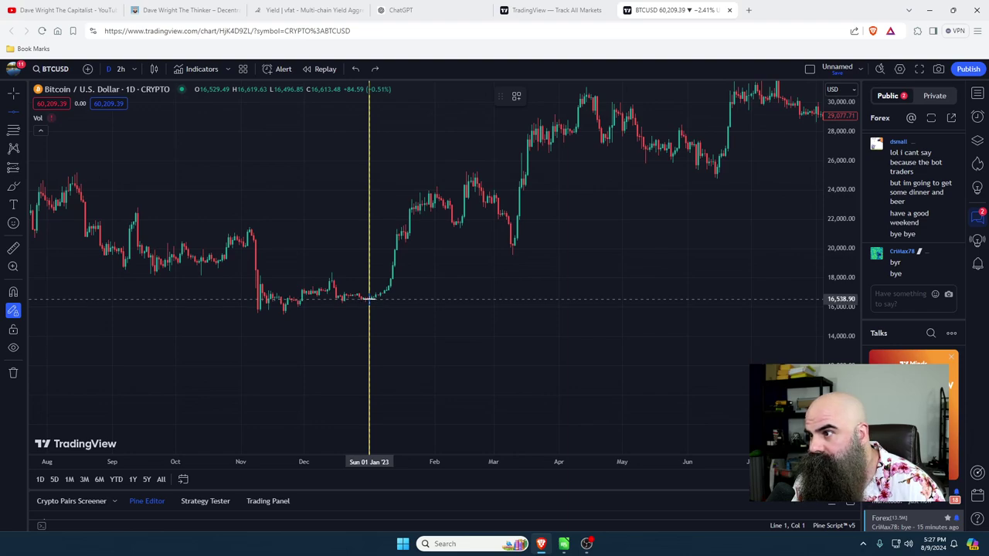
{"action": "left_click", "coordinate": [370, 299]}
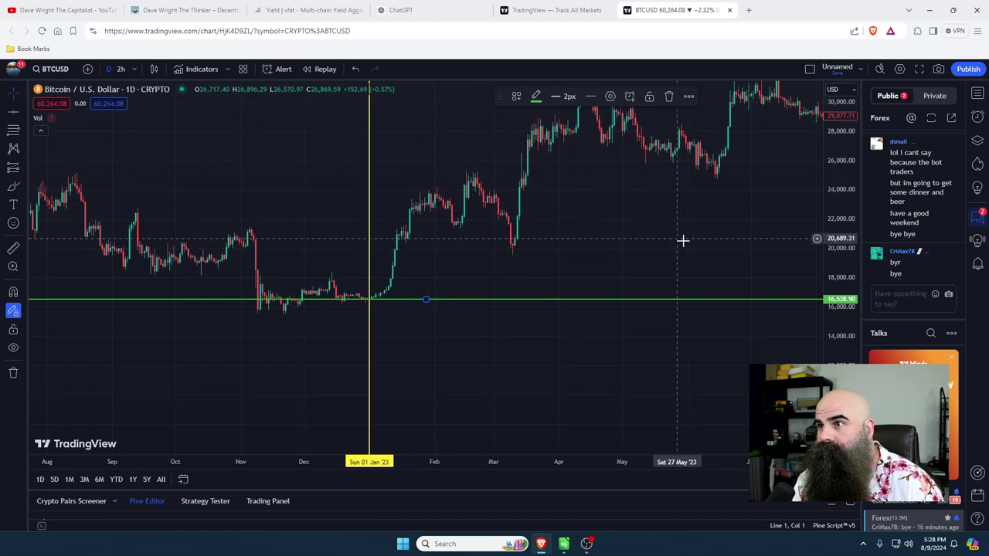
Step: Examine Bitcoin's price history before and after the 1 January 2023 line, from 2020 through 2024
{"action": "mouse_move", "coordinate": [682, 239]}
{"action": "left_mouse_down"}
{"action": "mouse_move", "coordinate": [459, 298]}
{"action": "mouse_move", "coordinate": [382, 300]}
{"action": "mouse_move", "coordinate": [505, 314]}
{"action": "mouse_move", "coordinate": [664, 305]}
{"action": "mouse_move", "coordinate": [299, 309]}
{"action": "left_mouse_up"}
{"action": "scroll", "coordinate": [505, 314], "scroll_direction": "down", "scroll_amount": 3}
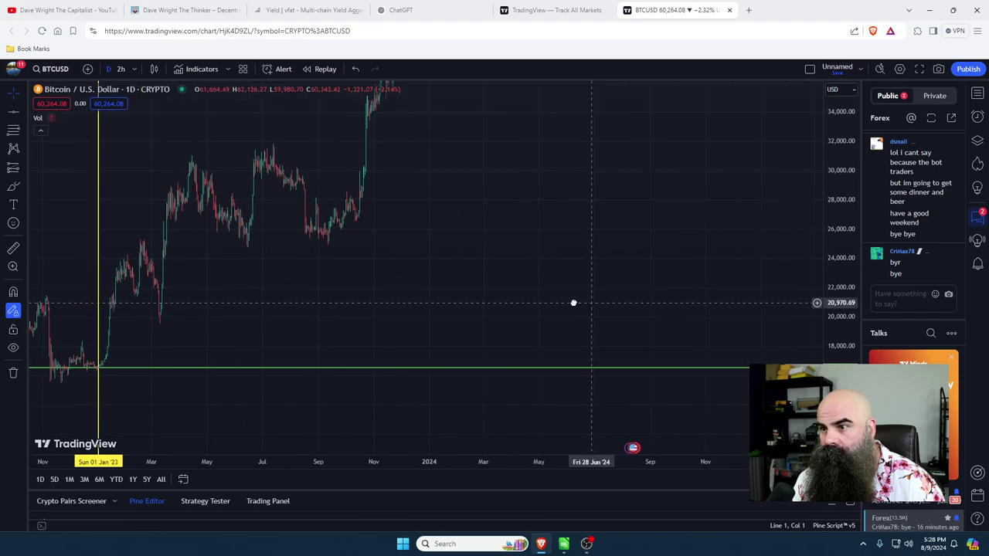
{"action": "left_click_drag", "start_coordinate": [574, 303], "coordinate": [254, 205]}
{"action": "left_click_drag", "start_coordinate": [724, 209], "coordinate": [243, 307]}
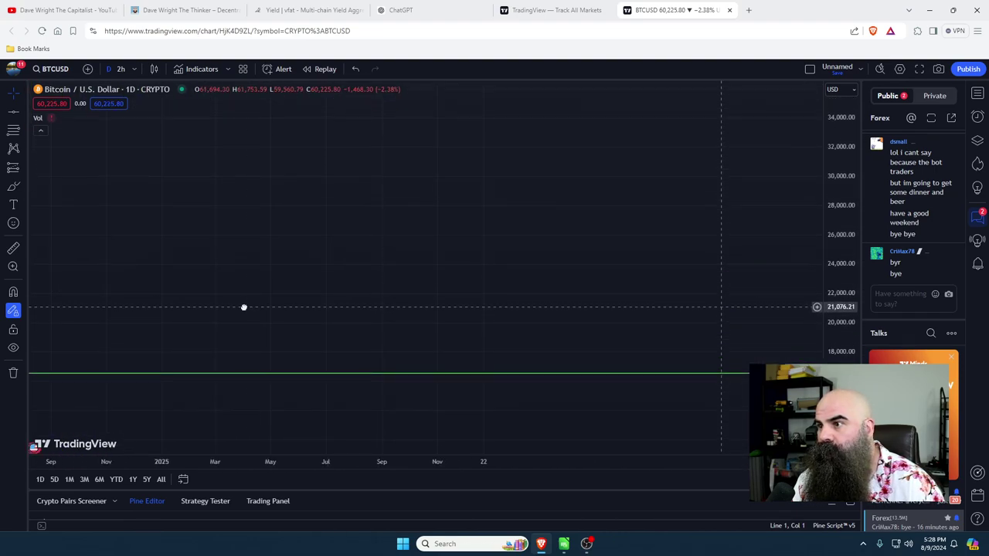
{"action": "scroll", "coordinate": [527, 231], "scroll_direction": "down", "scroll_amount": 5}
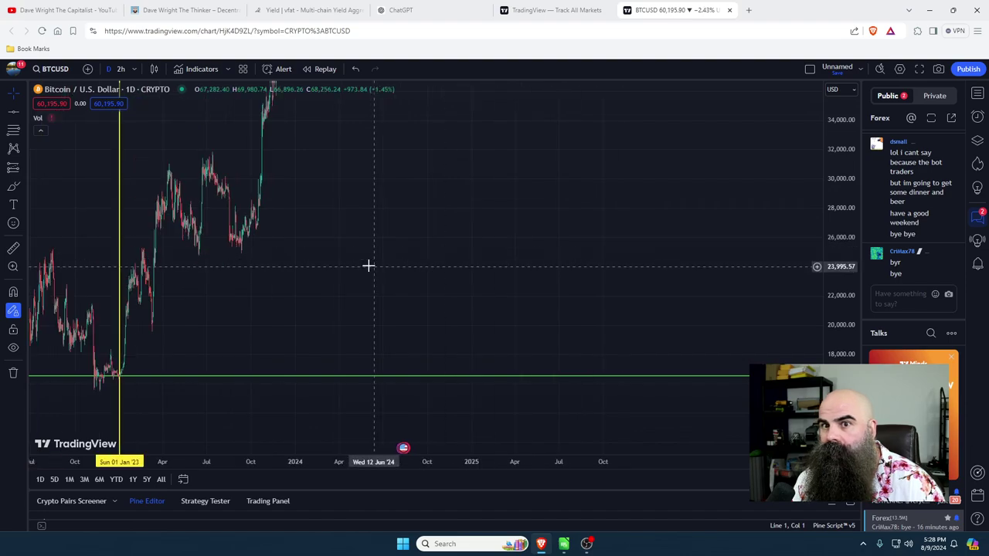
{"action": "left_click_drag", "start_coordinate": [164, 285], "coordinate": [378, 311]}
{"action": "left_click_drag", "start_coordinate": [413, 384], "coordinate": [303, 348]}
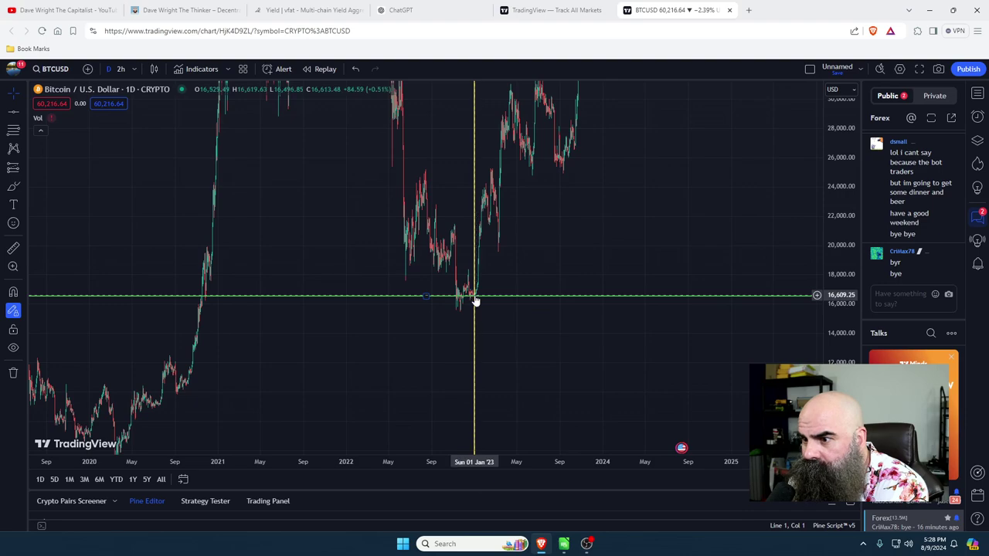
Step: Draw a vertical line on the Bitcoin chart at 10 August 2024, beside the latest daily candle
{"action": "left_click_drag", "start_coordinate": [569, 323], "coordinate": [250, 368]}
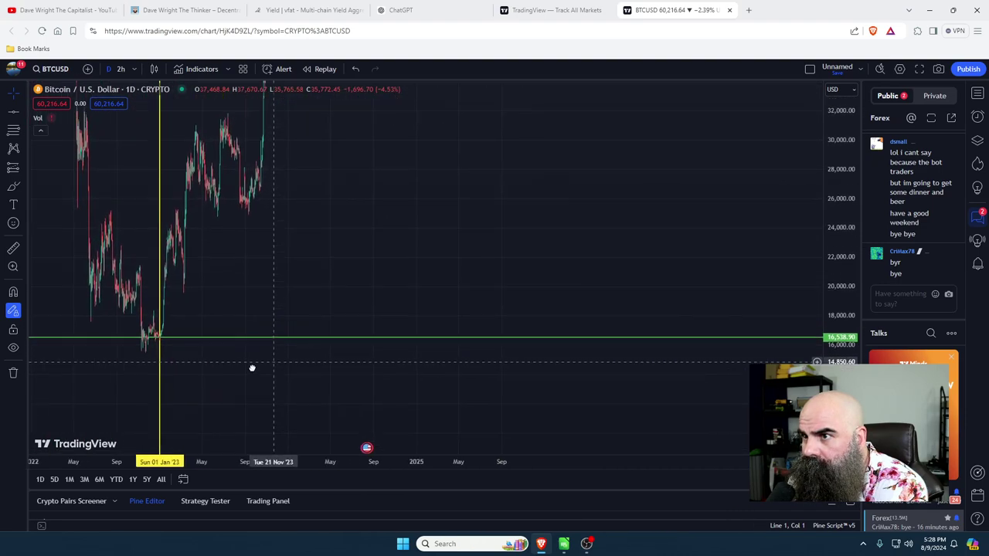
{"action": "left_click_drag", "start_coordinate": [510, 214], "coordinate": [411, 396]}
{"action": "left_click_drag", "start_coordinate": [477, 196], "coordinate": [594, 340]}
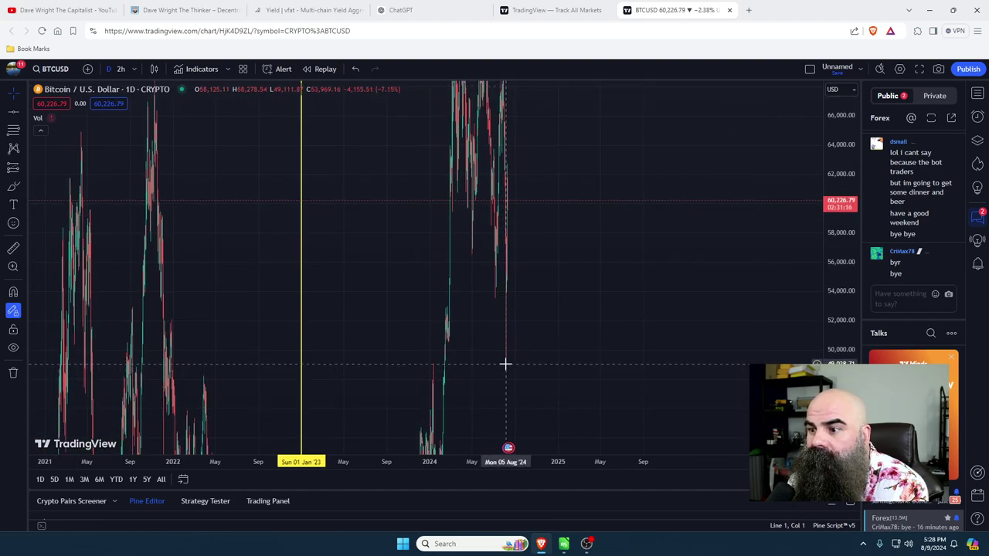
{"action": "scroll", "coordinate": [506, 364], "scroll_direction": "right", "scroll_amount": 3}
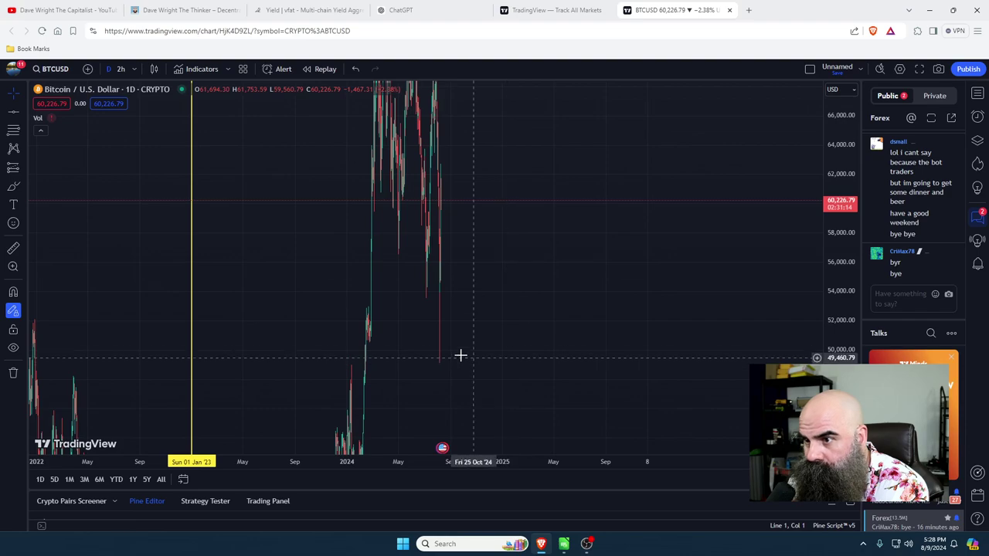
{"action": "scroll", "coordinate": [455, 289], "scroll_direction": "right", "scroll_amount": 5}
{"action": "scroll", "coordinate": [379, 300], "scroll_direction": "up", "scroll_amount": 3}
{"action": "left_click_drag", "start_coordinate": [373, 296], "coordinate": [663, 301]}
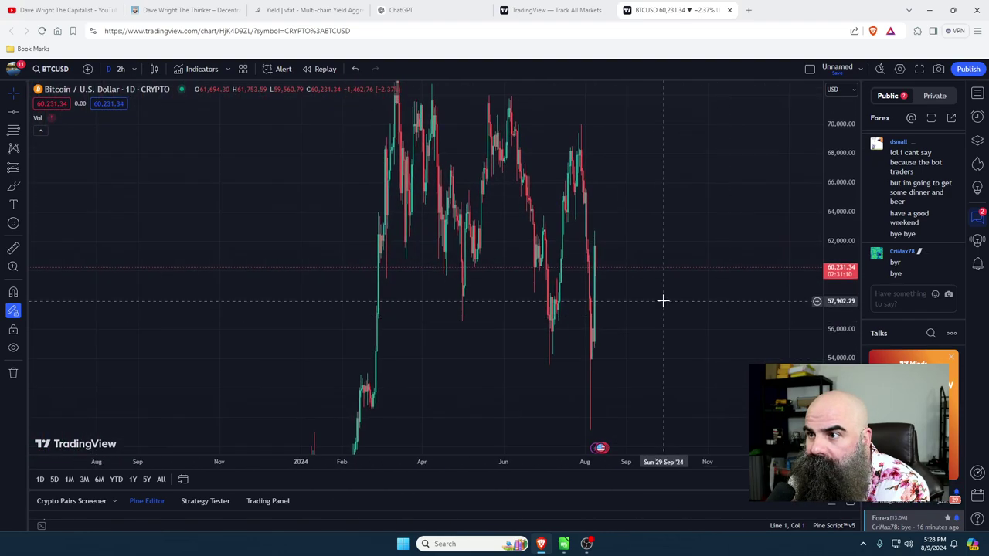
{"action": "scroll", "coordinate": [660, 299], "scroll_direction": "up", "scroll_amount": 3}
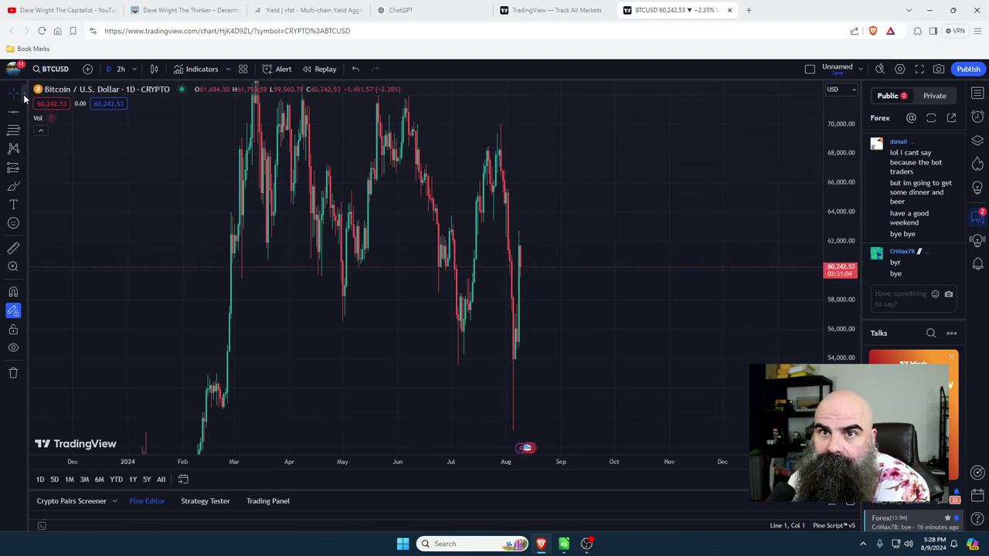
{"action": "left_click", "coordinate": [23, 118]}
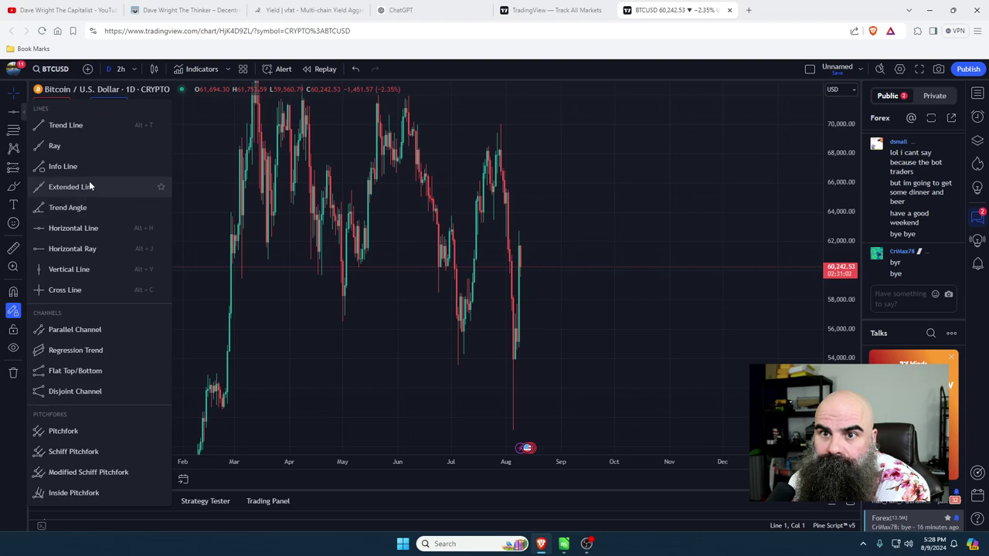
{"action": "left_click", "coordinate": [96, 269]}
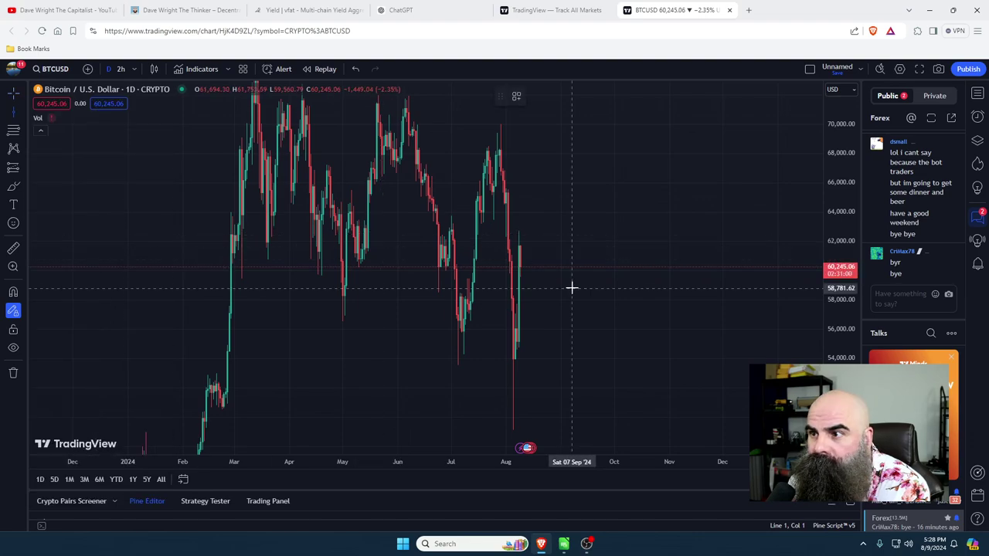
{"action": "left_click", "coordinate": [521, 266]}
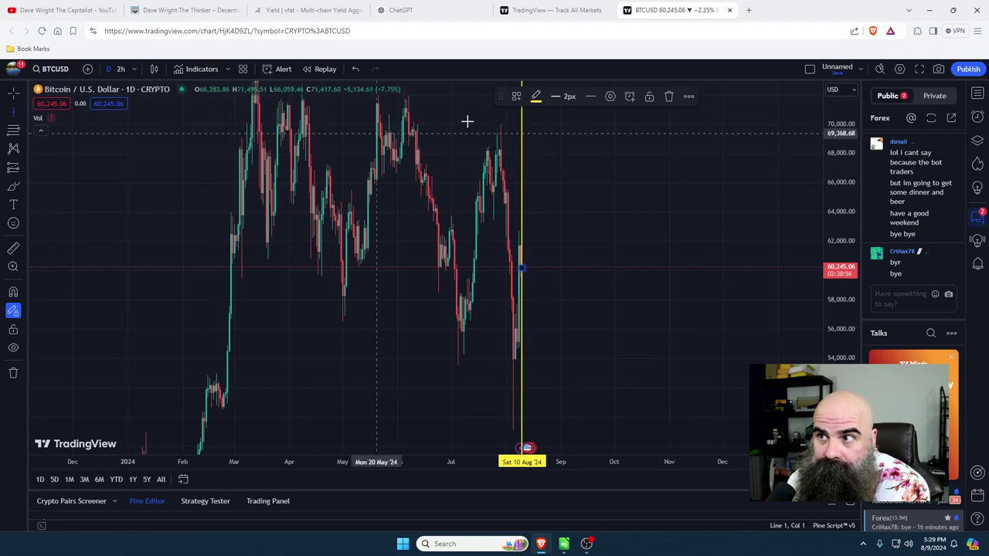
Step: Draw a horizontal line at about 60,259 near the current Bitcoin price and colour it pale pink
{"action": "left_click", "coordinate": [21, 129]}
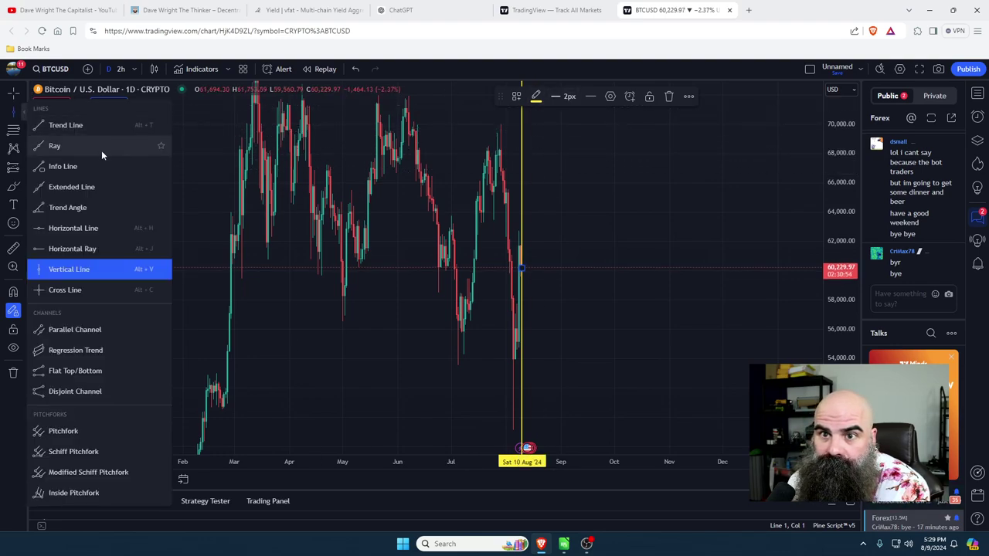
{"action": "left_click", "coordinate": [75, 228]}
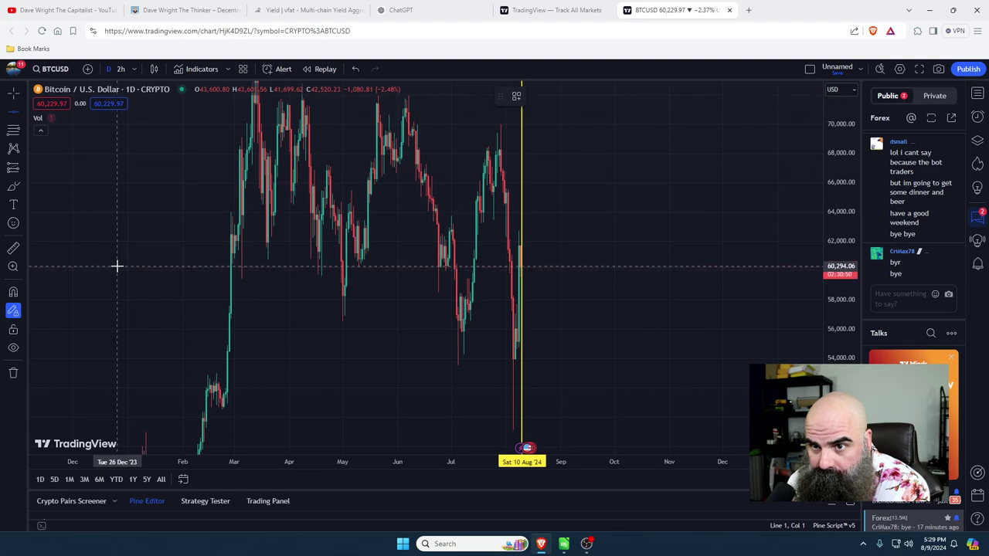
{"action": "left_click", "coordinate": [116, 266]}
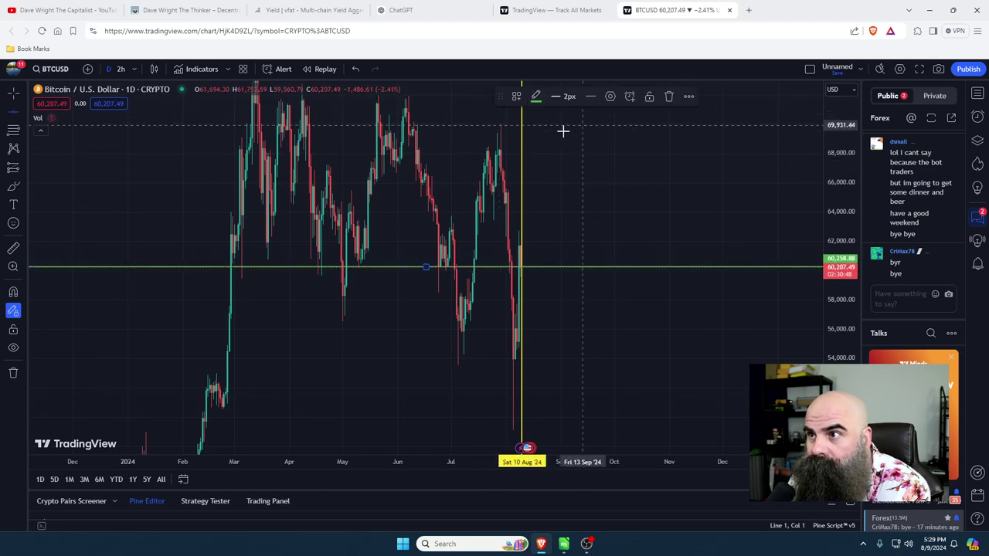
{"action": "left_click", "coordinate": [535, 97]}
{"action": "left_click", "coordinate": [538, 155]}
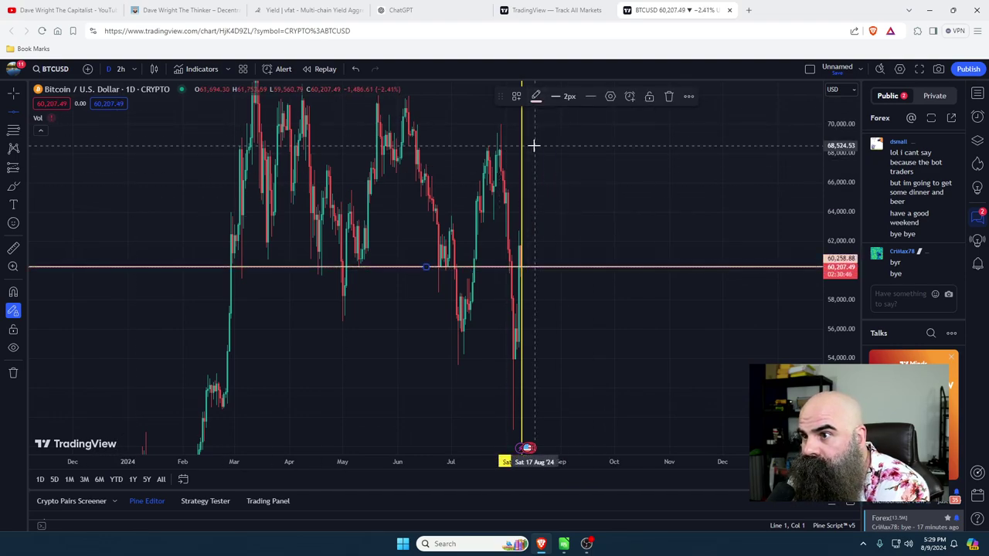
Step: Examine the January 2023 starting price where the first vertical line crosses the lower green horizontal line
{"action": "scroll", "coordinate": [285, 309], "scroll_direction": "down", "scroll_amount": 10}
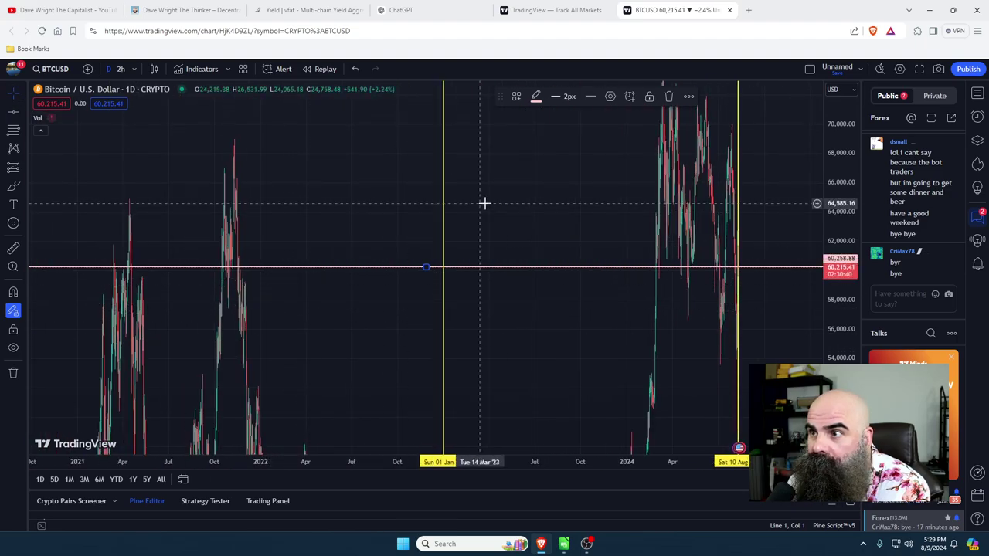
{"action": "left_click_drag", "start_coordinate": [484, 201], "coordinate": [424, 110]}
{"action": "left_click_drag", "start_coordinate": [504, 371], "coordinate": [322, 139]}
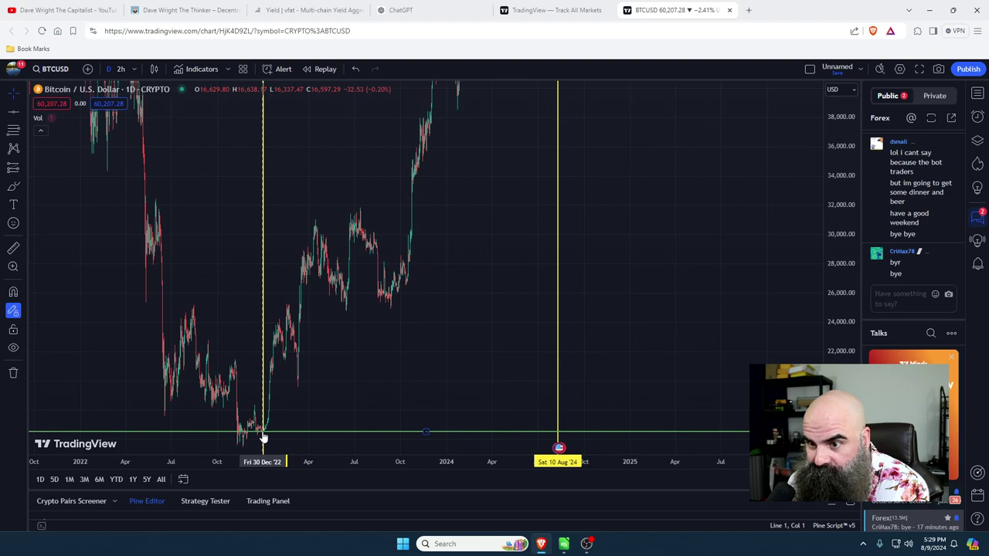
{"action": "left_click_drag", "start_coordinate": [351, 382], "coordinate": [357, 271]}
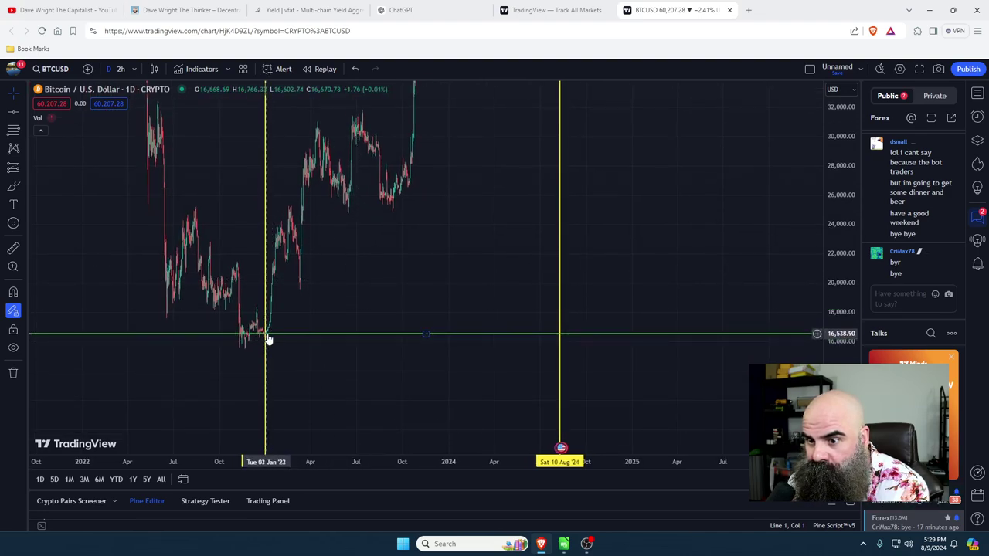
{"action": "left_click", "coordinate": [266, 340]}
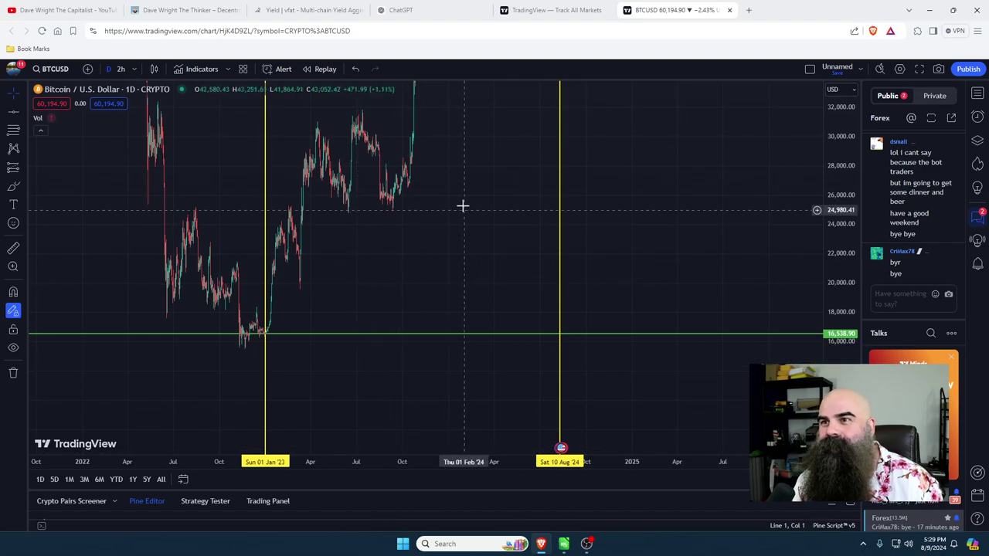
Step: Draw a horizontal line at about 73,800 across the highest Bitcoin price peak of 2024
{"action": "left_click_drag", "start_coordinate": [479, 170], "coordinate": [466, 424]}
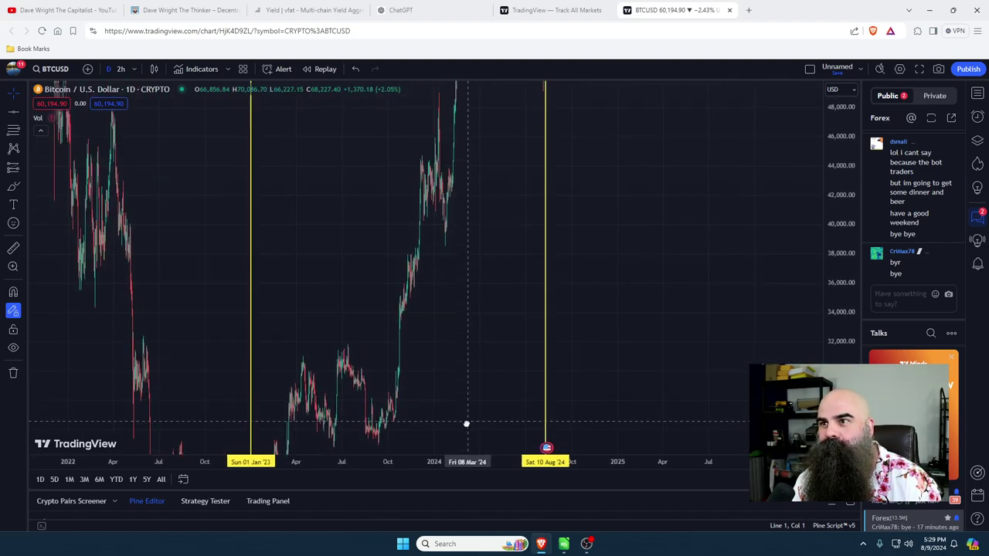
{"action": "left_click_drag", "start_coordinate": [380, 150], "coordinate": [353, 426]}
{"action": "left_click_drag", "start_coordinate": [353, 287], "coordinate": [361, 410]}
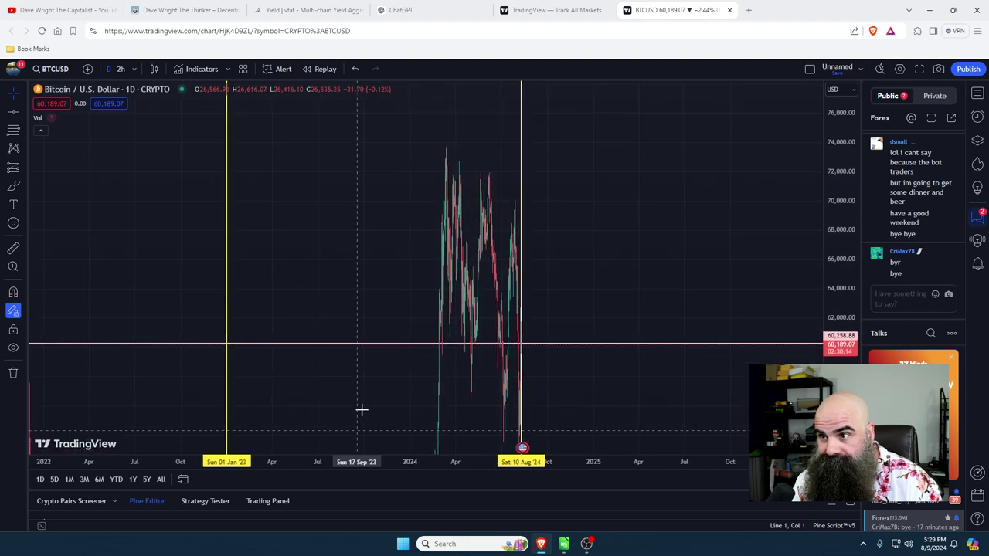
{"action": "left_click_drag", "start_coordinate": [348, 201], "coordinate": [347, 329]}
{"action": "left_click_drag", "start_coordinate": [349, 159], "coordinate": [369, 109]}
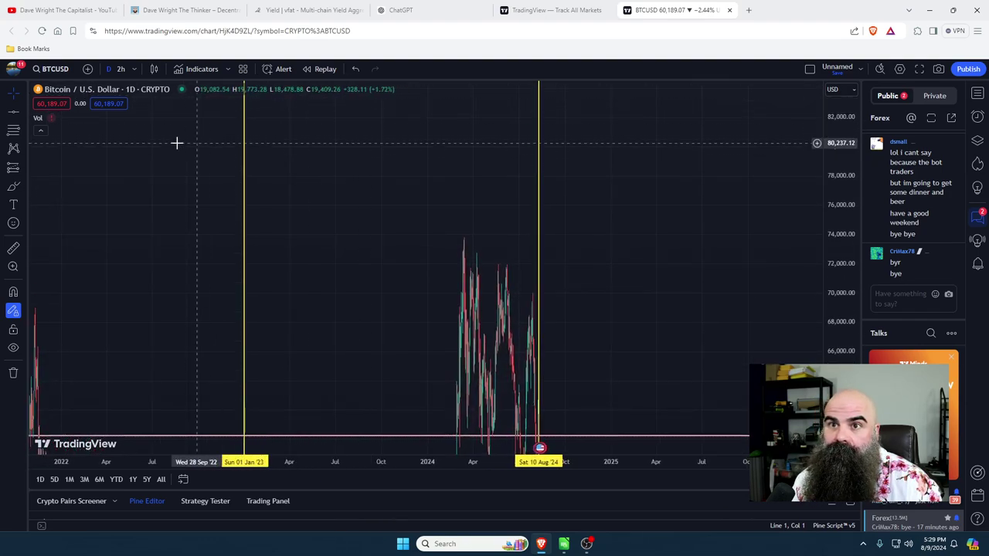
{"action": "left_click", "coordinate": [24, 112]}
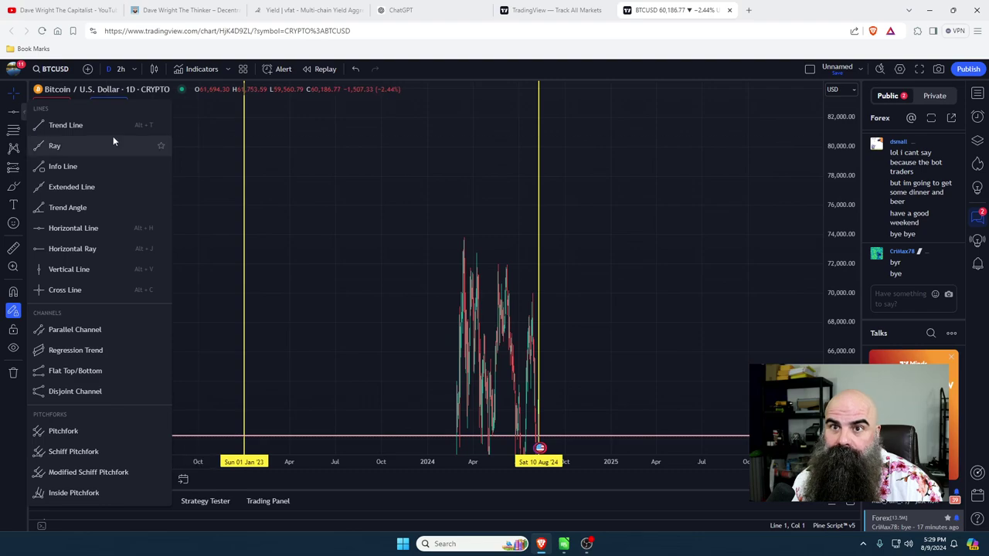
{"action": "left_click", "coordinate": [93, 228]}
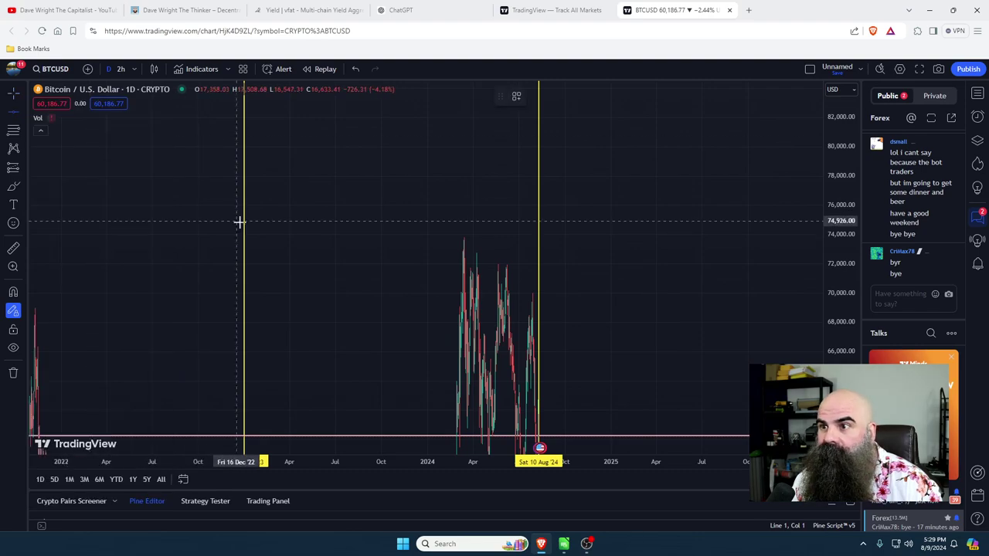
{"action": "left_click", "coordinate": [281, 237]}
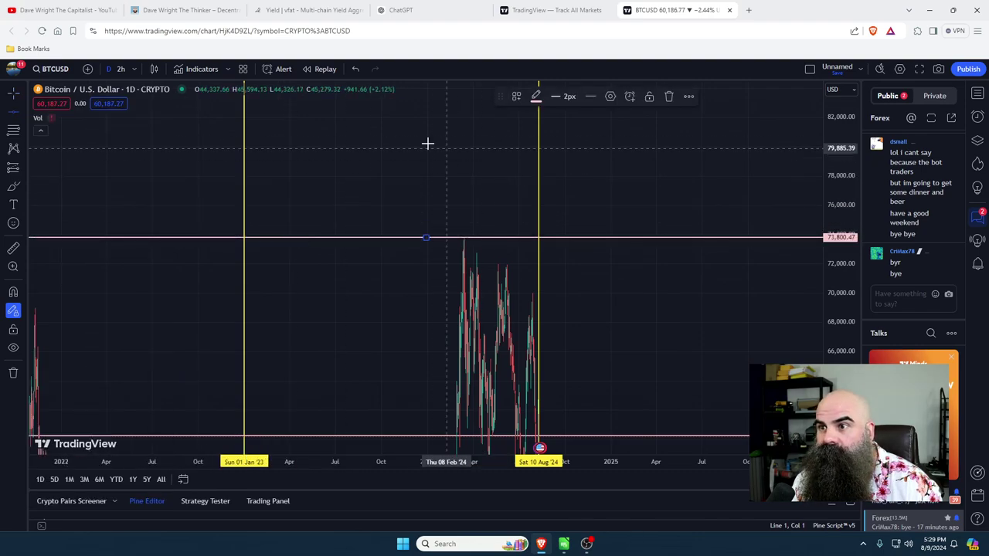
Step: Colour the horizontal line at the 2024 peak green and undo the extra horizontal line placed at about 67,047
{"action": "left_click", "coordinate": [537, 96]}
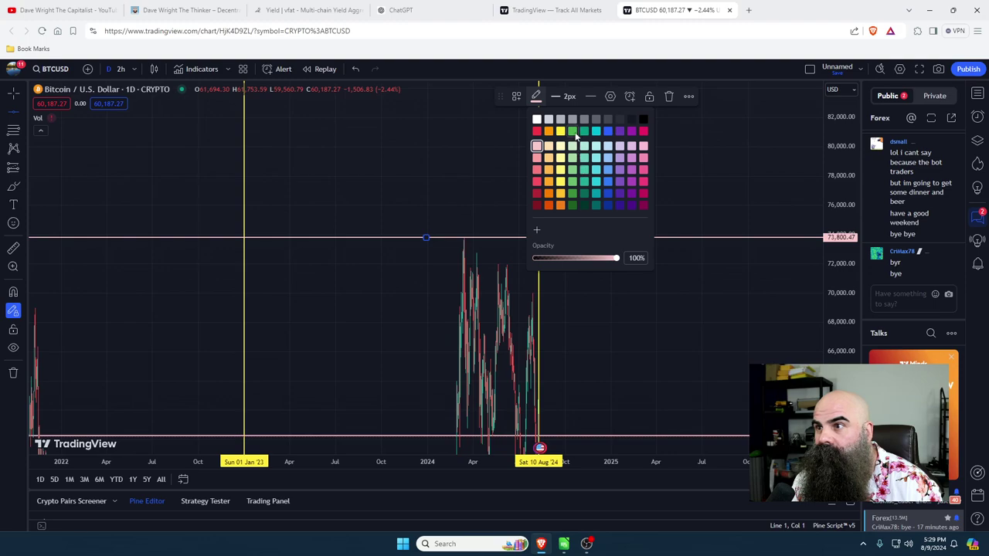
{"action": "left_click", "coordinate": [573, 131]}
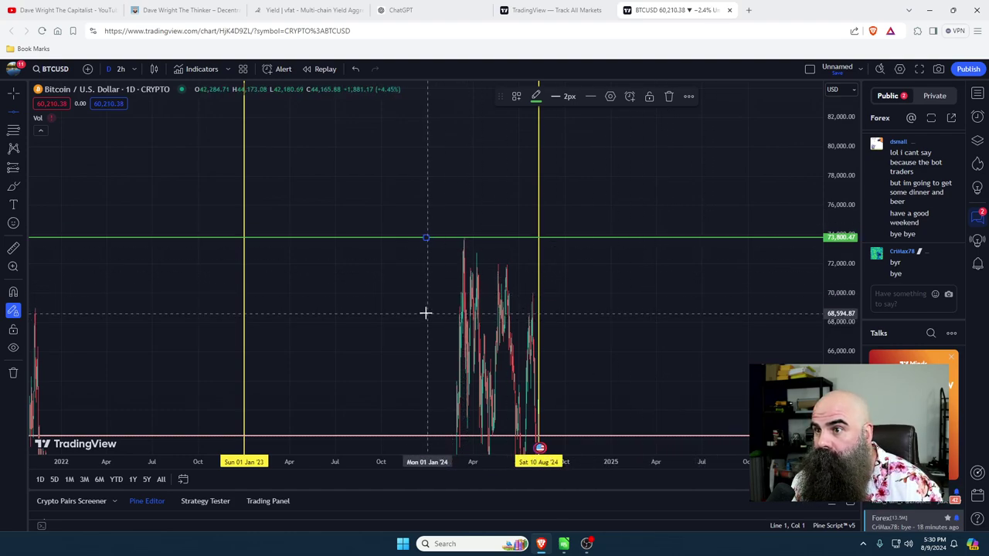
{"action": "left_click", "coordinate": [375, 335]}
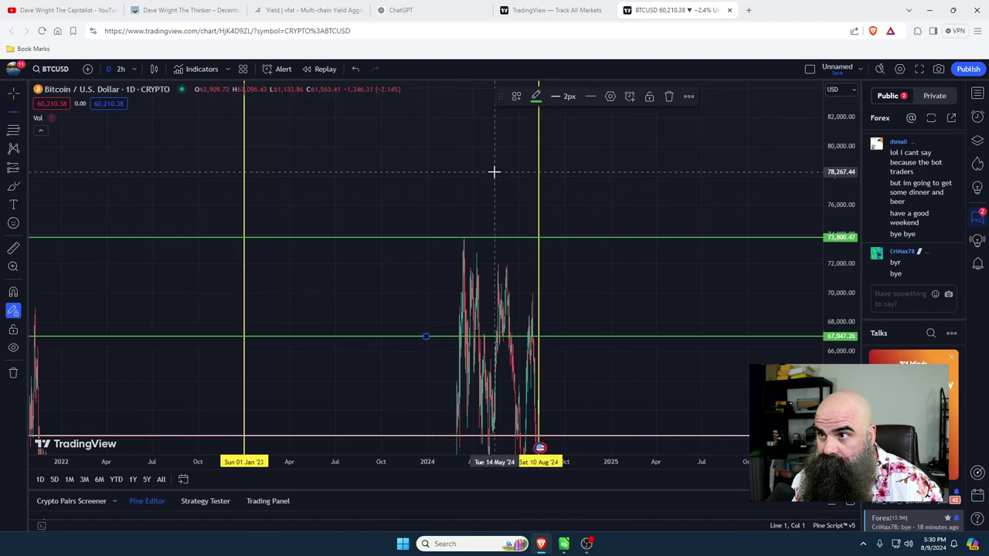
{"action": "left_click", "coordinate": [358, 69]}
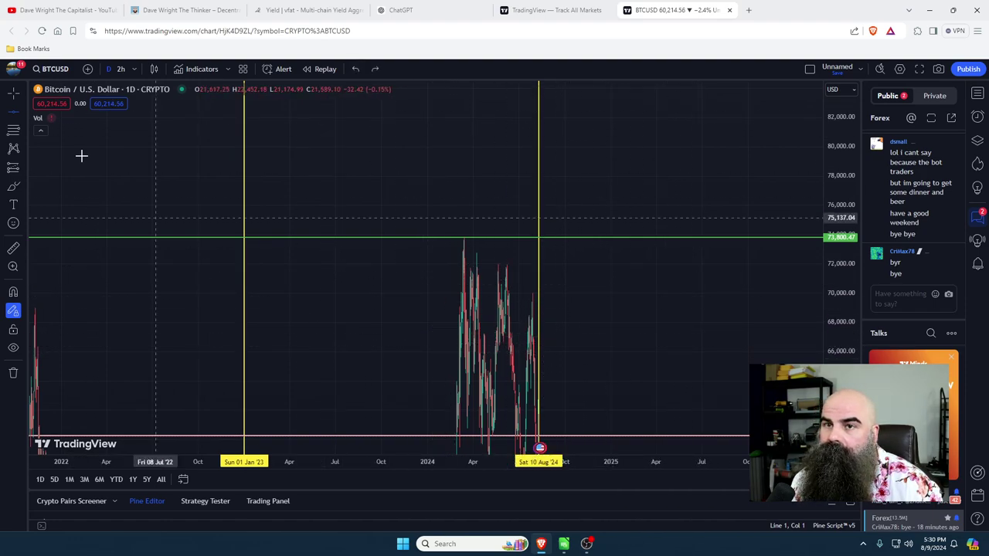
Step: Draw a trend line from the January 2023 starting price on 2 January 2023 up to 30 December 2023
{"action": "left_click_drag", "start_coordinate": [316, 330], "coordinate": [343, 74]}
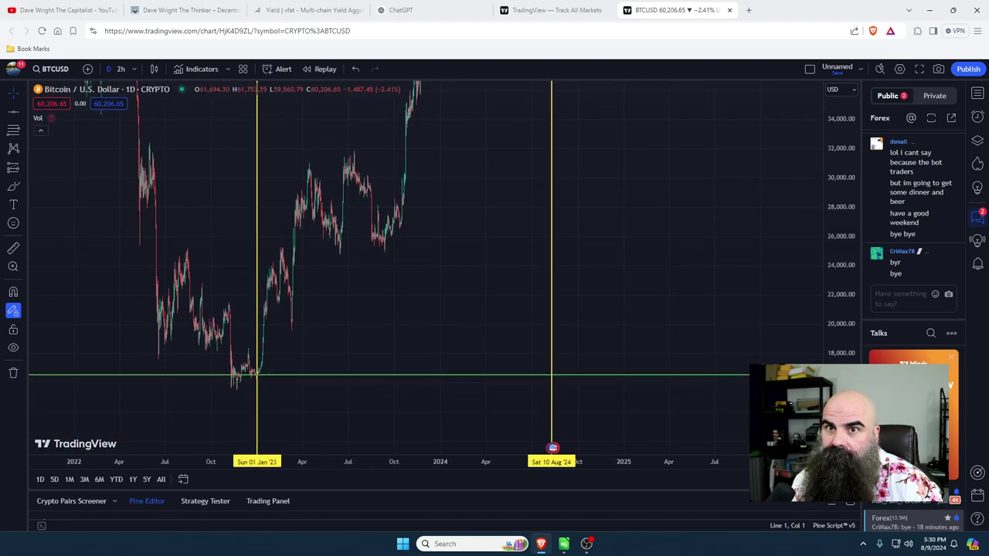
{"action": "left_click", "coordinate": [24, 116]}
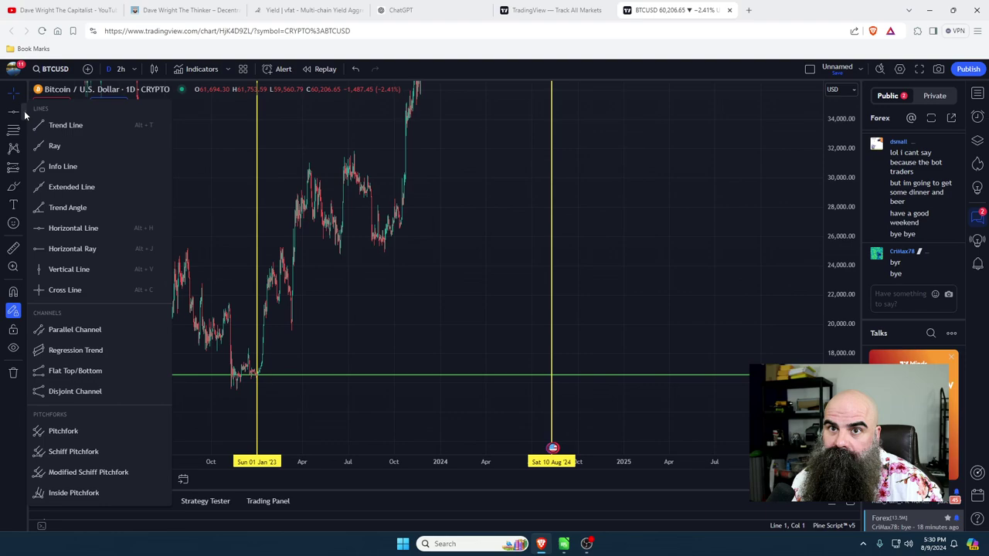
{"action": "left_click", "coordinate": [74, 127]}
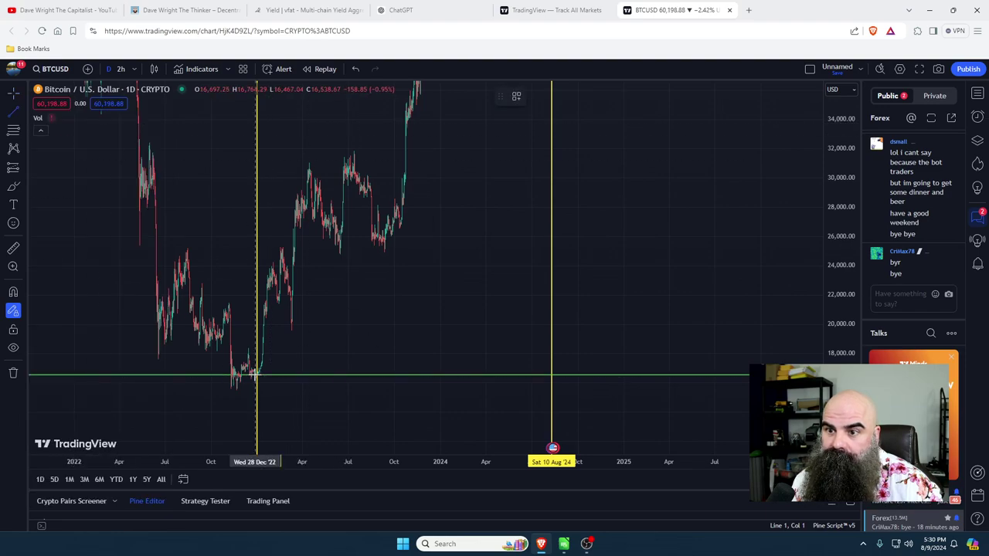
{"action": "left_click", "coordinate": [257, 375]}
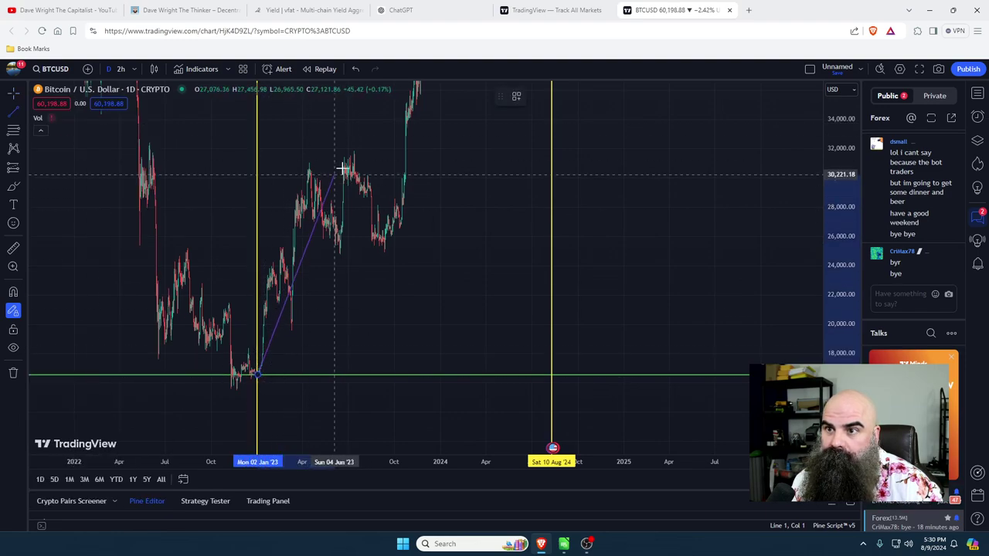
{"action": "left_click", "coordinate": [438, 92]}
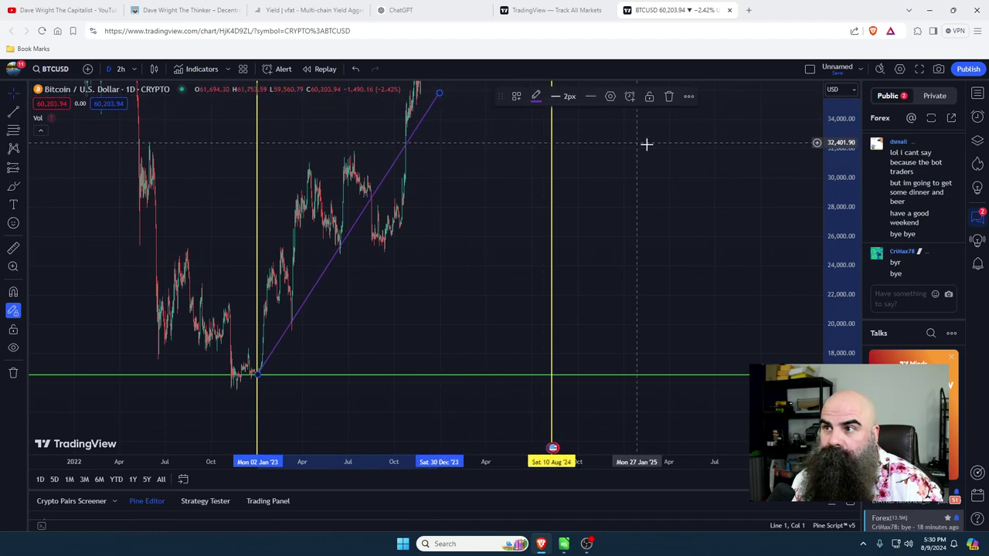
Step: Extend the trend line's upper end to the 2024 Bitcoin price peak on 14 March 2024
{"action": "left_click_drag", "start_coordinate": [647, 143], "coordinate": [670, 415]}
{"action": "left_click_drag", "start_coordinate": [440, 394], "coordinate": [456, 99]}
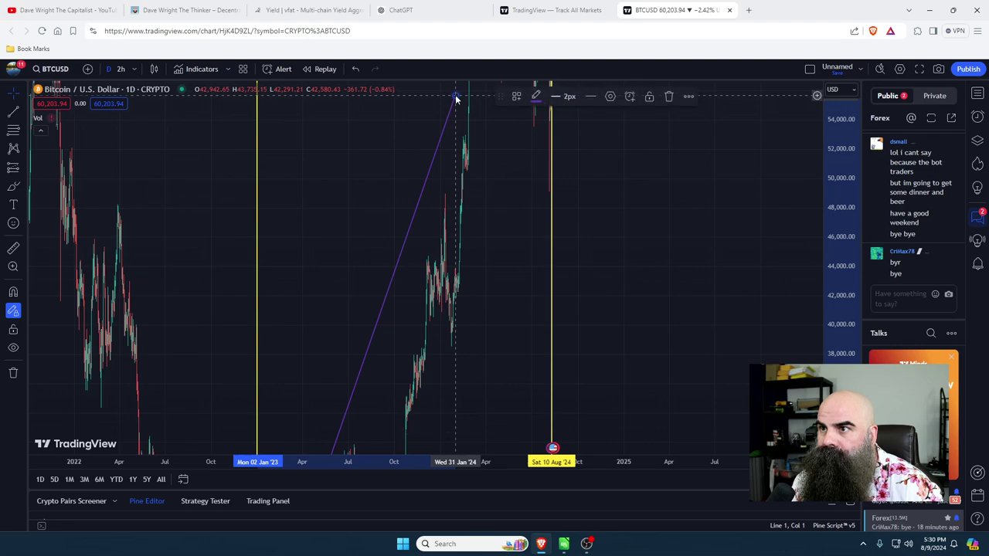
{"action": "left_click_drag", "start_coordinate": [646, 171], "coordinate": [642, 439]}
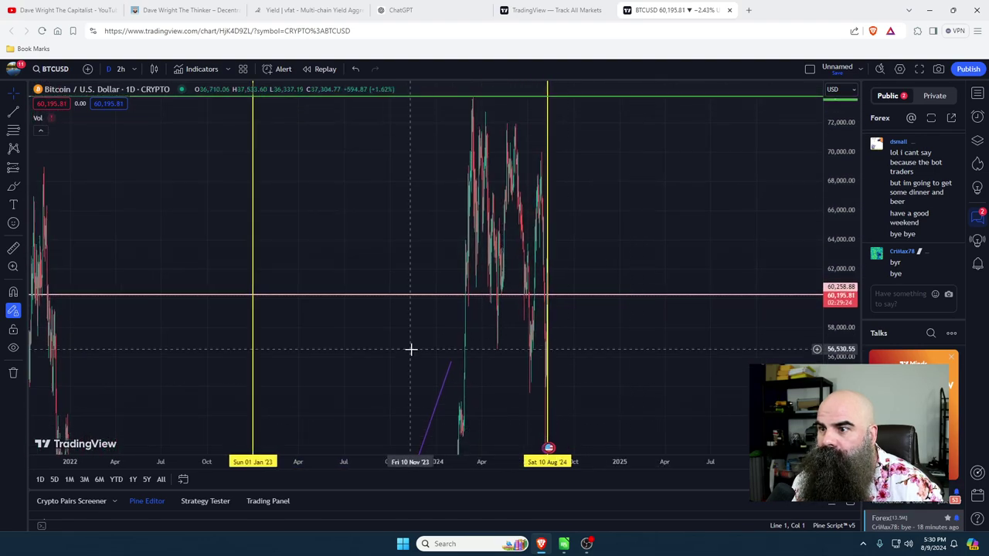
{"action": "left_click_drag", "start_coordinate": [454, 367], "coordinate": [474, 99]}
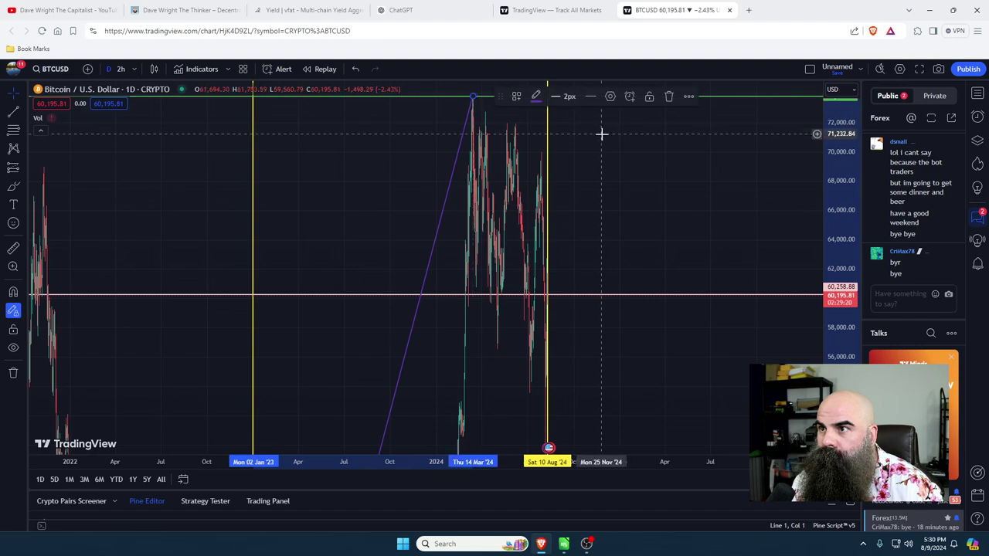
Step: Extend the trend line beyond the green peak line to about 94,200 on 1 September 2024
{"action": "left_click_drag", "start_coordinate": [601, 132], "coordinate": [576, 404]}
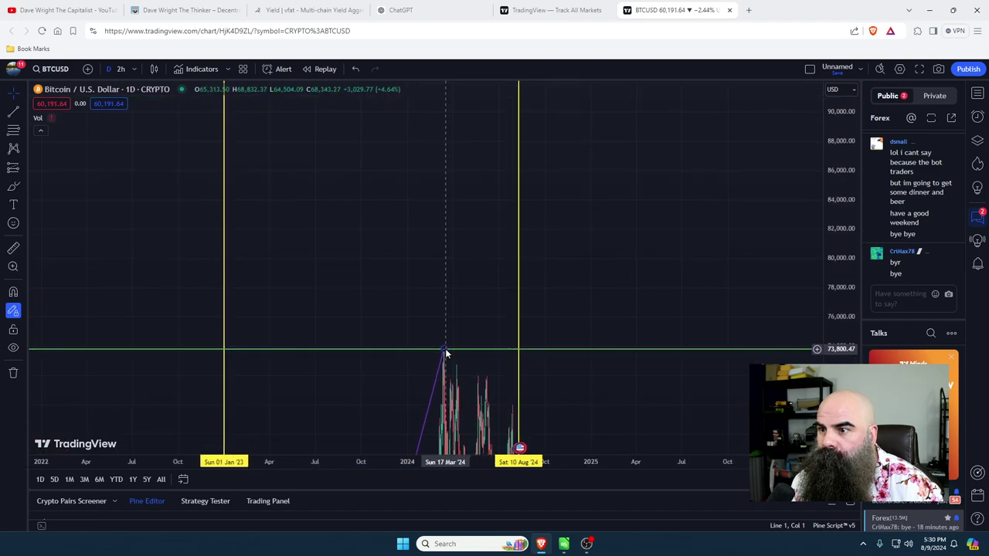
{"action": "left_click_drag", "start_coordinate": [446, 350], "coordinate": [515, 92]}
{"action": "left_click_drag", "start_coordinate": [609, 156], "coordinate": [563, 379]}
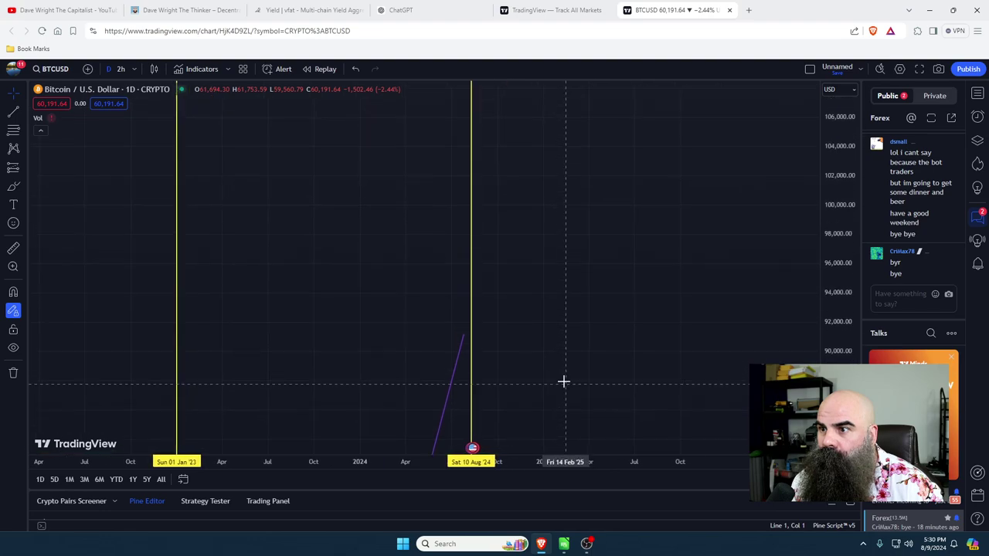
{"action": "left_click_drag", "start_coordinate": [479, 318], "coordinate": [482, 295]}
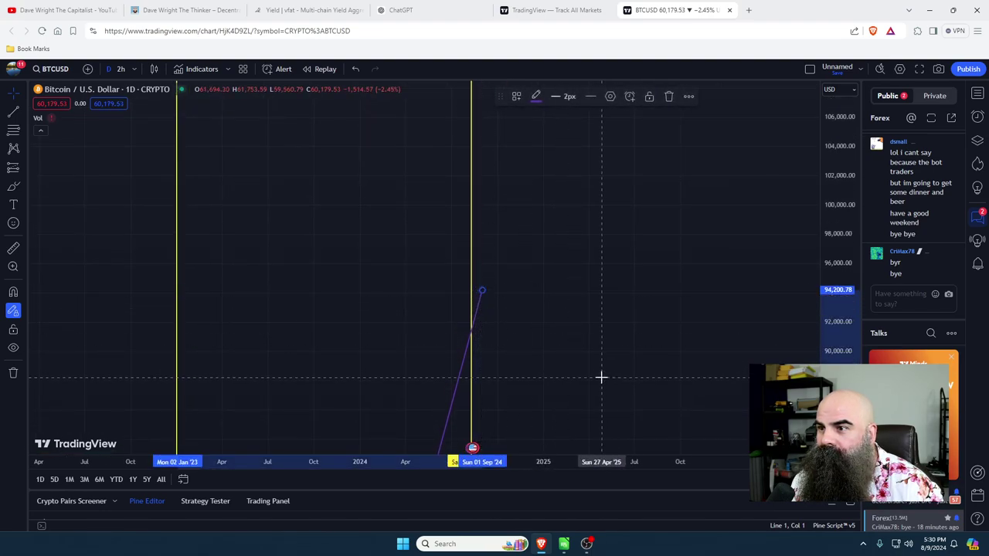
{"action": "scroll", "coordinate": [603, 383], "scroll_direction": "down", "scroll_amount": 1}
{"action": "left_click_drag", "start_coordinate": [607, 387], "coordinate": [530, 170]}
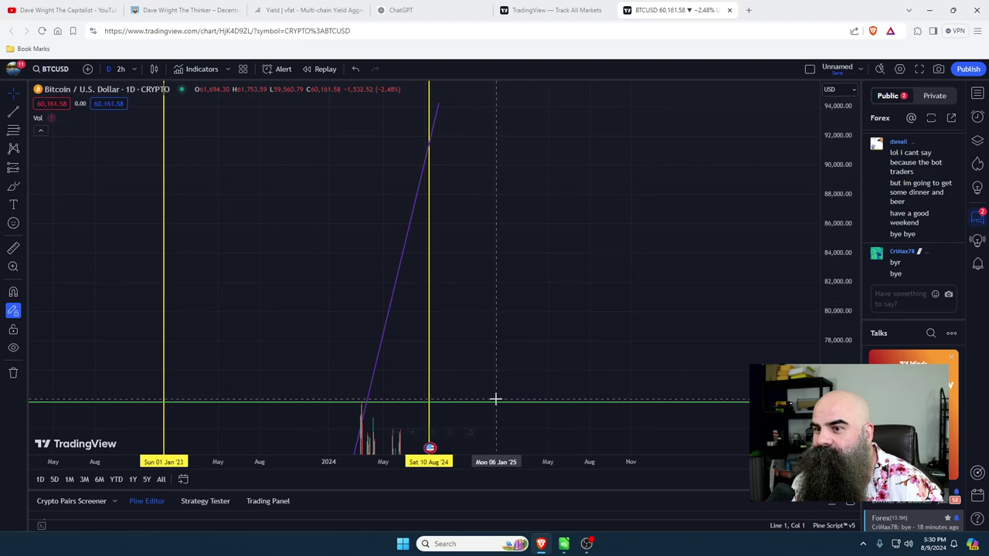
{"action": "left_click_drag", "start_coordinate": [494, 364], "coordinate": [505, 314]}
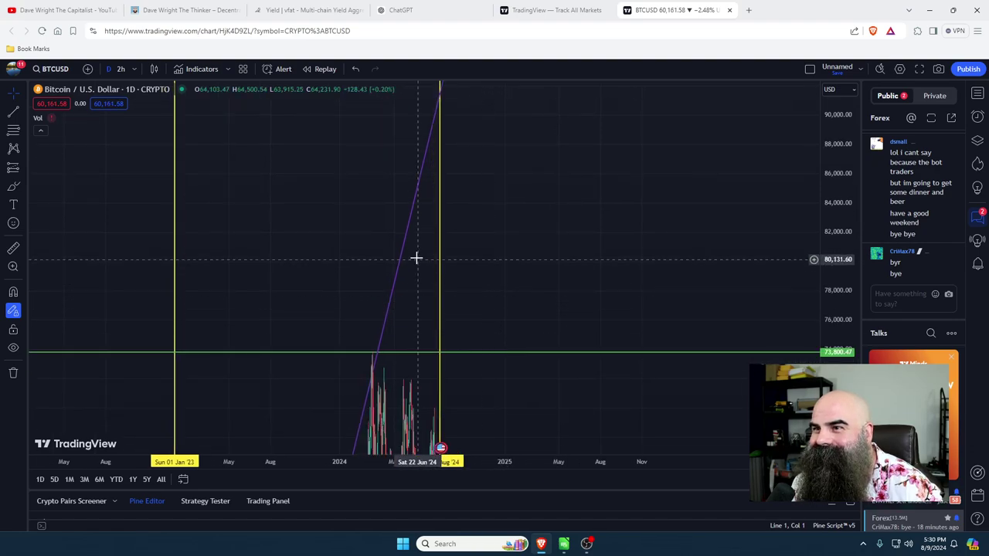
{"action": "left_click", "coordinate": [401, 255]}
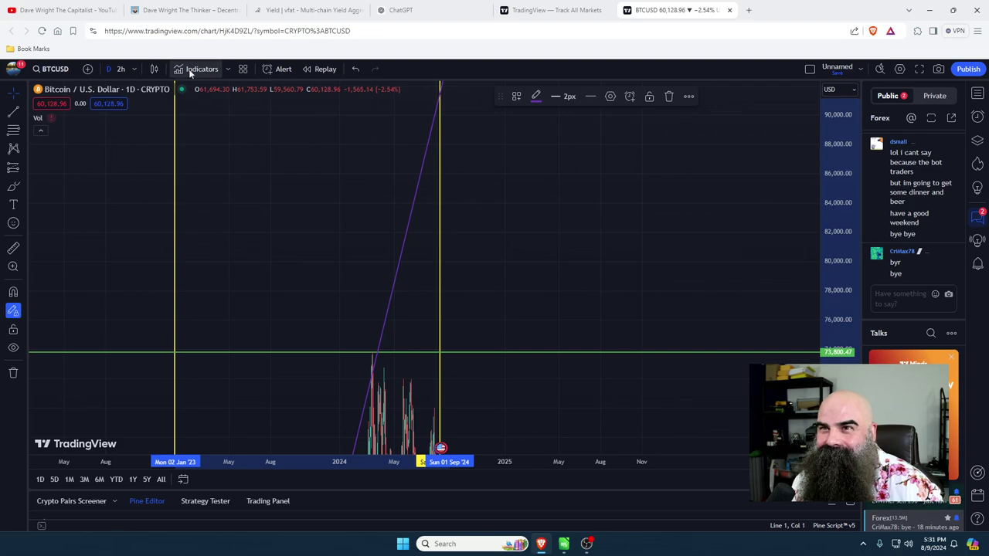
Step: Undo the trend line extensions and the trend line itself, keeping the vertical and horizontal lines
{"action": "left_click", "coordinate": [353, 70]}
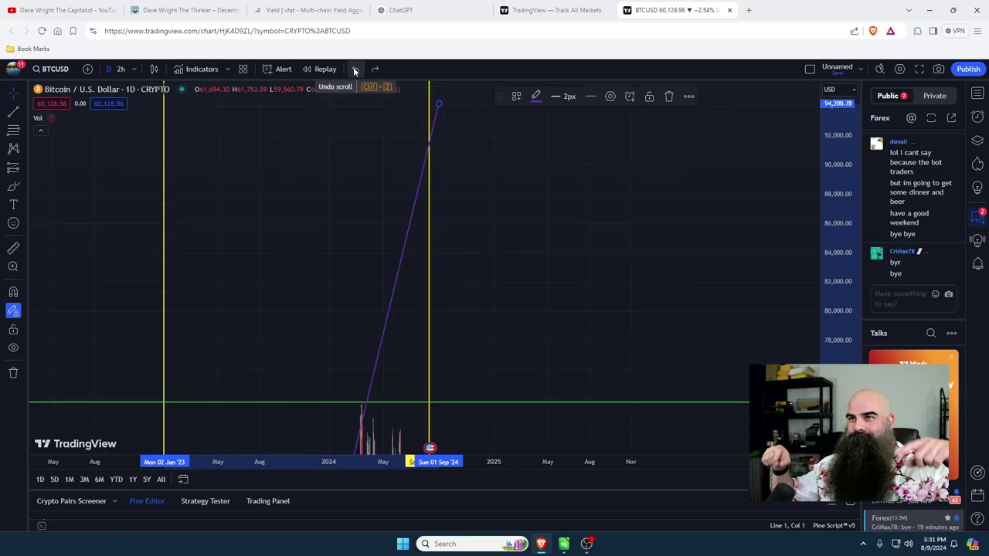
{"action": "left_click", "coordinate": [355, 69]}
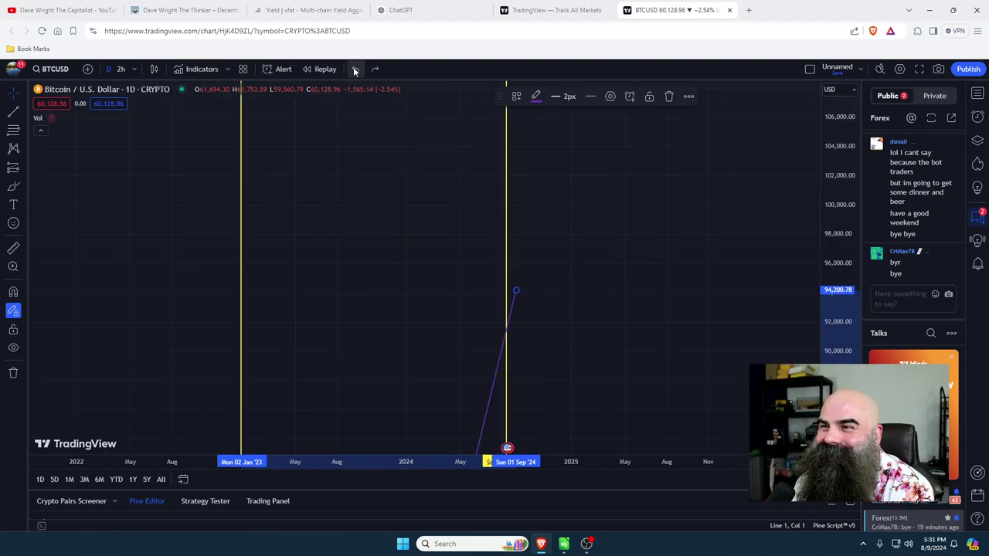
{"action": "left_click", "coordinate": [357, 70]}
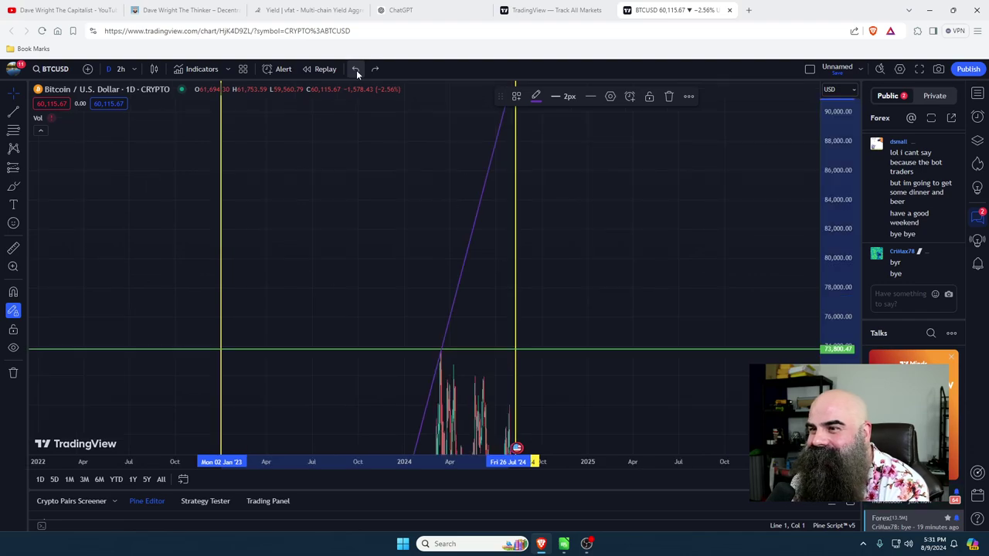
{"action": "left_click", "coordinate": [356, 70]}
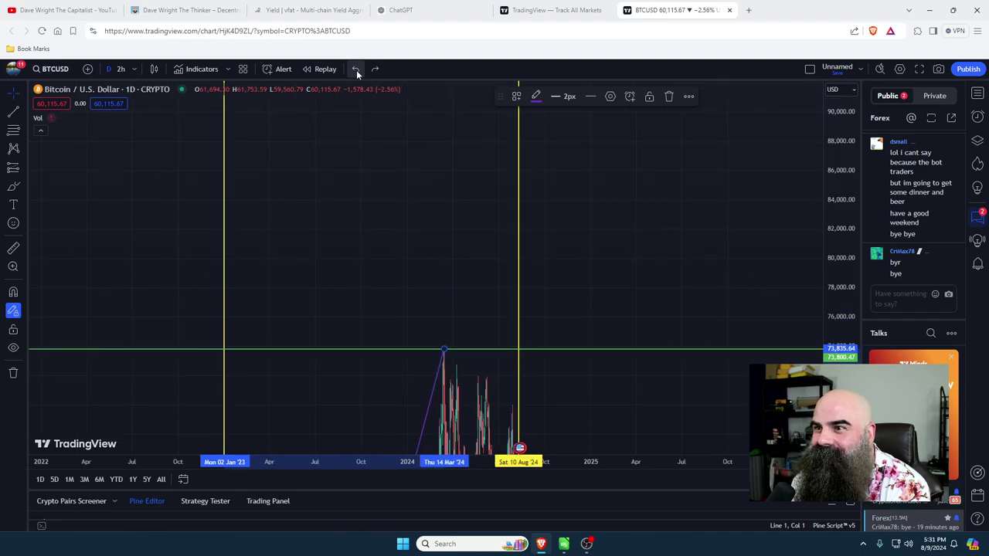
{"action": "left_click", "coordinate": [356, 69]}
{"action": "left_click", "coordinate": [357, 69]}
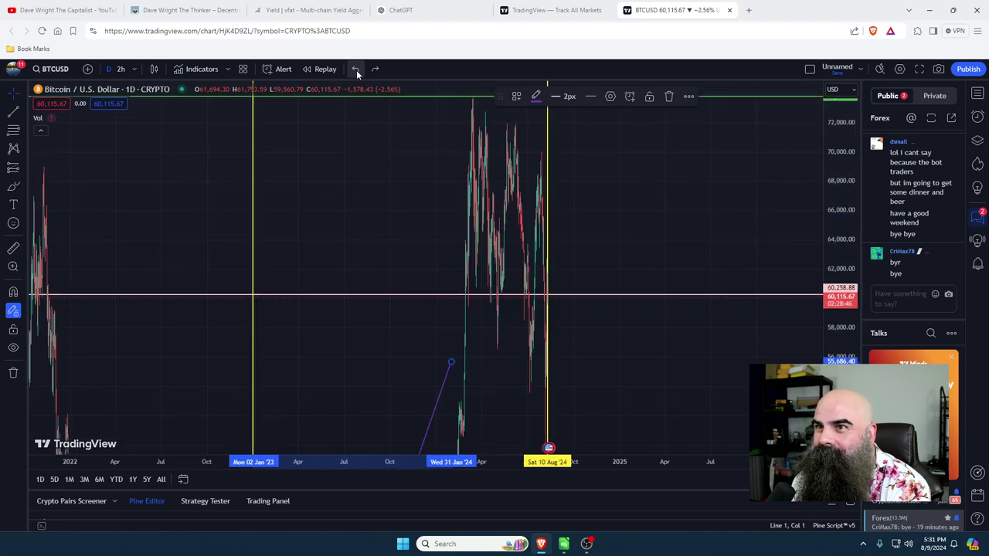
{"action": "left_click", "coordinate": [356, 69]}
{"action": "left_click", "coordinate": [356, 70]}
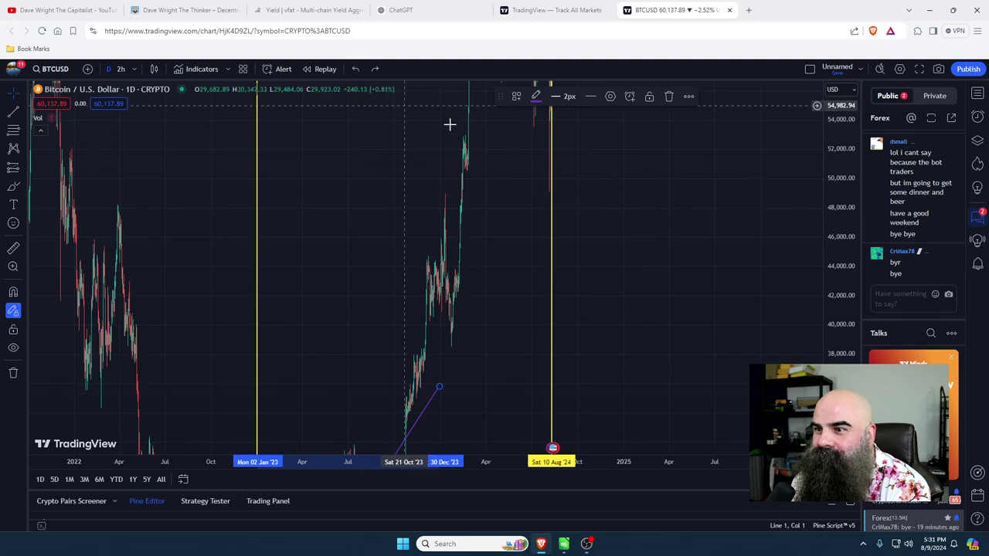
{"action": "left_click", "coordinate": [357, 70]}
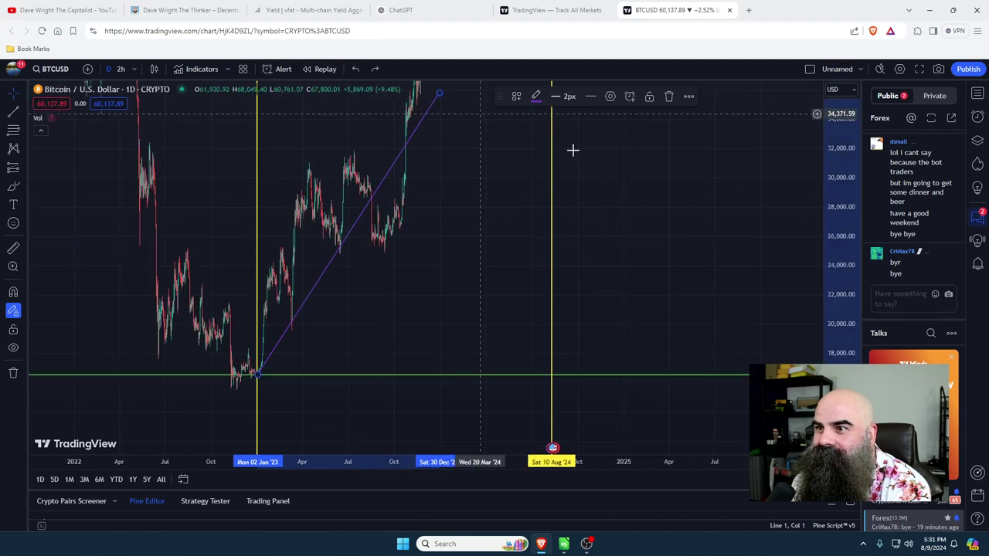
{"action": "left_click", "coordinate": [356, 69]}
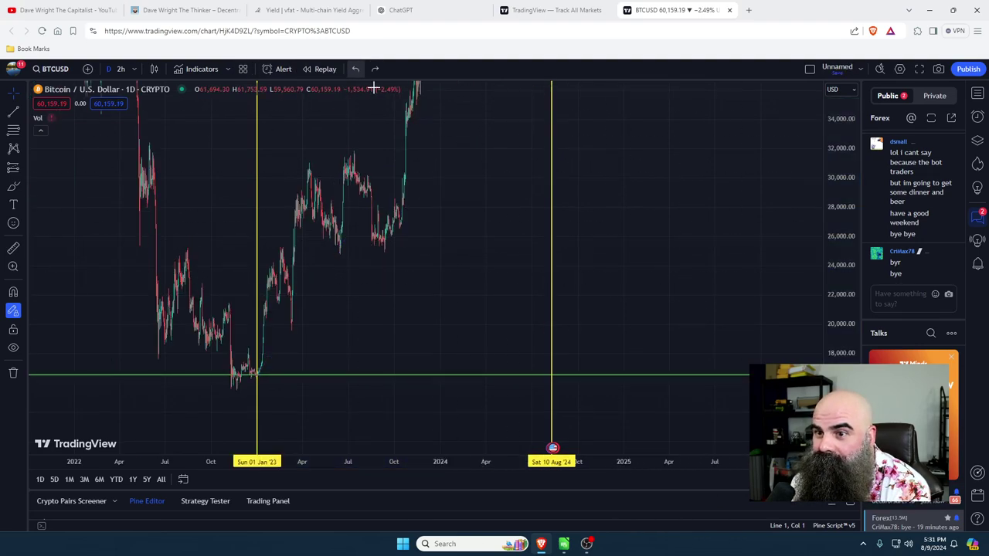
Step: Switch to ChatGPT's answer on the established coins' current and predicted prices and open Calculator
{"action": "left_click", "coordinate": [429, 10]}
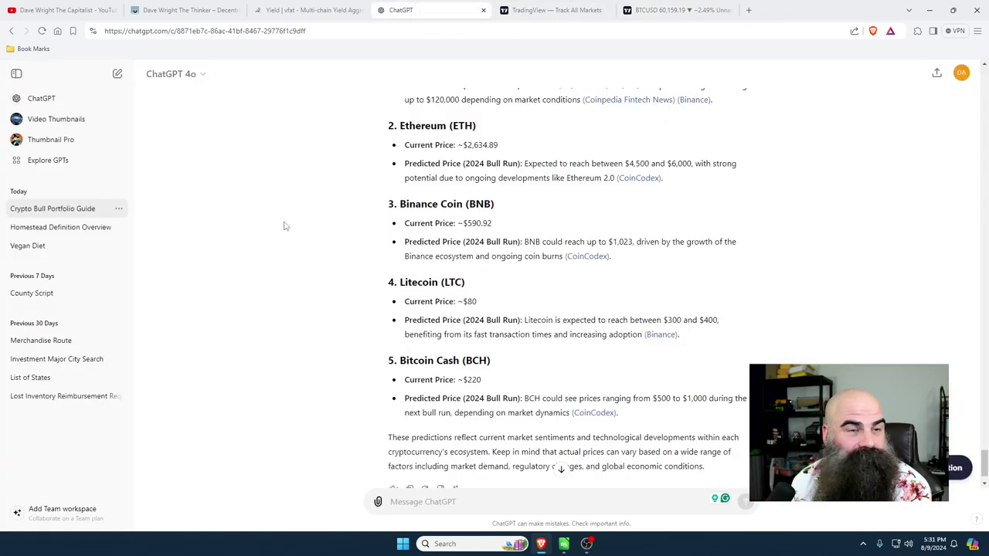
{"action": "scroll", "coordinate": [347, 310], "scroll_direction": "up", "scroll_amount": 3}
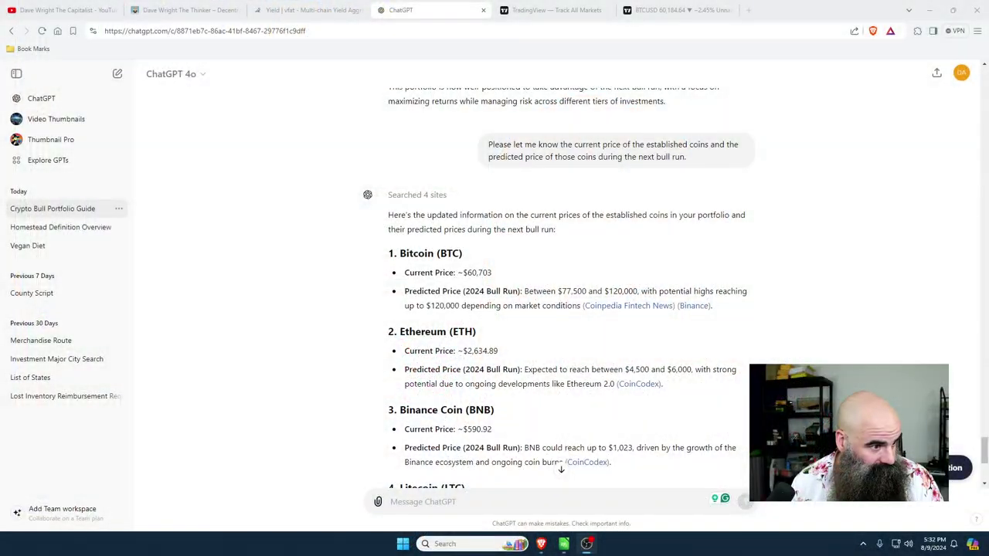
{"action": "key", "text": "super"}
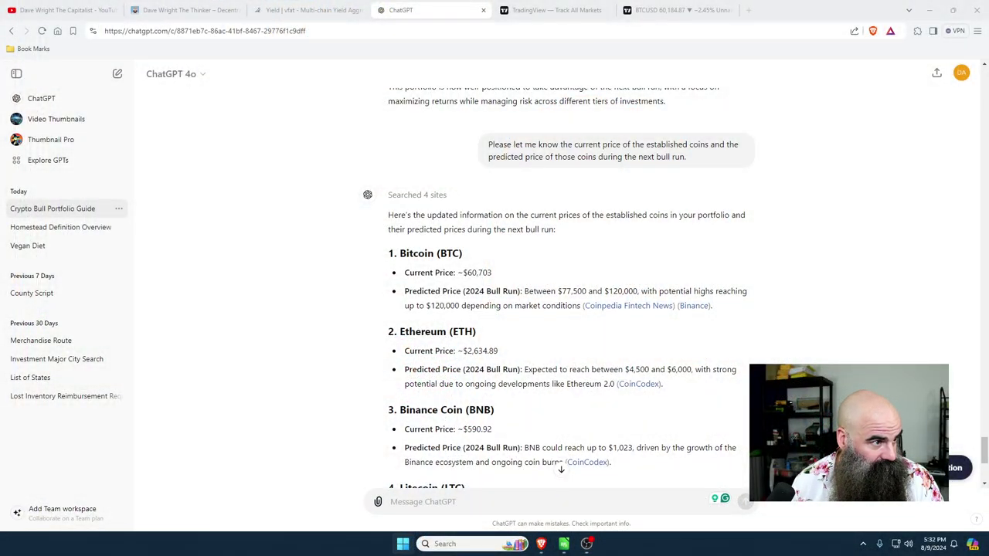
{"action": "key", "text": "Return"}
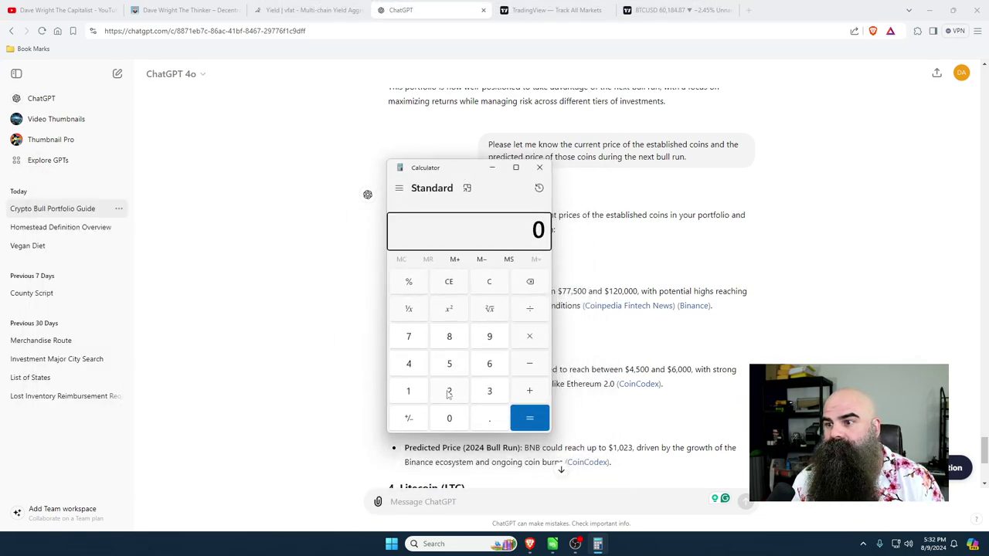
Step: Calculate 20,000 divided by 5 and move the calculator clear of the ChatGPT answer
{"action": "left_click", "coordinate": [449, 391]}
{"action": "left_click", "coordinate": [454, 422]}
{"action": "left_click", "coordinate": [455, 422]}
{"action": "left_click", "coordinate": [455, 422]}
{"action": "left_click", "coordinate": [454, 421]}
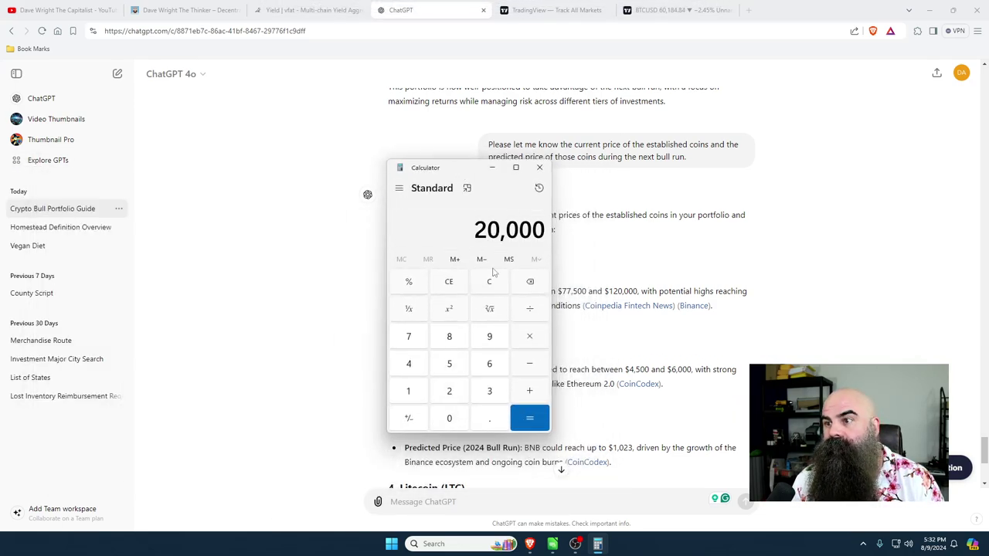
{"action": "left_click", "coordinate": [530, 340]}
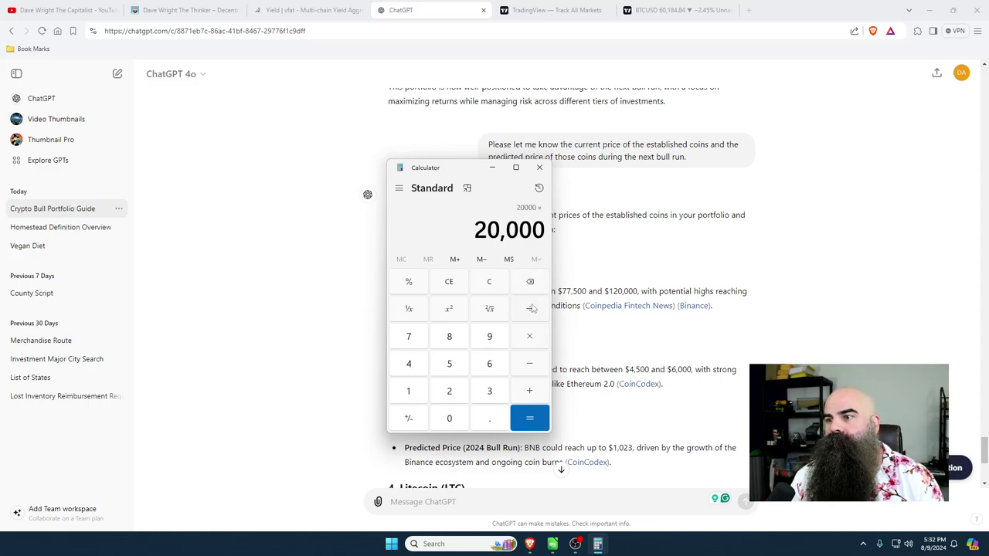
{"action": "left_click", "coordinate": [451, 364]}
{"action": "left_click", "coordinate": [526, 425]}
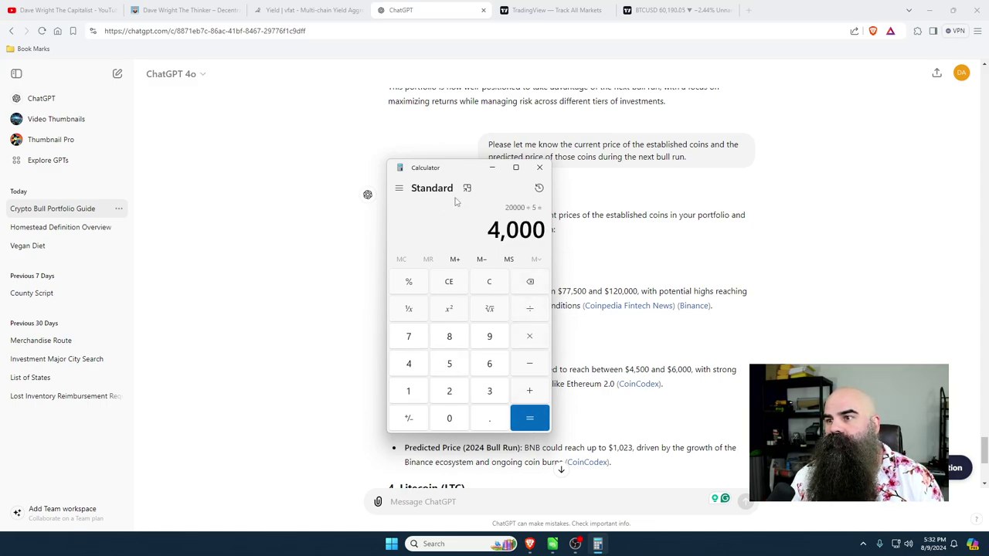
{"action": "left_click_drag", "start_coordinate": [459, 174], "coordinate": [250, 143]}
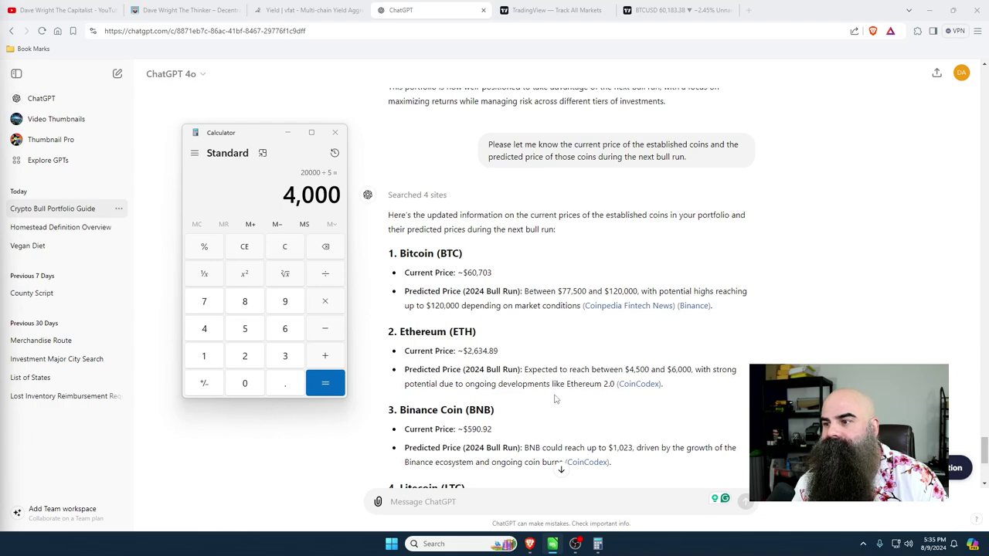
Step: Switch from the ChatGPT answer to the TradingView chart and load Binance's BNBUSDT spot symbol in place of BTCUSD
{"action": "scroll", "coordinate": [572, 397], "scroll_direction": "down", "scroll_amount": 1}
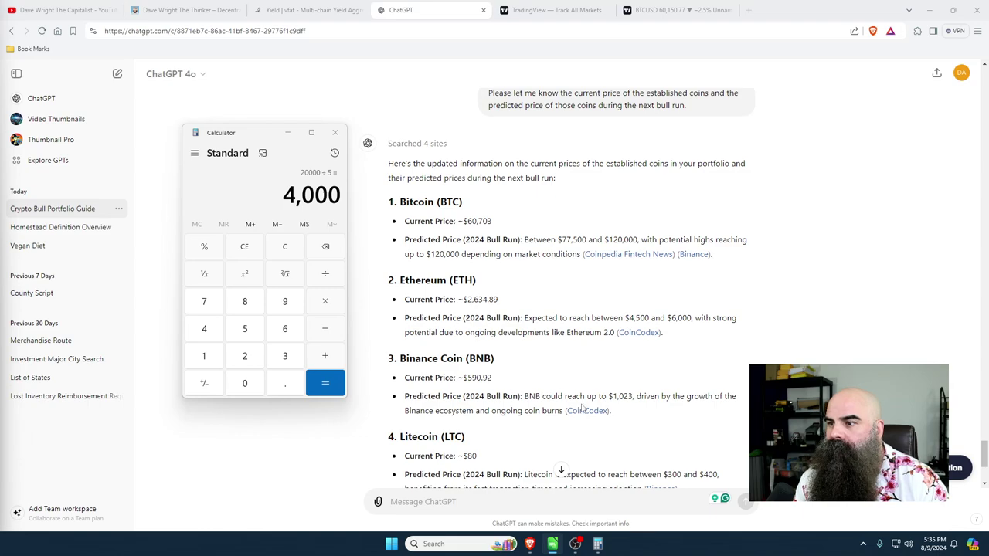
{"action": "left_click", "coordinate": [666, 11]}
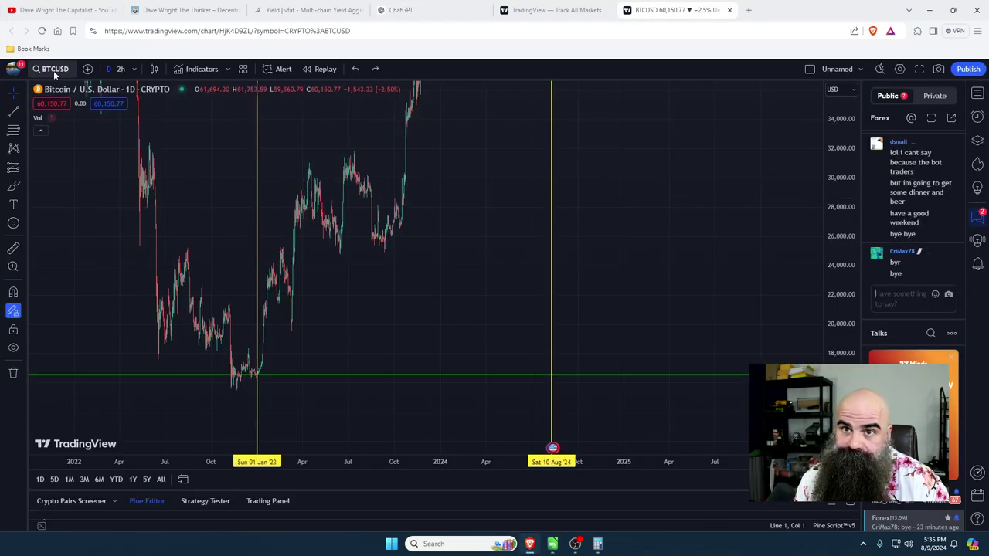
{"action": "left_click", "coordinate": [54, 70]}
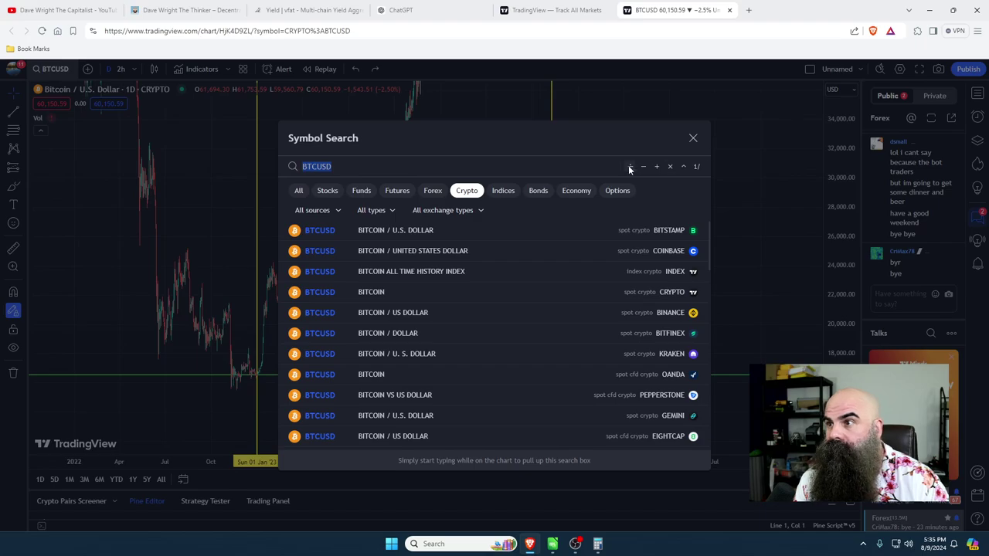
{"action": "key", "text": "BackSpace"}
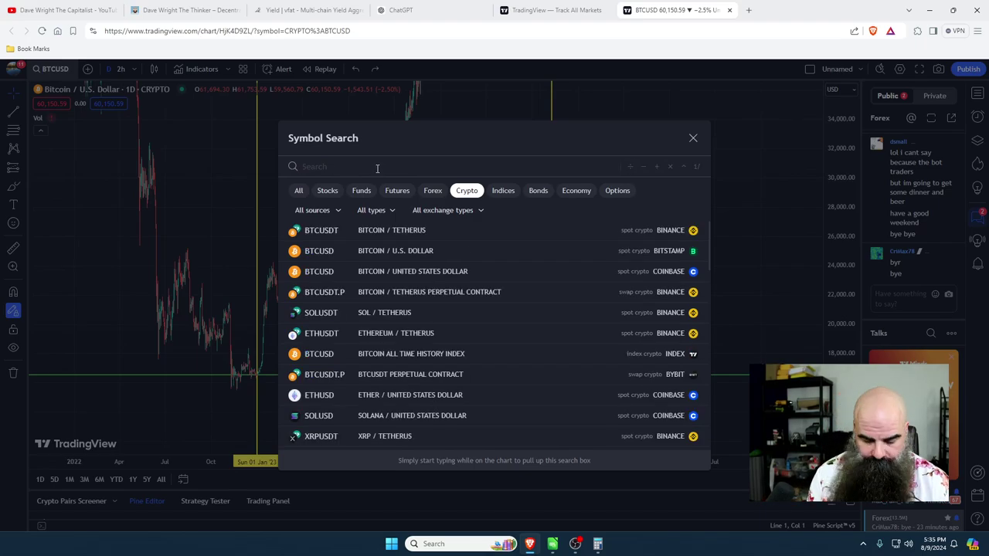
{"action": "type", "text": "BNB"}
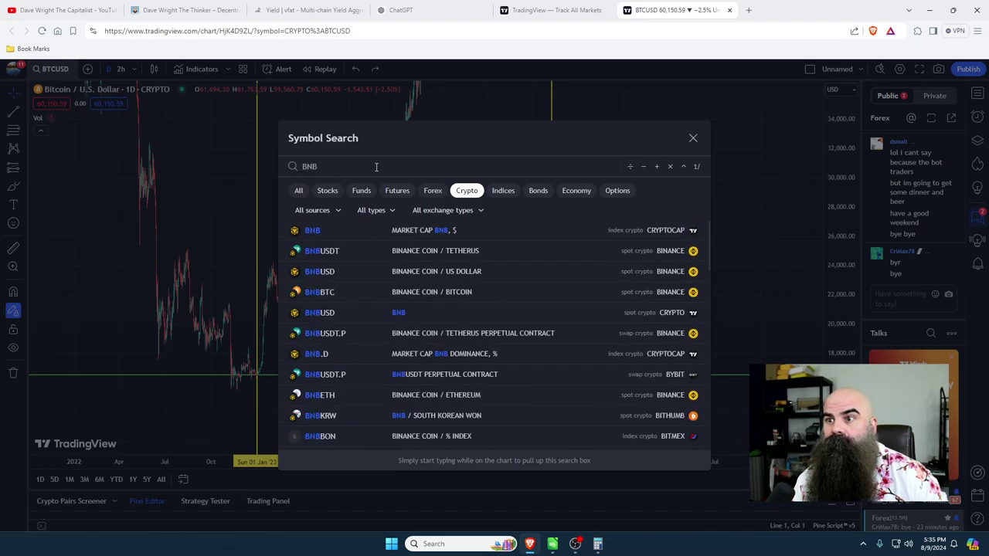
{"action": "left_click", "coordinate": [572, 251]}
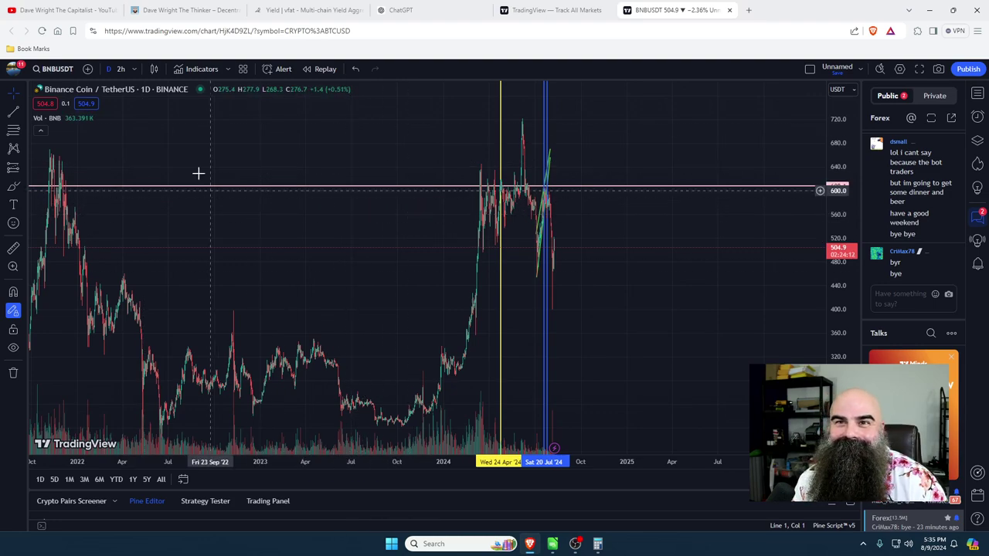
Step: Delete the old horizontal line, the yellow and blue vertical lines and the green drawing from the BNBUSDT chart
{"action": "left_click", "coordinate": [123, 188]}
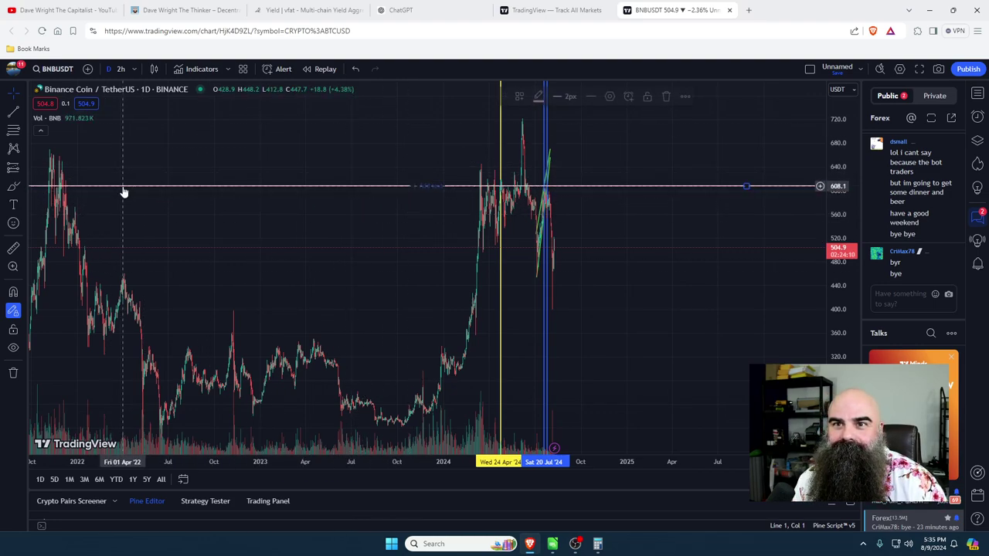
{"action": "key", "text": "Delete"}
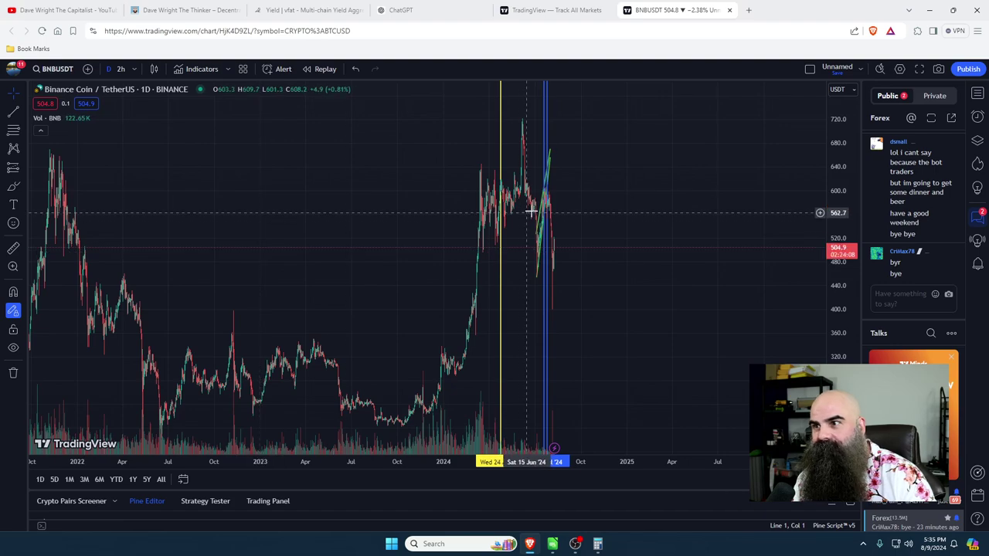
{"action": "key", "text": "Delete"}
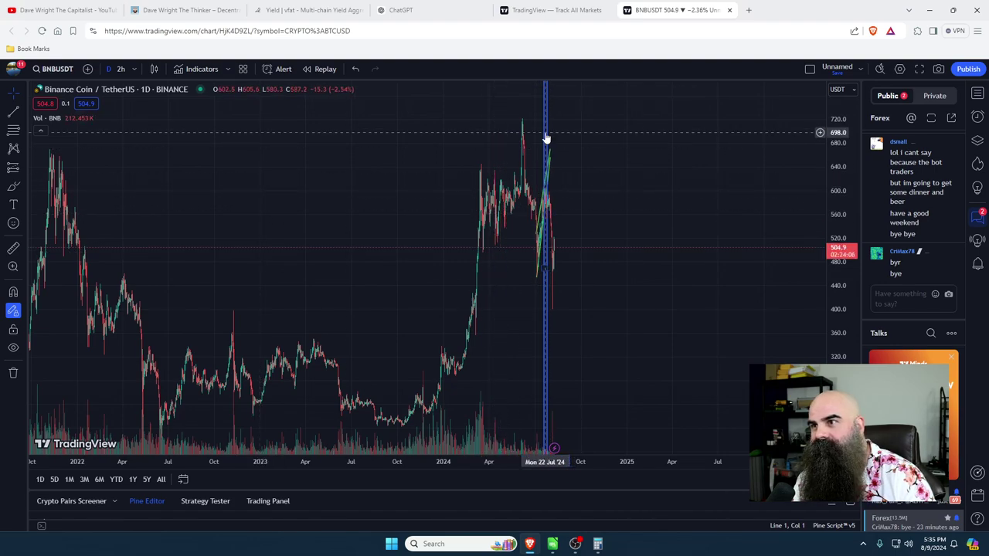
{"action": "key", "text": "Delete"}
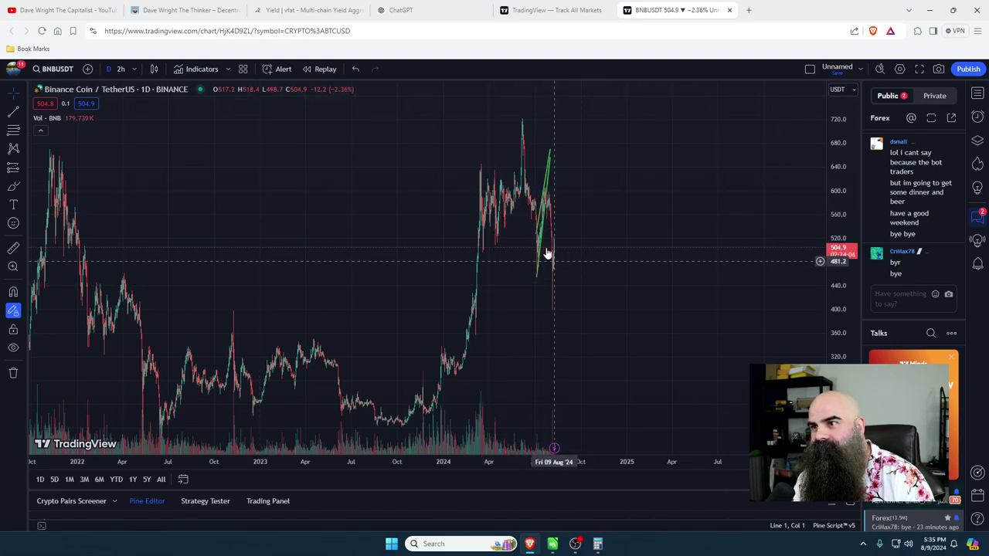
{"action": "left_click", "coordinate": [548, 186]}
{"action": "key", "text": "Delete"}
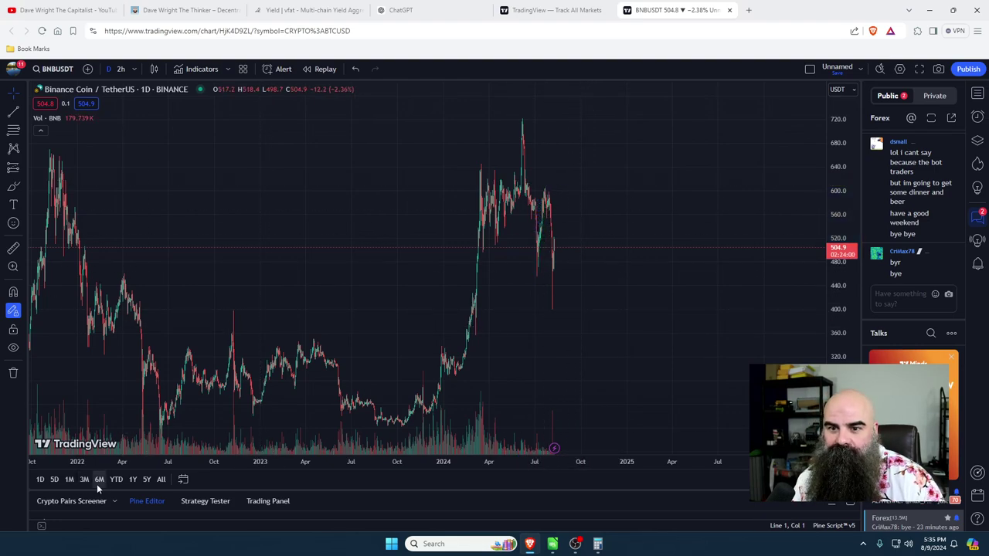
Step: Set the BNBUSDT chart to 2-hour candles over a six-month range
{"action": "left_click", "coordinate": [135, 480]}
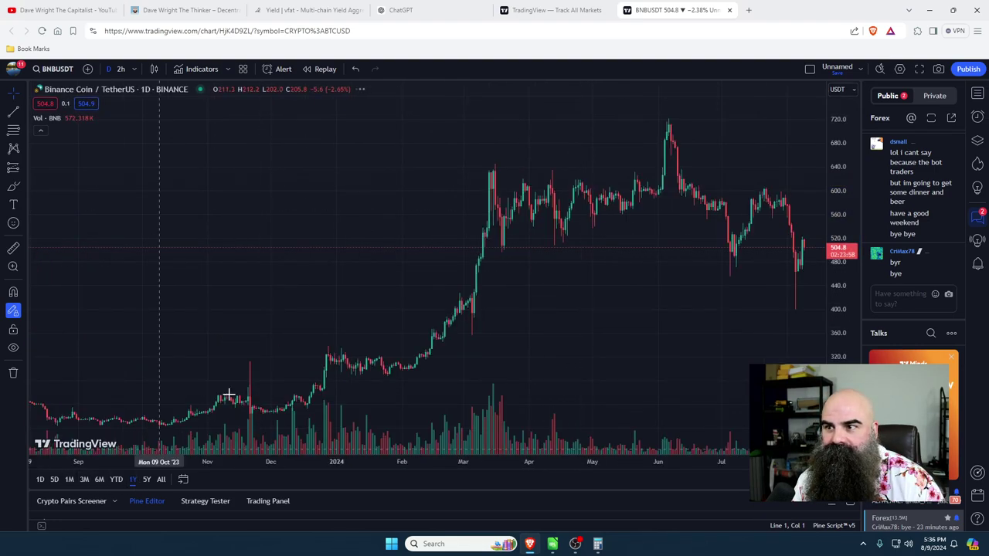
{"action": "left_click", "coordinate": [121, 69]}
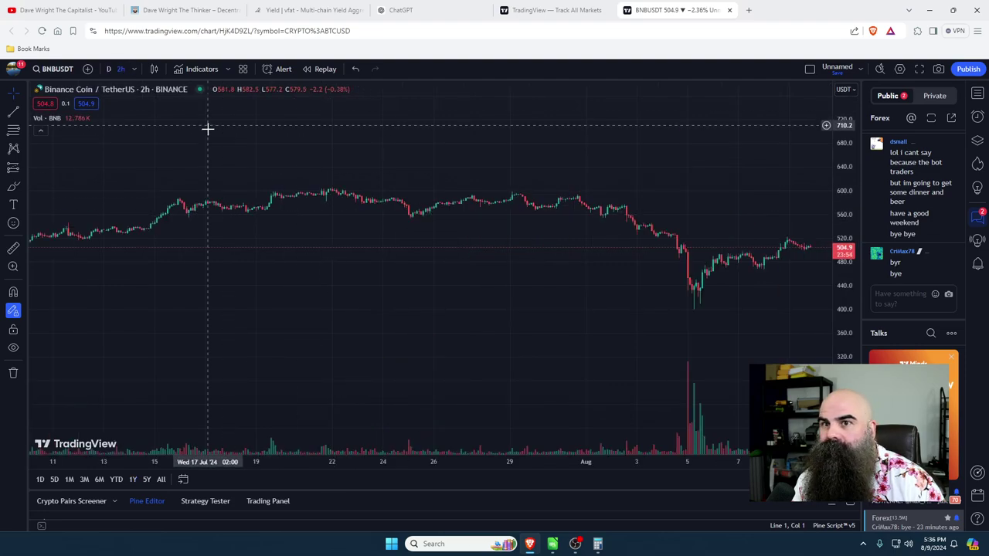
{"action": "scroll", "coordinate": [216, 273], "scroll_direction": "down", "scroll_amount": 5}
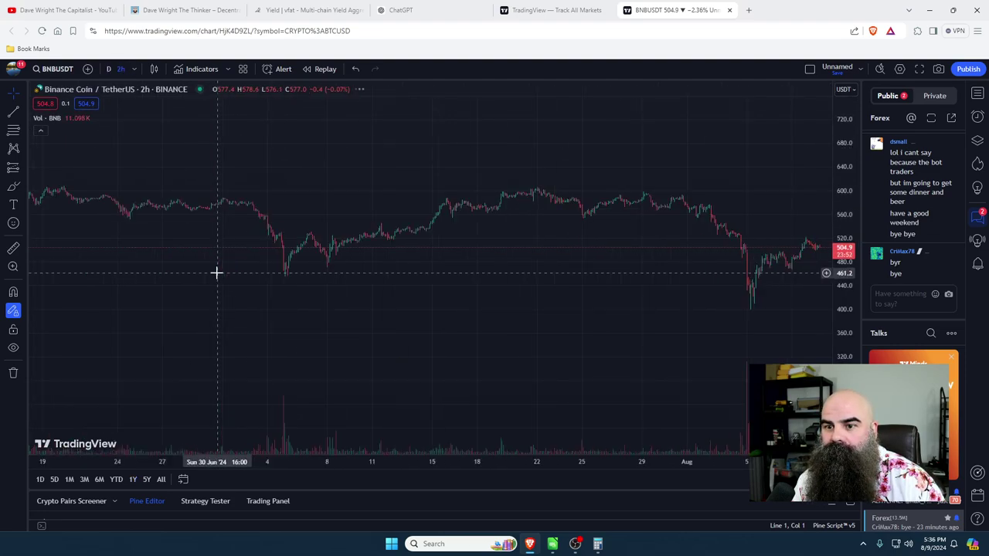
{"action": "left_click", "coordinate": [99, 479]}
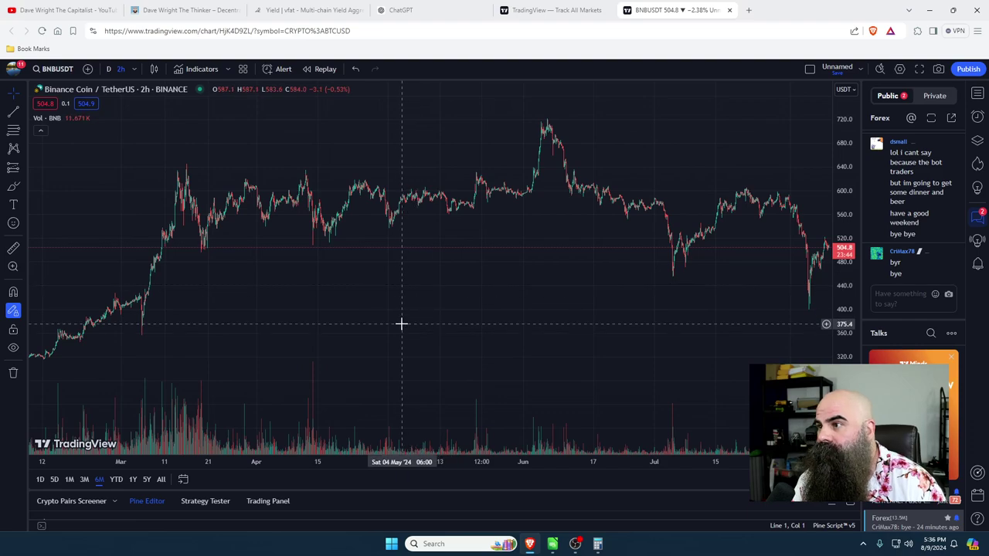
Step: Draw a horizontal line at the current BNB price, about 503.7, and colour it pale pink
{"action": "left_click", "coordinate": [23, 113]}
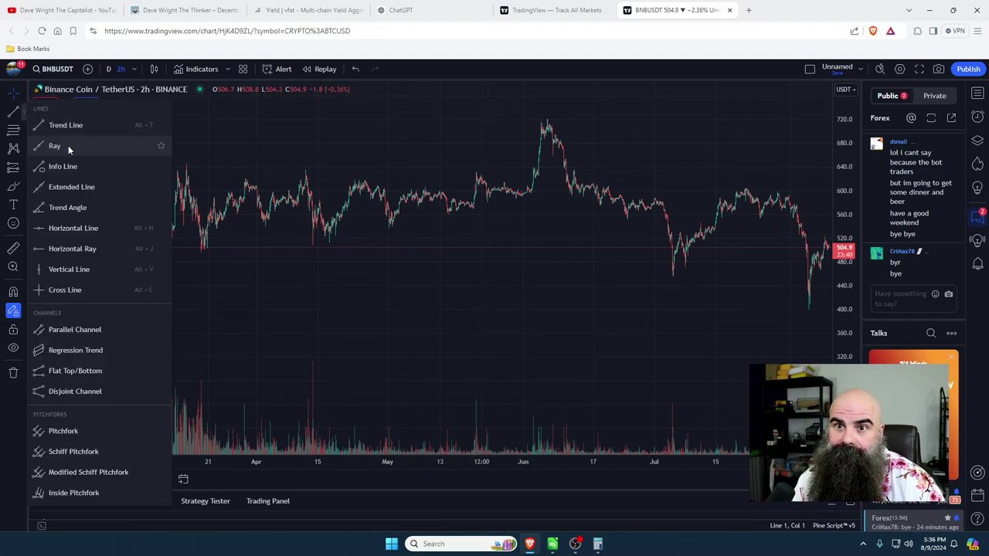
{"action": "left_click", "coordinate": [78, 228]}
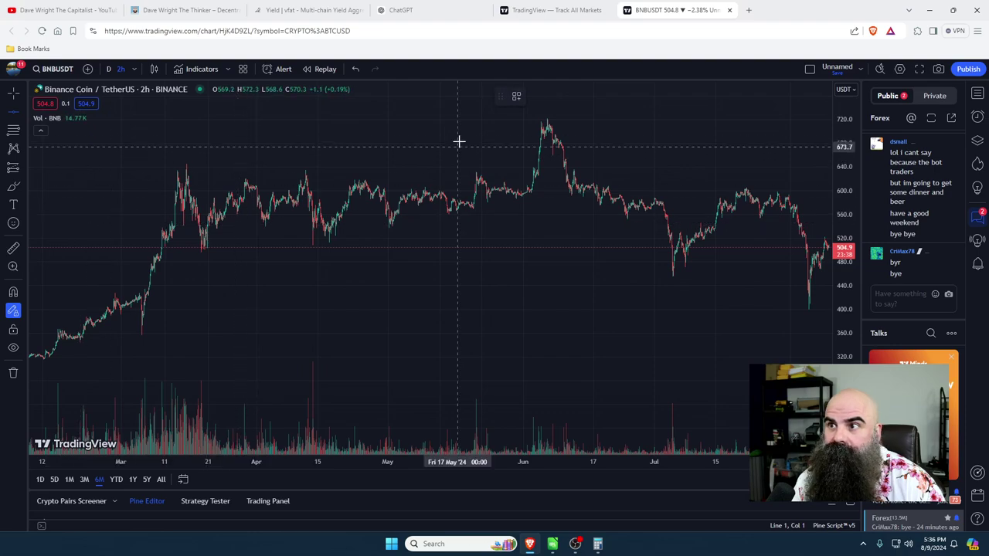
{"action": "left_click", "coordinate": [89, 247]}
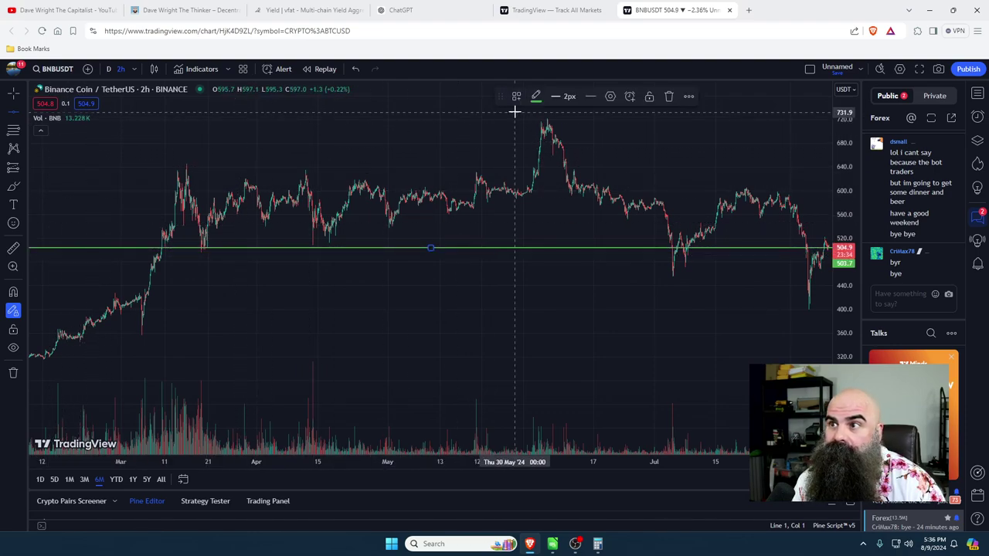
{"action": "left_click", "coordinate": [536, 95]}
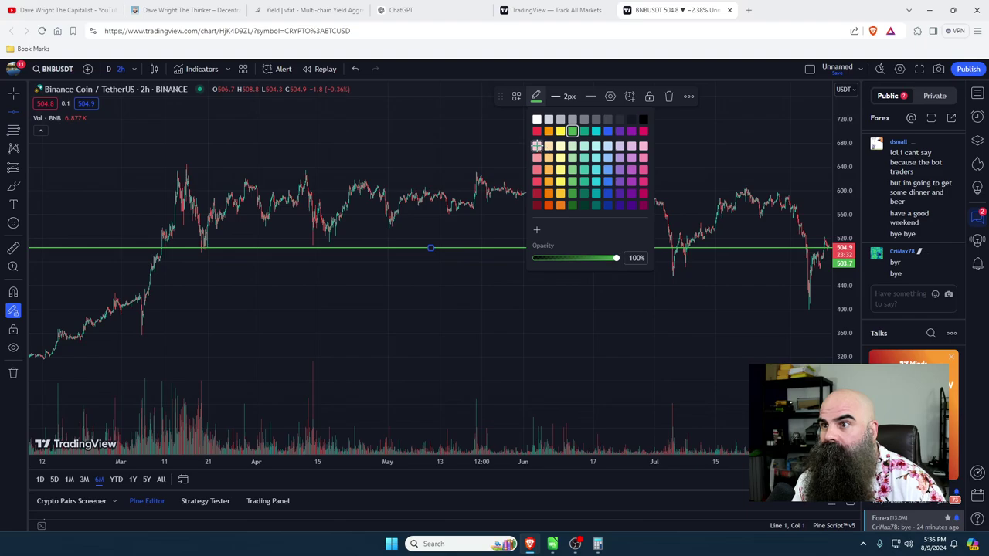
{"action": "left_click", "coordinate": [536, 145]}
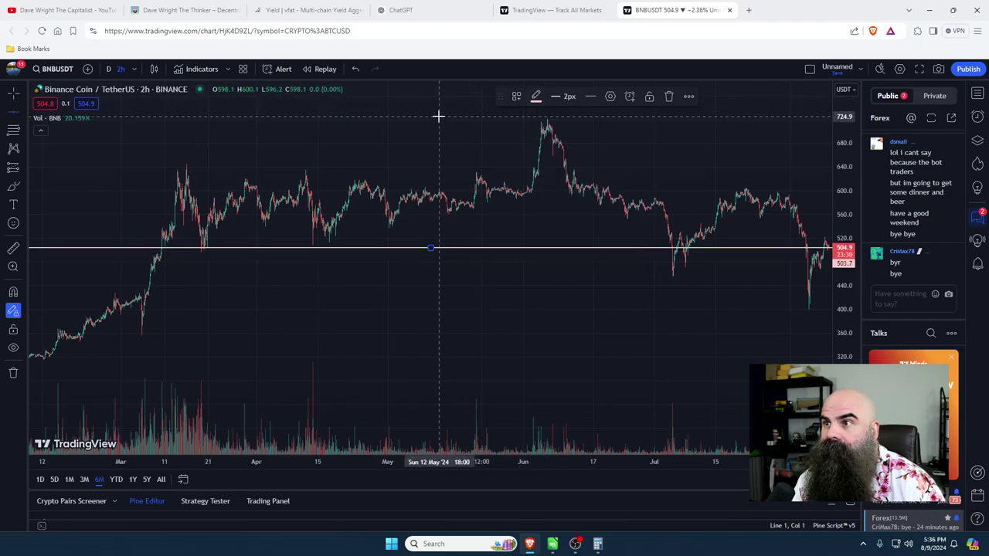
Step: Draw a horizontal line across the June peak at about 720.6 and colour it green
{"action": "left_click", "coordinate": [25, 112]}
{"action": "left_click", "coordinate": [74, 228]}
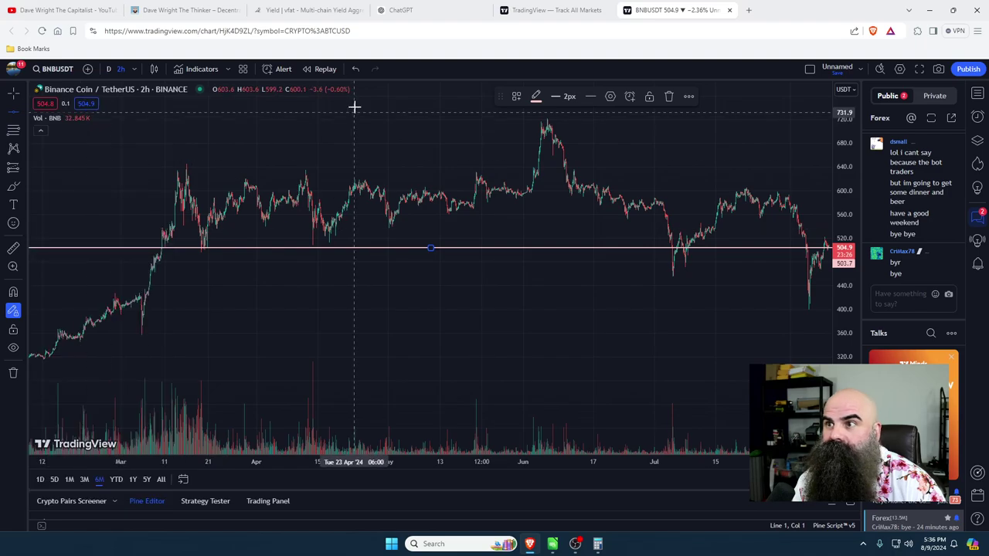
{"action": "left_click", "coordinate": [349, 115]}
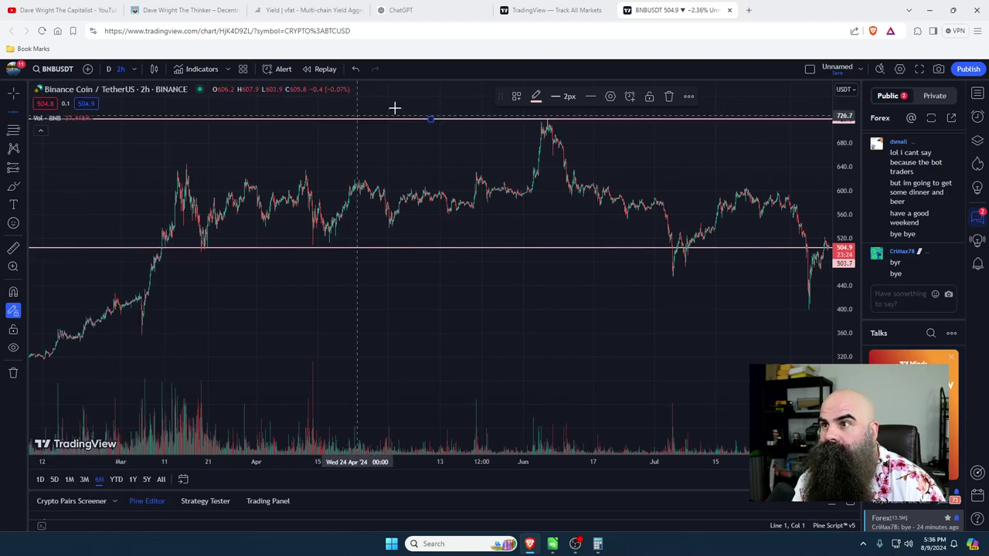
{"action": "left_click", "coordinate": [537, 97]}
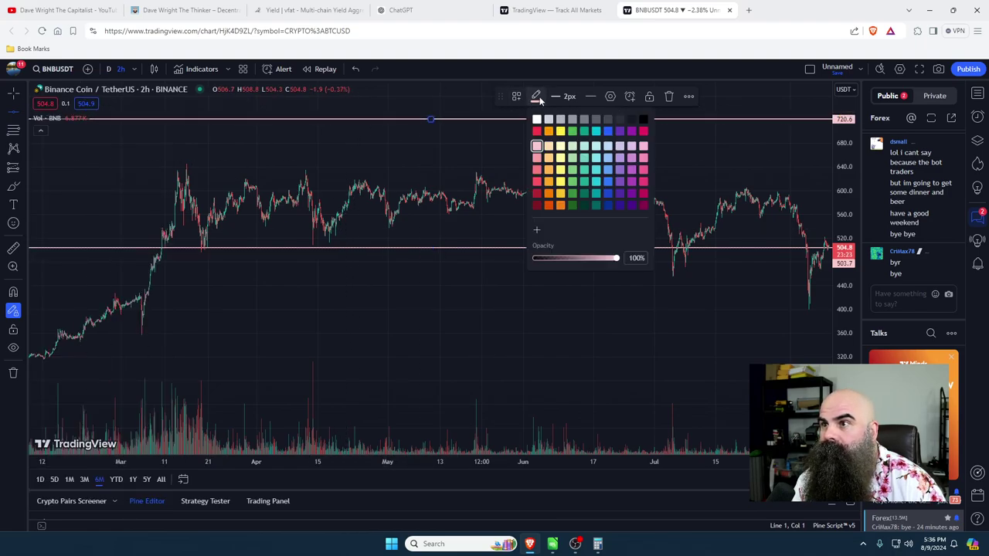
{"action": "left_click", "coordinate": [572, 132]}
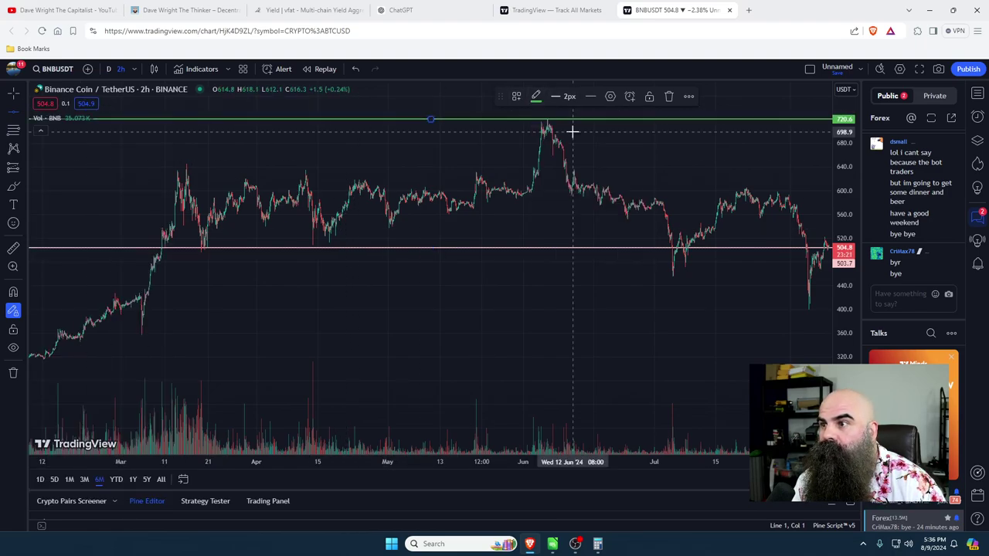
Step: Draw a horizontal line at the August low, about 400.5, and colour it red
{"action": "left_click", "coordinate": [409, 309]}
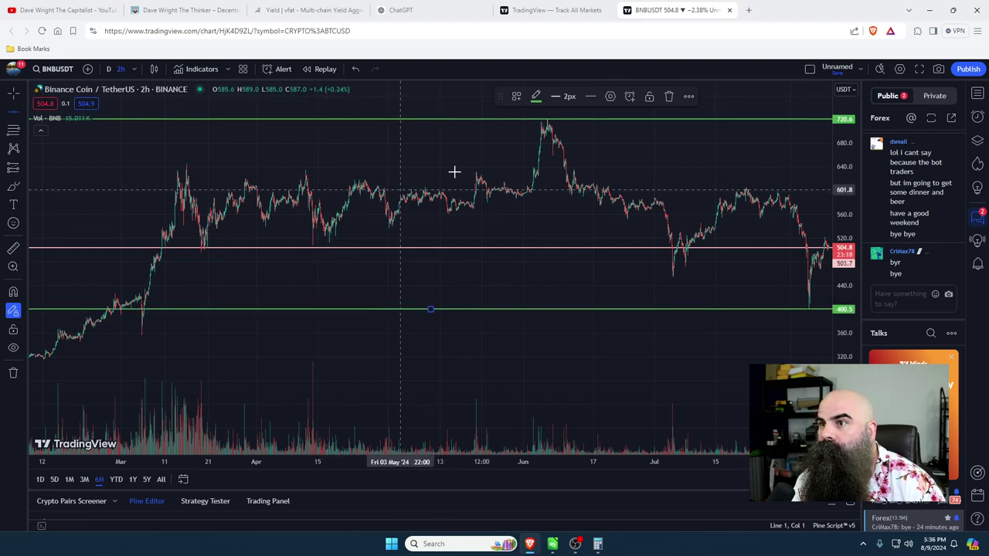
{"action": "left_click", "coordinate": [536, 97]}
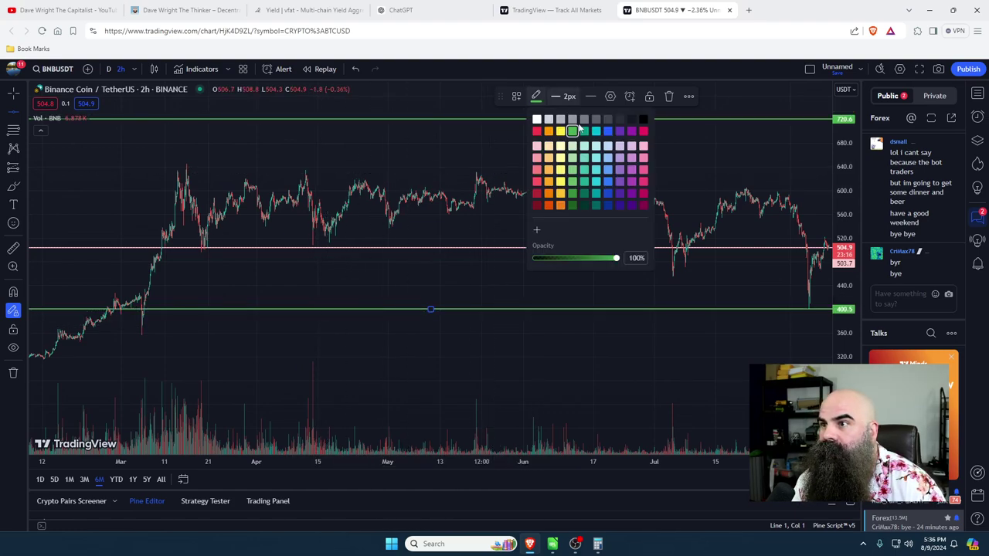
{"action": "left_click", "coordinate": [537, 131]}
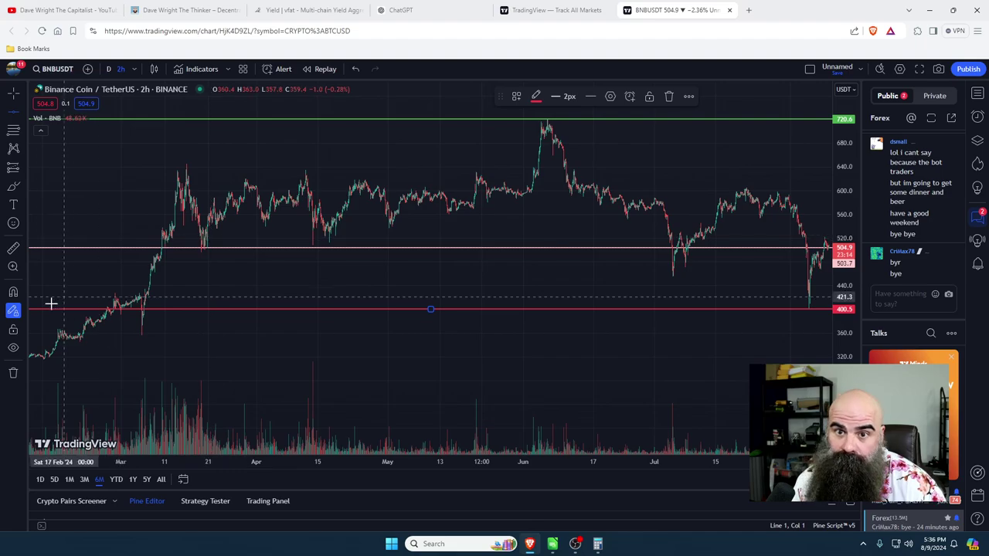
Step: Measure the rise from the red low line to the green peak line with a Price Range drawing
{"action": "left_click", "coordinate": [24, 165]}
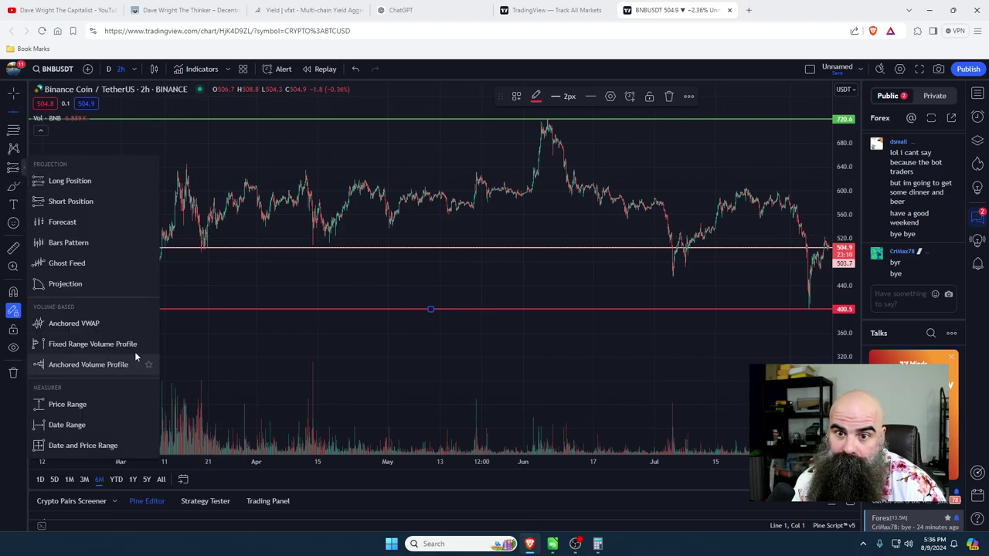
{"action": "left_click", "coordinate": [95, 404]}
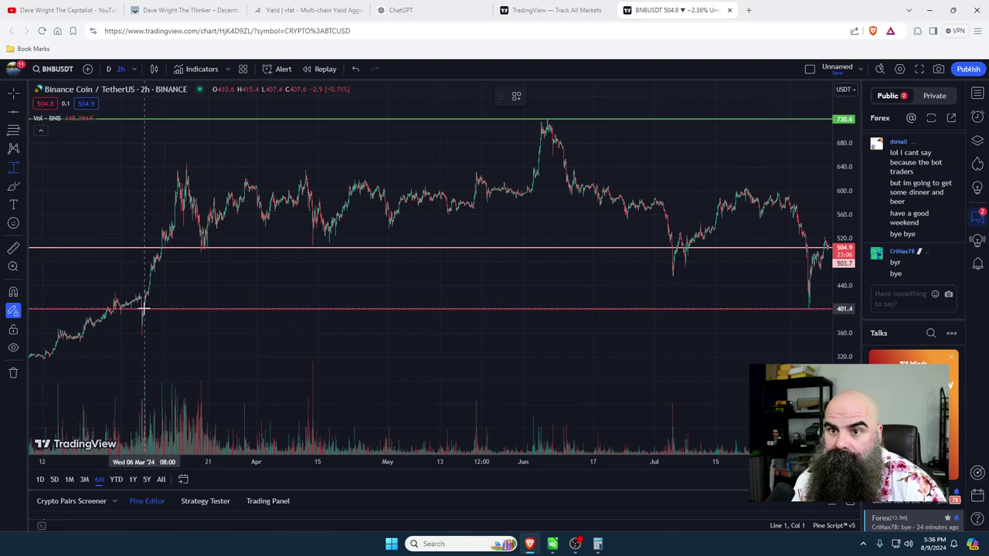
{"action": "left_click", "coordinate": [376, 309]}
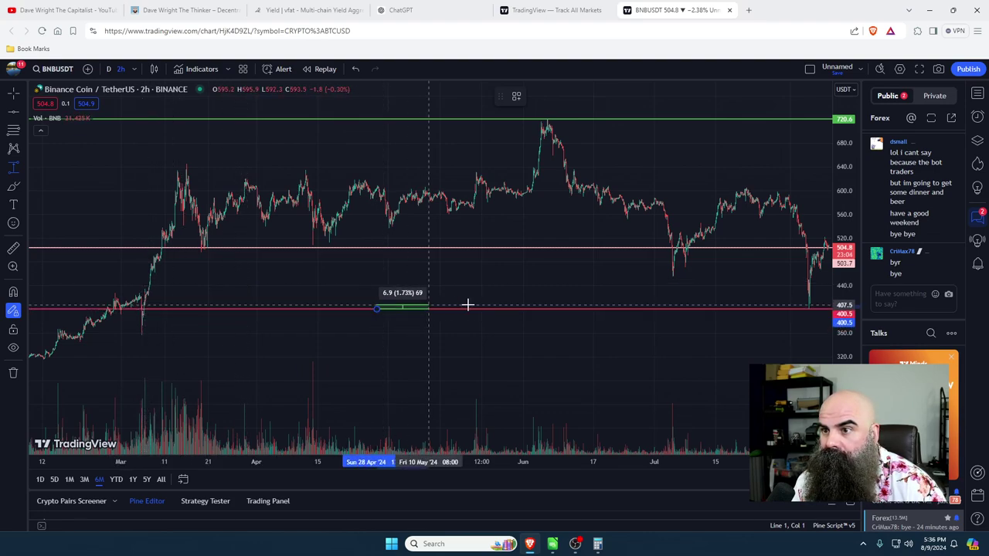
{"action": "left_click", "coordinate": [504, 118]}
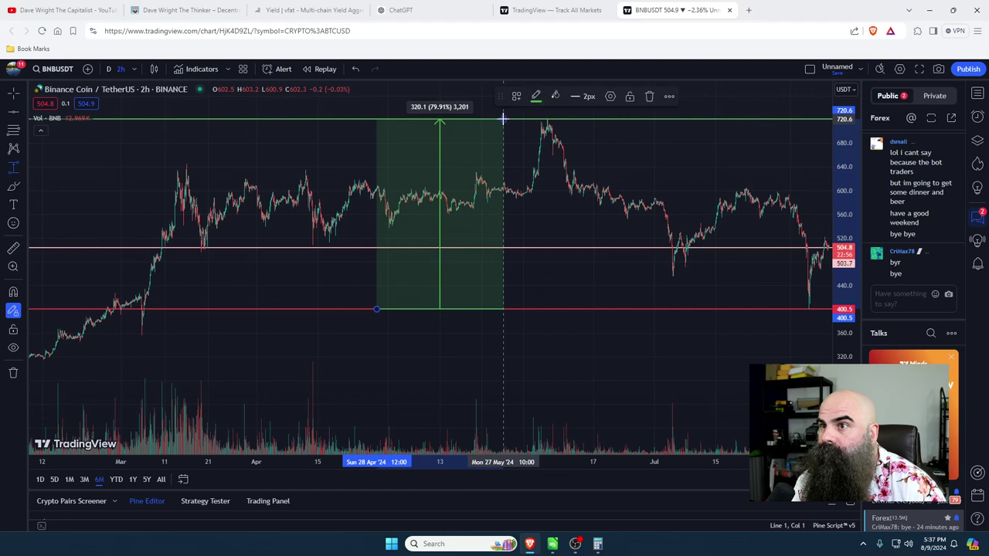
Step: Add price range measurements from the red low line to the pink current-price line and from the pink line to the green peak line
{"action": "left_click", "coordinate": [216, 309]}
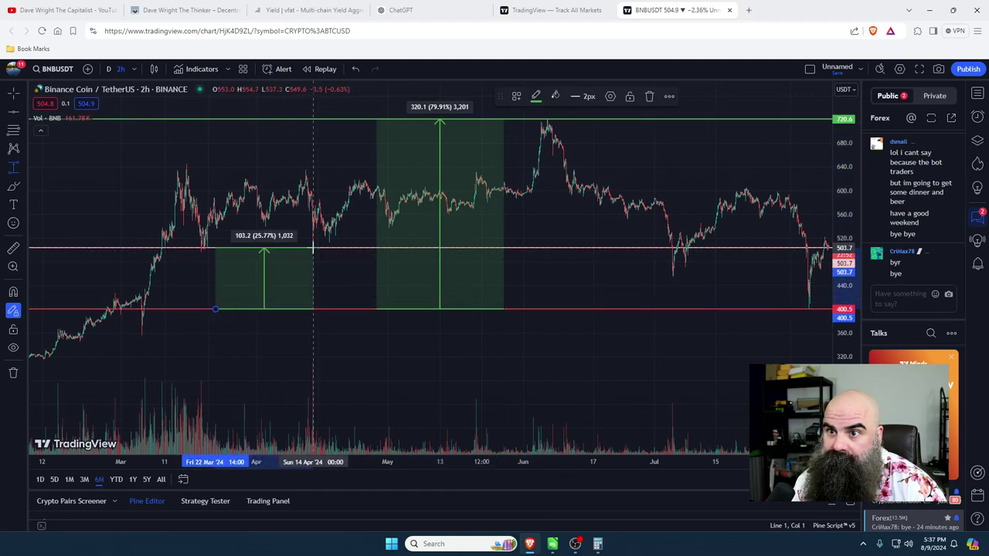
{"action": "left_click", "coordinate": [313, 247]}
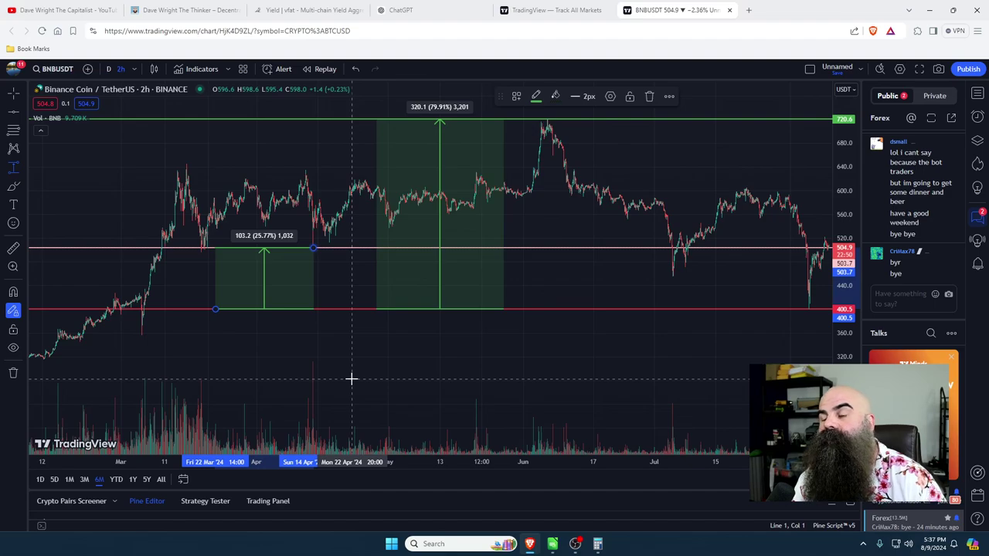
{"action": "left_click", "coordinate": [543, 248]}
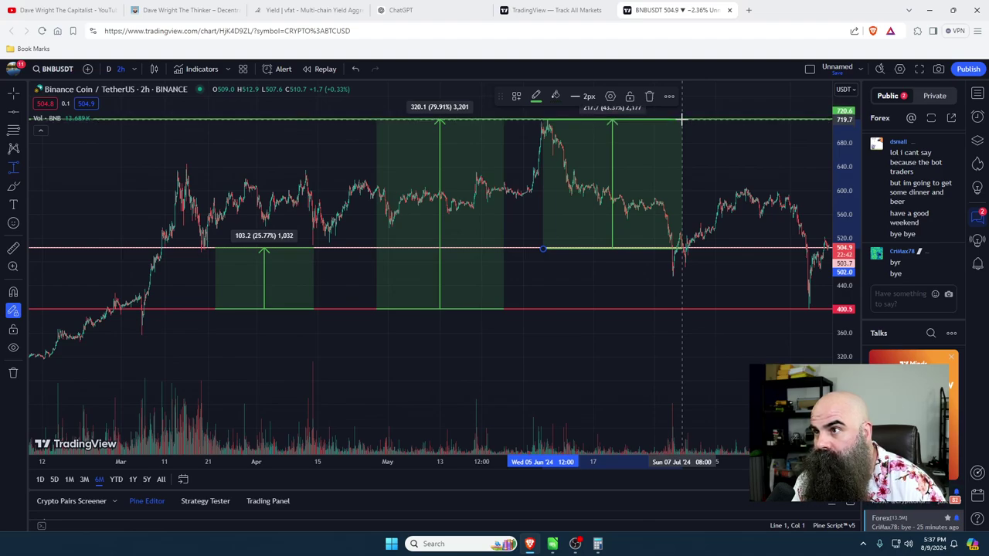
{"action": "left_click", "coordinate": [682, 119]}
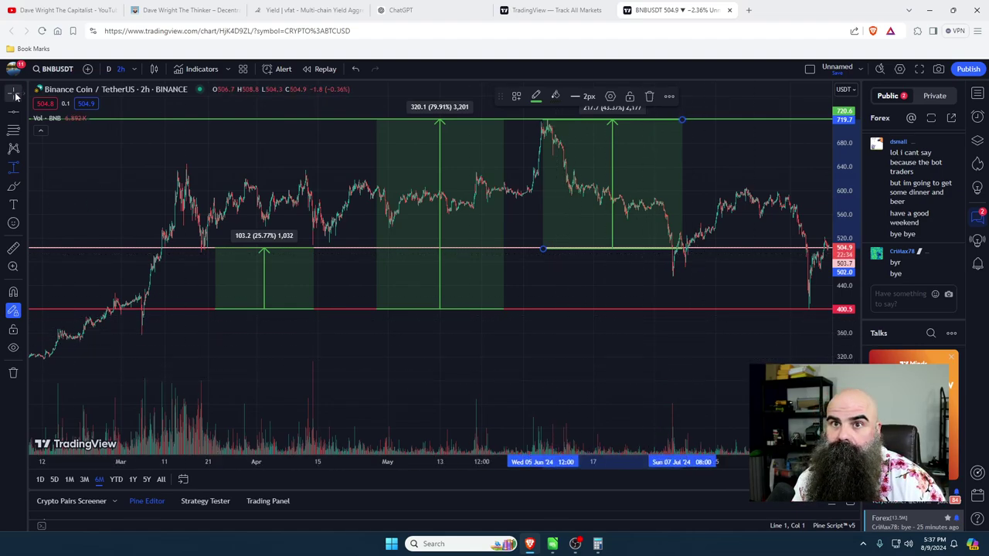
Step: Draw vertical lines on the BNBUSDT chart at the 6 March '24 06:00 low and at the early-August low
{"action": "left_click_drag", "start_coordinate": [464, 357], "coordinate": [423, 361]}
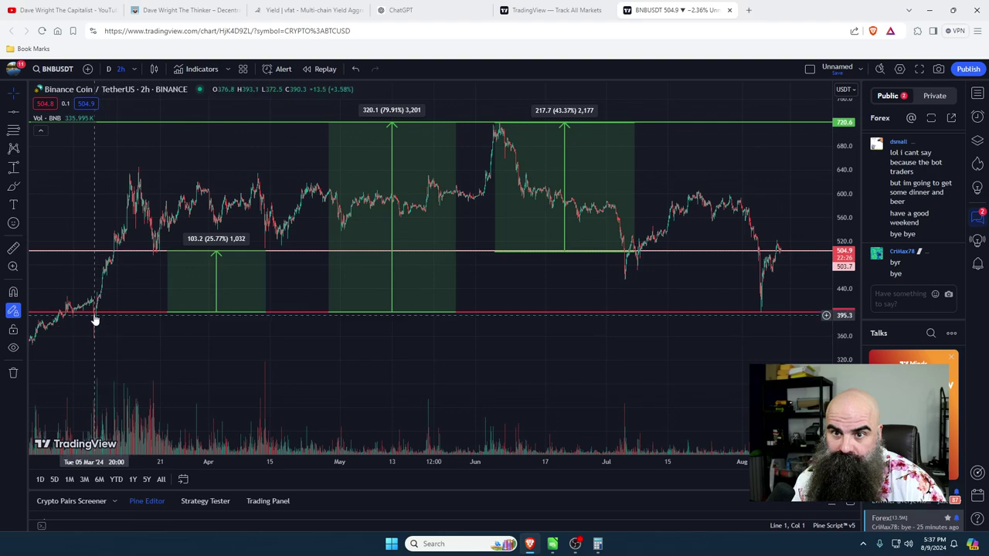
{"action": "left_click", "coordinate": [25, 113]}
{"action": "left_click", "coordinate": [85, 269]}
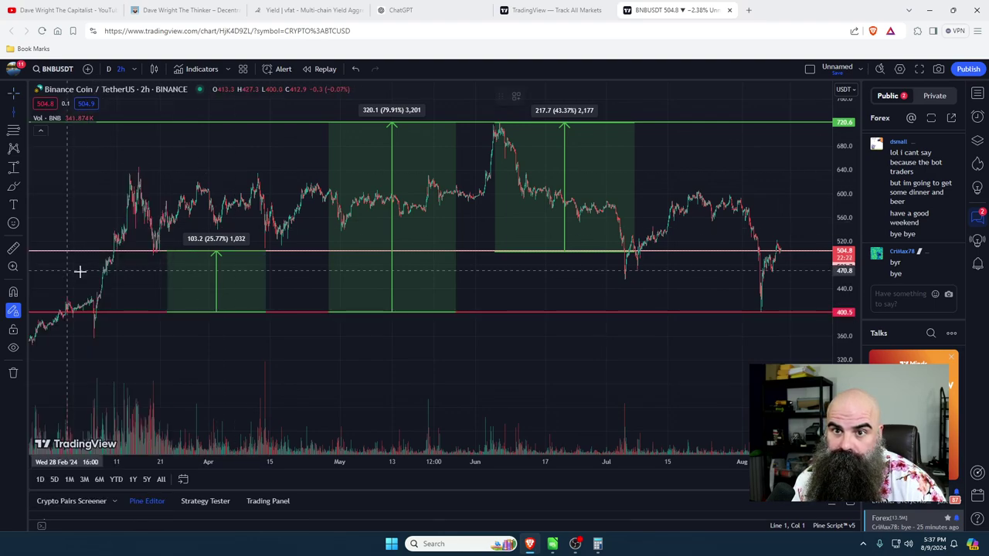
{"action": "left_click", "coordinate": [95, 341]}
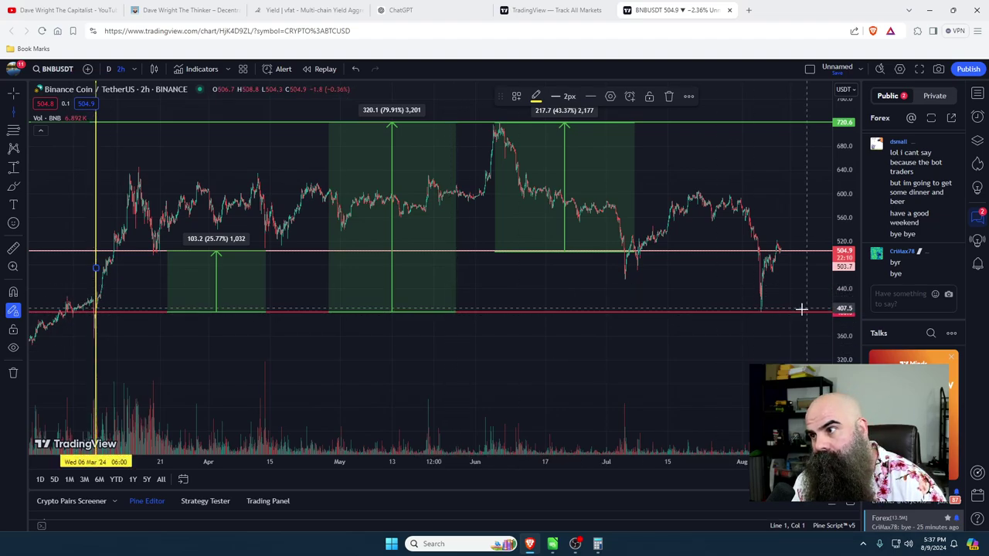
{"action": "left_click", "coordinate": [762, 311]}
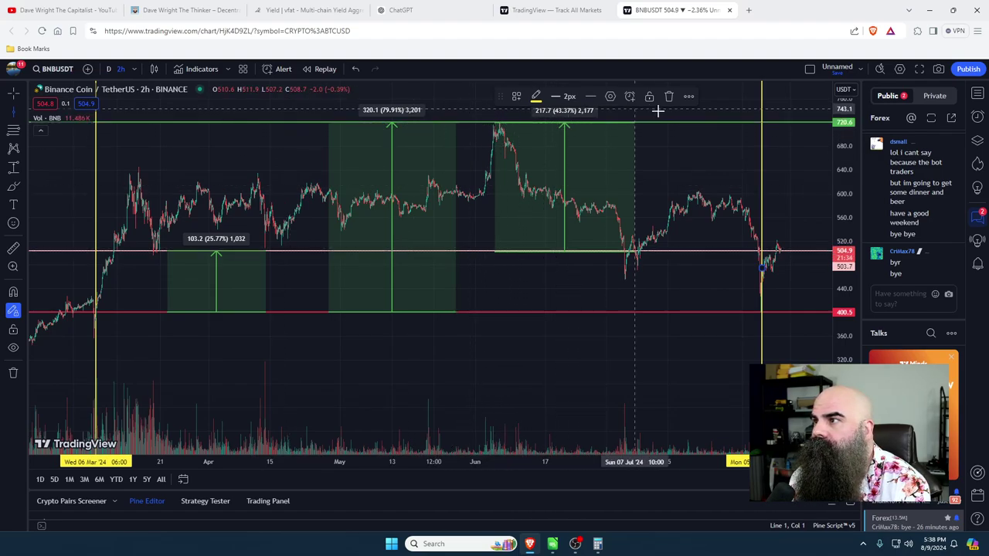
Step: Check the predicted bull run price for BNB in the ChatGPT conversation, and return to the BNBUSDT chart on TradingView
{"action": "left_click", "coordinate": [425, 12]}
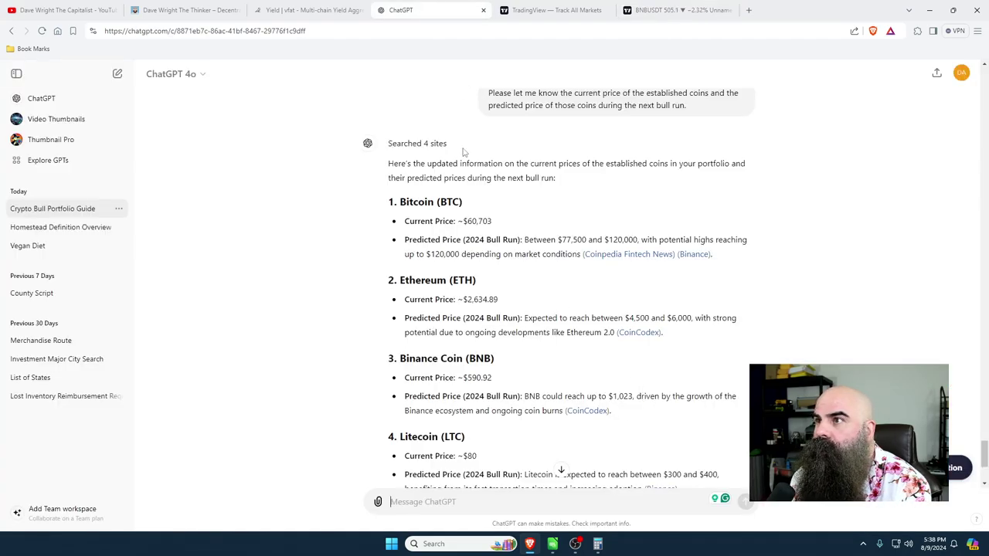
{"action": "left_click", "coordinate": [648, 8]}
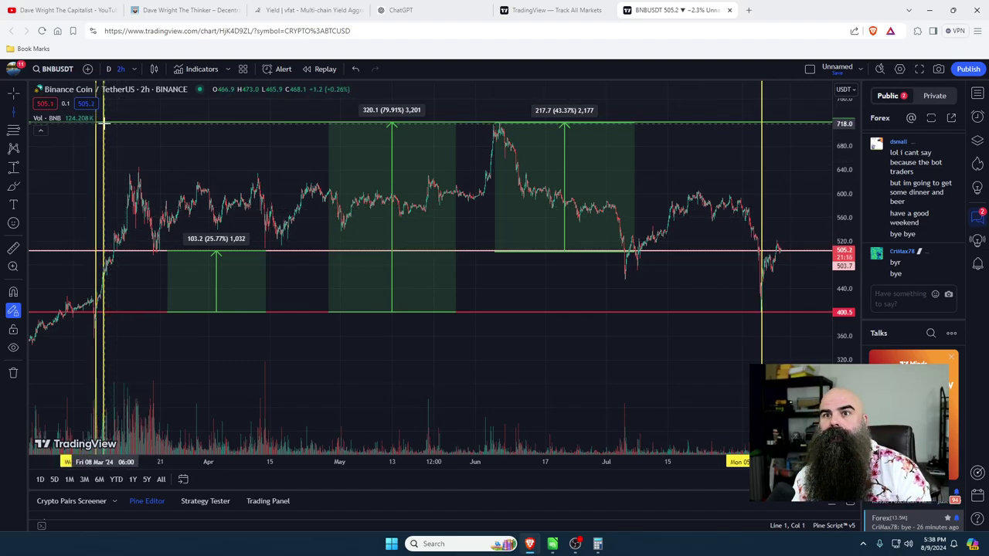
{"action": "left_click", "coordinate": [103, 158]}
Step: Switch to ChatGPT and ask "What was the growth percentage of BNB during the last bull run?", correcting the misspelled "growth"
{"action": "left_click", "coordinate": [486, 4]}
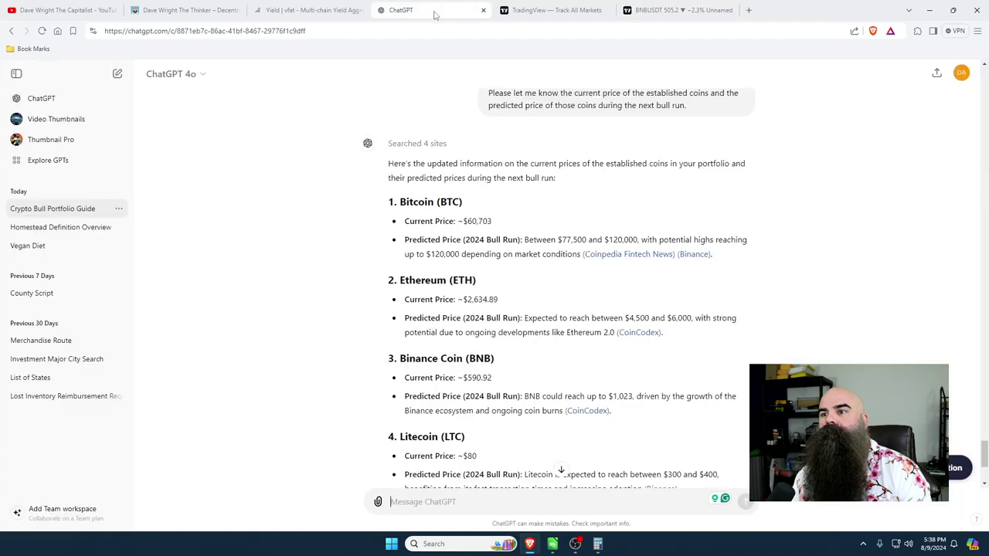
{"action": "left_click", "coordinate": [425, 504]}
{"action": "type", "text": "I"}
{"action": "key", "text": "BackSpace"}
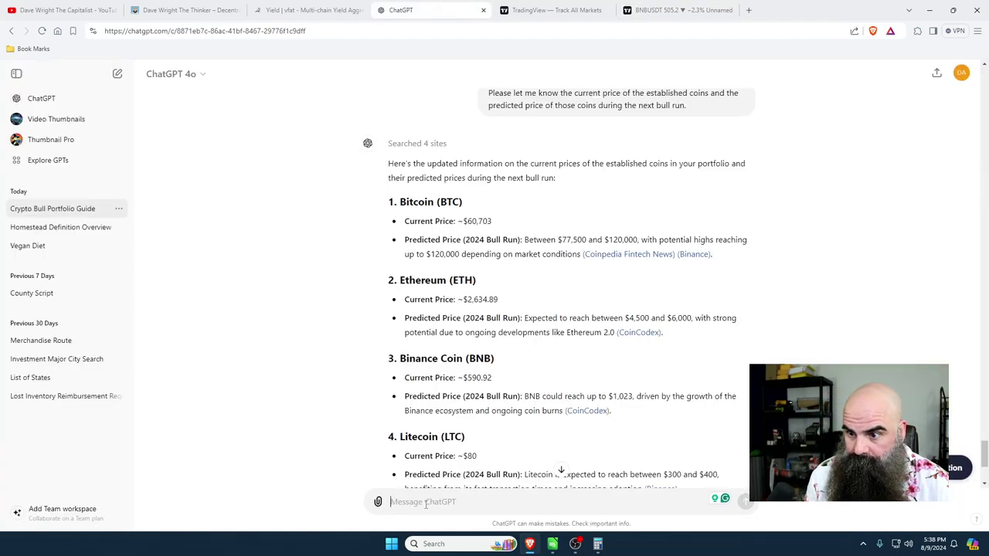
{"action": "type", "text": "W"}
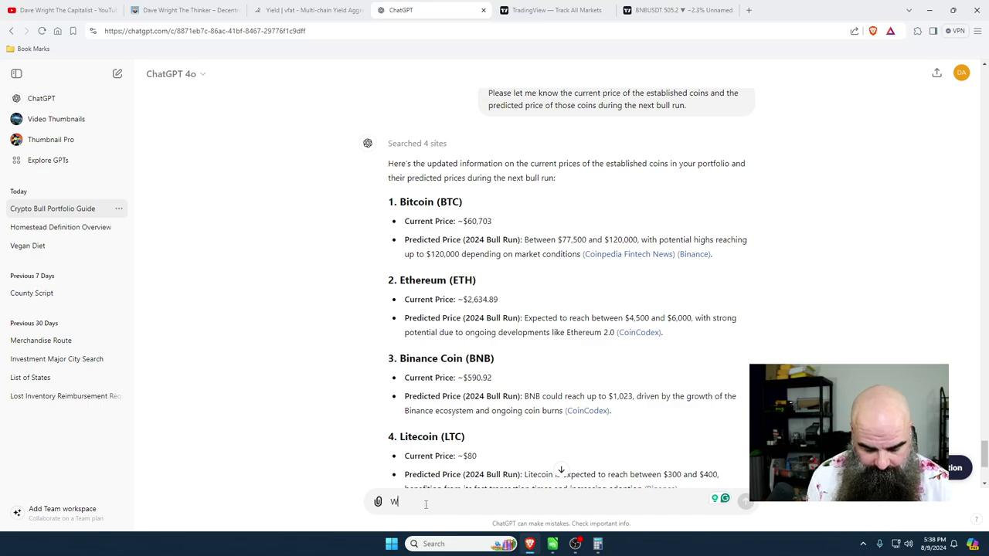
{"action": "type", "text": "hat was the "}
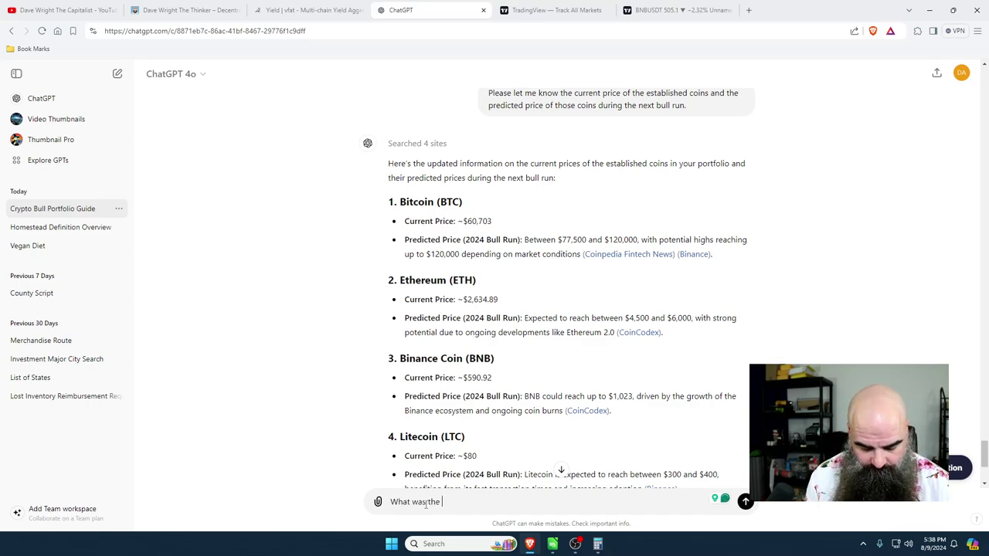
{"action": "type", "text": "frowth perc"}
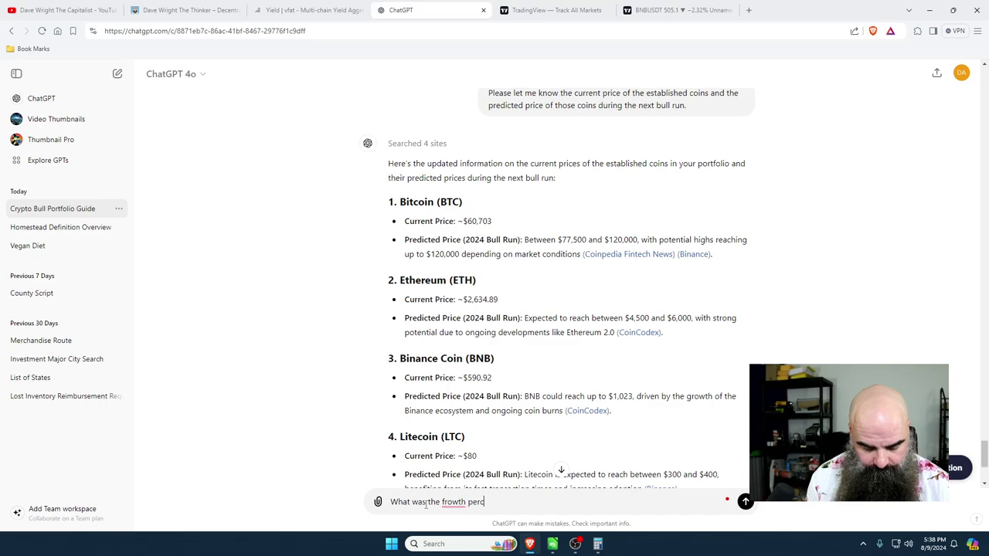
{"action": "type", "text": "entage o"}
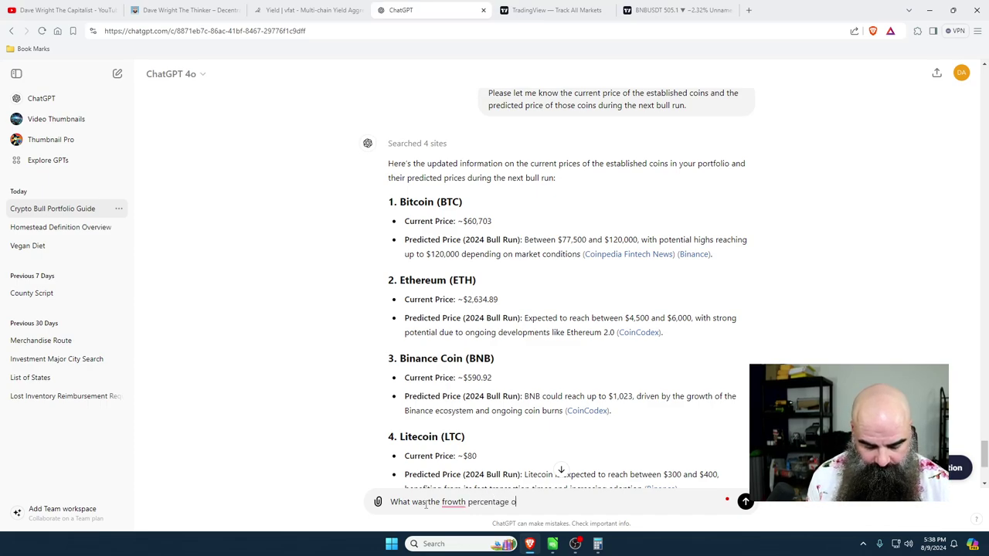
{"action": "type", "text": "f BNB duri"}
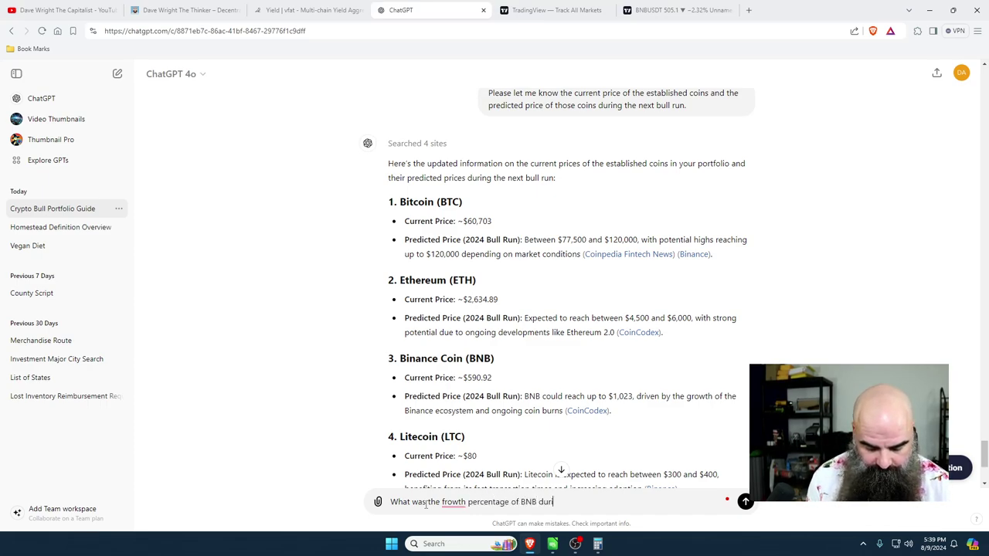
{"action": "type", "text": "ng the last bul"}
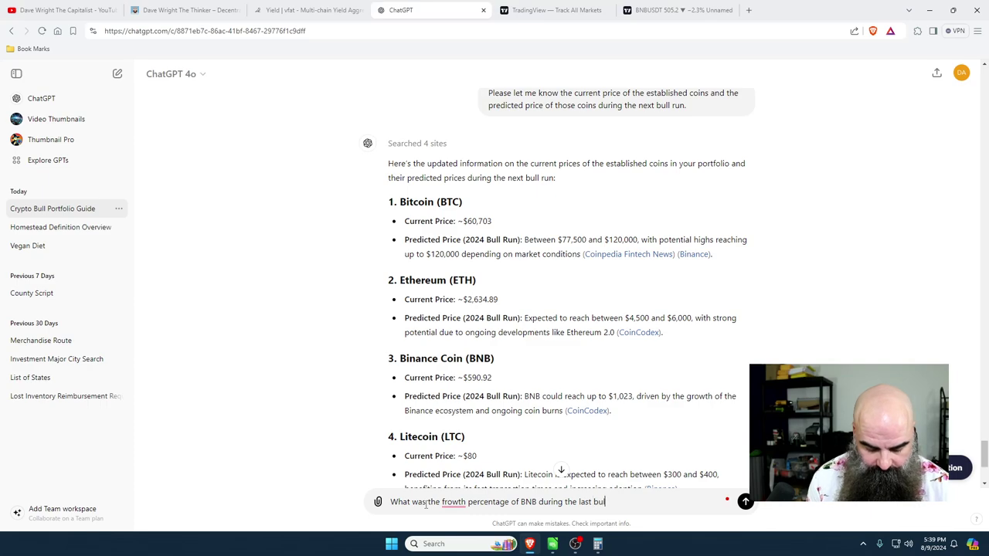
{"action": "type", "text": "l run?"}
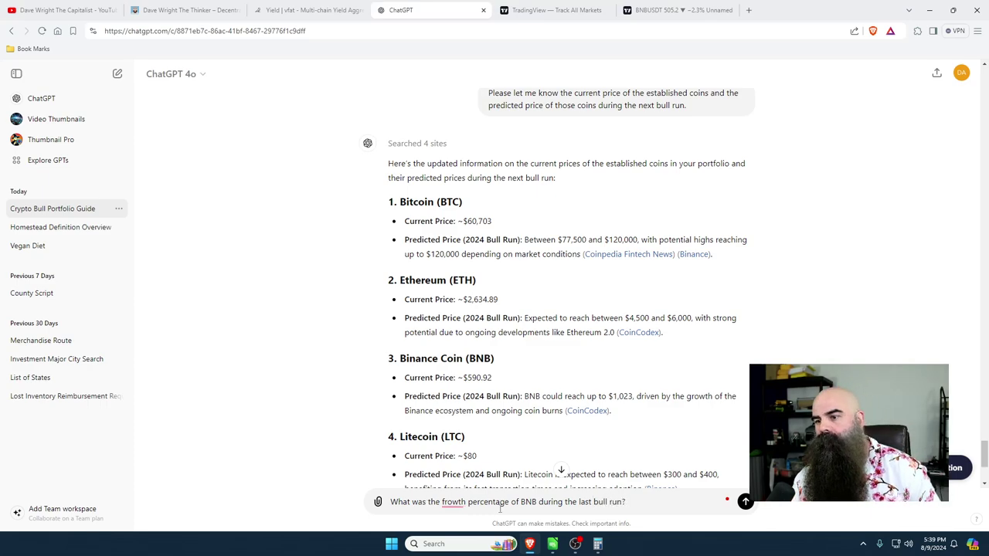
{"action": "mouse_move", "coordinate": [454, 500]}
{"action": "left_click", "coordinate": [456, 434]}
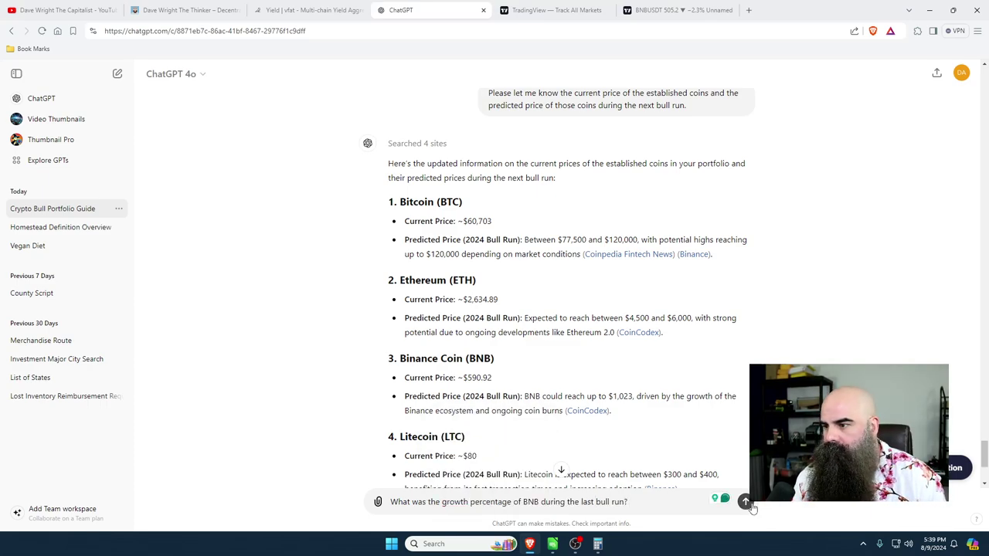
{"action": "key", "text": "Return"}
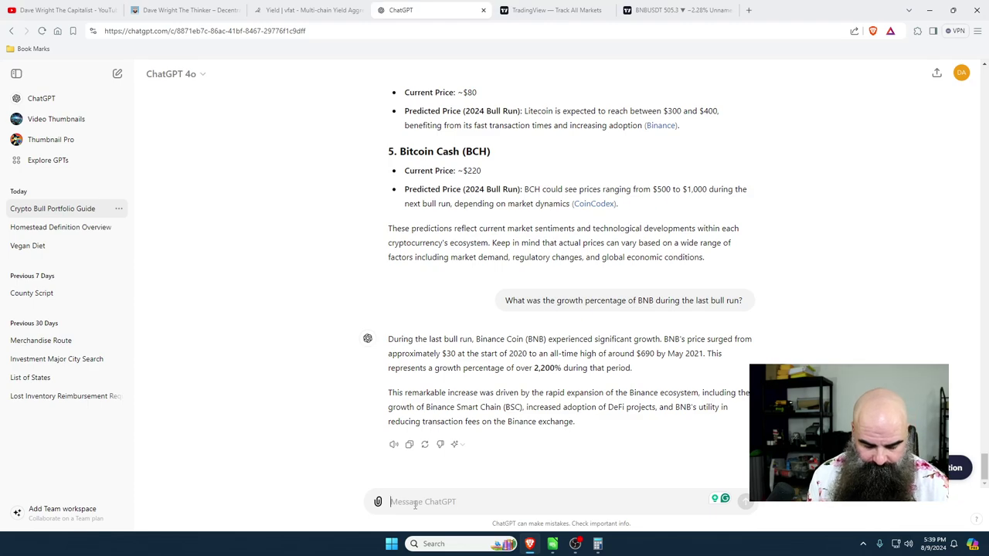
Step: Ask ChatGPT "From 2022 to 2023 what was the BNB growth percentage"
{"action": "type", "text": "From "}
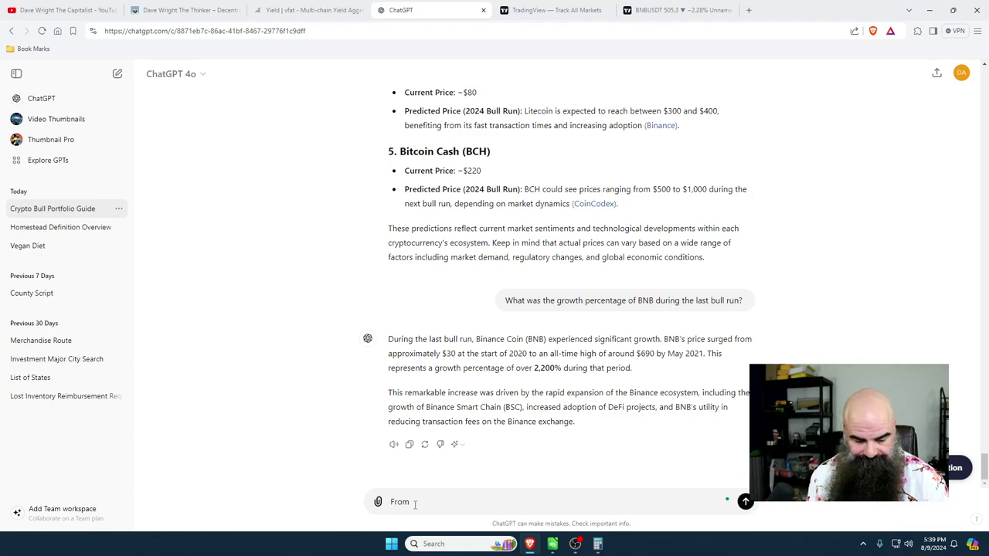
{"action": "type", "text": "2022 "}
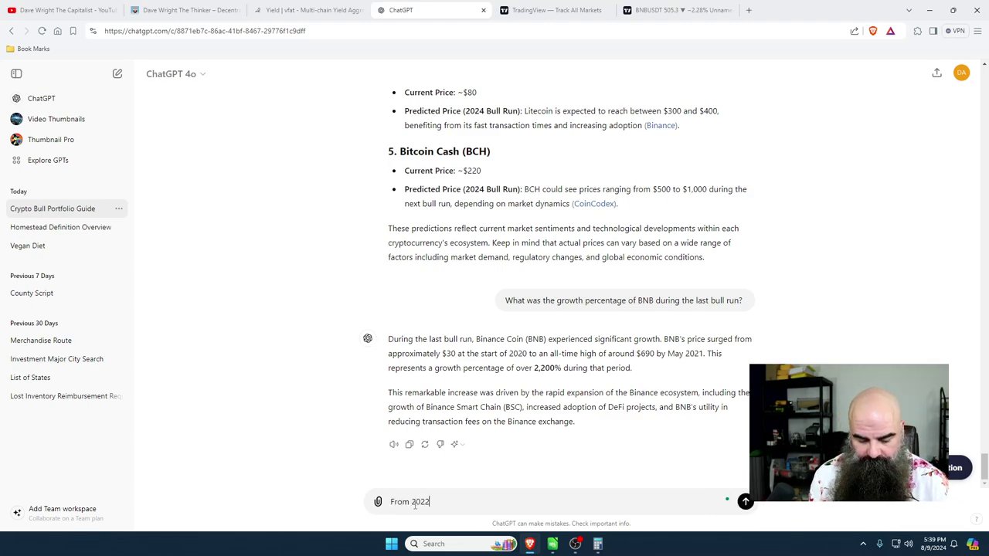
{"action": "type", "text": "to 2023"}
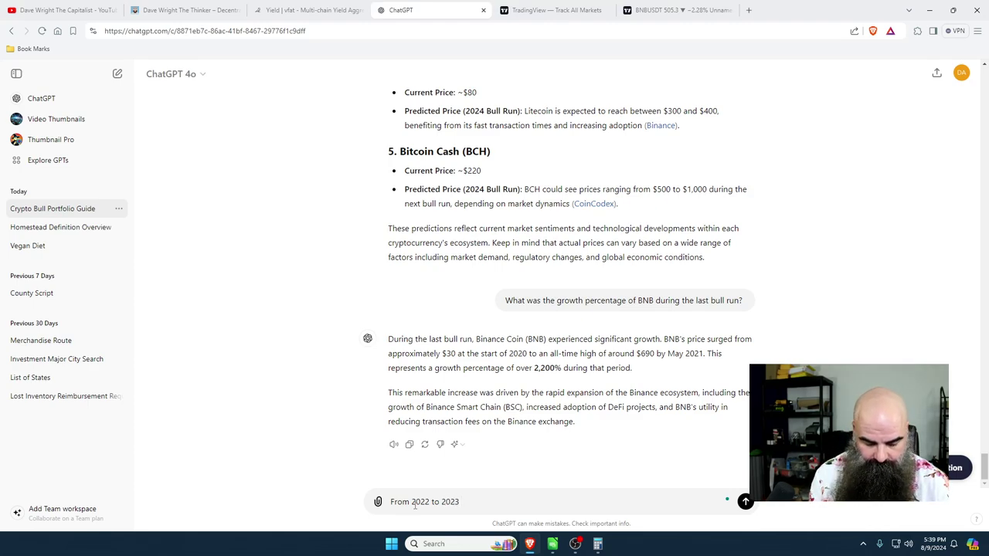
{"action": "type", "text": " what was th"}
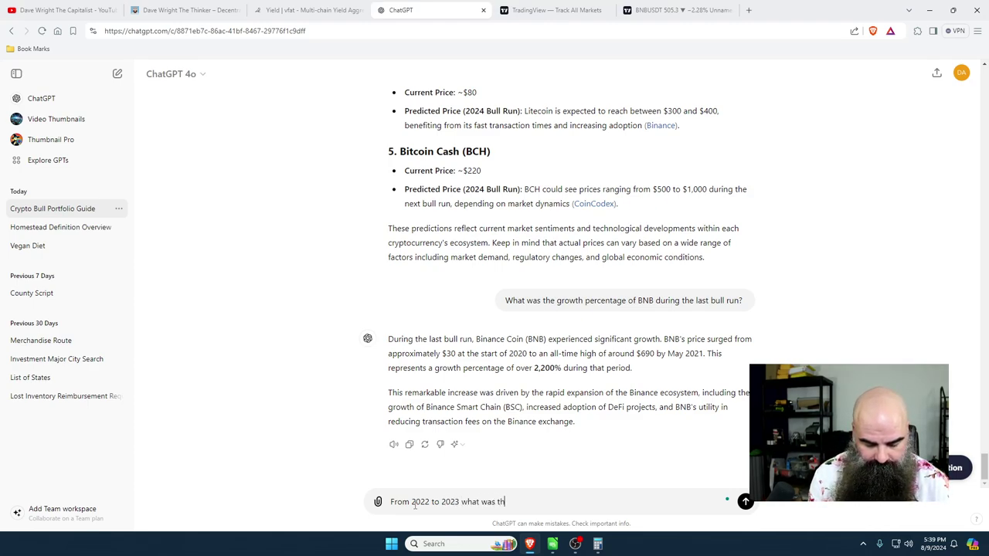
{"action": "type", "text": "e BNB gro"}
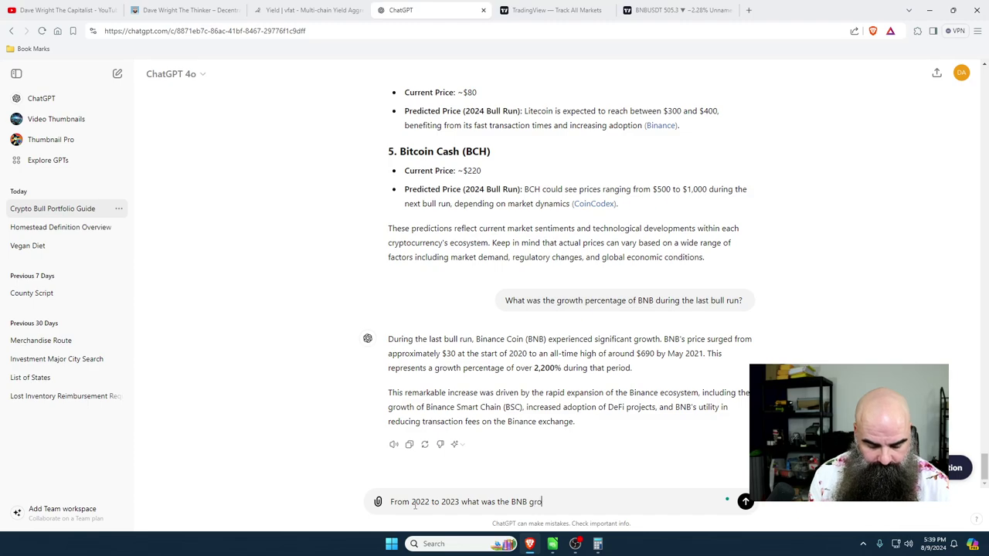
{"action": "type", "text": "wth percentage"}
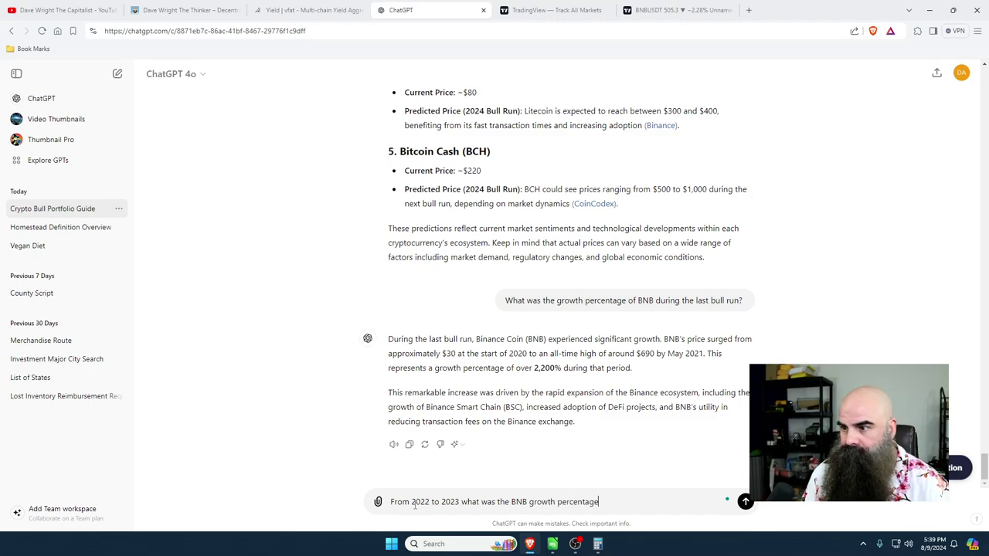
{"action": "key", "text": "Return"}
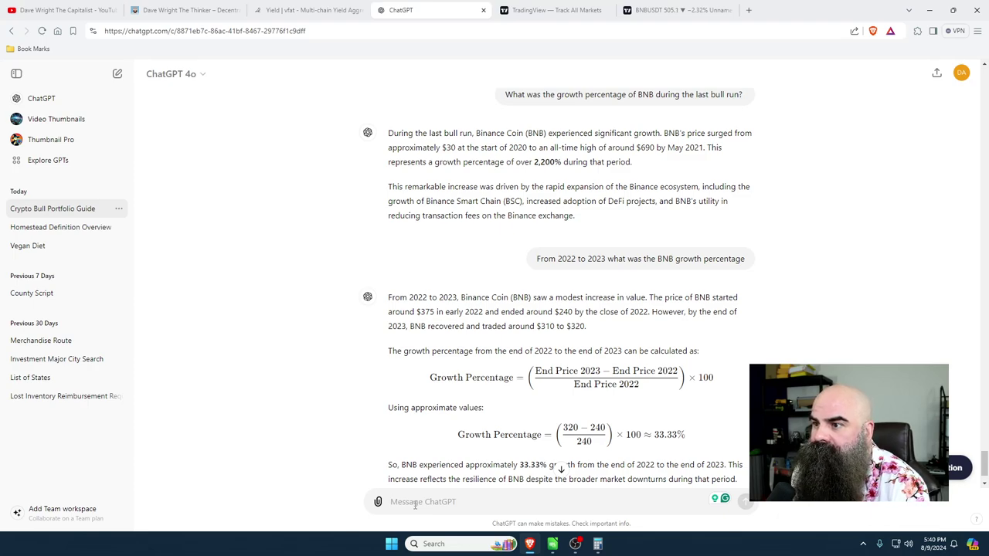
Step: Ask ChatGPT "Based on these patterns what do you believe the price will be at the end of the next bull run?"
{"action": "left_click", "coordinate": [562, 469]}
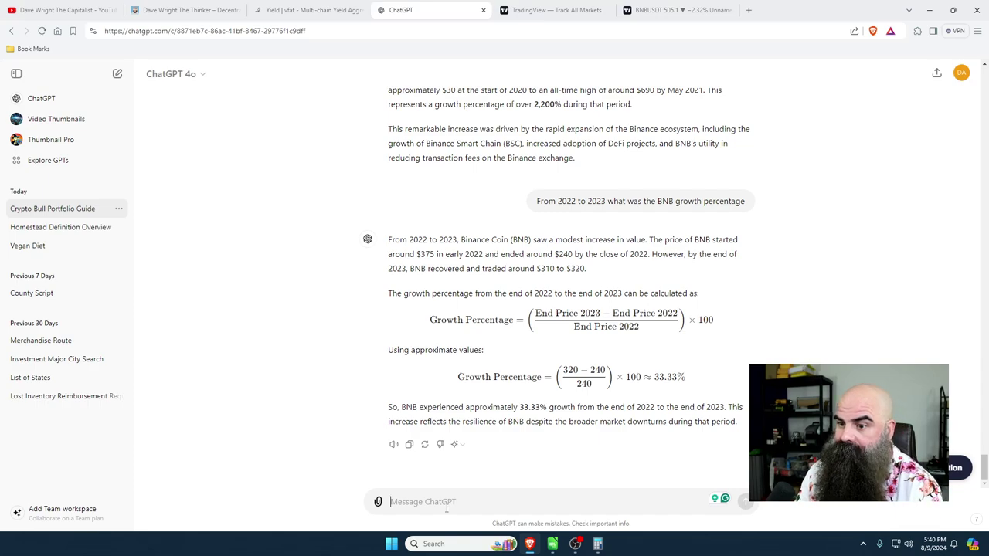
{"action": "type", "text": "Based o"}
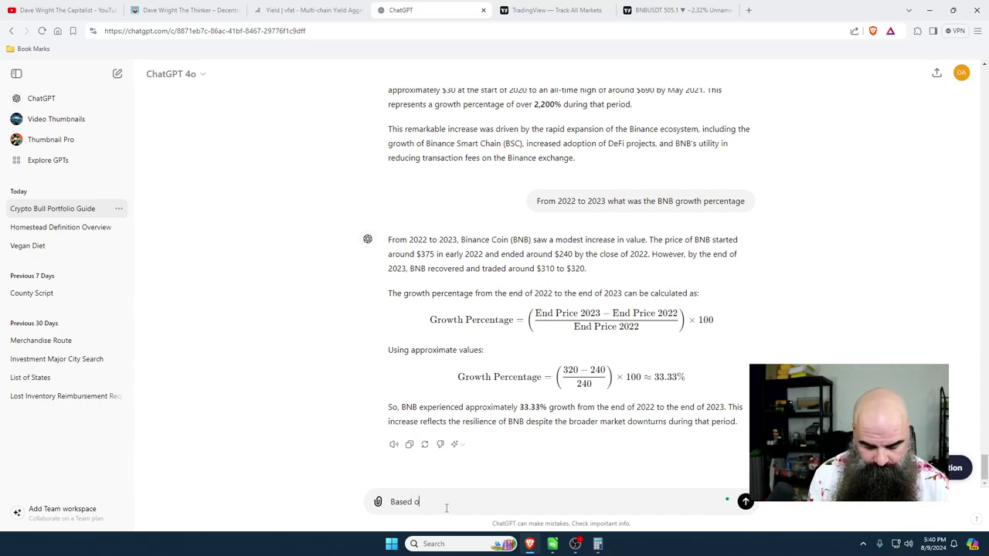
{"action": "type", "text": "n these, patterns "}
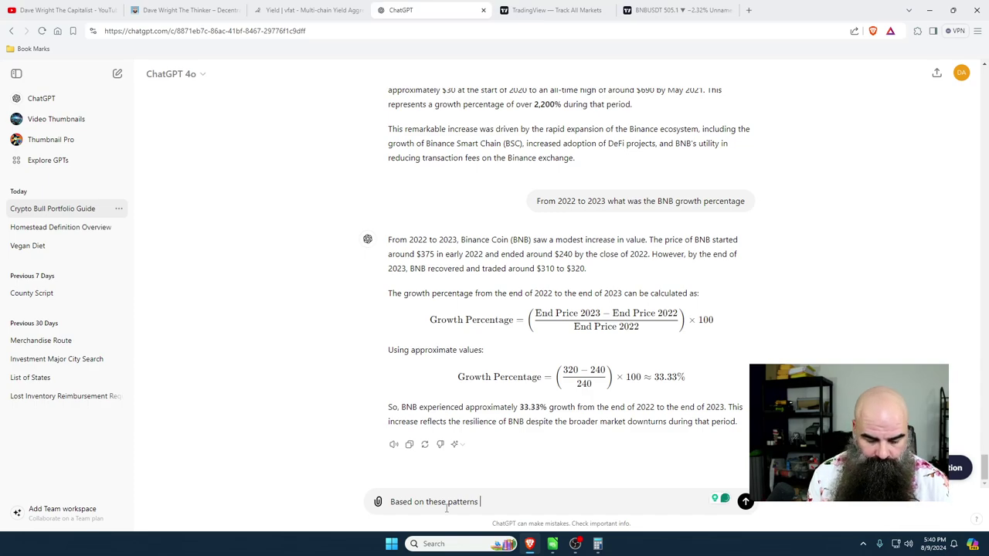
{"action": "type", "text": "what"}
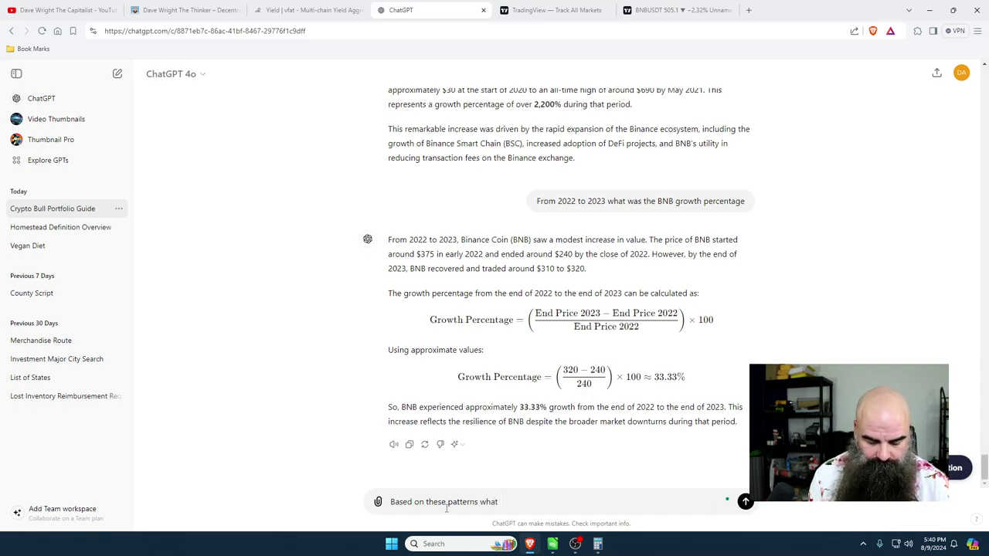
{"action": "type", "text": " do you believe the"}
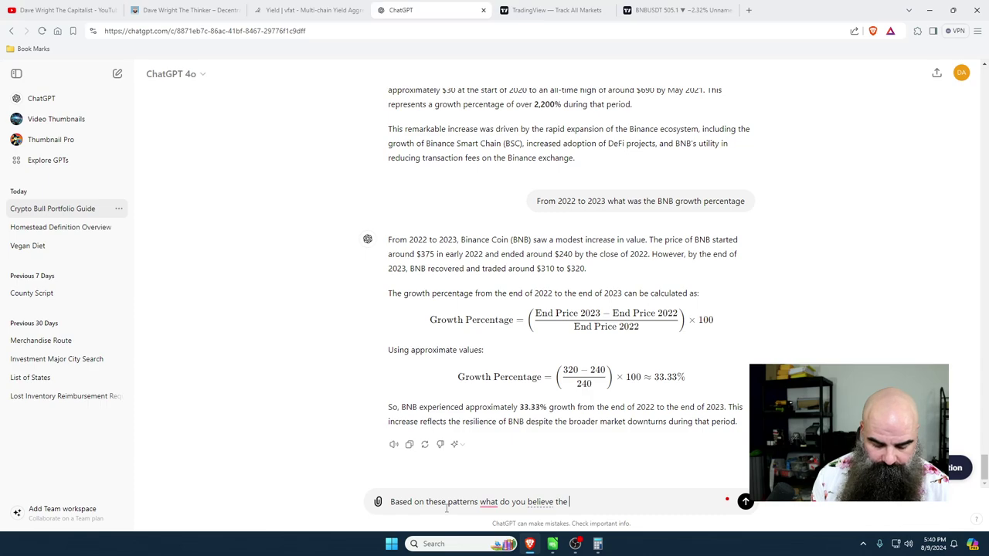
{"action": "type", "text": " price will be"}
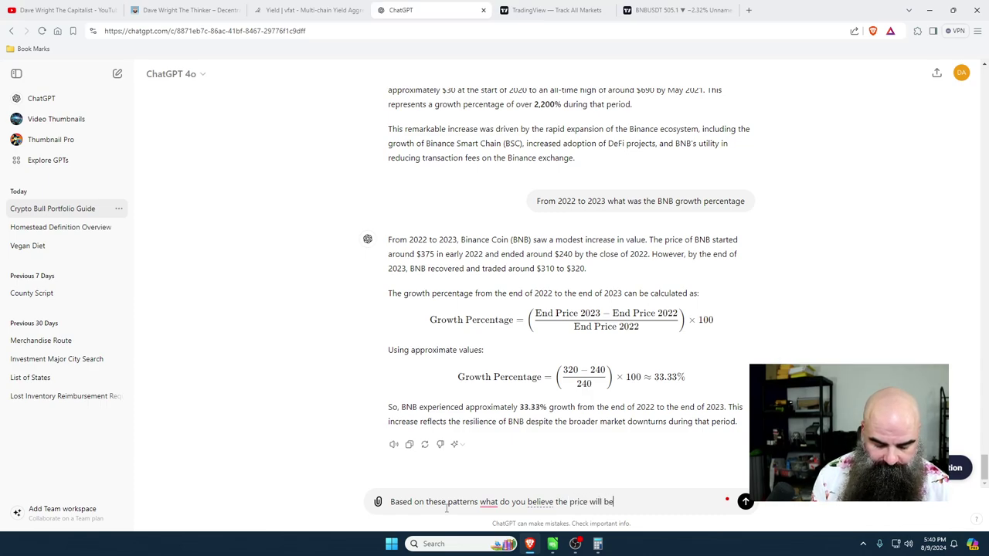
{"action": "type", "text": " at the end of"}
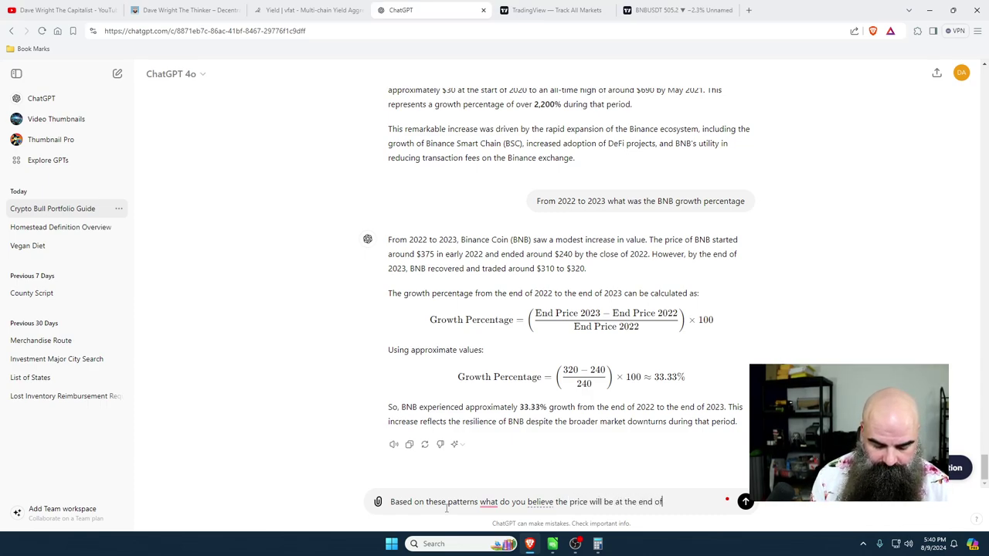
{"action": "type", "text": " the next bul"}
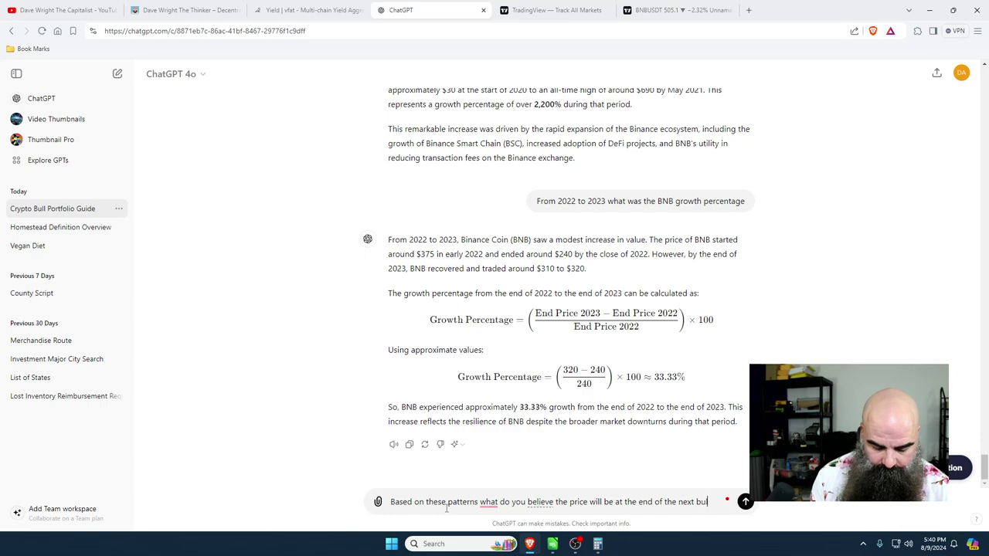
{"action": "type", "text": "l run?"}
{"action": "key", "text": "Return"}
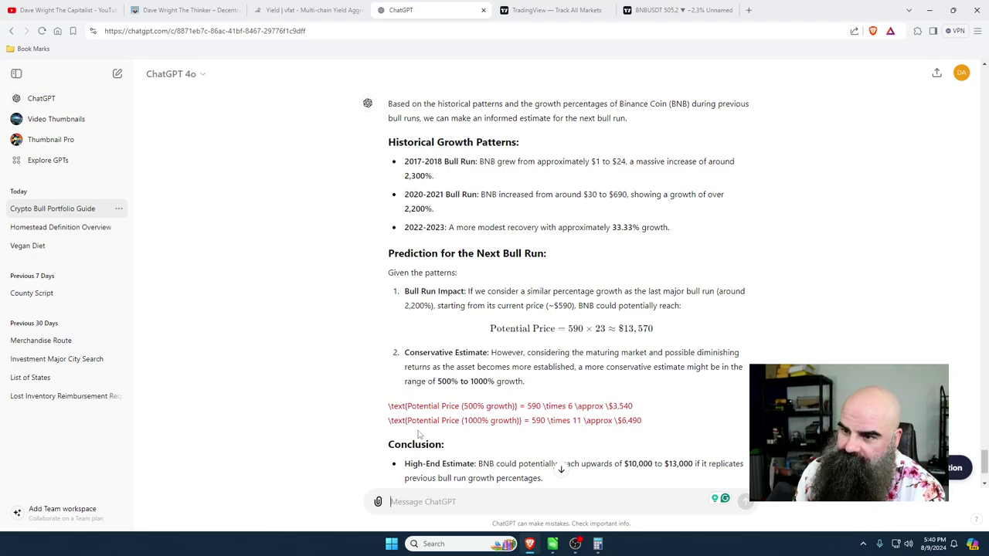
Step: Read the conclusion of the BNB estimate and compare it with the earlier list of predicted prices for the established coins
{"action": "left_click", "coordinate": [558, 471]}
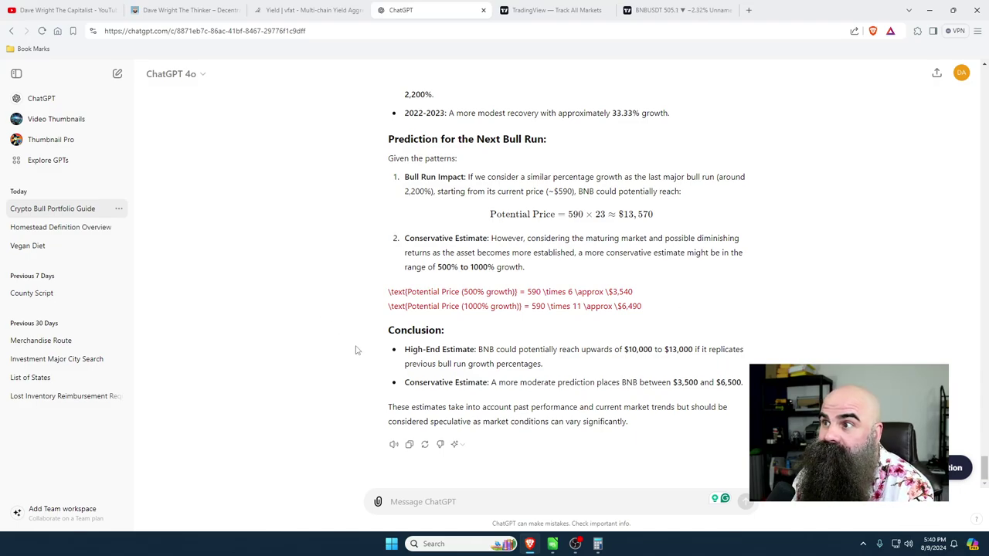
{"action": "scroll", "coordinate": [344, 356], "scroll_direction": "up", "scroll_amount": 20}
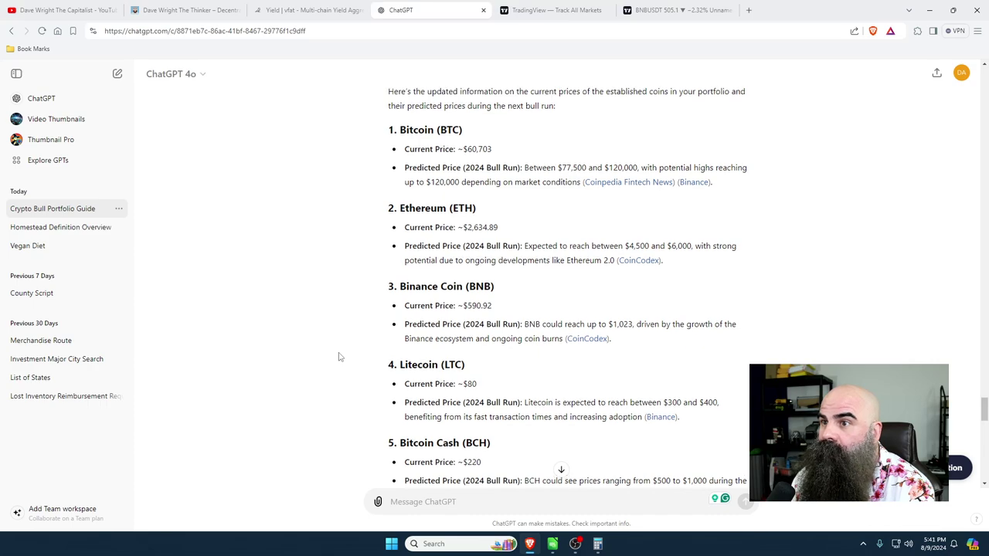
Step: Check the earlier BNB prediction and begin a message reading "You predicted 1,00 for the 2024 bull run", correcting the misspelled "predicted"
{"action": "scroll", "coordinate": [339, 357], "scroll_direction": "up", "scroll_amount": 2}
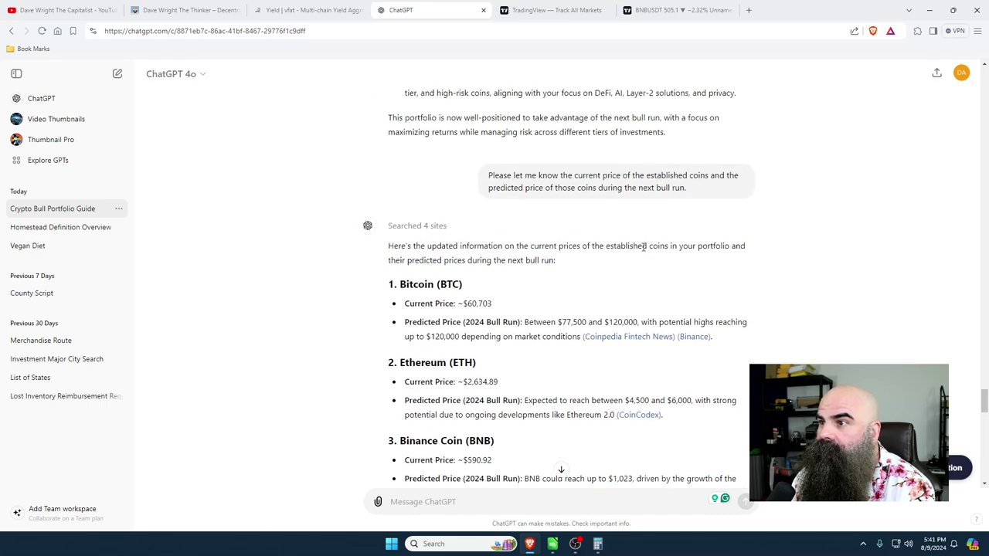
{"action": "scroll", "coordinate": [361, 331], "scroll_direction": "down", "scroll_amount": 1}
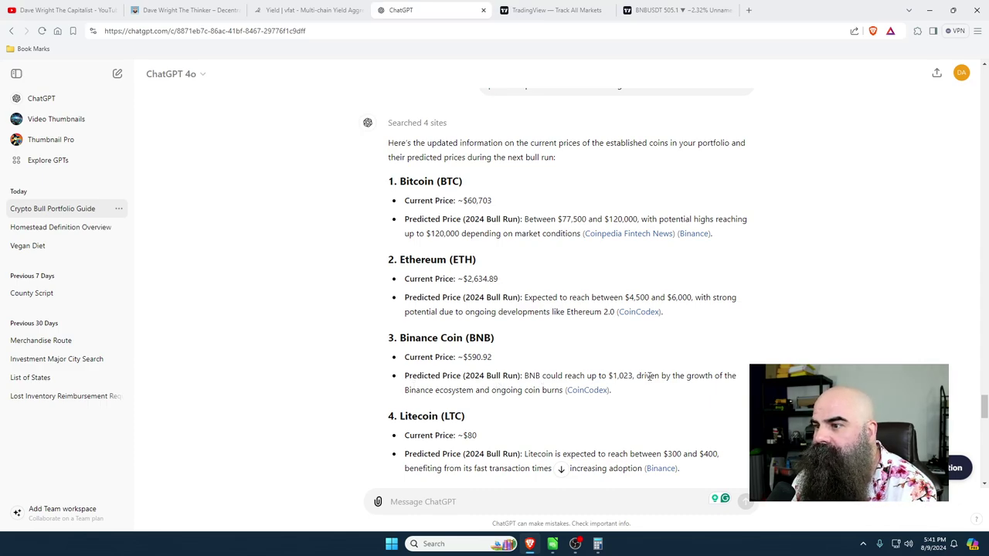
{"action": "scroll", "coordinate": [649, 377], "scroll_direction": "down", "scroll_amount": 20}
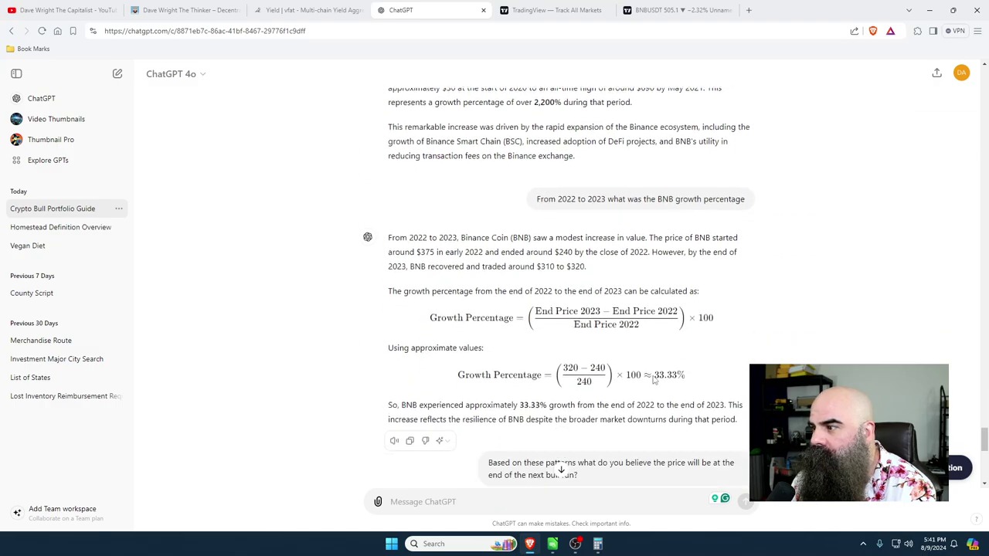
{"action": "left_click", "coordinate": [425, 501]}
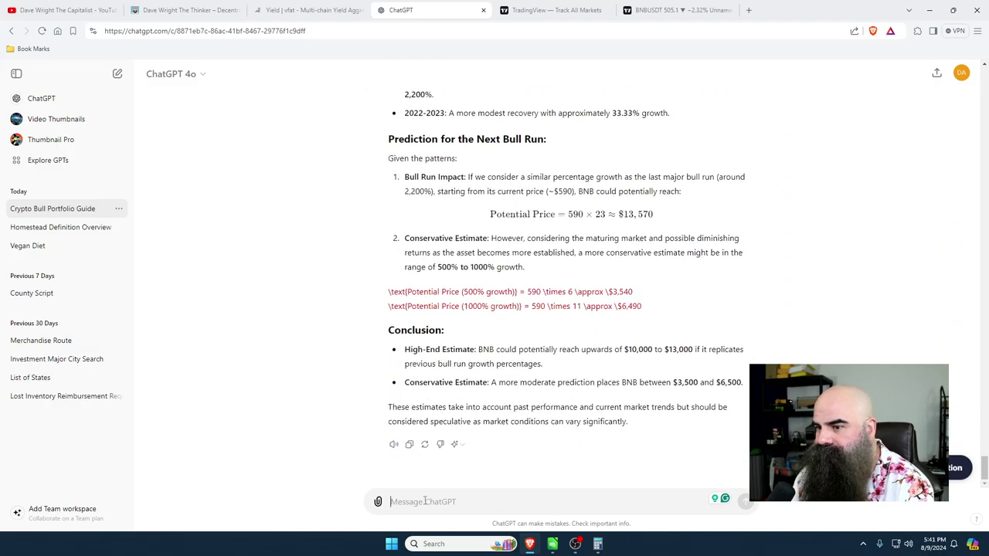
{"action": "type", "text": "You "}
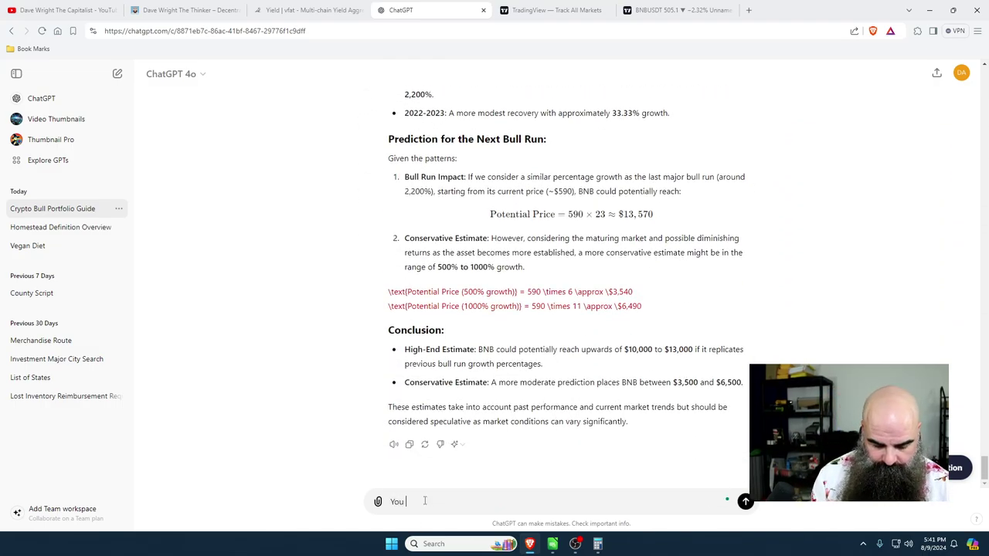
{"action": "type", "text": "poredict"}
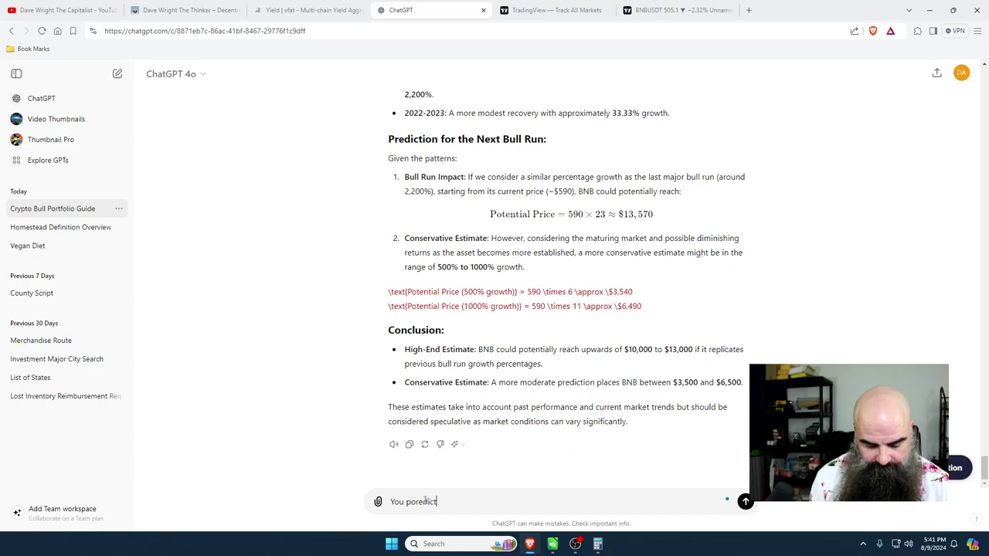
{"action": "type", "text": "ed 1000"}
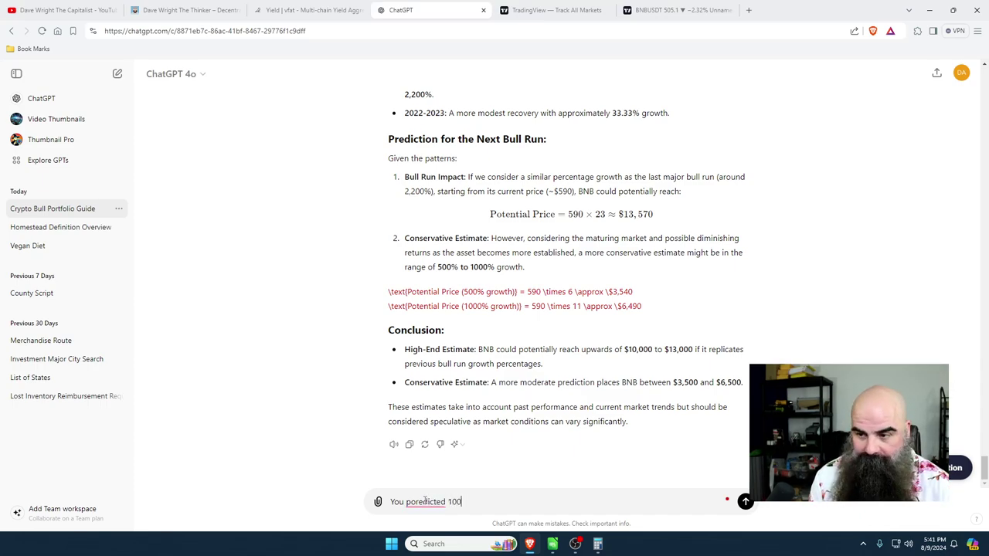
{"action": "key", "text": "BackSpace"}
{"action": "key", "text": "BackSpace"}
{"action": "key", "text": "BackSpace"}
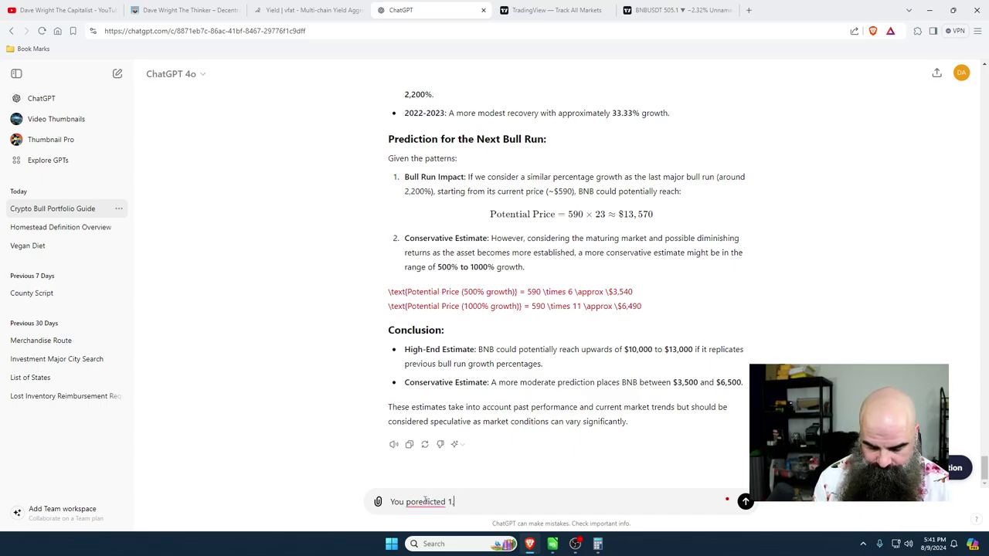
{"action": "type", "text": ",00 for the "}
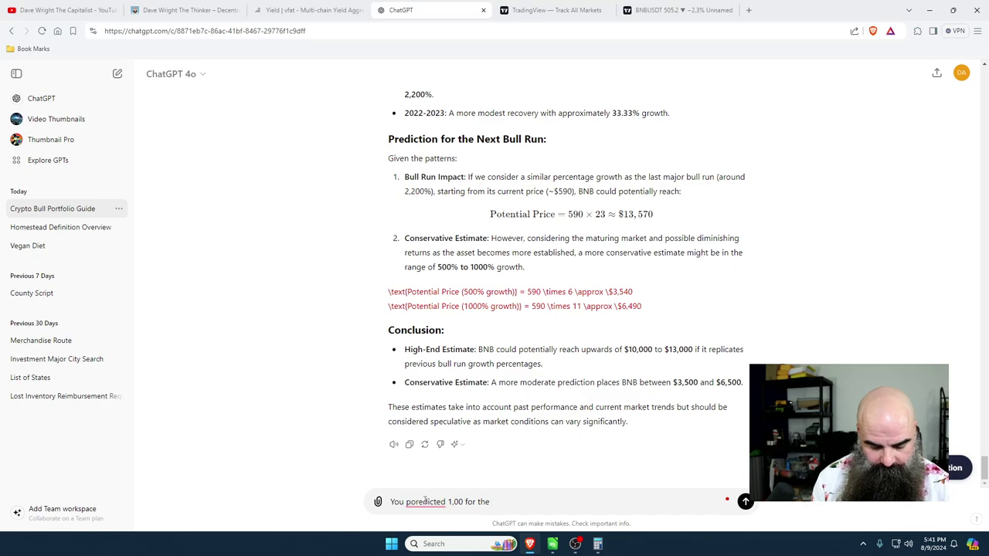
{"action": "type", "text": "2024 bu"}
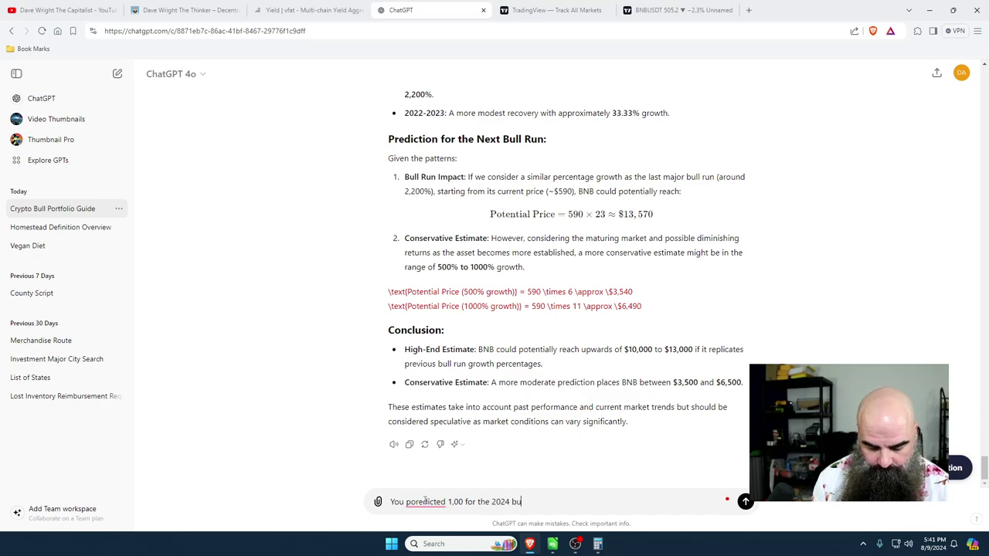
{"action": "type", "text": "ll run"}
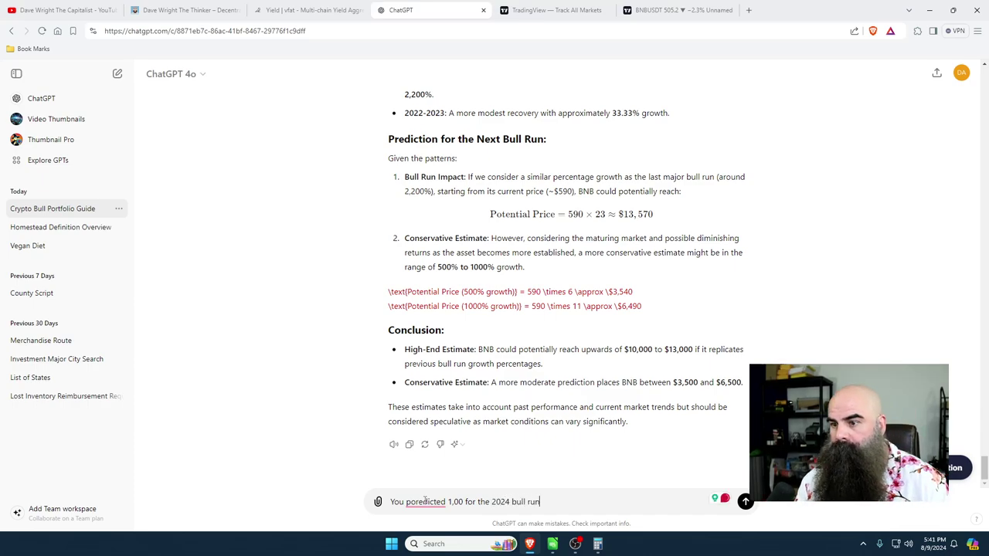
{"action": "right_click", "coordinate": [425, 502]}
{"action": "left_click", "coordinate": [429, 435]}
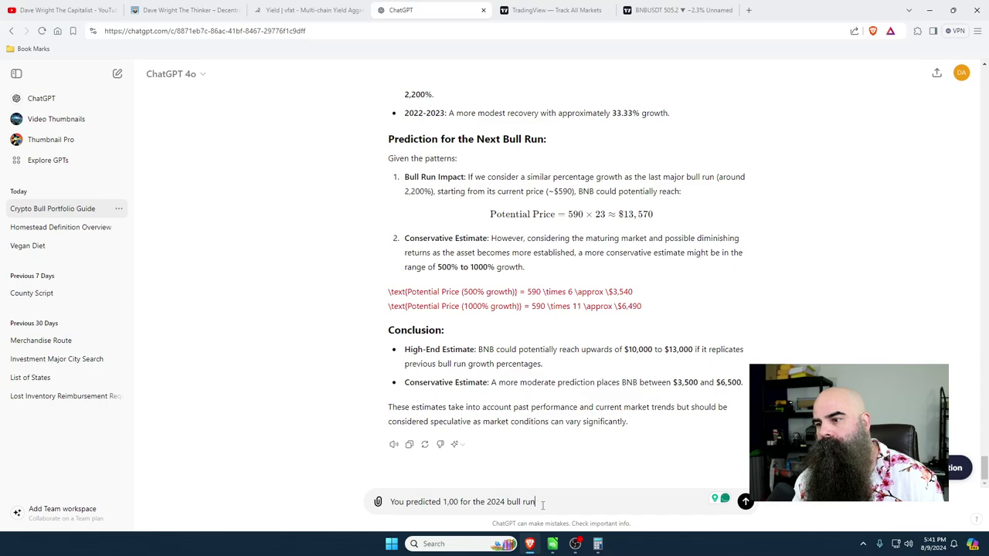
Step: Complete the message with "and now you changed to 6,500. Why the change, and can you search the internet for a more concrete answer." and send it
{"action": "type", "text": ", and now you "}
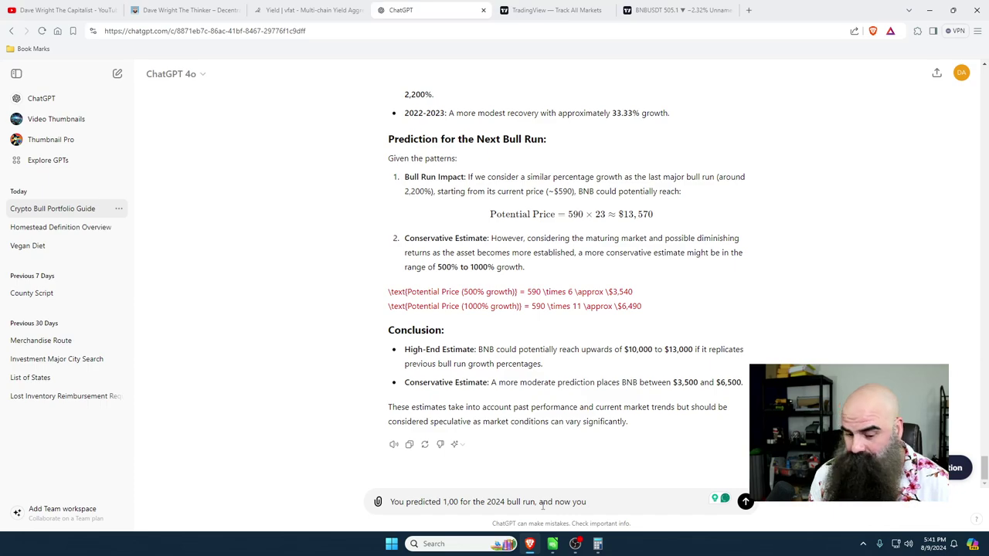
{"action": "type", "text": "changed to"}
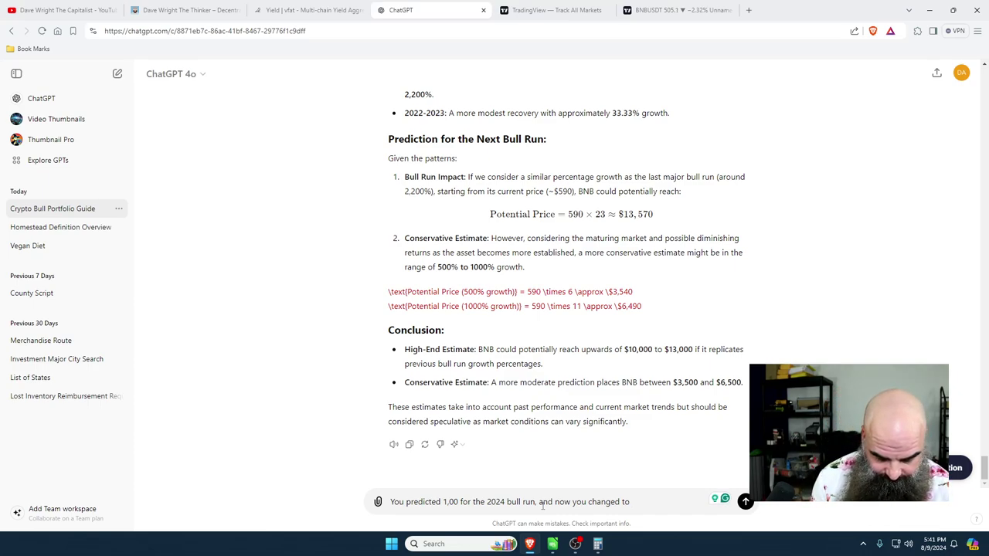
{"action": "type", "text": ",500"}
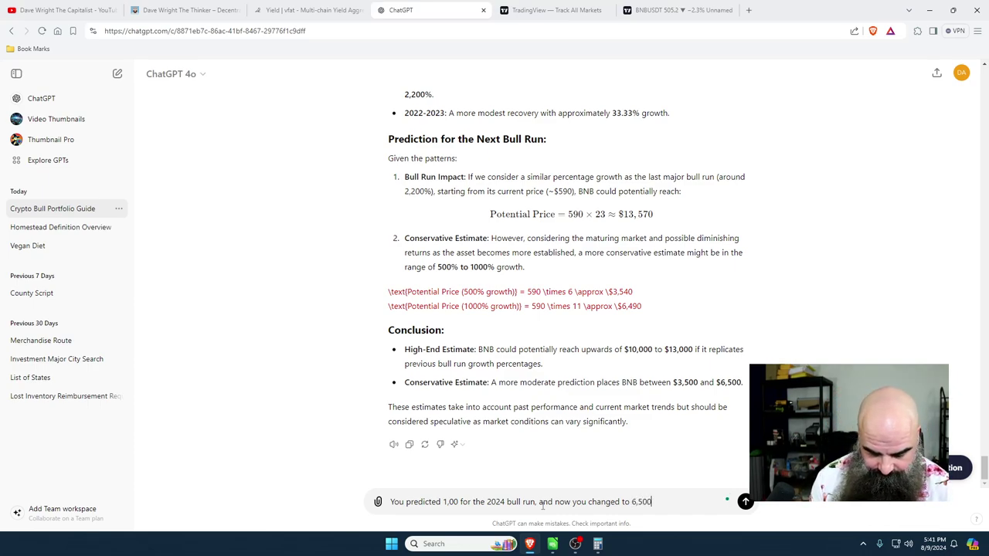
{"action": "type", "text": ". Why the"}
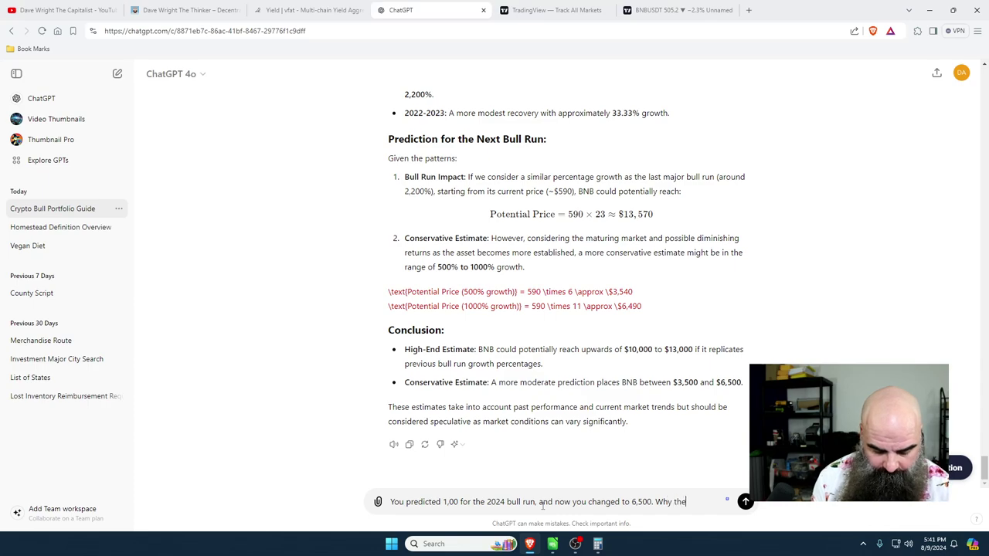
{"action": "type", "text": " chan"}
{"action": "type", "text": "ge, and"}
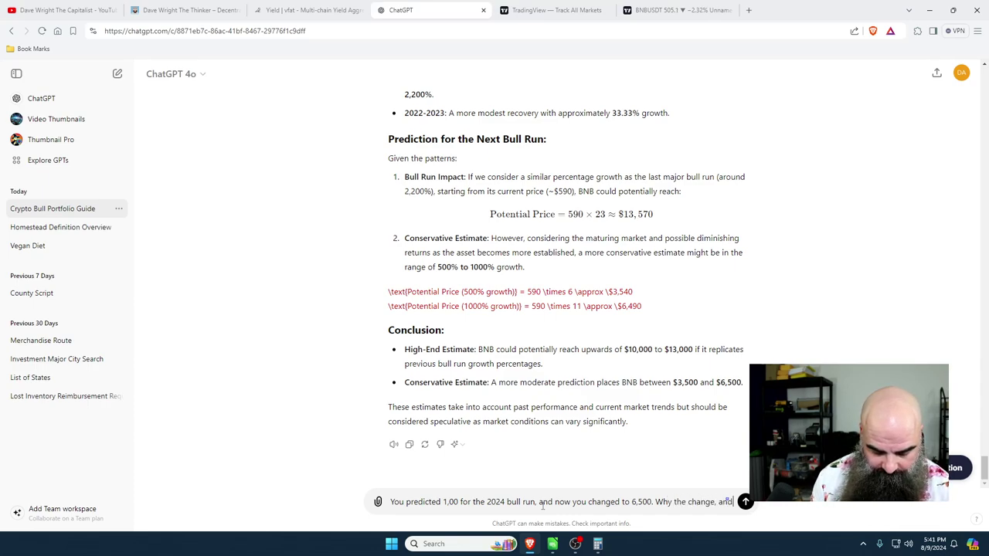
{"action": "type", "text": " can you se"}
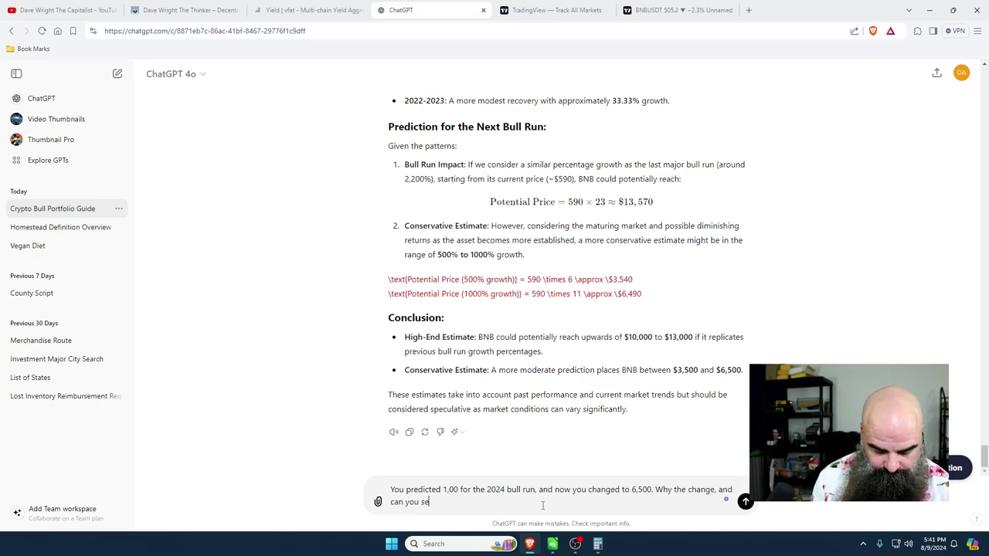
{"action": "type", "text": "arch the internet for a"}
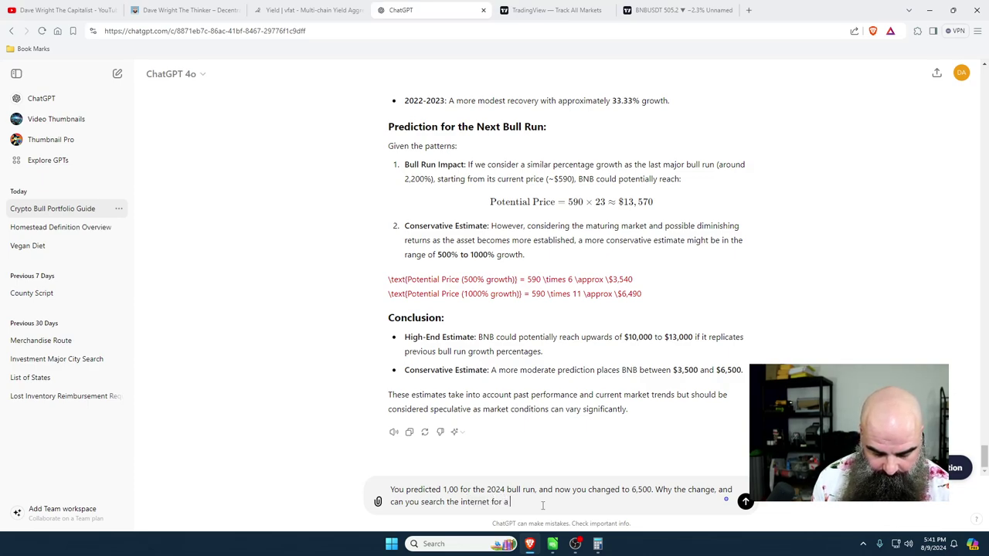
{"action": "type", "text": " more conce"}
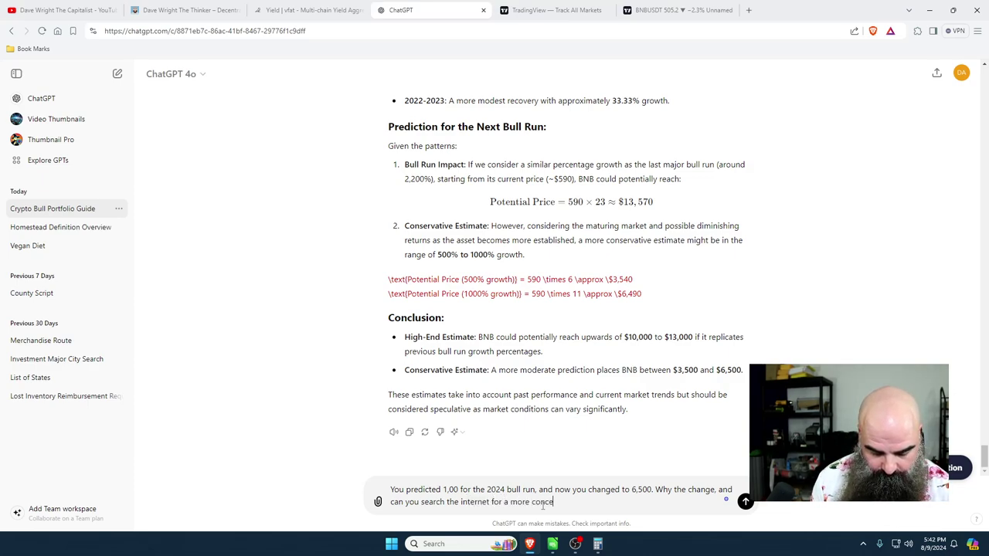
{"action": "type", "text": "rte answ"}
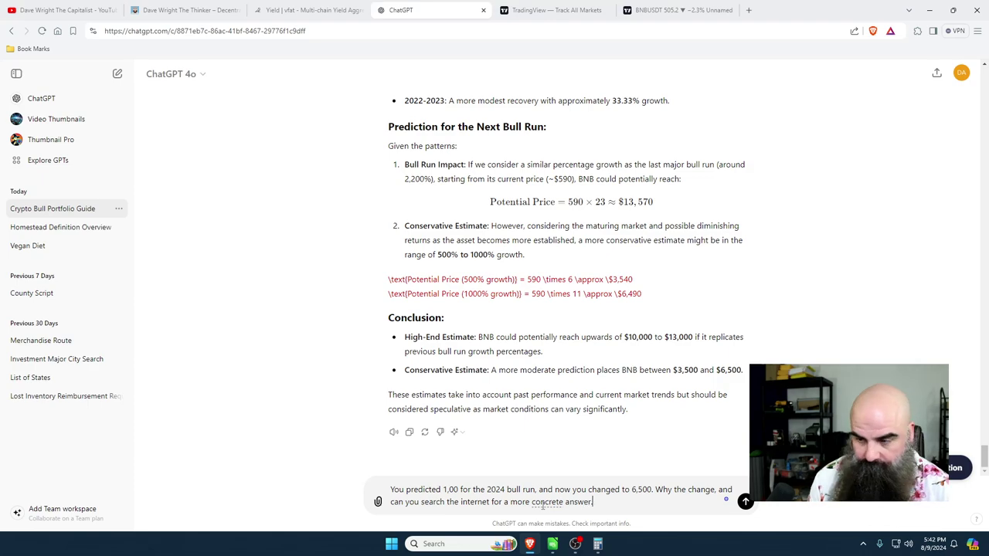
{"action": "type", "text": "er."}
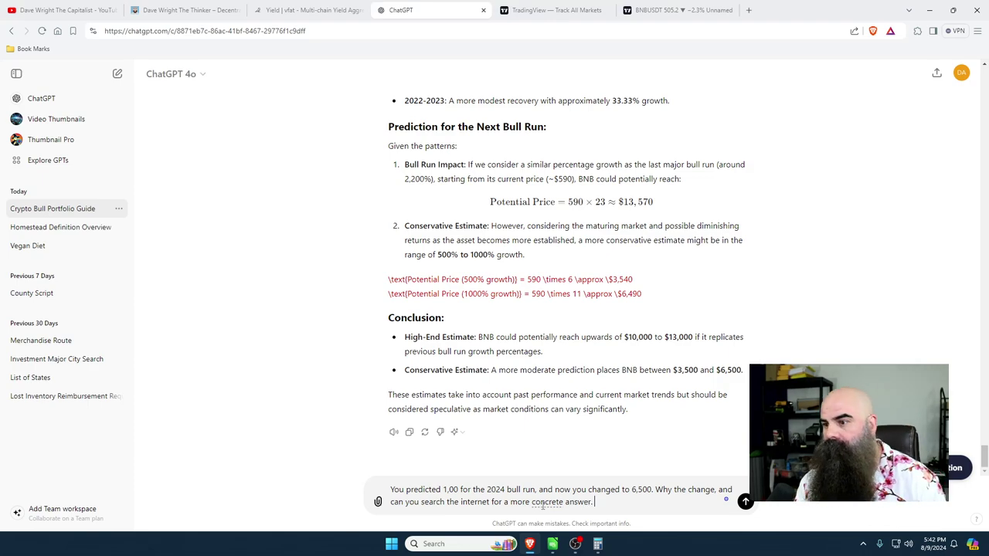
{"action": "left_click", "coordinate": [745, 501]}
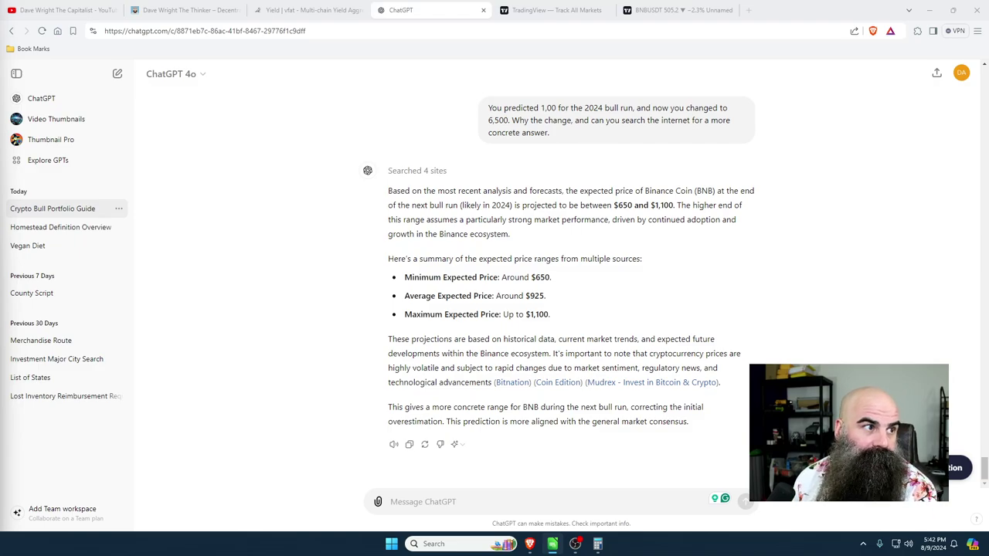
Step: Compare the new BNB price range with the earlier predicted prices listed for the established coins
{"action": "scroll", "coordinate": [417, 363], "scroll_direction": "up", "scroll_amount": 15}
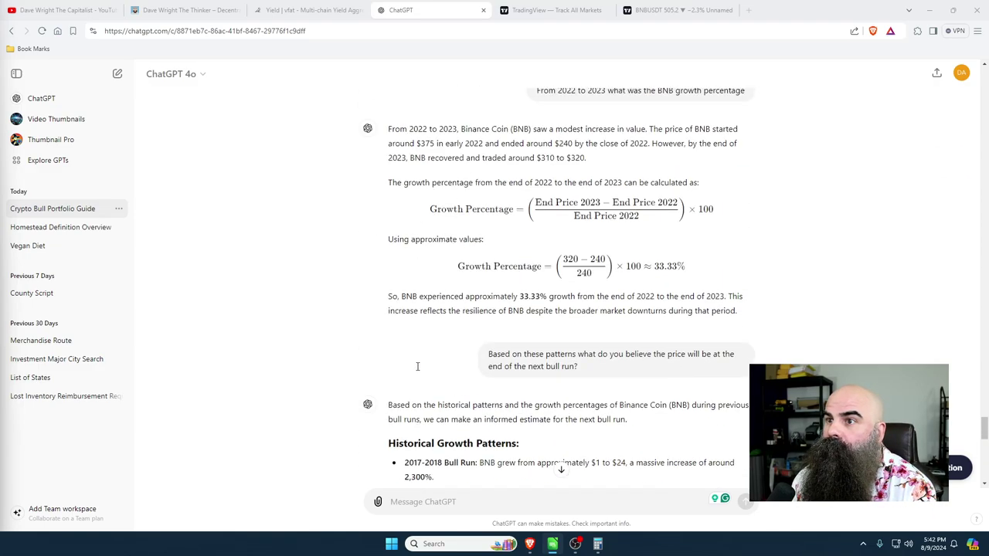
{"action": "scroll", "coordinate": [417, 367], "scroll_direction": "up", "scroll_amount": 15}
{"action": "scroll", "coordinate": [417, 366], "scroll_direction": "down", "scroll_amount": 2}
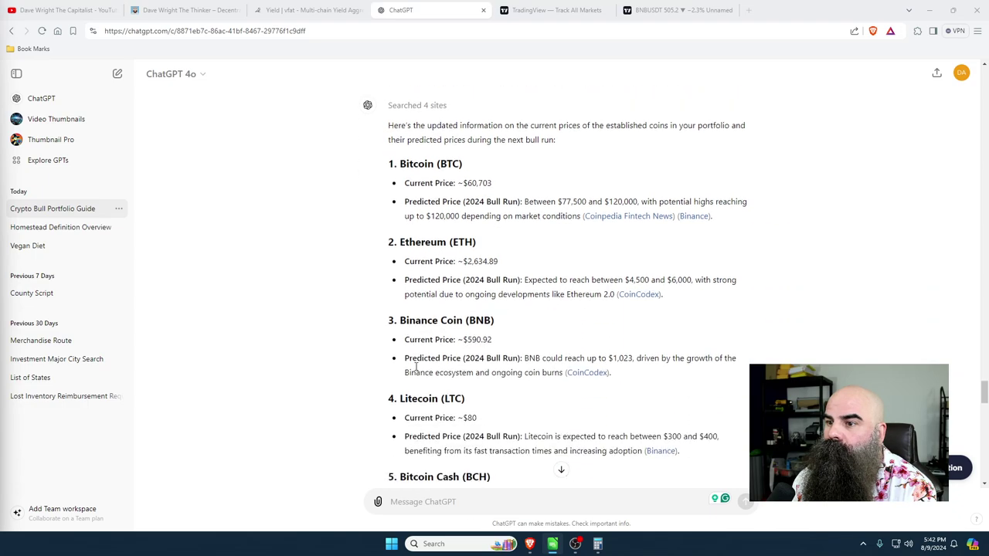
{"action": "scroll", "coordinate": [416, 368], "scroll_direction": "down", "scroll_amount": 3}
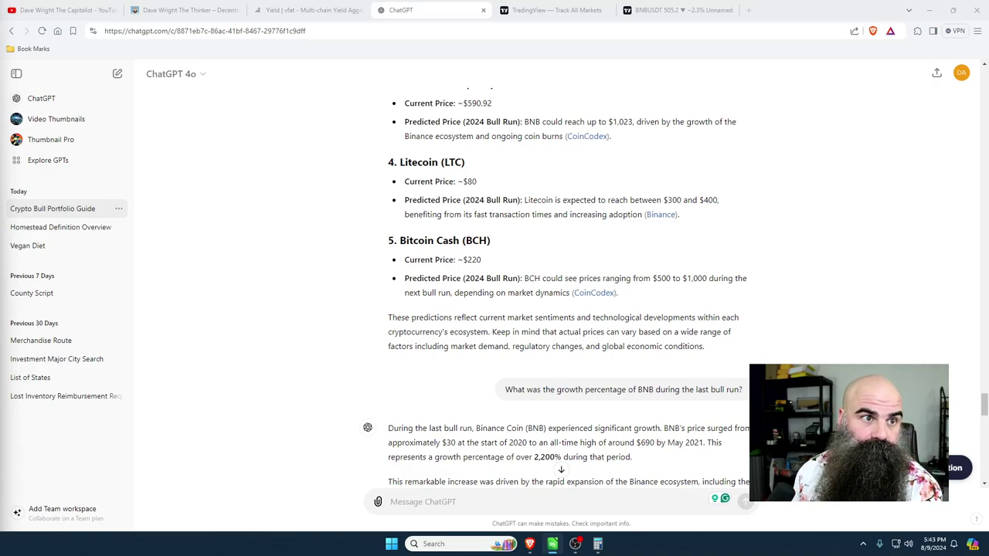
Step: Switch to the Crypto Investments spreadsheet in LibreOffice Calc and review the established coins and their token symbols from the first column
{"action": "key", "text": "alt+Tab"}
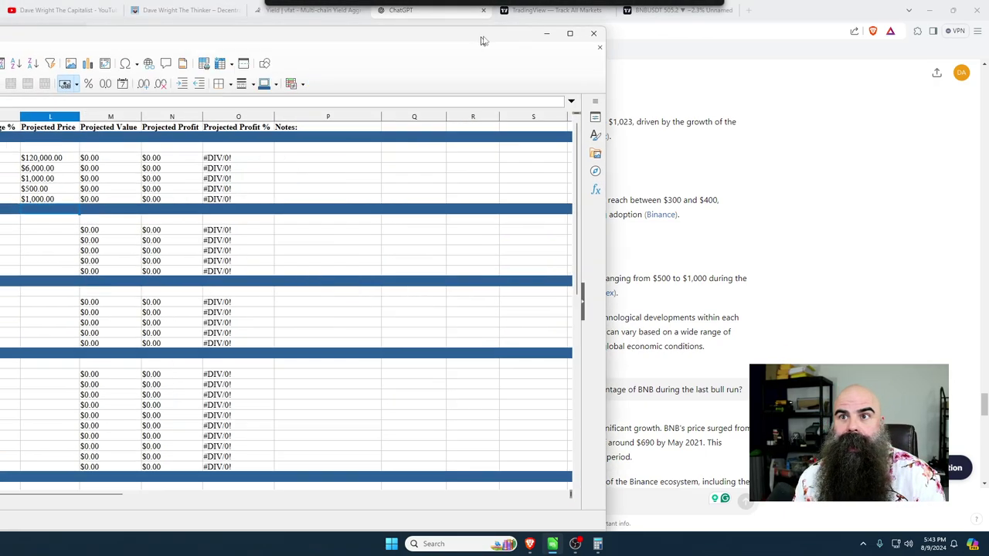
{"action": "left_click", "coordinate": [848, 45]}
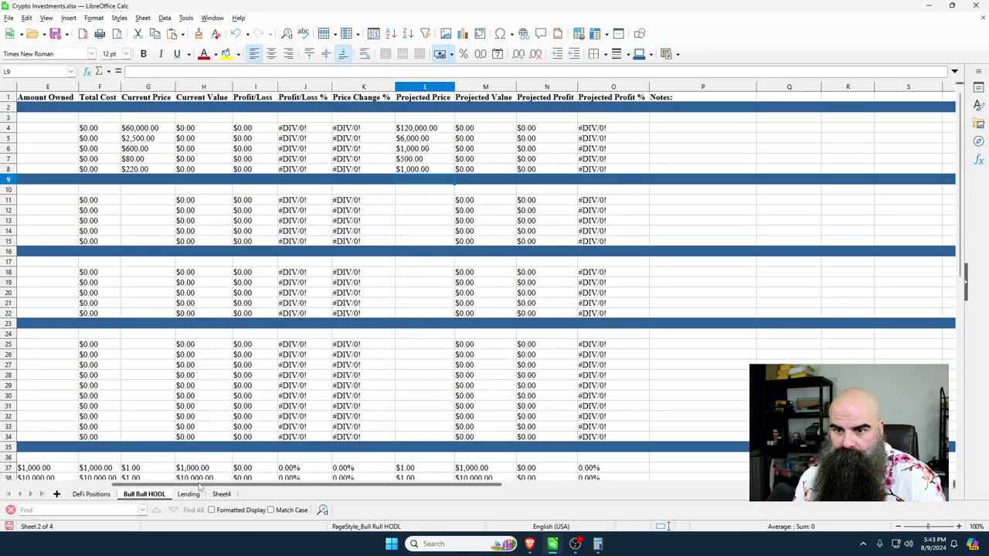
{"action": "left_click_drag", "start_coordinate": [200, 485], "coordinate": [100, 487]}
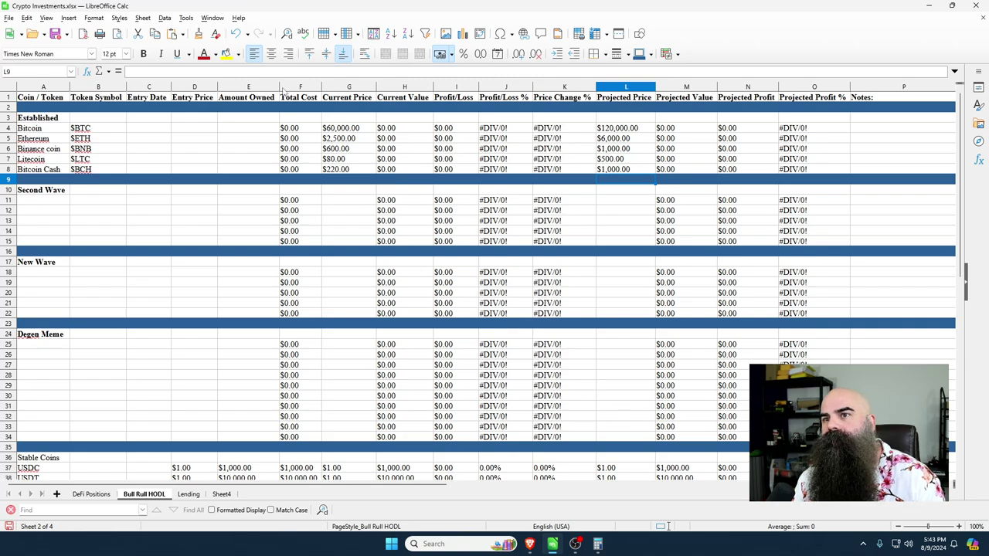
{"action": "left_click", "coordinate": [112, 133]}
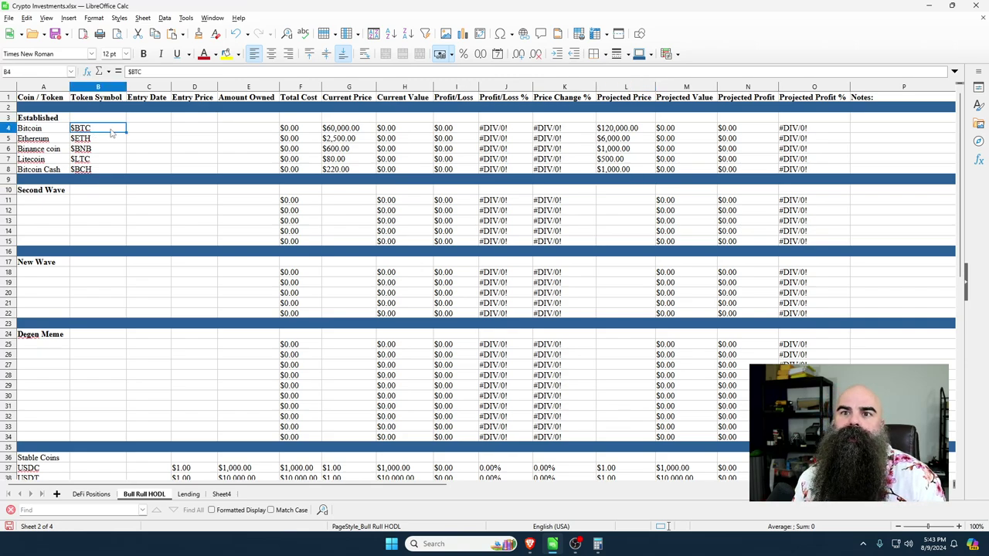
{"action": "left_click", "coordinate": [109, 140]}
{"action": "left_click", "coordinate": [103, 150]}
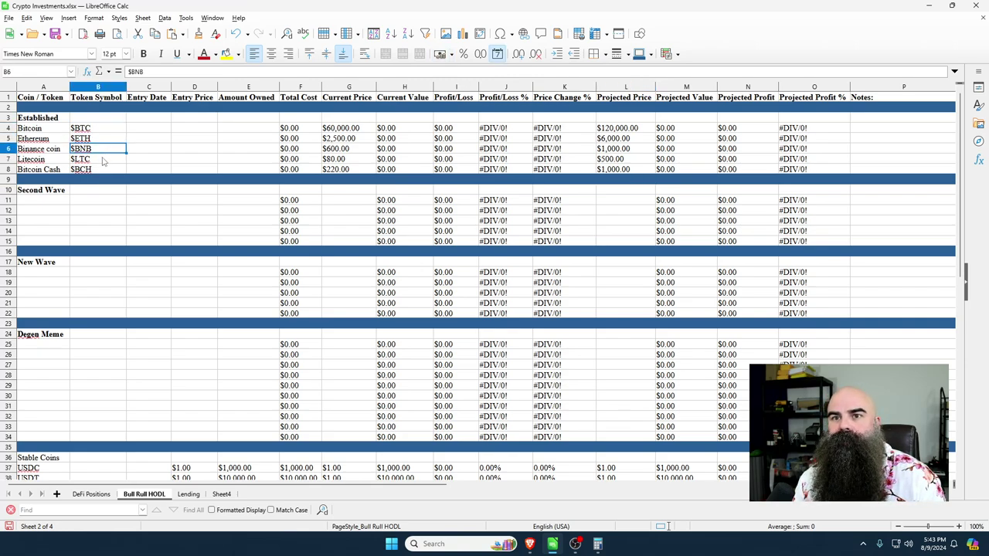
{"action": "left_click", "coordinate": [104, 160]}
{"action": "left_click", "coordinate": [101, 179]}
Step: Switch to the BNBUSDT chart in TradingView and undo all price lines, time markers, range measurements and the 2h interval change
{"action": "left_click_drag", "start_coordinate": [186, 8], "coordinate": [170, 73]}
{"action": "left_click", "coordinate": [556, 10]}
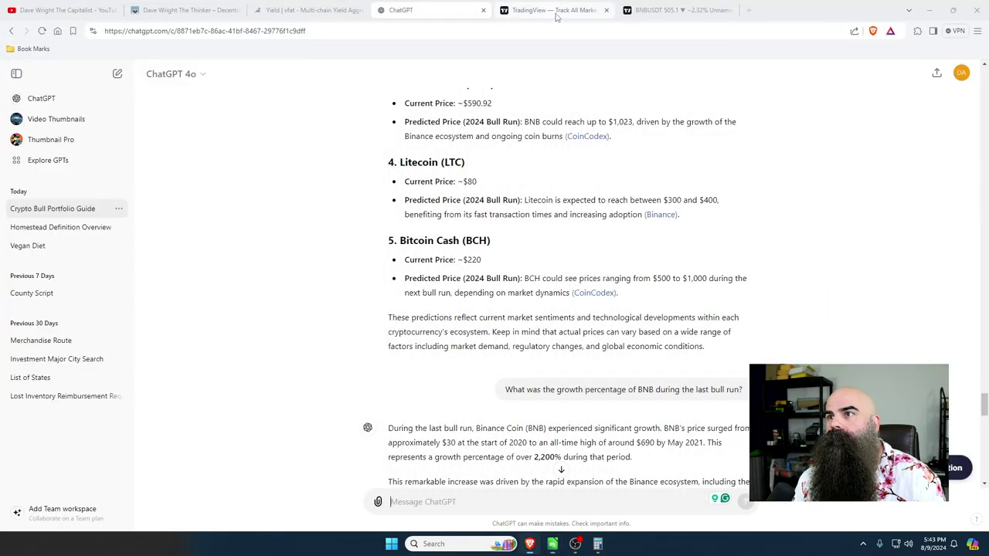
{"action": "left_click", "coordinate": [679, 10]}
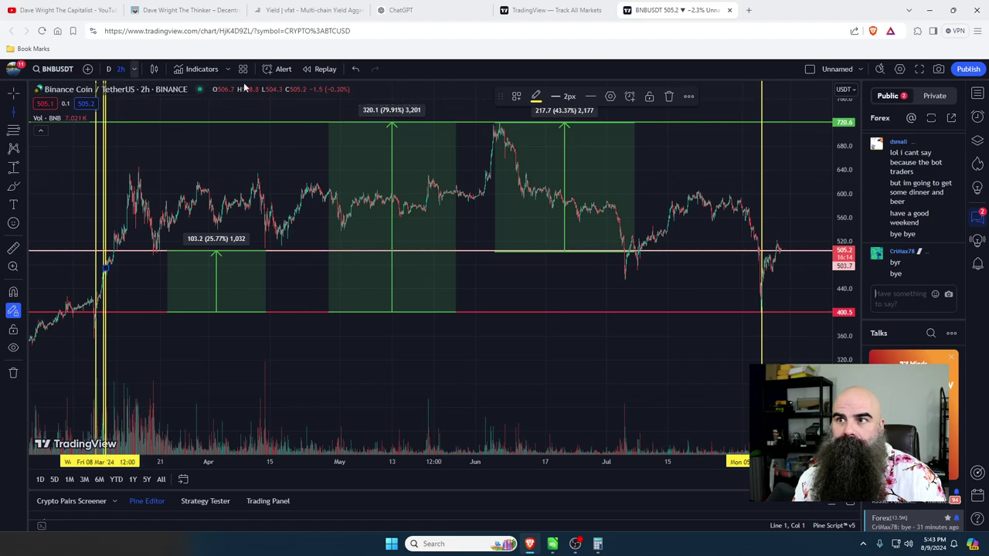
{"action": "left_click", "coordinate": [355, 69]}
{"action": "left_click", "coordinate": [356, 68]}
{"action": "left_click", "coordinate": [355, 69]}
{"action": "left_click", "coordinate": [356, 69]}
{"action": "left_click", "coordinate": [355, 69]}
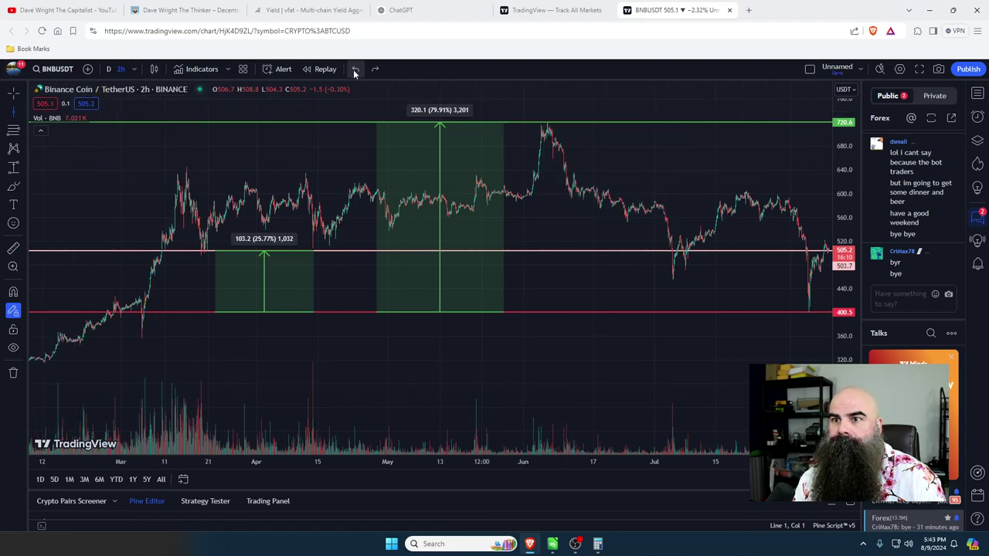
{"action": "left_click", "coordinate": [356, 69]}
{"action": "left_click", "coordinate": [356, 69]}
{"action": "left_click", "coordinate": [356, 69]}
{"action": "left_click", "coordinate": [356, 69]}
{"action": "left_click", "coordinate": [356, 69]}
{"action": "left_click", "coordinate": [355, 69]}
{"action": "left_click", "coordinate": [355, 68]}
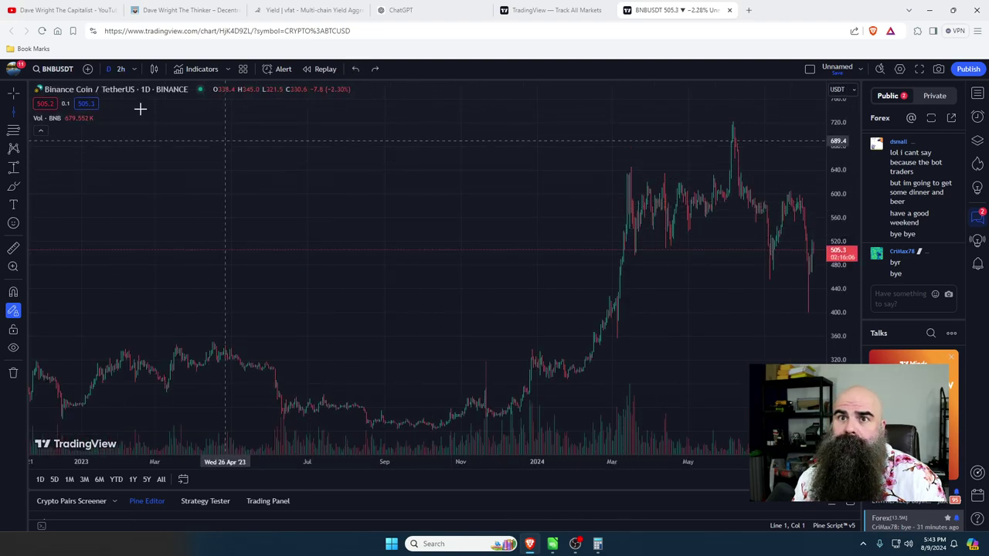
Step: Copy the web address of the open TradingView chart and switch to the Crypto Investments spreadsheet in LibreOffice Calc
{"action": "left_click", "coordinate": [367, 34]}
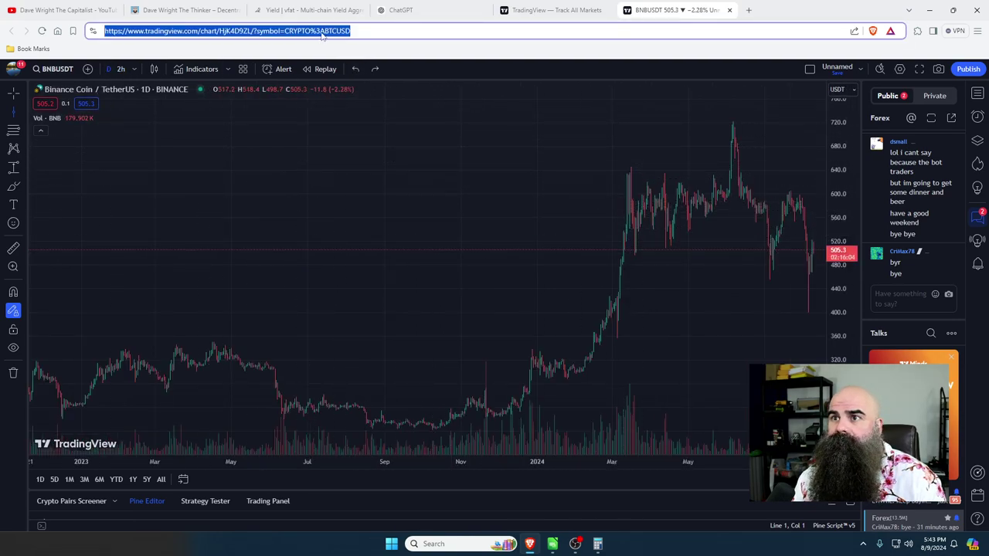
{"action": "right_click", "coordinate": [320, 32]}
{"action": "left_click", "coordinate": [369, 119]}
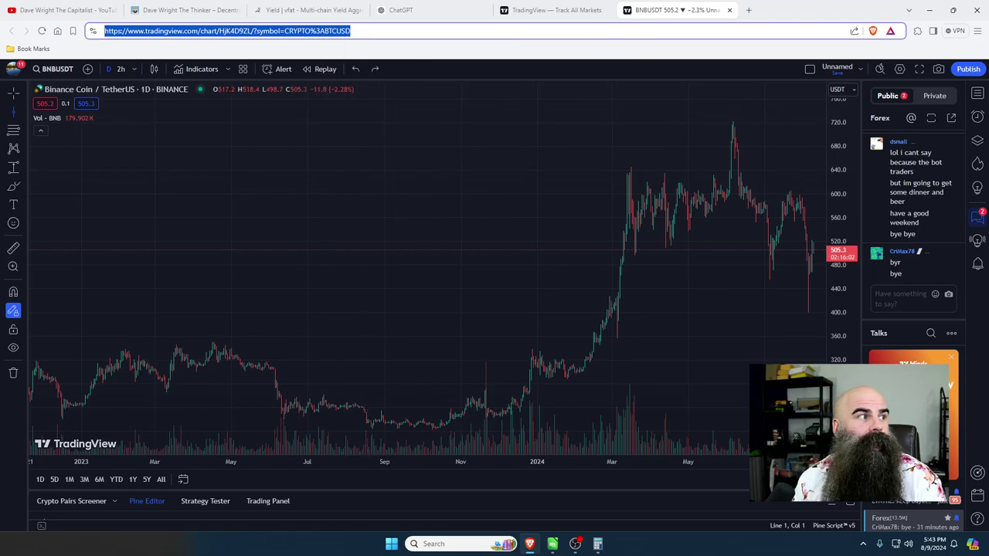
{"action": "key", "text": "alt+Tab"}
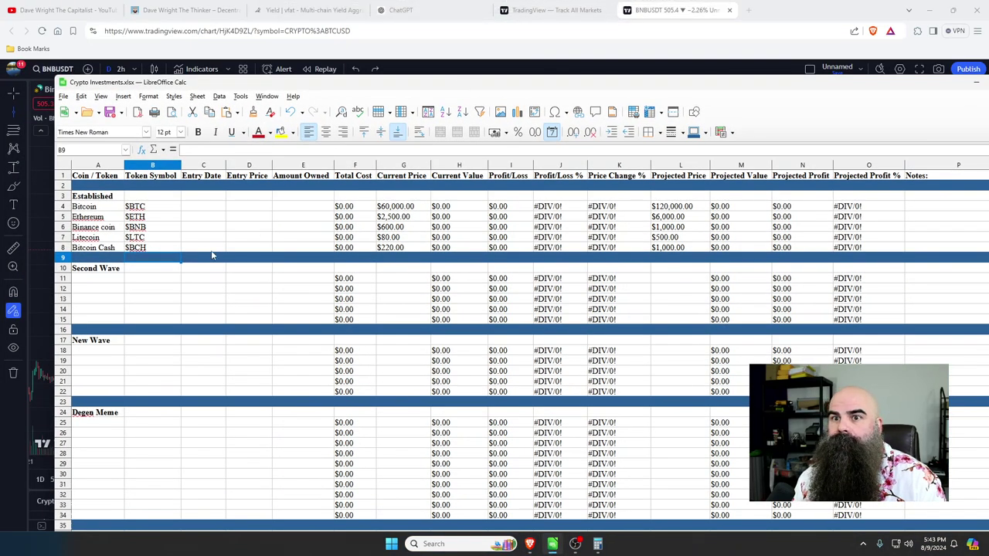
Step: Start a hyperlink on the BNB text in cell B6 of the Binance coin row, using the copied chart address
{"action": "double_click", "coordinate": [135, 226]}
{"action": "double_click", "coordinate": [135, 227]}
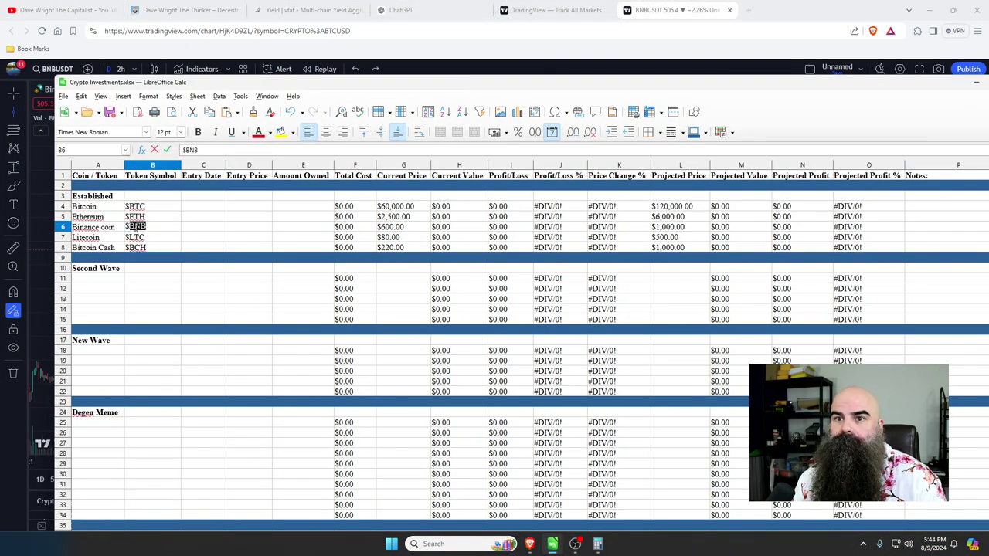
{"action": "left_click", "coordinate": [147, 97]}
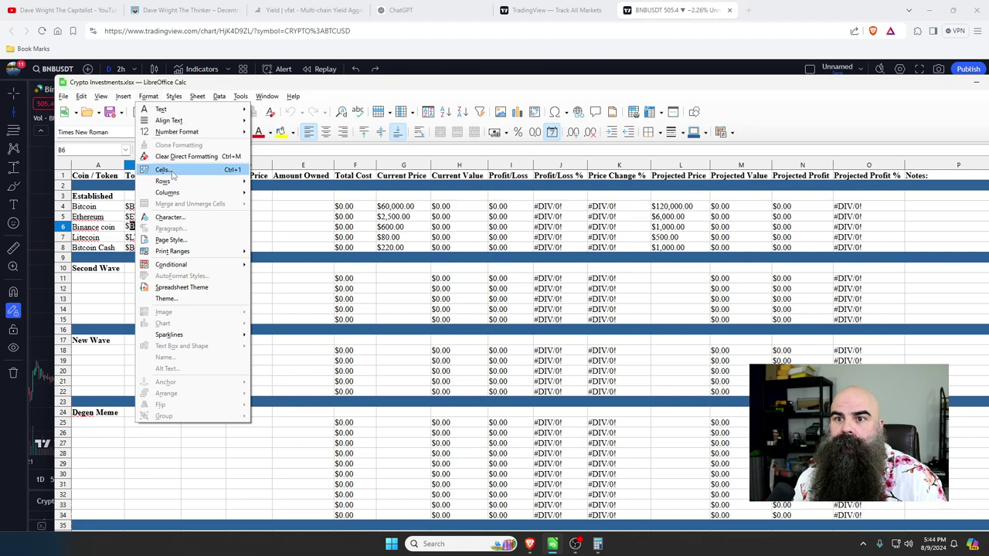
{"action": "mouse_move", "coordinate": [168, 123]}
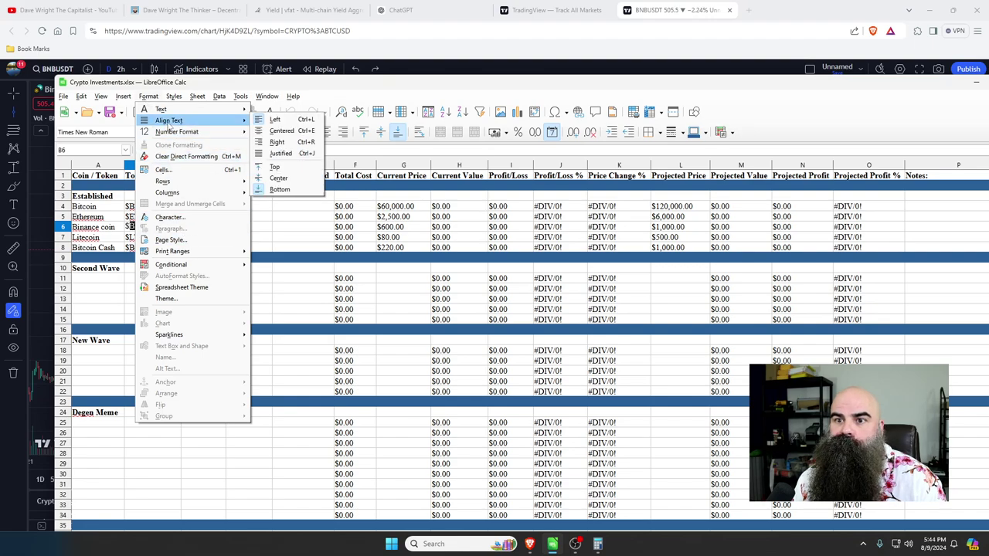
{"action": "mouse_move", "coordinate": [124, 97]}
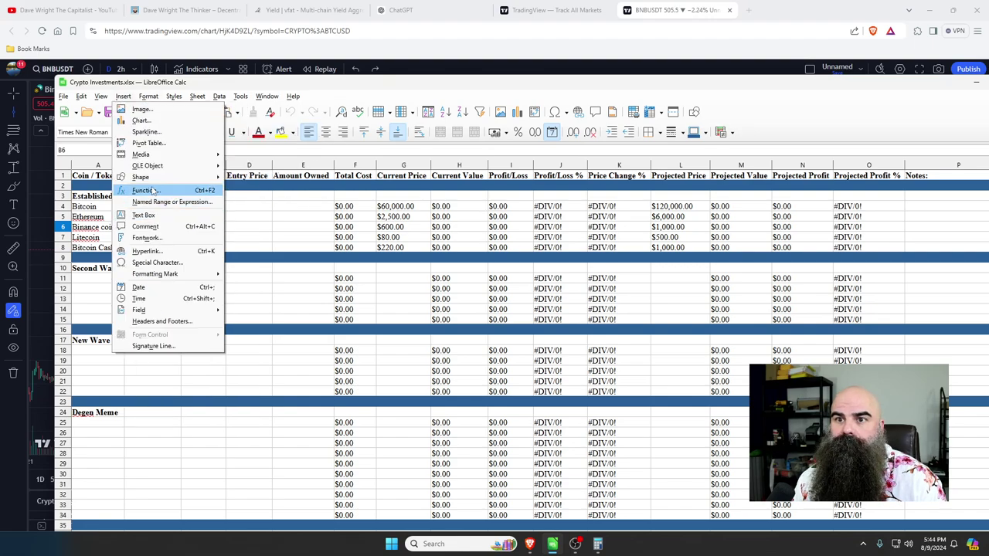
{"action": "left_click", "coordinate": [150, 251]}
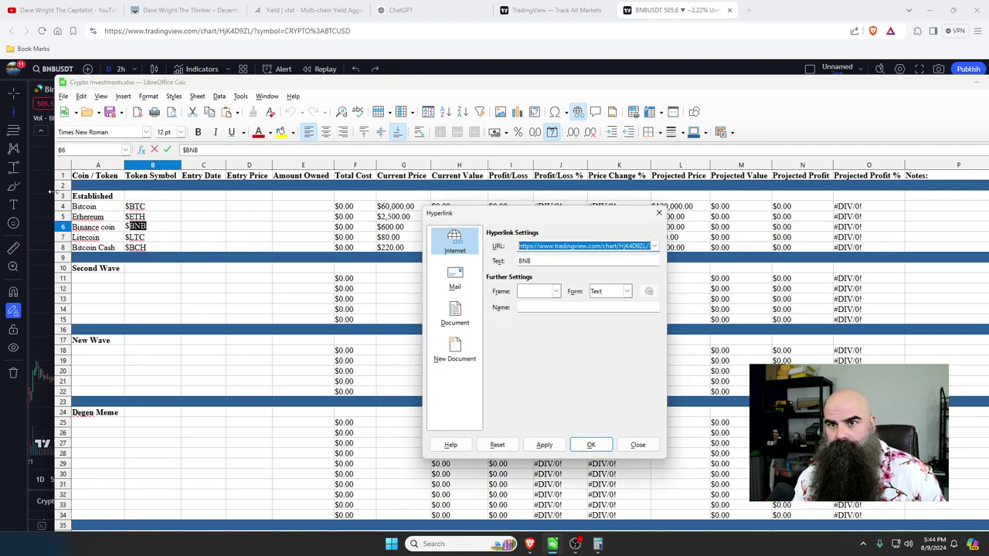
Step: Apply the TradingView chart address as a hyperlink to the whole $BNB symbol in cell B6
{"action": "left_click", "coordinate": [158, 228]}
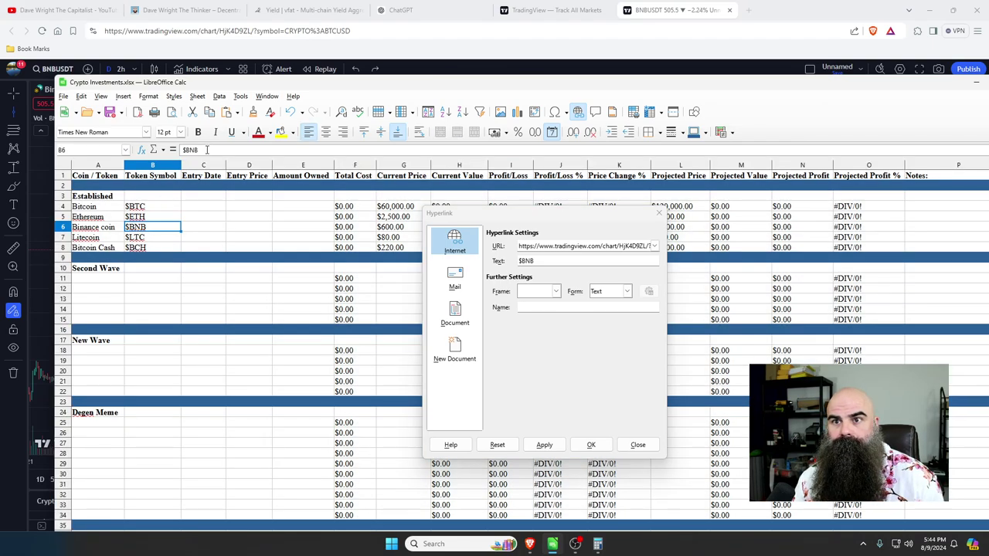
{"action": "double_click", "coordinate": [206, 150]}
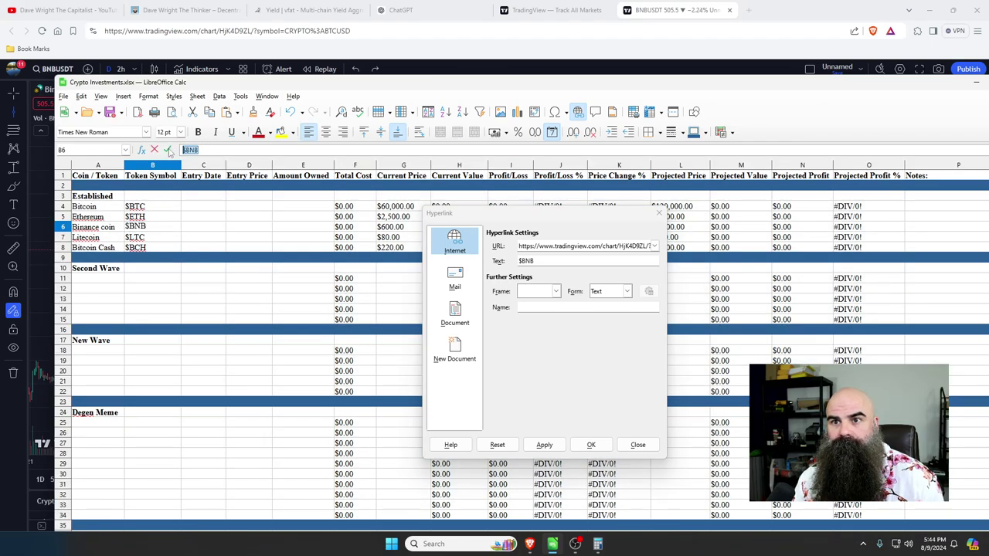
{"action": "left_click", "coordinate": [545, 246]}
{"action": "triple_click", "coordinate": [545, 246]}
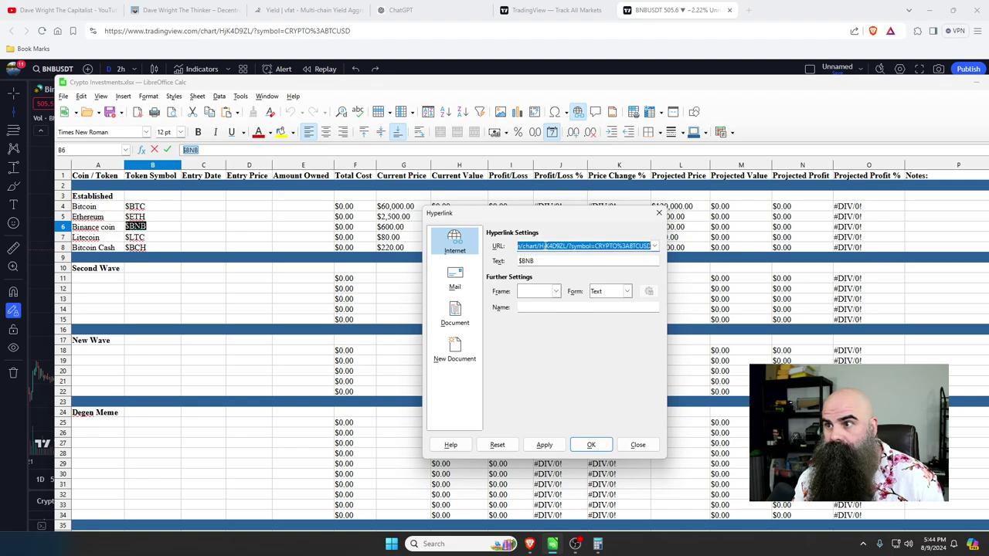
{"action": "left_click", "coordinate": [591, 445]}
{"action": "left_click", "coordinate": [151, 241]}
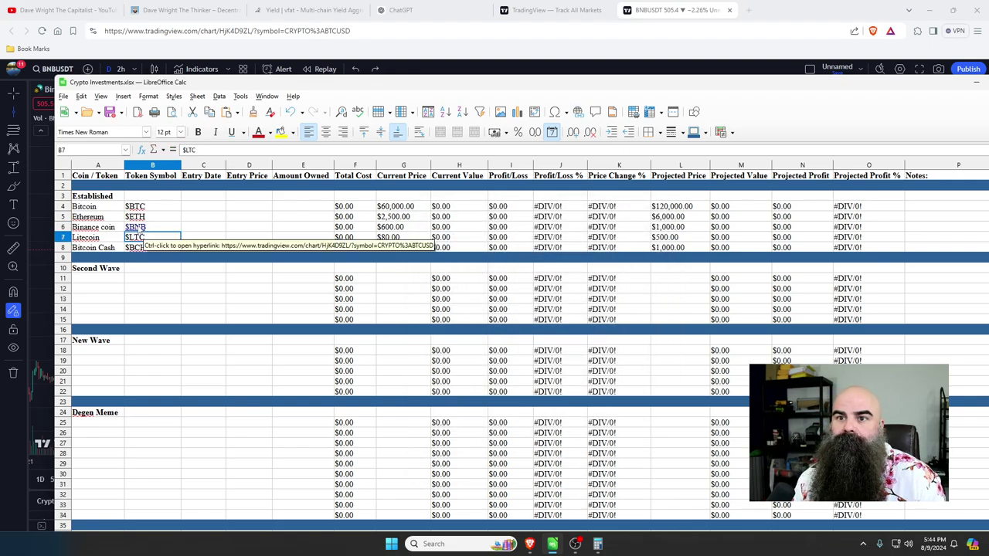
Step: Test the $BNB hyperlink by following it, and close both TradingView chart tabs, discarding unsaved chart changes
{"action": "left_click", "coordinate": [136, 238], "text": "ctrl"}
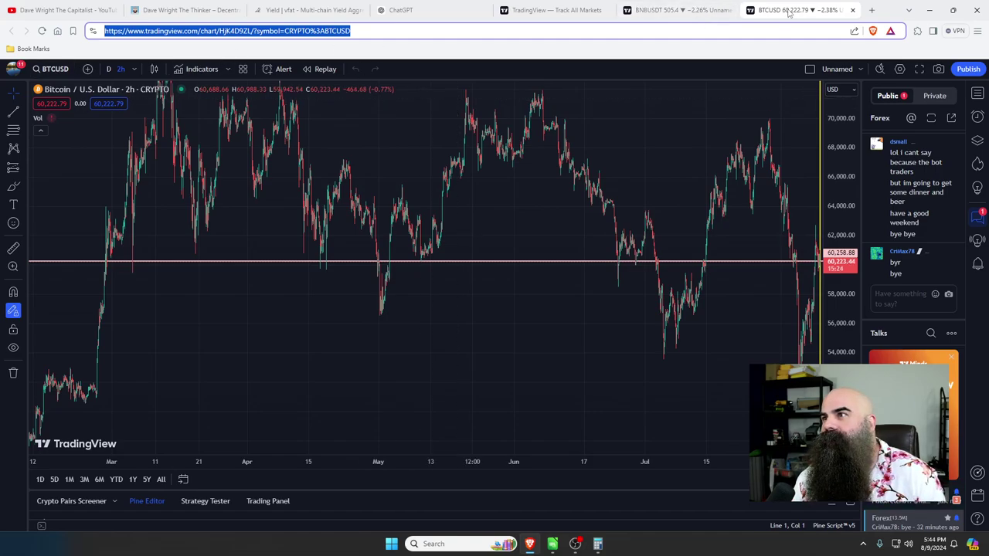
{"action": "left_click", "coordinate": [853, 10]}
{"action": "left_click", "coordinate": [729, 10]}
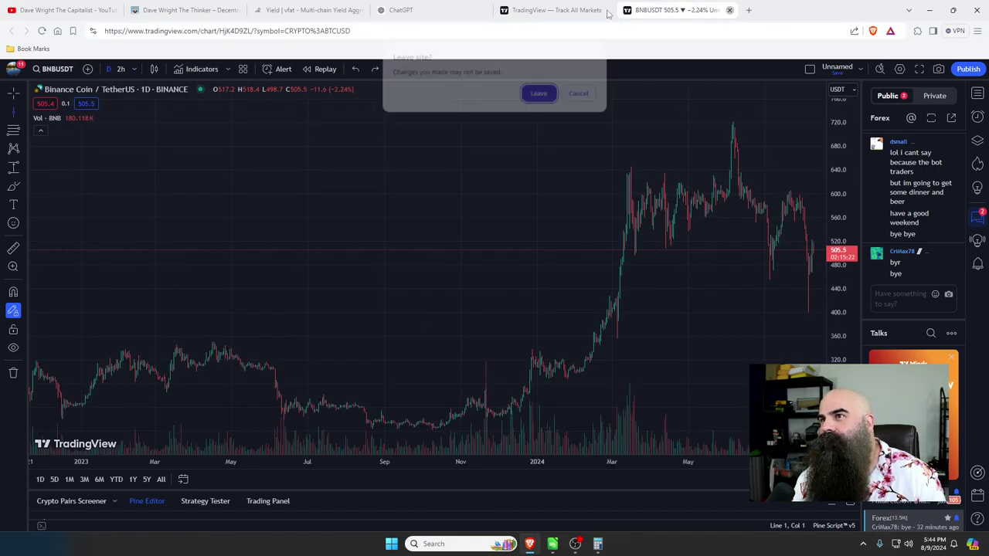
{"action": "left_click", "coordinate": [538, 94]}
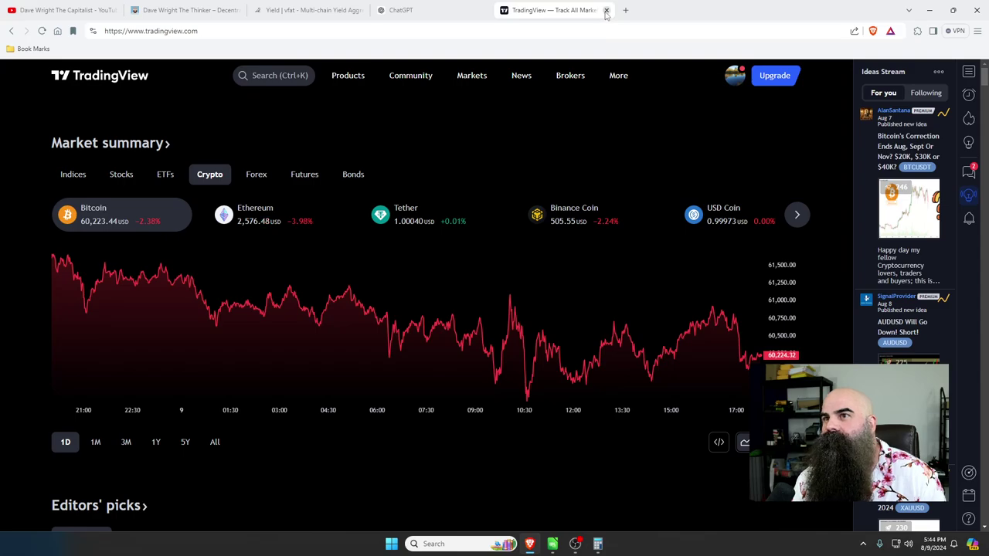
Step: Return to the Crypto Investments spreadsheet, select the $BNB cell and maximize the window
{"action": "left_click", "coordinate": [553, 545]}
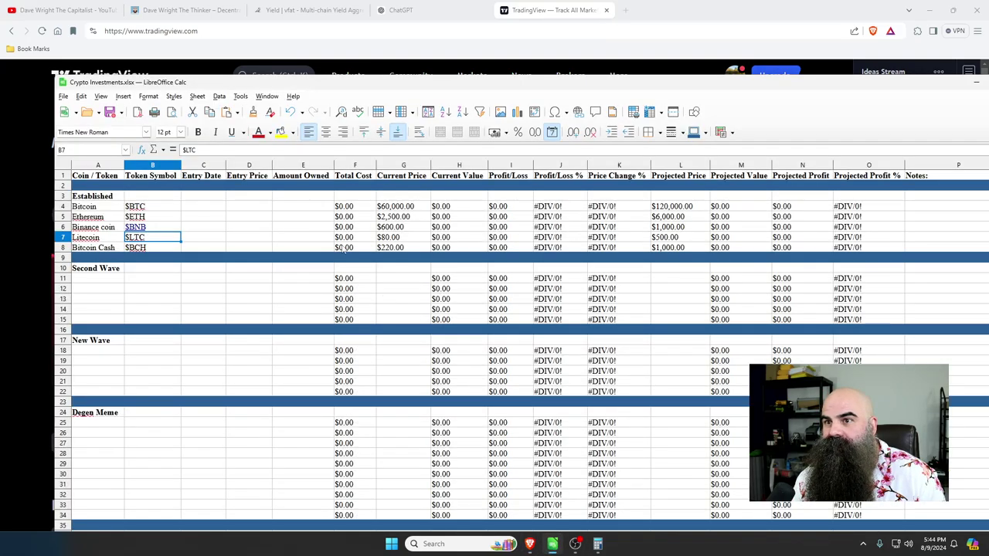
{"action": "left_click", "coordinate": [149, 228]}
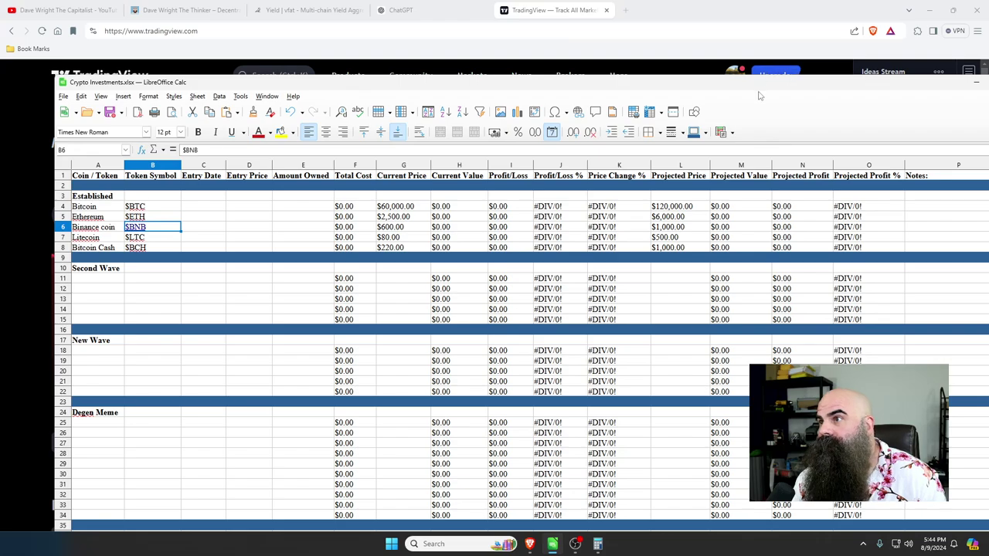
{"action": "left_click_drag", "start_coordinate": [693, 80], "coordinate": [690, 55]}
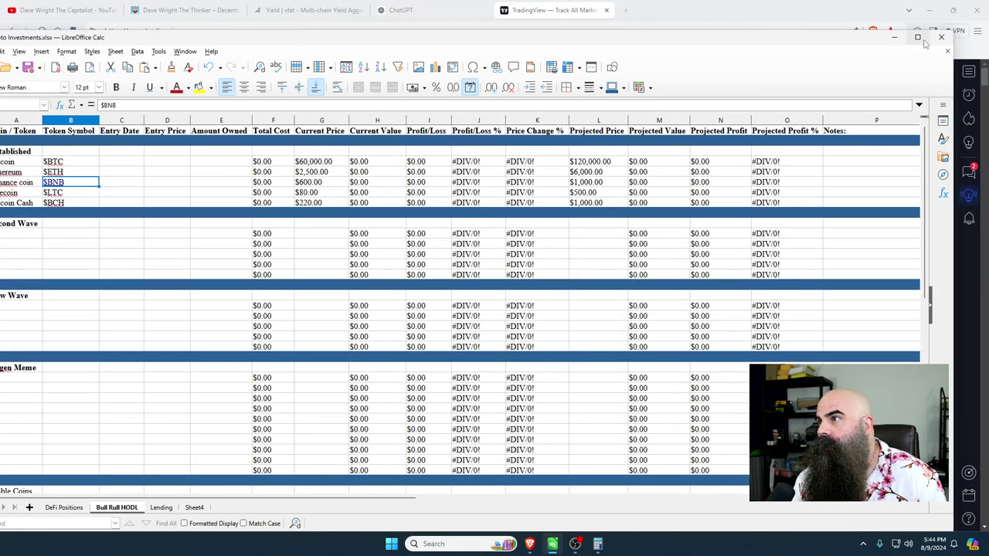
{"action": "left_click", "coordinate": [918, 37]}
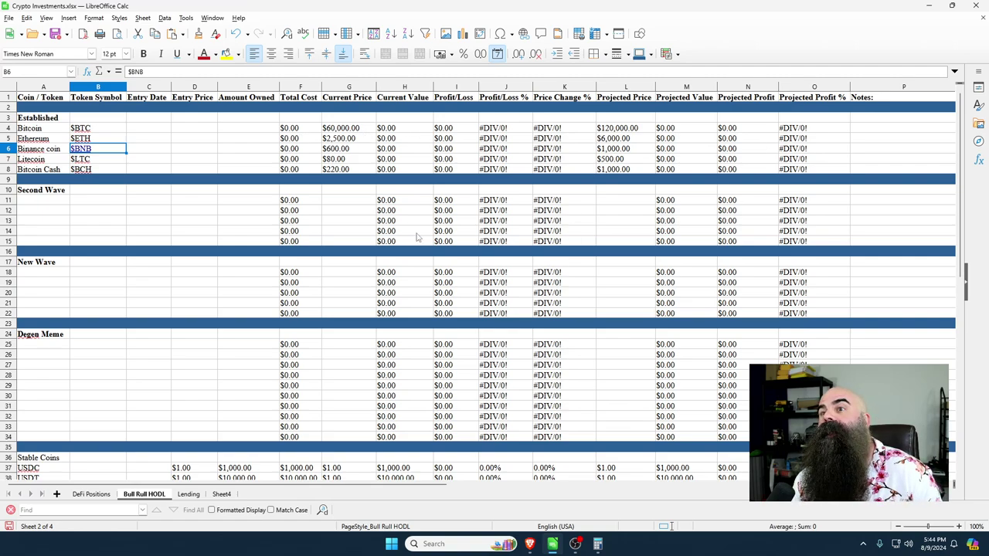
Step: Examine the Bitcoin row's formulas for total cost, current value, profit/loss, profit/loss % and price change %, plus its notes cell
{"action": "left_click", "coordinate": [305, 129]}
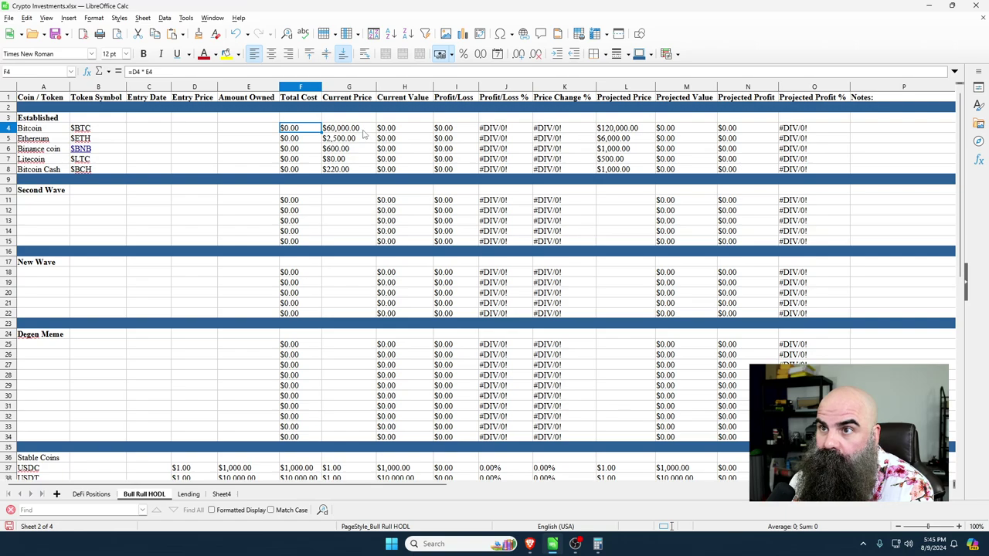
{"action": "left_click", "coordinate": [404, 130]}
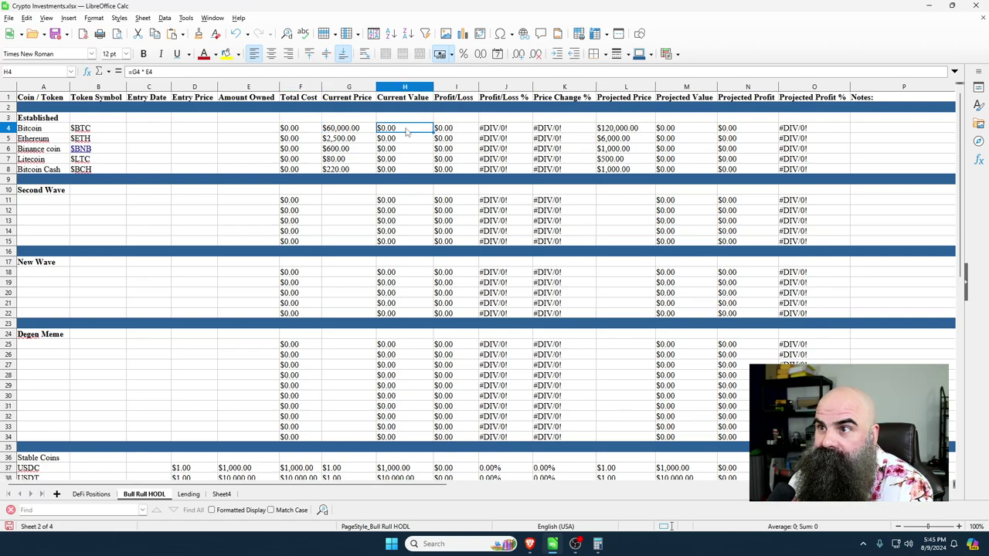
{"action": "left_click", "coordinate": [464, 129]}
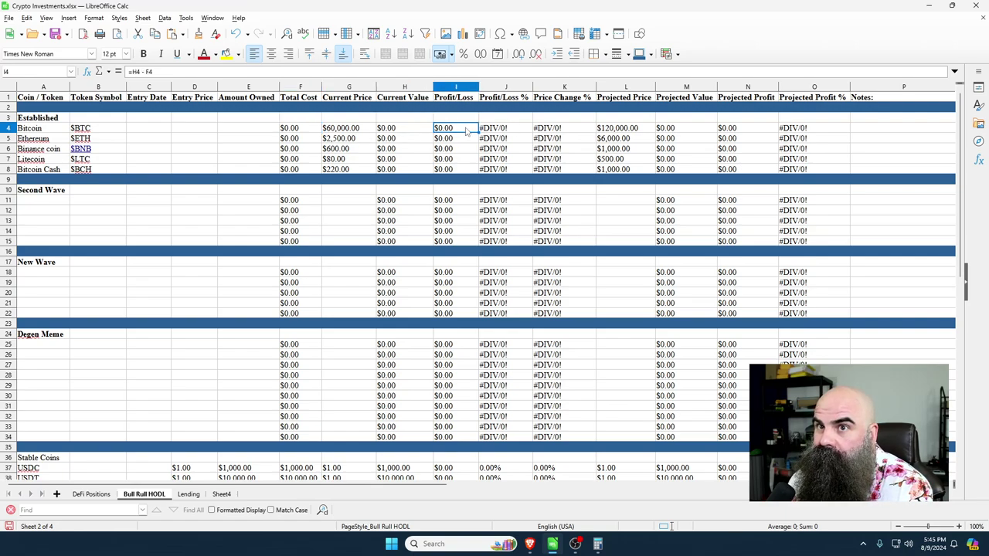
{"action": "left_click", "coordinate": [524, 129]}
{"action": "key", "text": "ctrl+shift+5"}
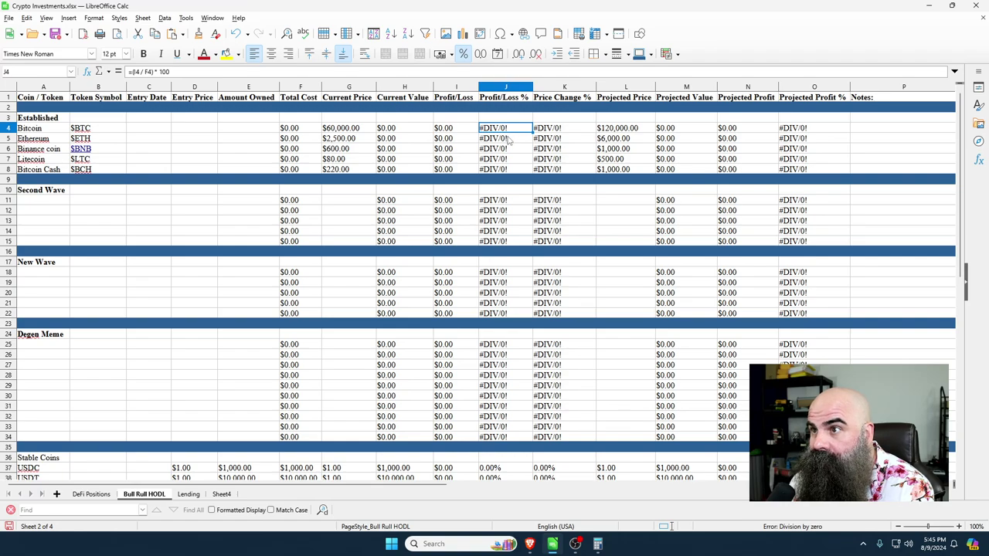
{"action": "left_click", "coordinate": [574, 134]}
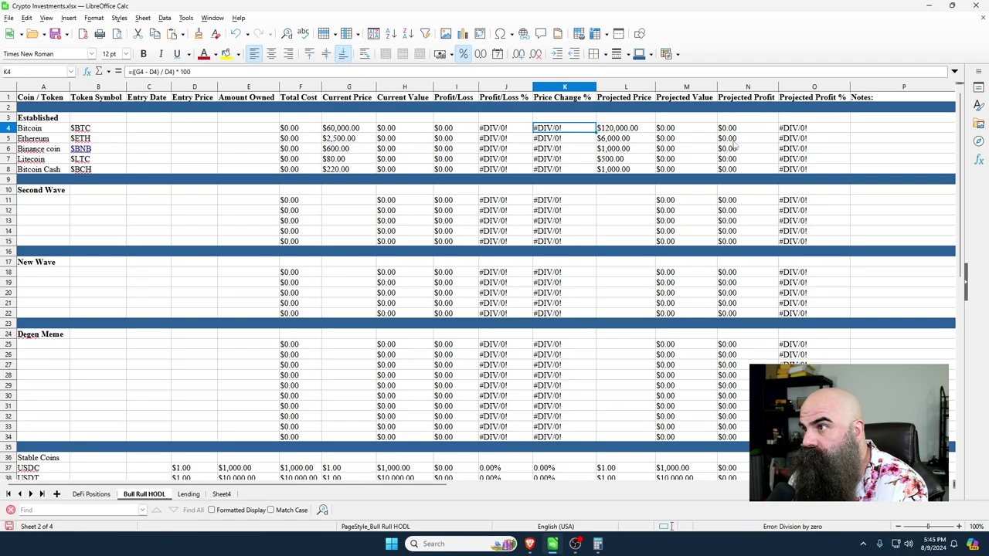
{"action": "left_click", "coordinate": [864, 132]}
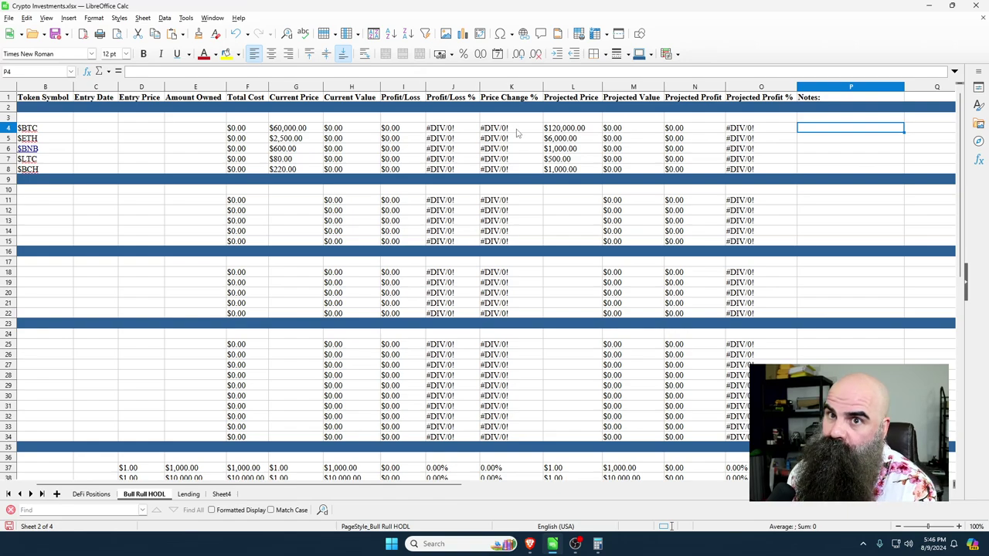
{"action": "scroll", "coordinate": [154, 483], "scroll_direction": "left", "scroll_amount": 1}
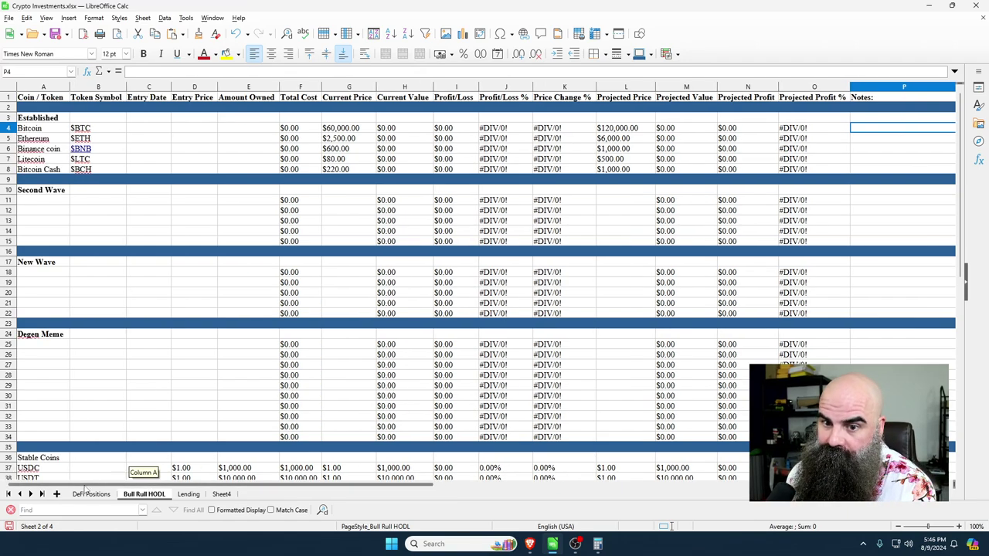
Step: Review the Current Price and Amount Owned columns for the established coins, from Bitcoin to Bitcoin Cash
{"action": "left_click", "coordinate": [349, 128]}
{"action": "key", "text": "Down"}
{"action": "key", "text": "Down"}
{"action": "key", "text": "Down"}
{"action": "key", "text": "Down"}
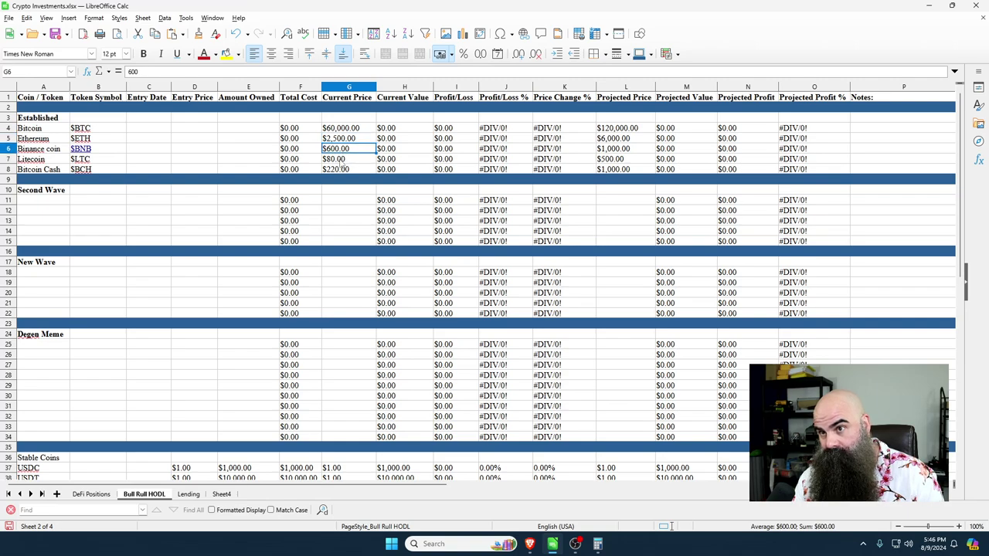
{"action": "left_click", "coordinate": [249, 128]}
{"action": "key", "text": "Down"}
{"action": "key", "text": "Down"}
{"action": "key", "text": "Down"}
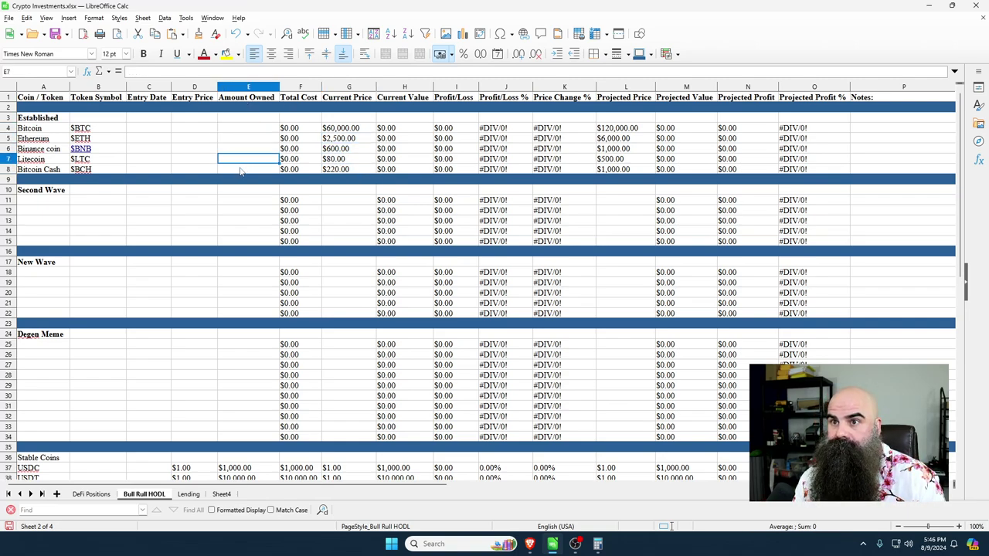
{"action": "key", "text": "Down"}
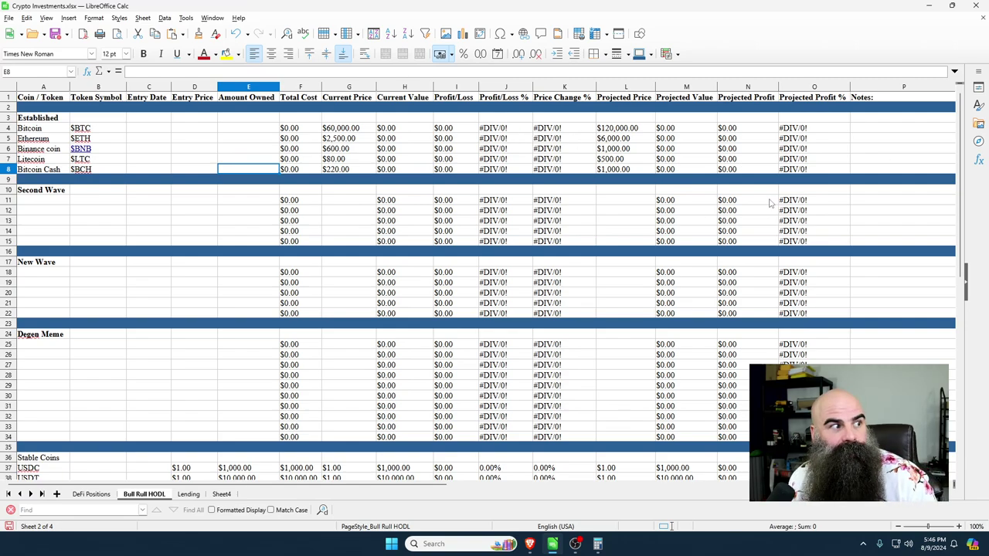
Step: Save the Crypto Investments spreadsheet and minimize it
{"action": "scroll", "coordinate": [116, 444], "scroll_direction": "down", "scroll_amount": 1}
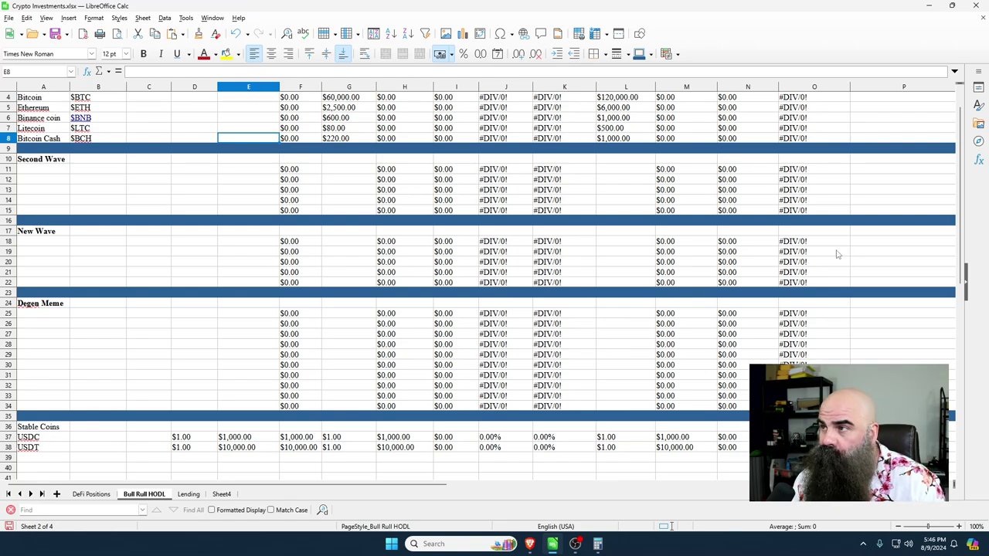
{"action": "left_click", "coordinate": [55, 34]}
{"action": "left_click", "coordinate": [928, 5]}
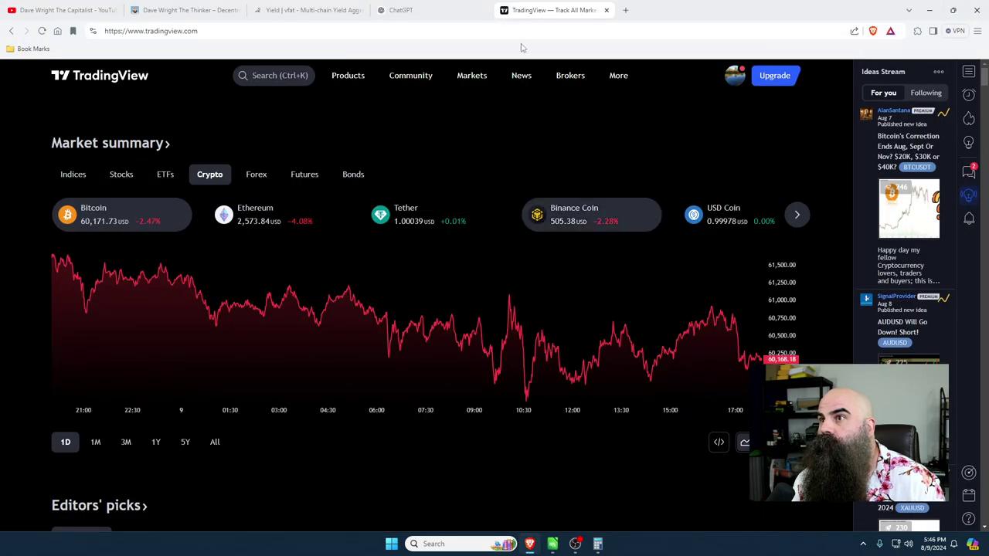
Step: Return to the vfat yield page and open the MetaMask wallet in its expanded full-page view
{"action": "left_click", "coordinate": [442, 11]}
{"action": "left_click", "coordinate": [313, 11]}
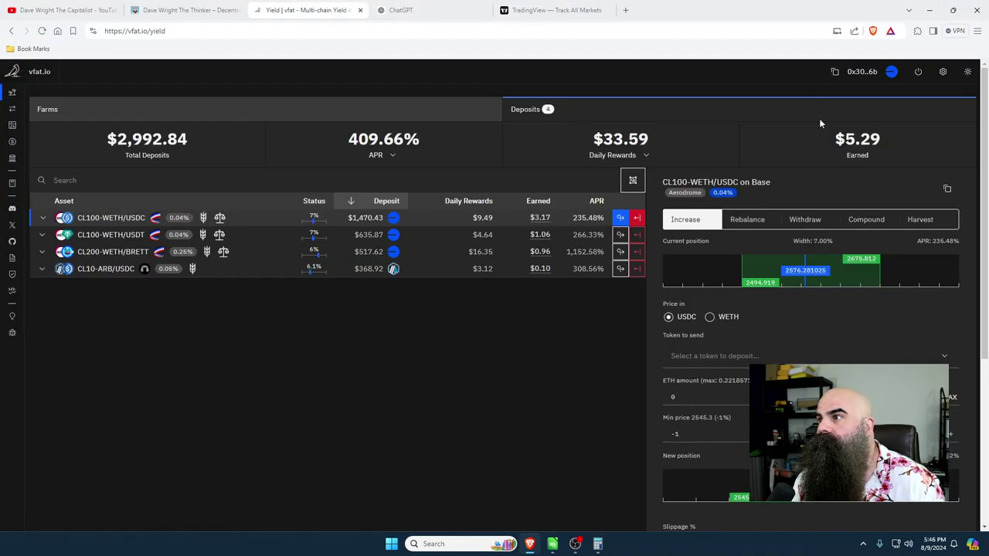
{"action": "left_click", "coordinate": [917, 30]}
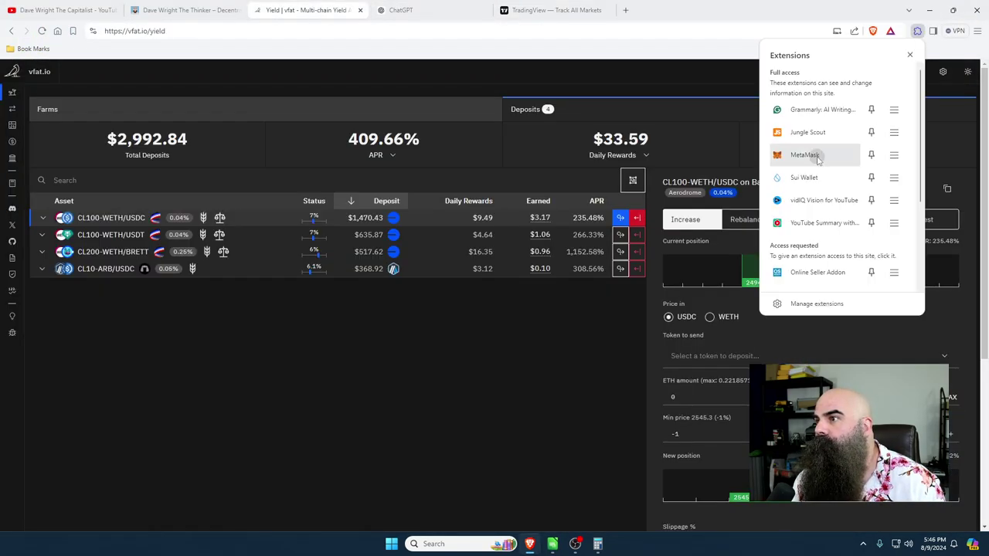
{"action": "left_click", "coordinate": [806, 154]}
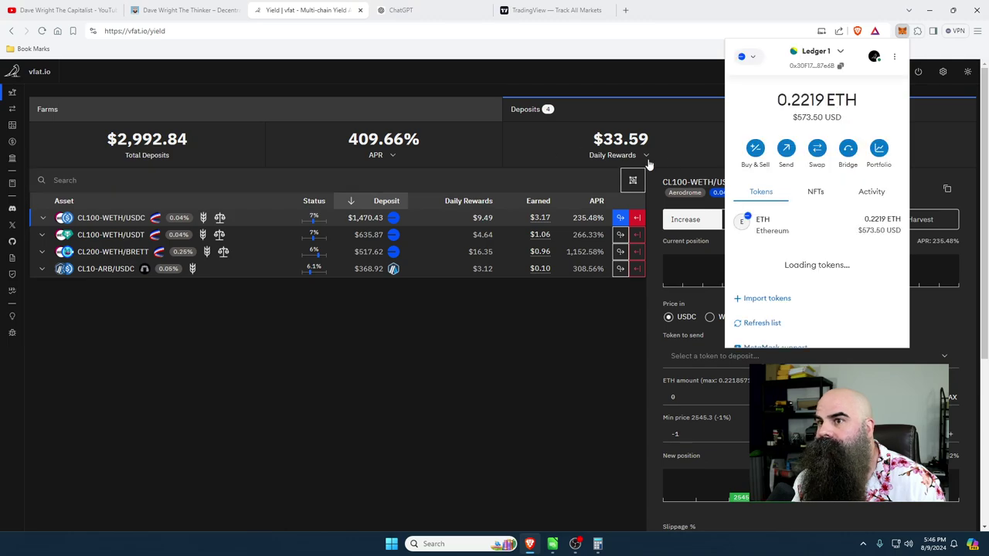
{"action": "left_click", "coordinate": [894, 56]}
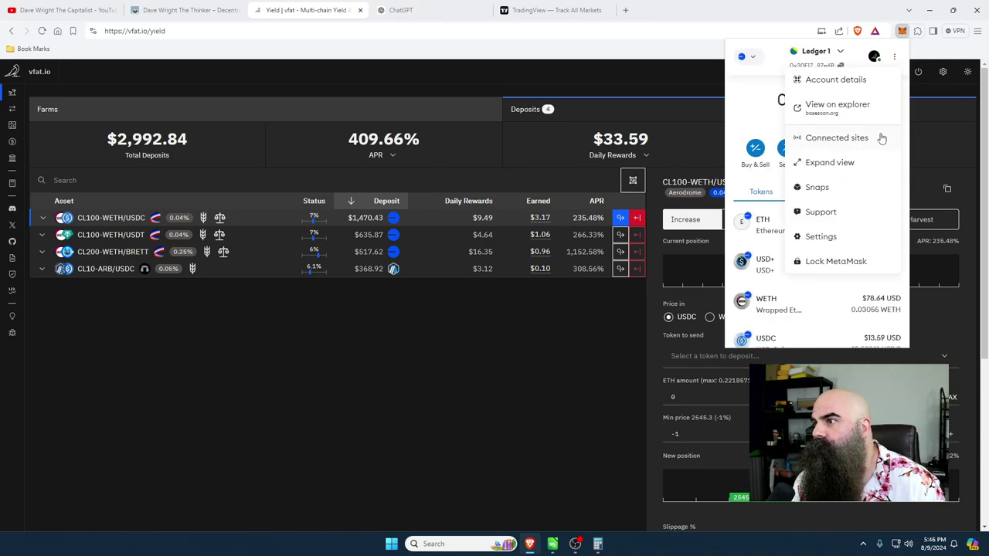
{"action": "left_click", "coordinate": [816, 165]}
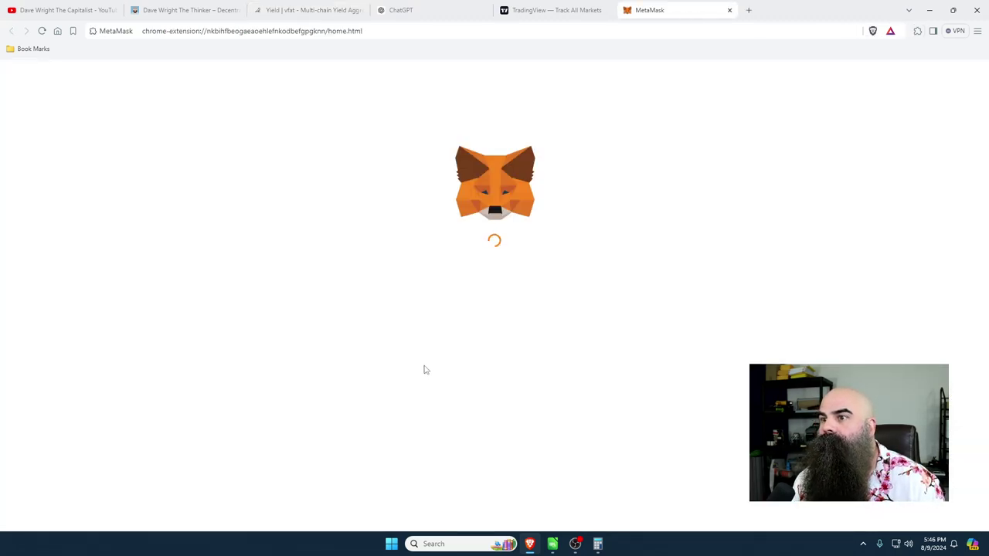
Step: Review the wallet's token list on Base Mainnet, from ETH to BRETT
{"action": "scroll", "coordinate": [332, 403], "scroll_direction": "down", "scroll_amount": 2}
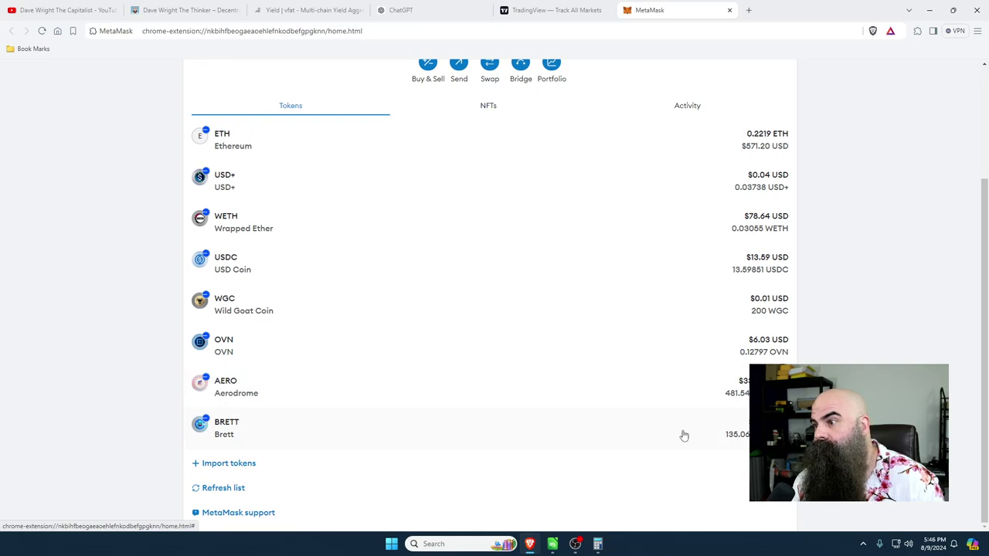
{"action": "scroll", "coordinate": [384, 337], "scroll_direction": "up", "scroll_amount": 2}
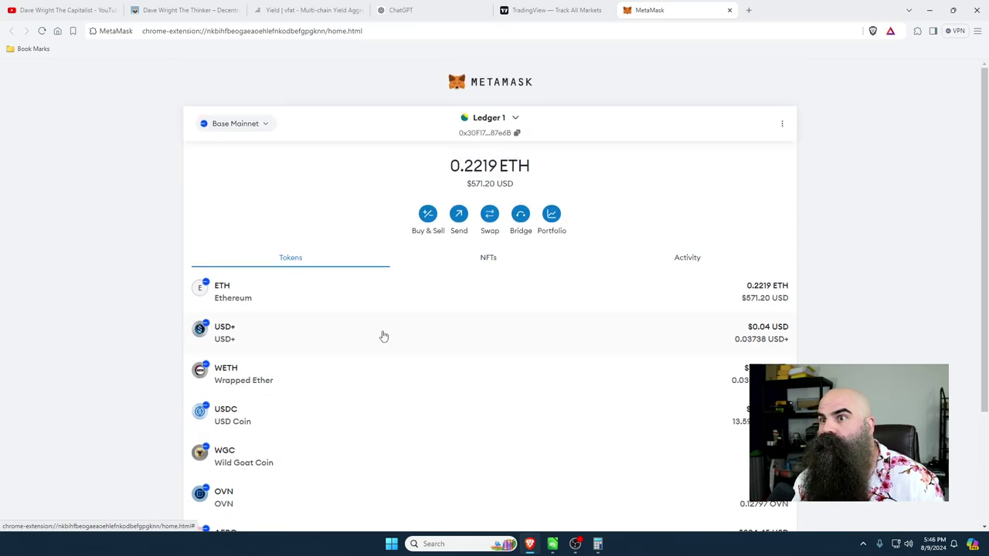
{"action": "scroll", "coordinate": [451, 482], "scroll_direction": "down", "scroll_amount": 2}
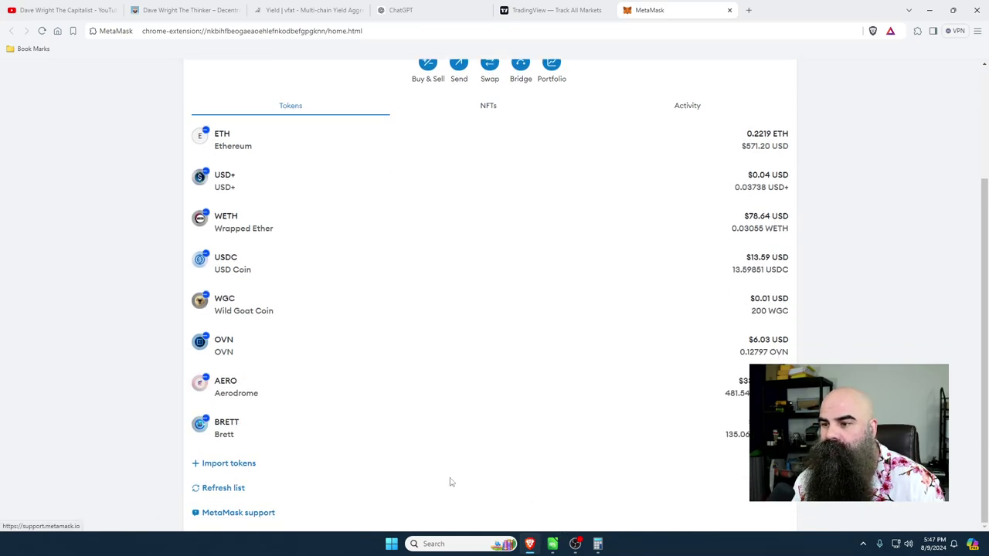
{"action": "scroll", "coordinate": [456, 274], "scroll_direction": "up", "scroll_amount": 2}
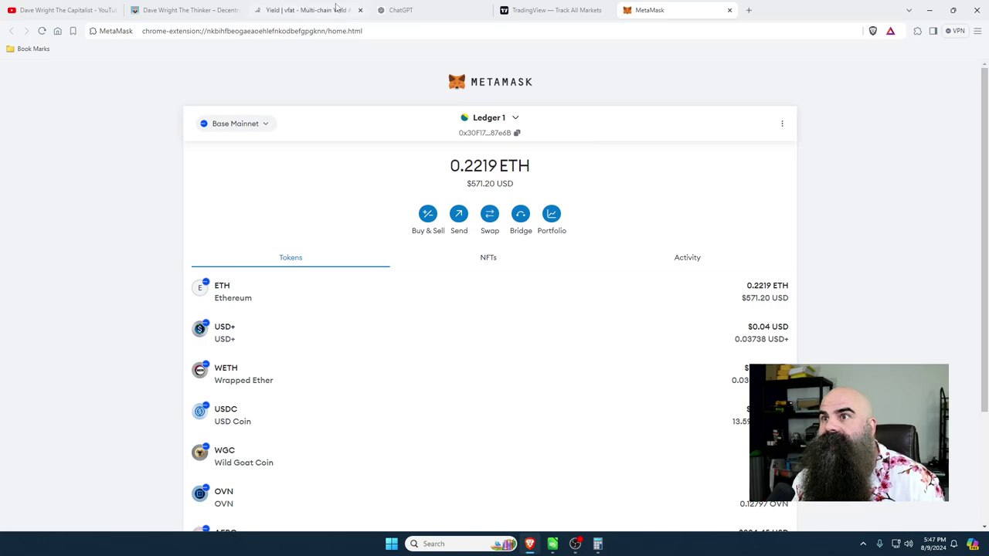
Step: Search the web for beefy finance in a new tab and launch the app from the Beefy site
{"action": "left_click", "coordinate": [186, 10]}
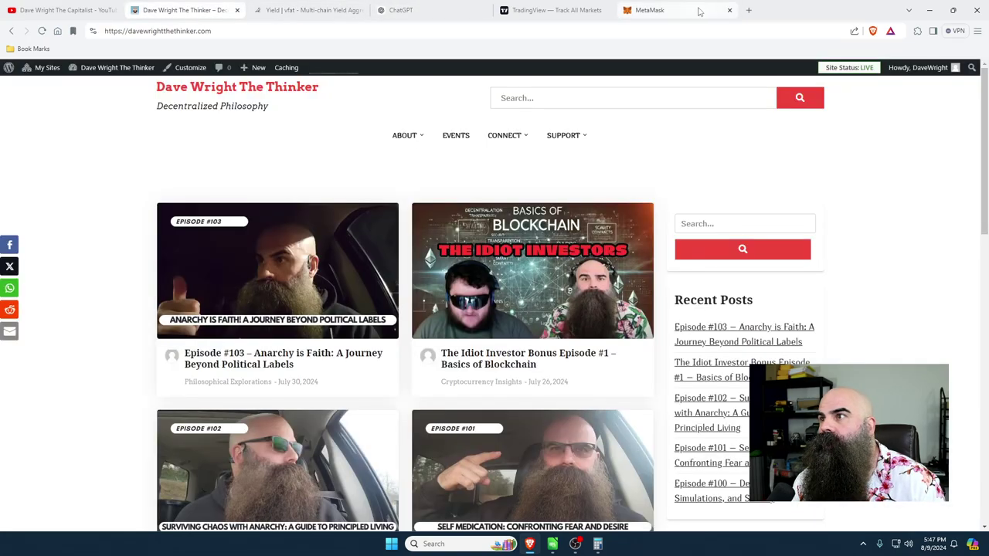
{"action": "left_click", "coordinate": [749, 10]}
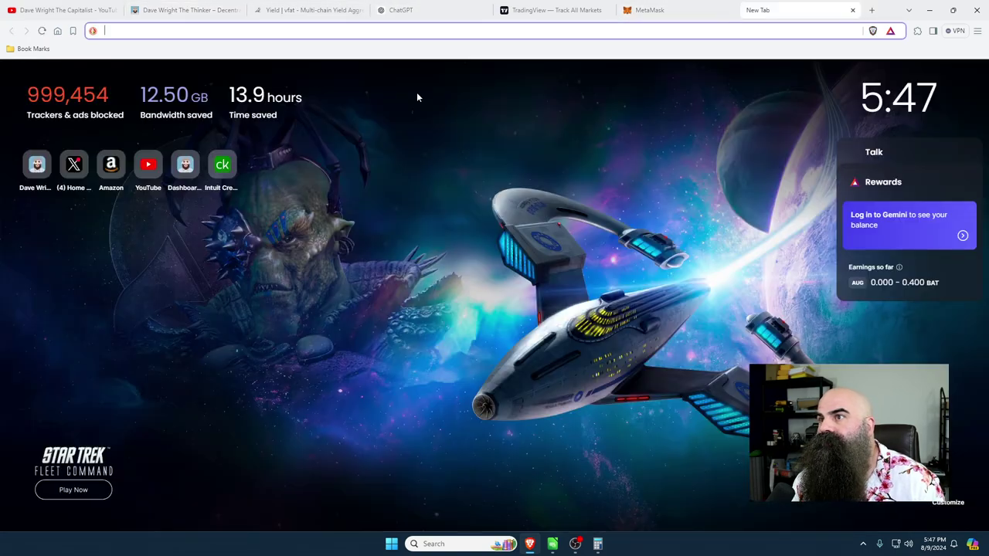
{"action": "left_click", "coordinate": [34, 50]}
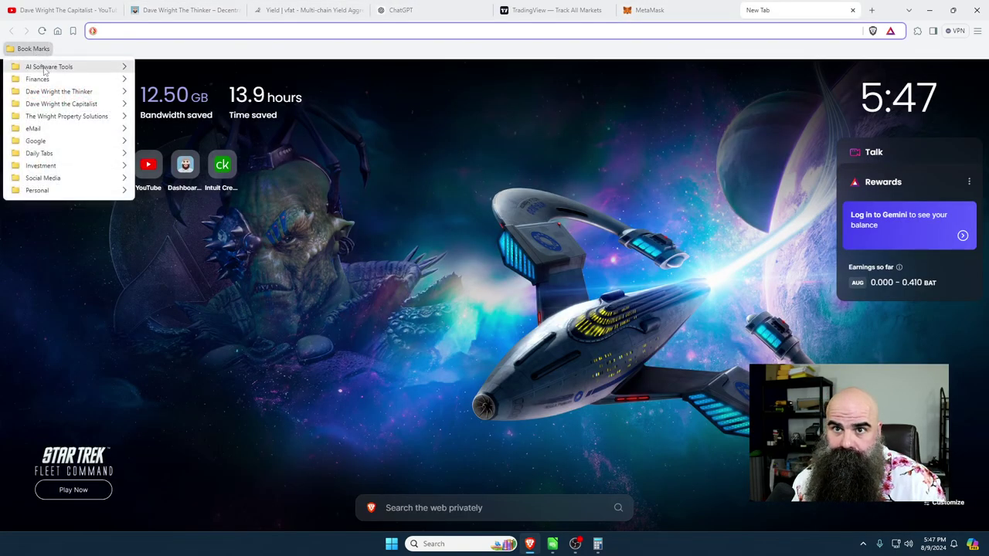
{"action": "left_click", "coordinate": [136, 33]}
{"action": "type", "text": "beef"}
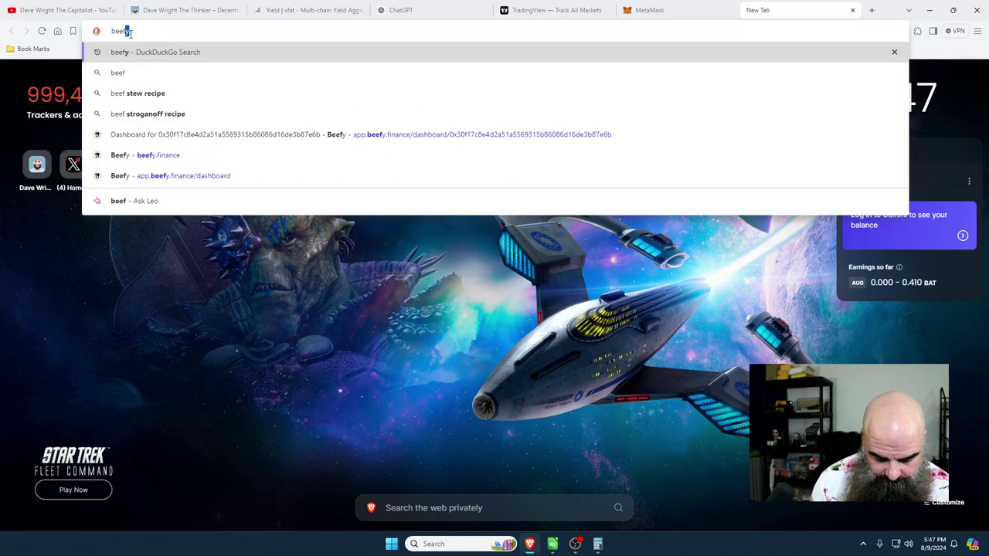
{"action": "type", "text": "y"}
{"action": "left_click", "coordinate": [126, 72]}
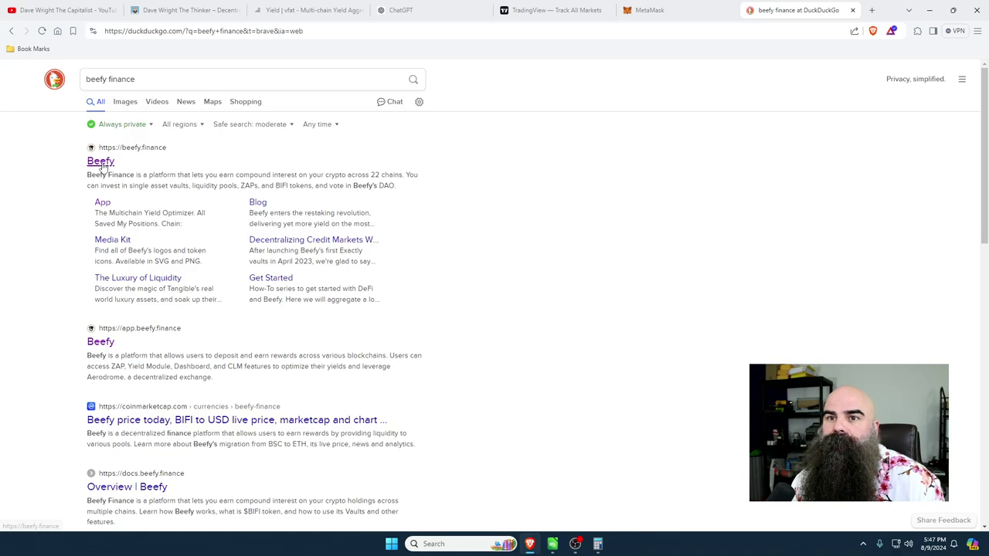
{"action": "left_click", "coordinate": [101, 162]}
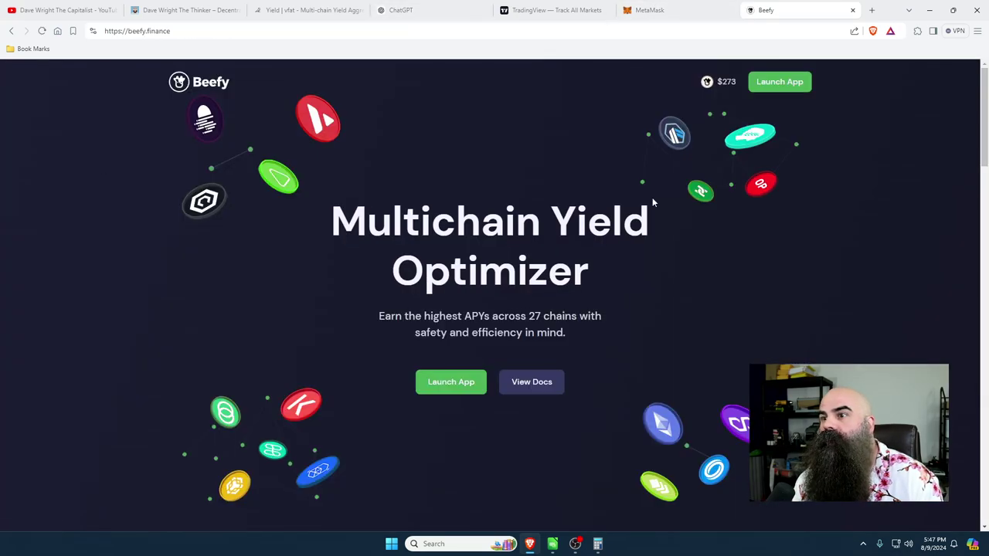
{"action": "left_click", "coordinate": [802, 86]}
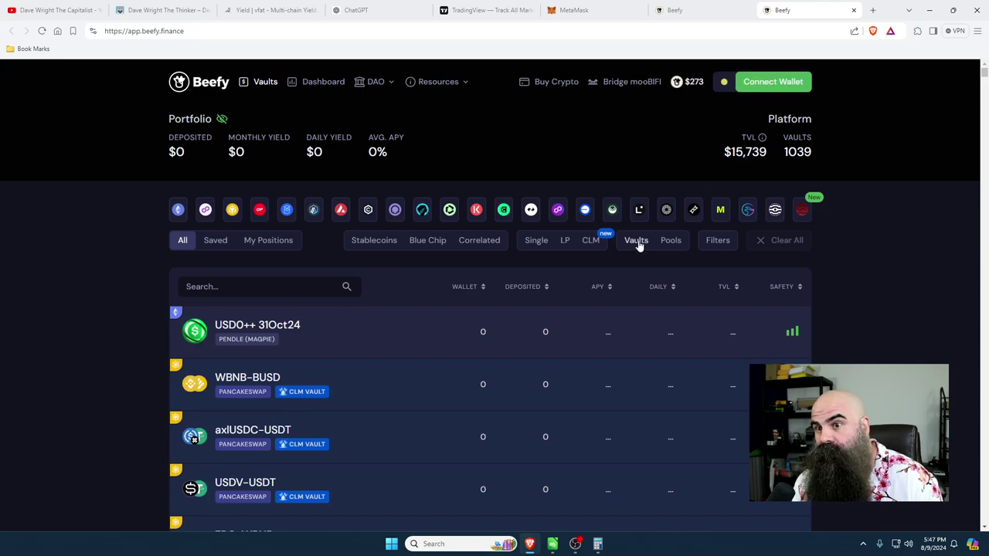
Step: Connect the wallet on the Beefy dashboard and open the deposited OVN-USD+ vLP vault
{"action": "left_click", "coordinate": [324, 83]}
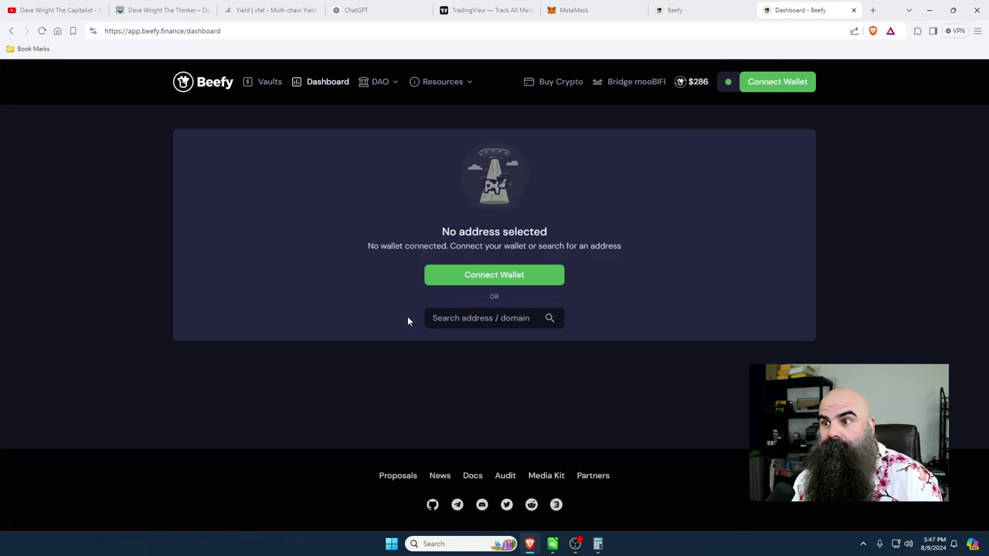
{"action": "left_click", "coordinate": [476, 280]}
{"action": "left_click", "coordinate": [588, 236]}
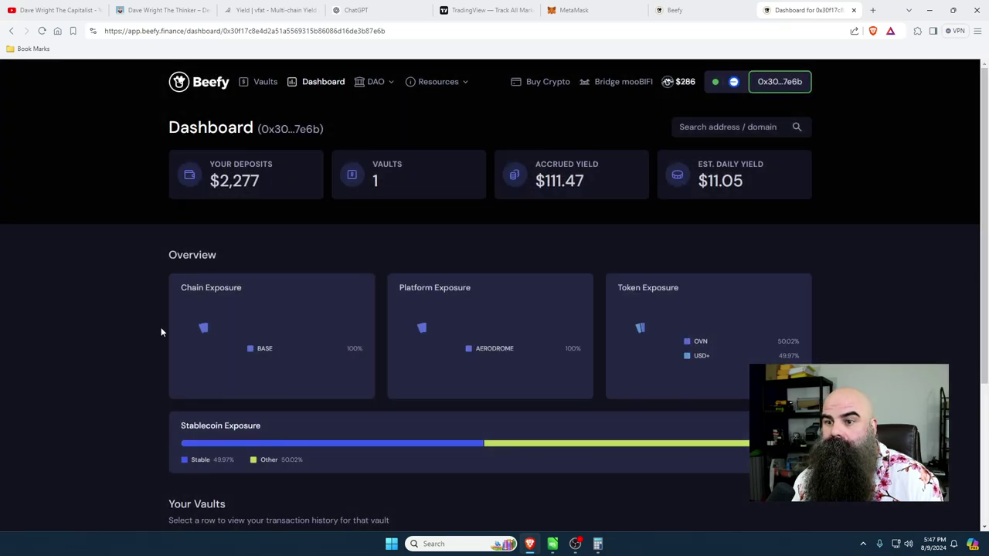
{"action": "scroll", "coordinate": [161, 331], "scroll_direction": "down", "scroll_amount": 3}
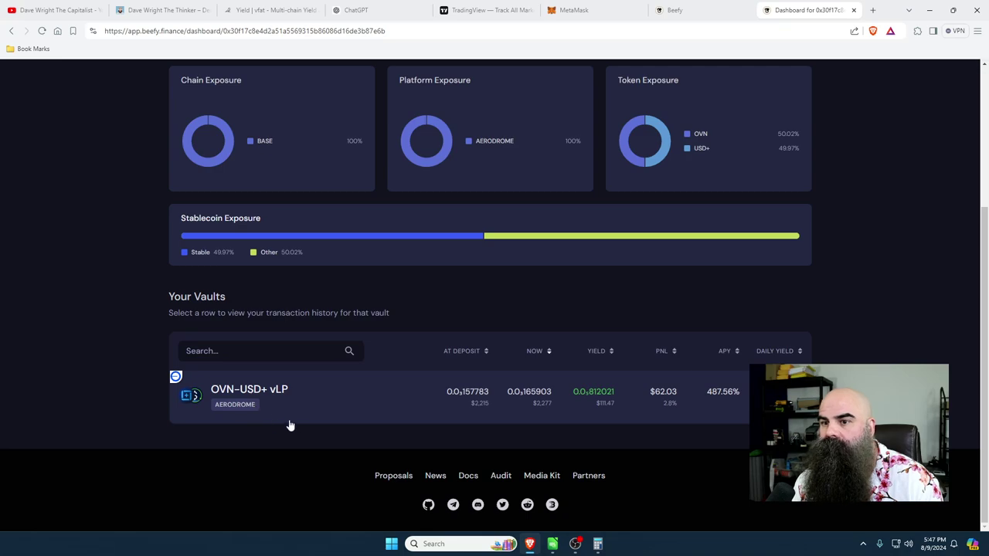
{"action": "left_click", "coordinate": [247, 395]}
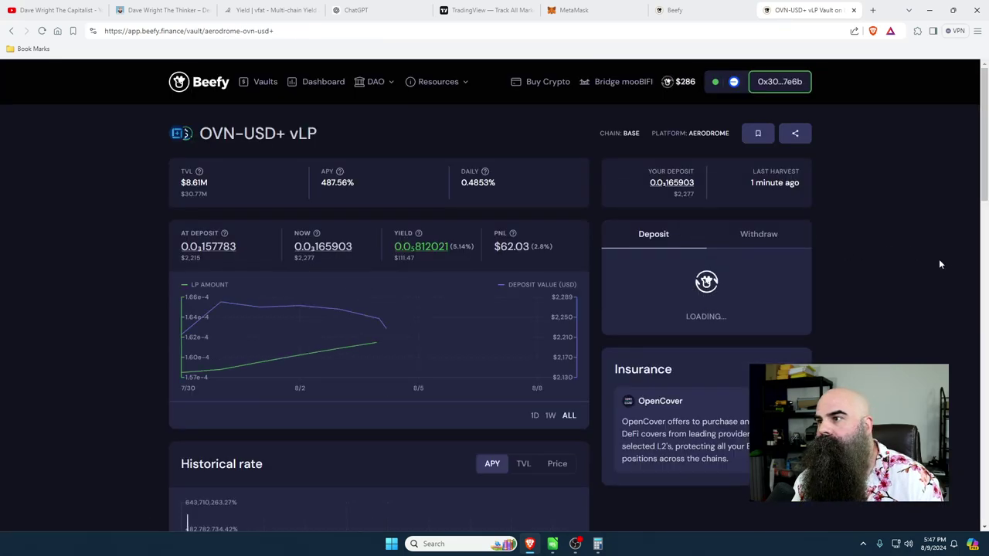
Step: Prepare a withdrawal from the OVN-USD+ vLP vault in USDC, setting the amount to about $68
{"action": "left_click", "coordinate": [768, 233]}
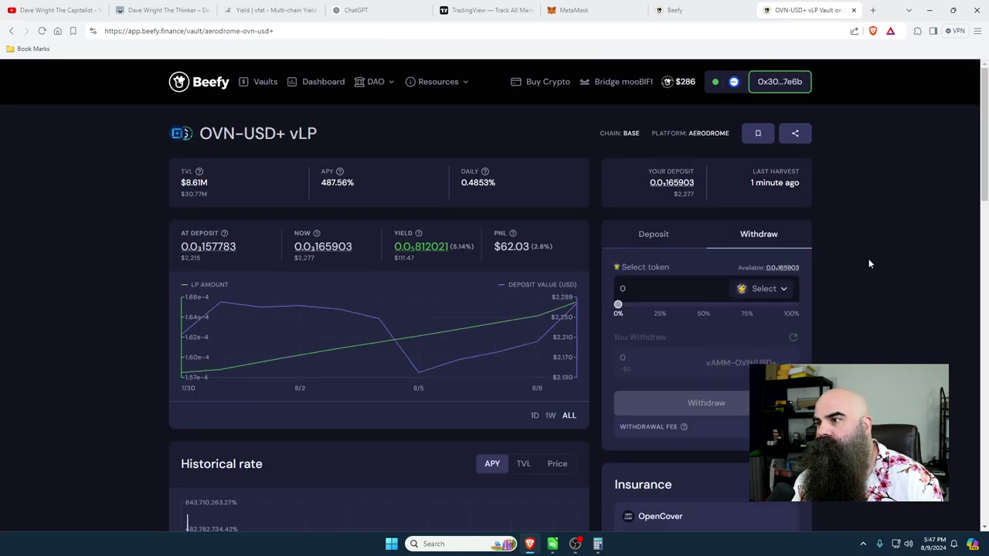
{"action": "left_click", "coordinate": [763, 288]}
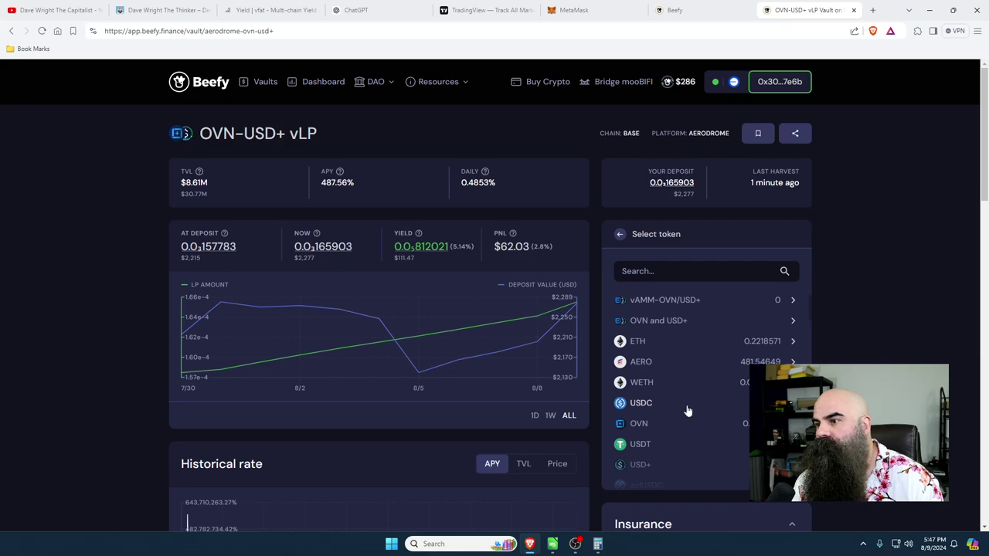
{"action": "scroll", "coordinate": [688, 413], "scroll_direction": "down", "scroll_amount": 5}
{"action": "scroll", "coordinate": [691, 415], "scroll_direction": "down", "scroll_amount": 5}
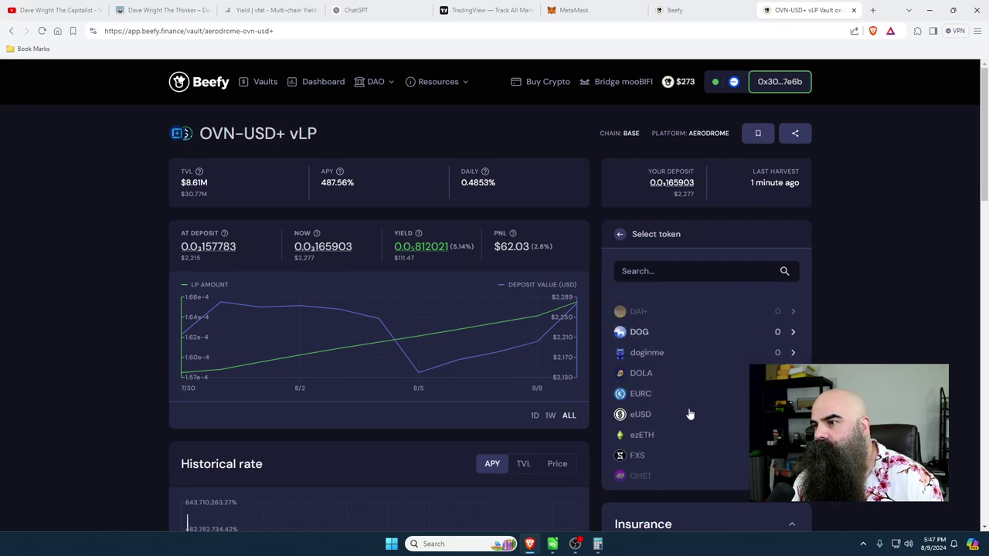
{"action": "scroll", "coordinate": [690, 415], "scroll_direction": "up", "scroll_amount": 6}
{"action": "scroll", "coordinate": [689, 414], "scroll_direction": "up", "scroll_amount": 5}
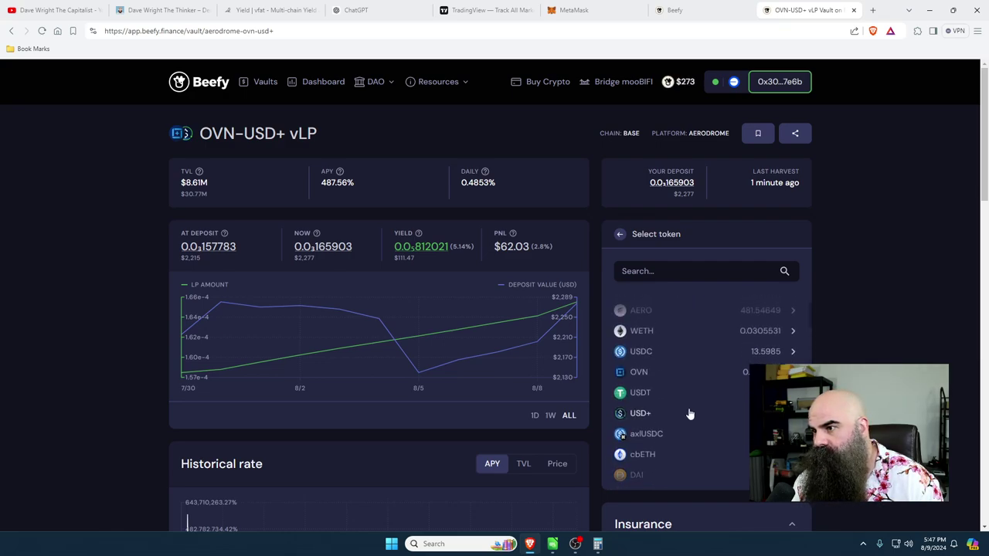
{"action": "left_click", "coordinate": [653, 353]}
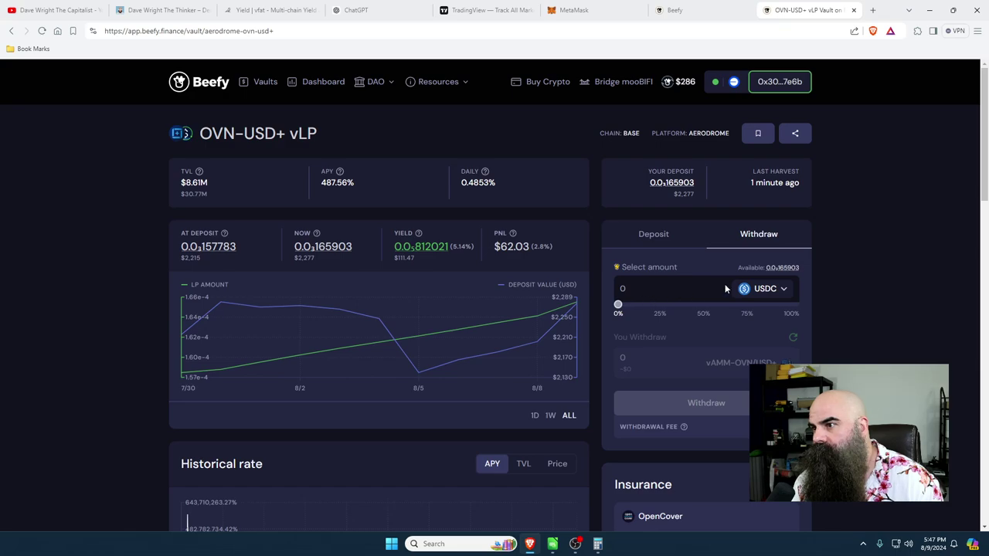
{"action": "left_click_drag", "start_coordinate": [625, 301], "coordinate": [624, 308]}
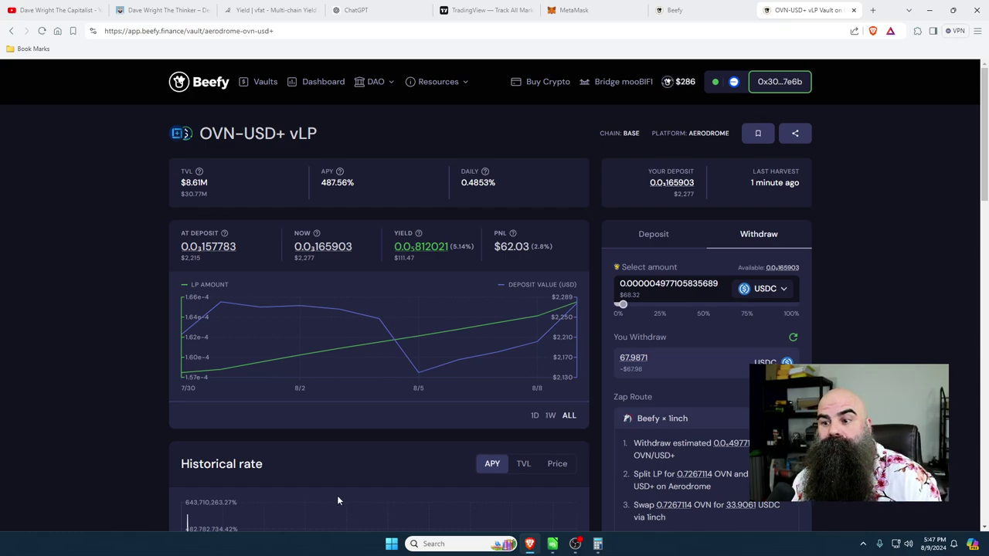
Step: Select the Bitcoin row in the Crypto Investments spreadsheet, and save and minimize the file
{"action": "left_click", "coordinate": [553, 544]}
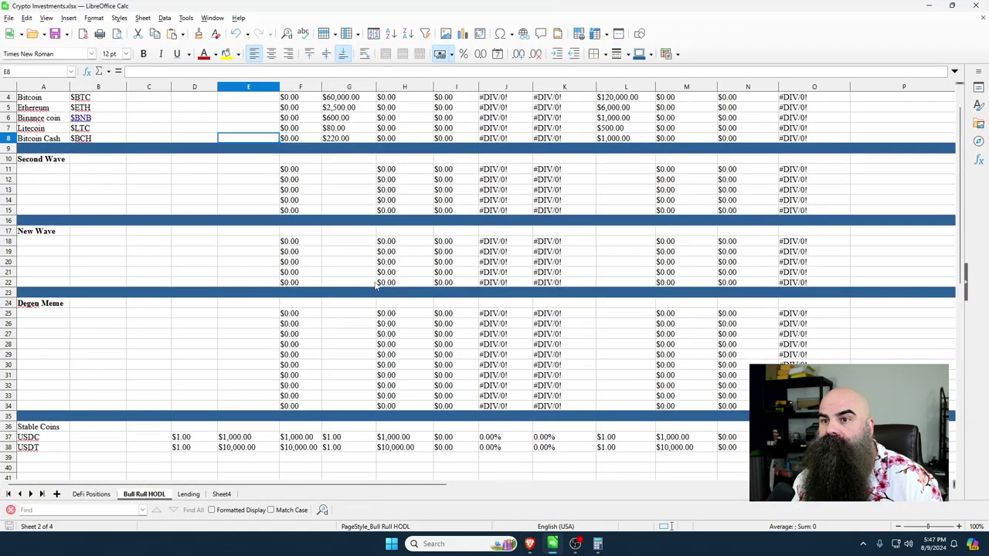
{"action": "scroll", "coordinate": [131, 217], "scroll_direction": "up", "scroll_amount": 1}
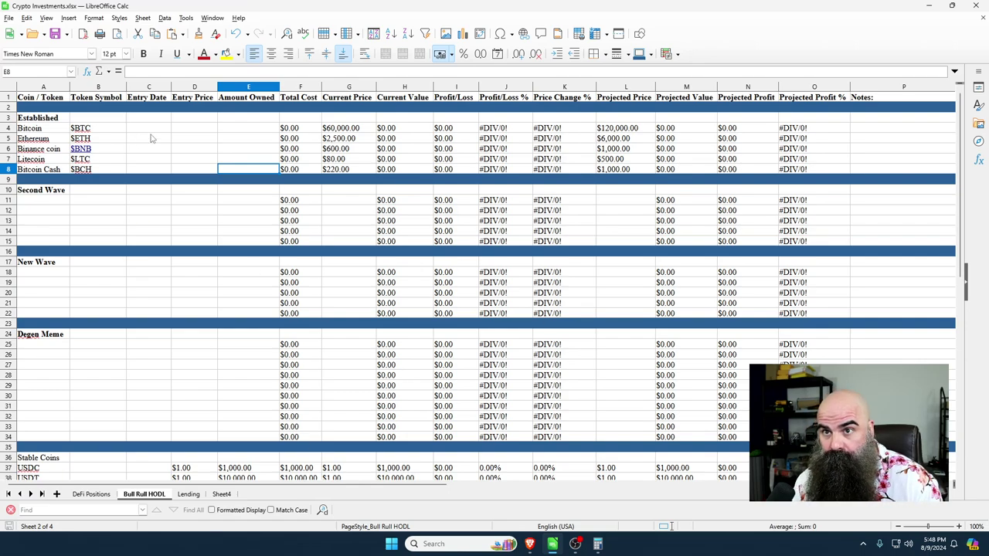
{"action": "left_click", "coordinate": [8, 128]}
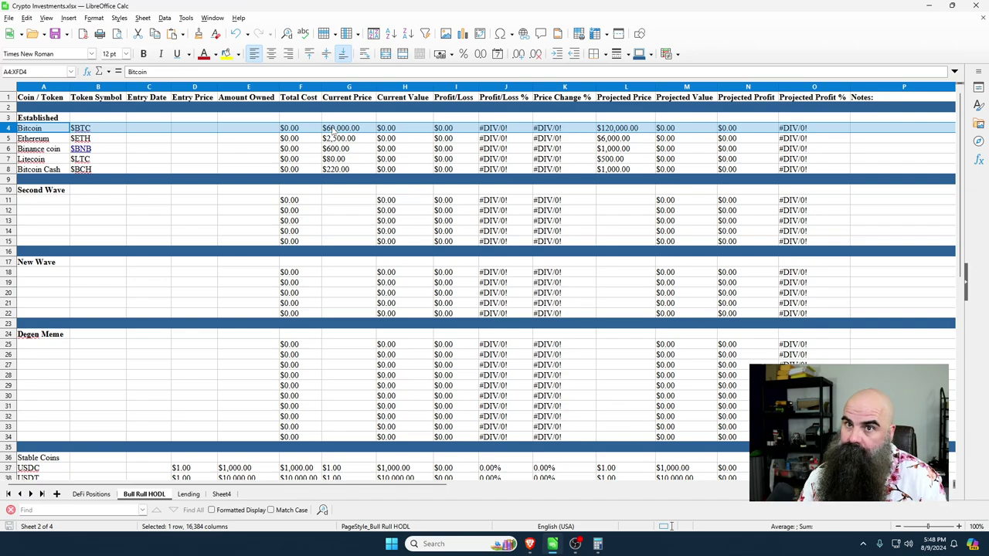
{"action": "left_click", "coordinate": [55, 35]}
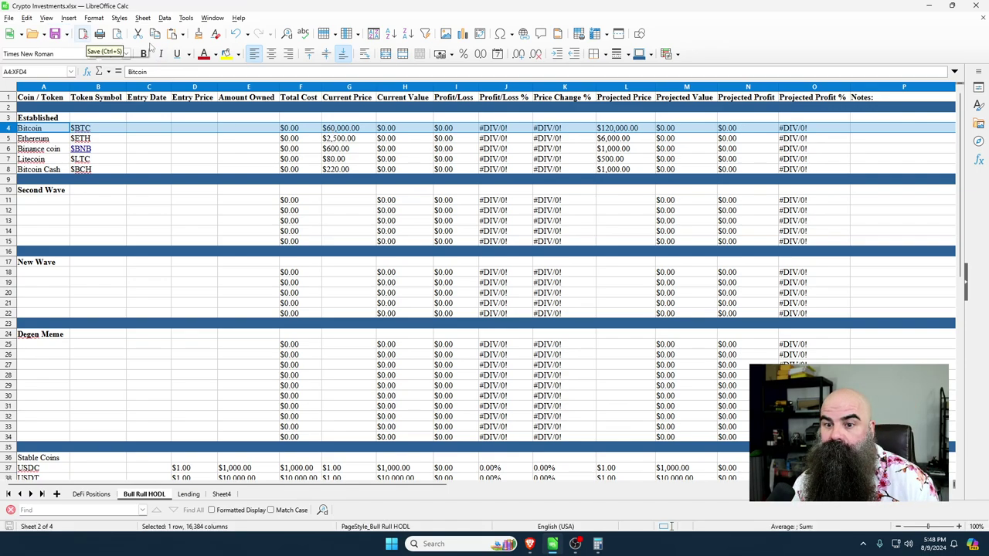
{"action": "left_click", "coordinate": [929, 6]}
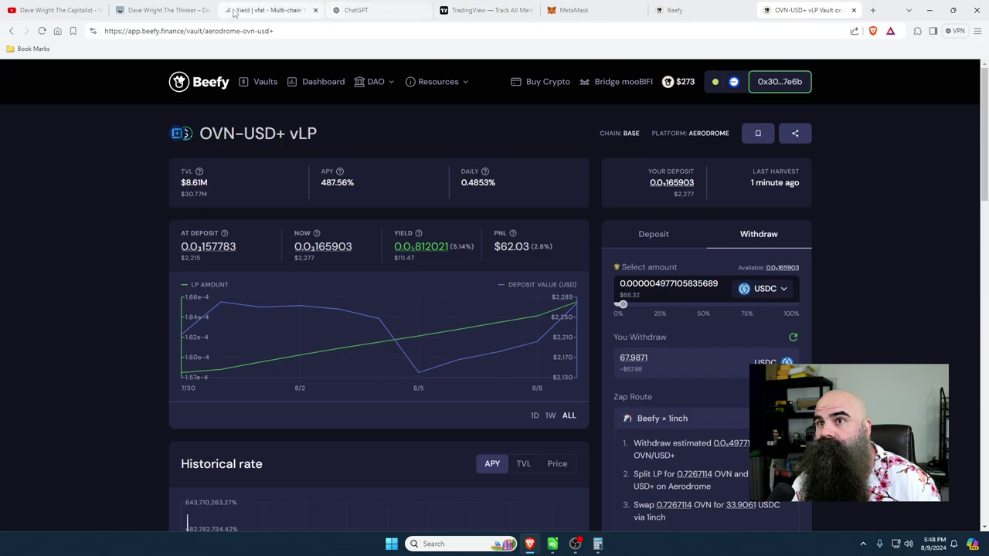
Step: Switch to the YouTube channel page and examine the links in its About details, including CryptoLabs Membership
{"action": "left_click", "coordinate": [269, 10]}
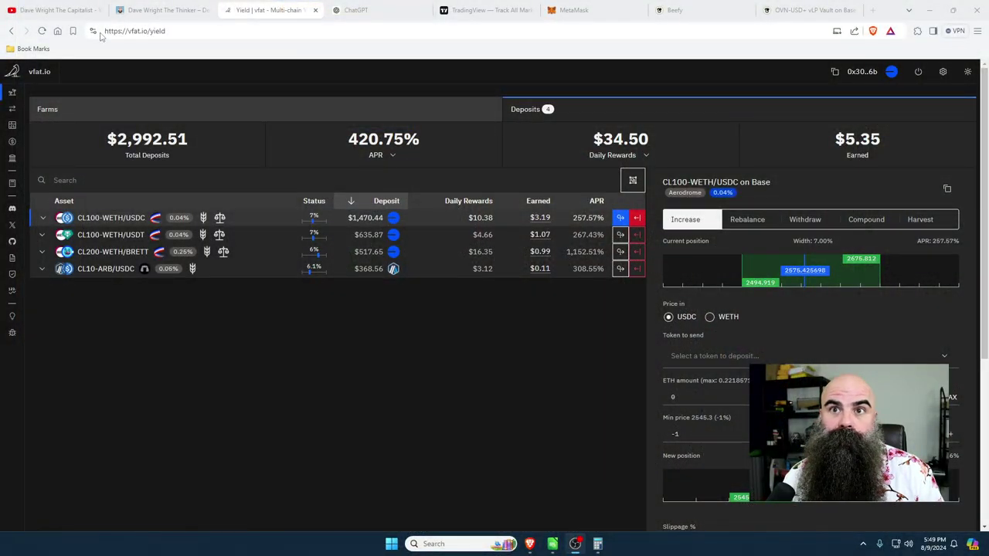
{"action": "left_click", "coordinate": [54, 11]}
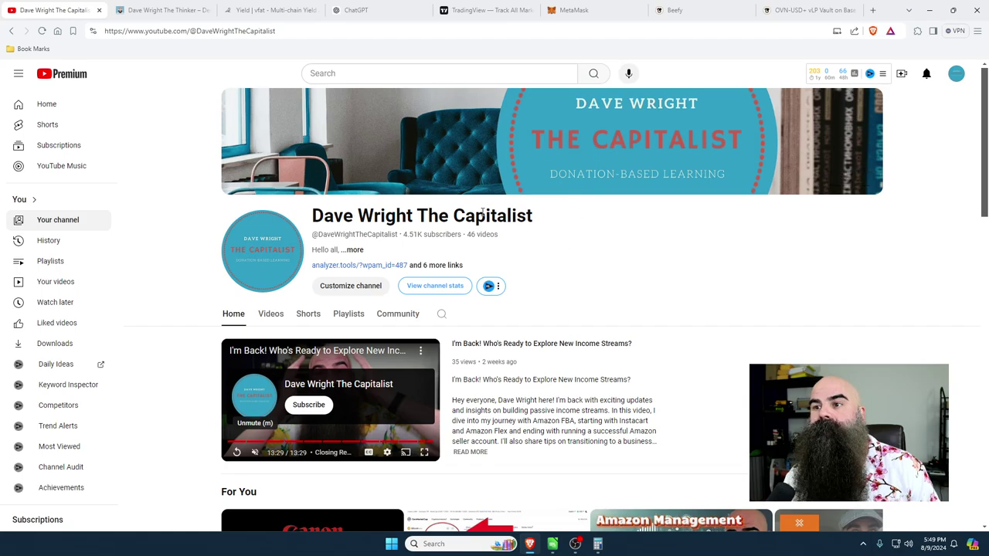
{"action": "left_click", "coordinate": [455, 267]}
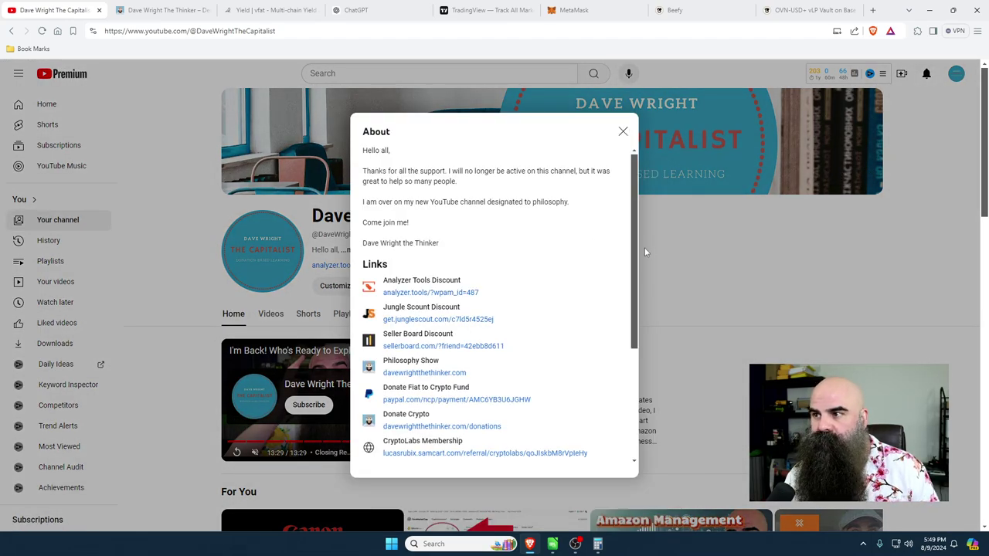
{"action": "left_click_drag", "start_coordinate": [636, 251], "coordinate": [635, 334]}
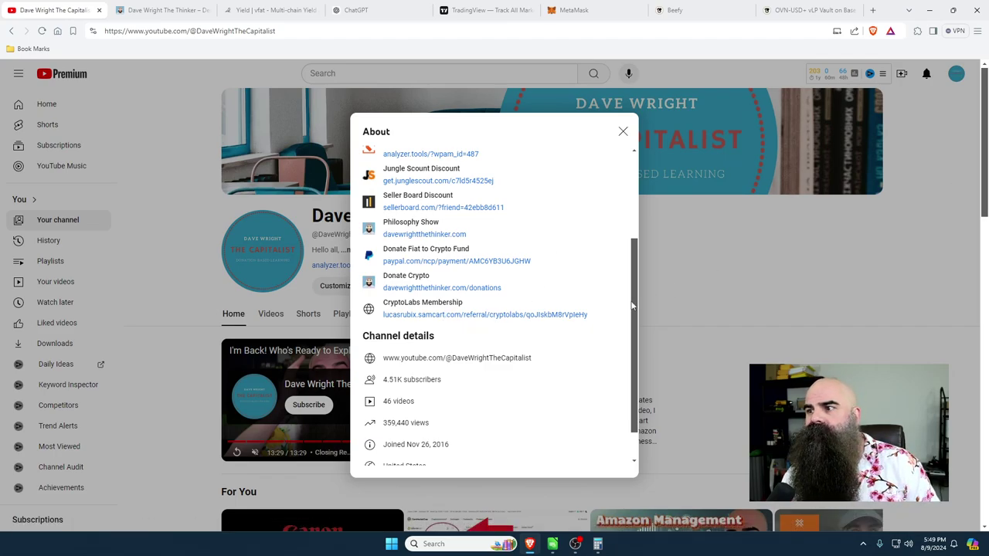
Step: Return to the start of the channel's About details, and switch to the philosophy show website to search it for "crypto"
{"action": "left_click_drag", "start_coordinate": [632, 312], "coordinate": [646, 197]}
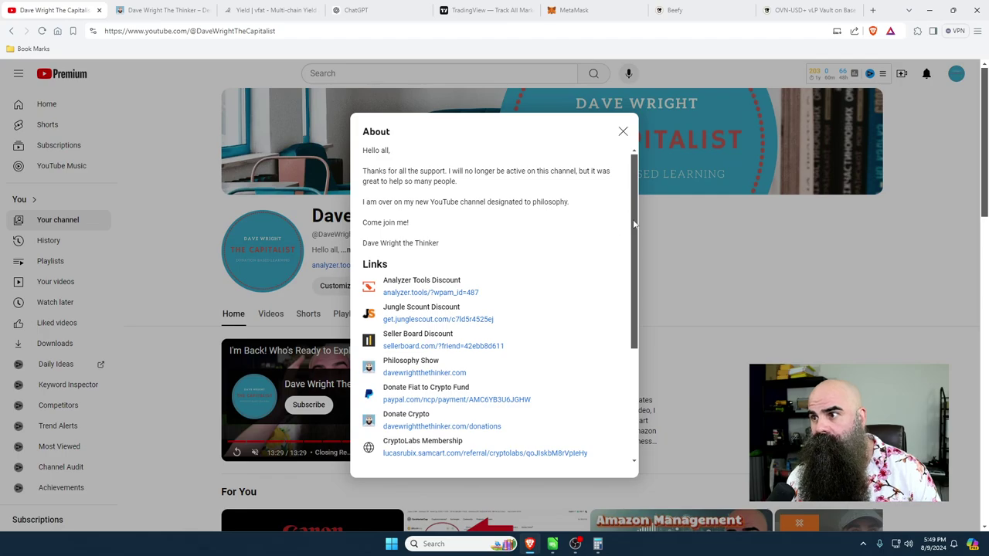
{"action": "left_click", "coordinate": [145, 11]}
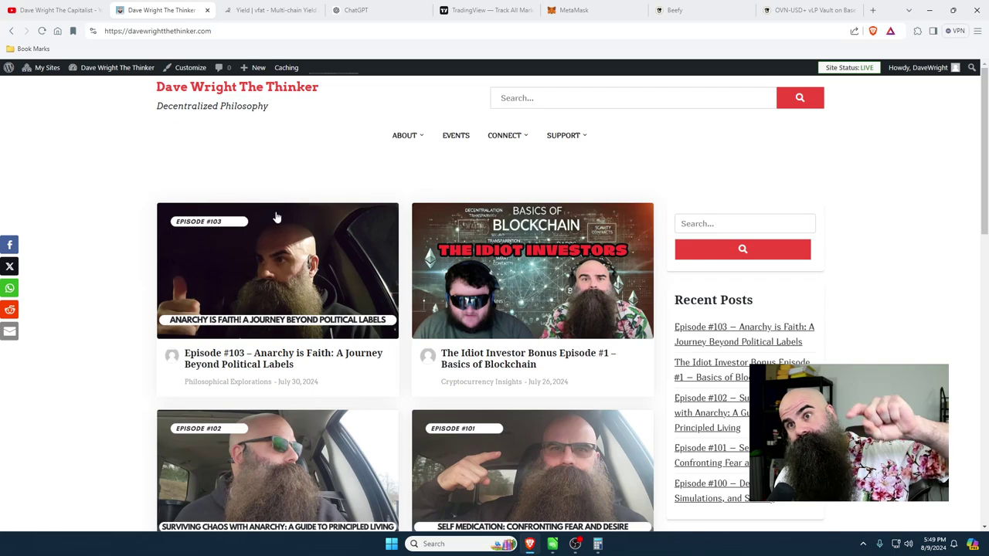
{"action": "left_click", "coordinate": [554, 103]}
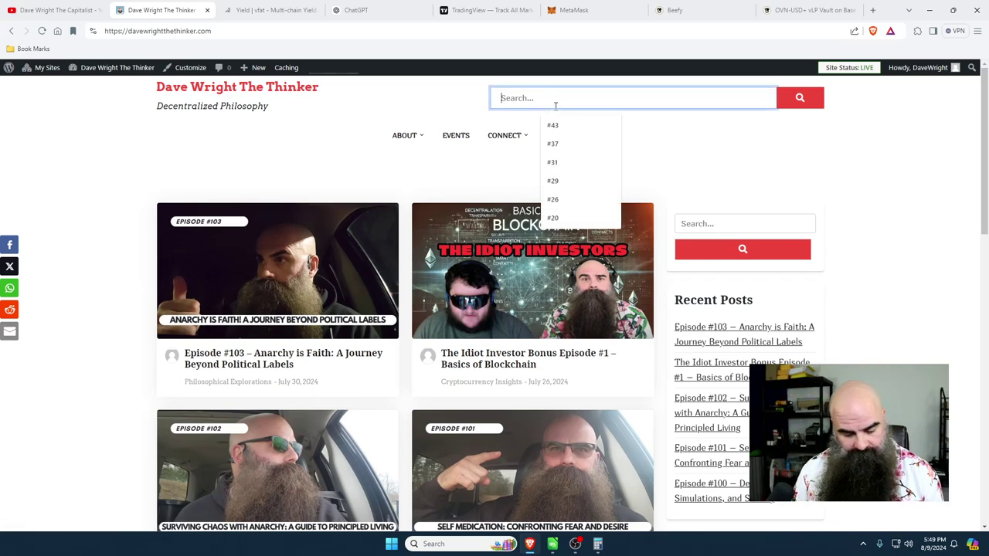
{"action": "type", "text": "crypto"}
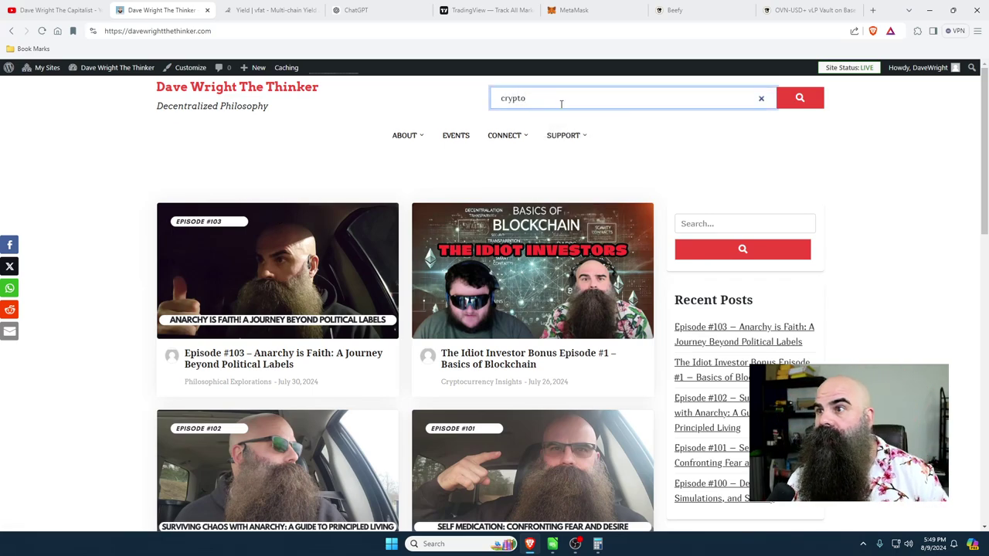
{"action": "left_click", "coordinate": [802, 99]}
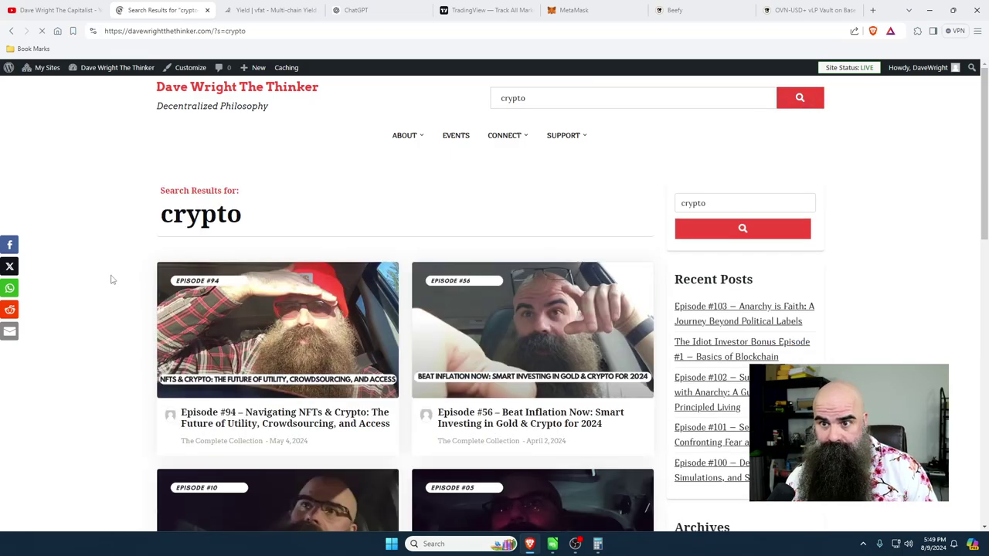
Step: Examine the episode posts on the first and second pages of the crypto search results
{"action": "scroll", "coordinate": [110, 279], "scroll_direction": "down", "scroll_amount": 5}
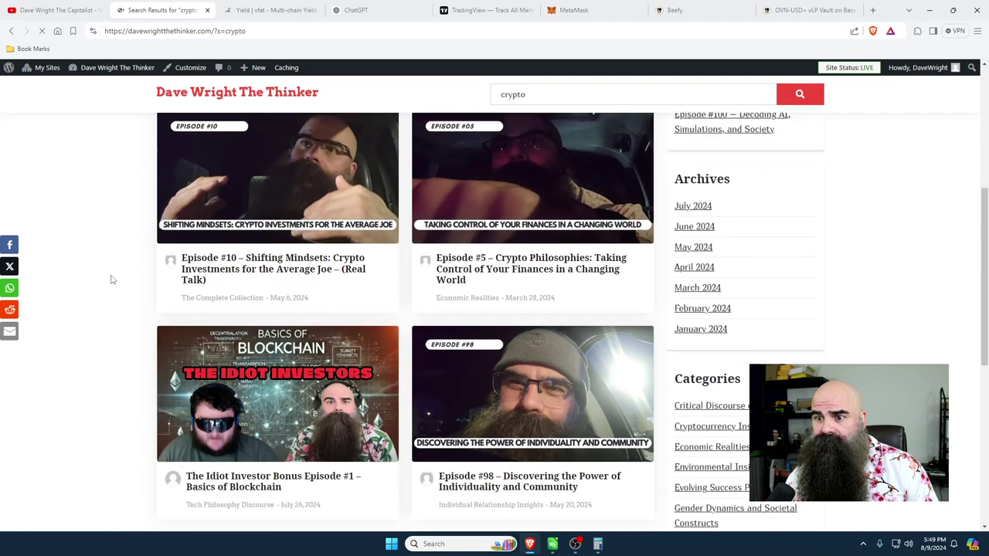
{"action": "scroll", "coordinate": [111, 279], "scroll_direction": "down", "scroll_amount": 5}
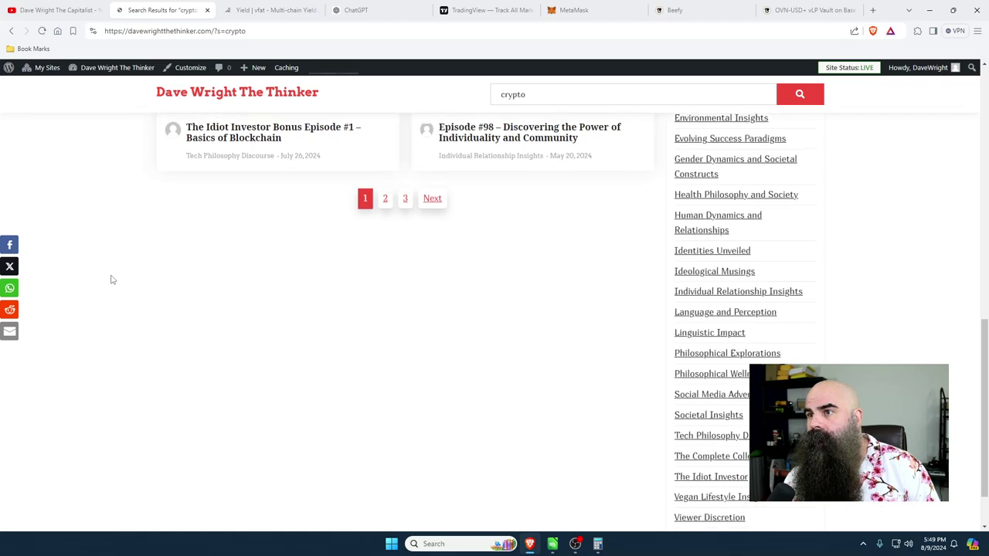
{"action": "scroll", "coordinate": [111, 280], "scroll_direction": "up", "scroll_amount": 4}
{"action": "scroll", "coordinate": [283, 338], "scroll_direction": "down", "scroll_amount": 1}
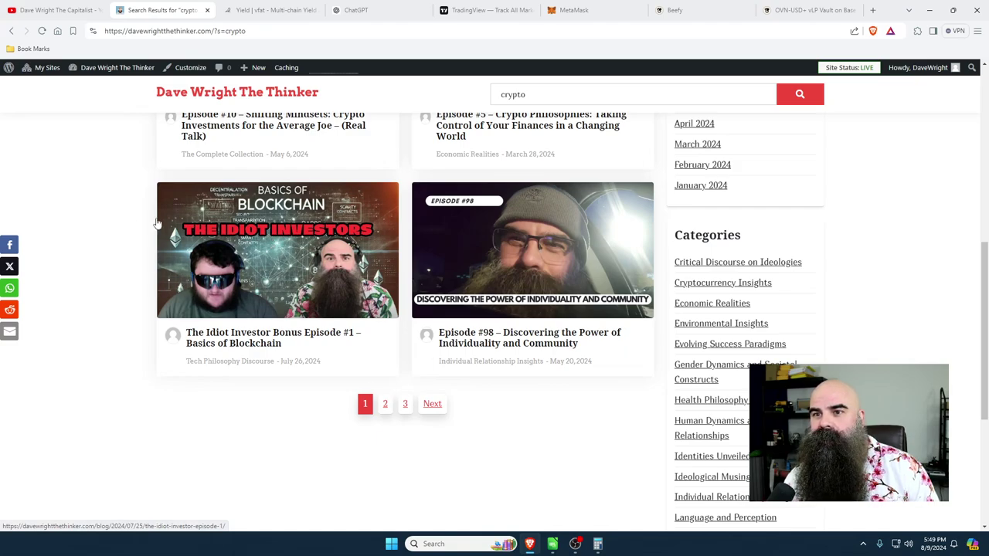
{"action": "left_click", "coordinate": [435, 410]}
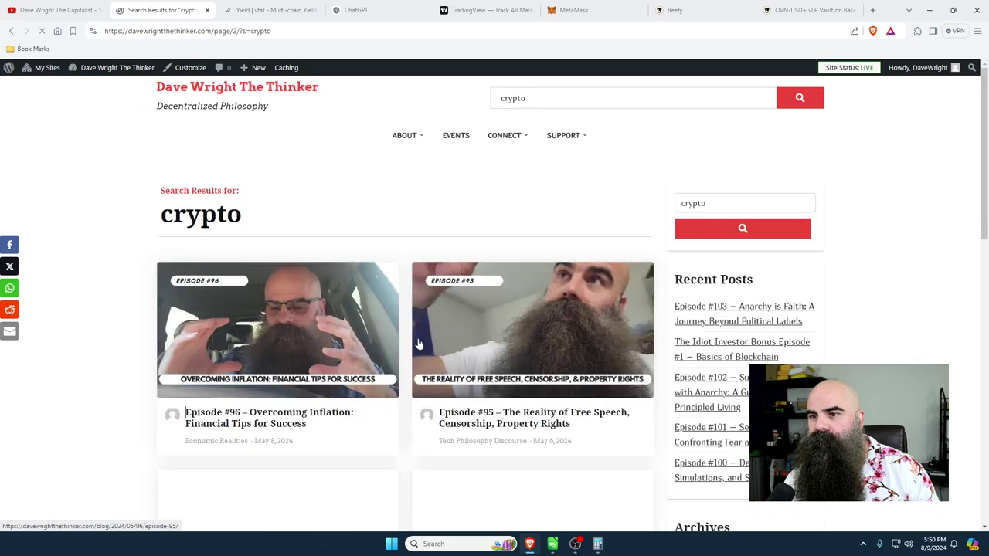
{"action": "scroll", "coordinate": [112, 294], "scroll_direction": "down", "scroll_amount": 3}
{"action": "scroll", "coordinate": [112, 293], "scroll_direction": "down", "scroll_amount": 6}
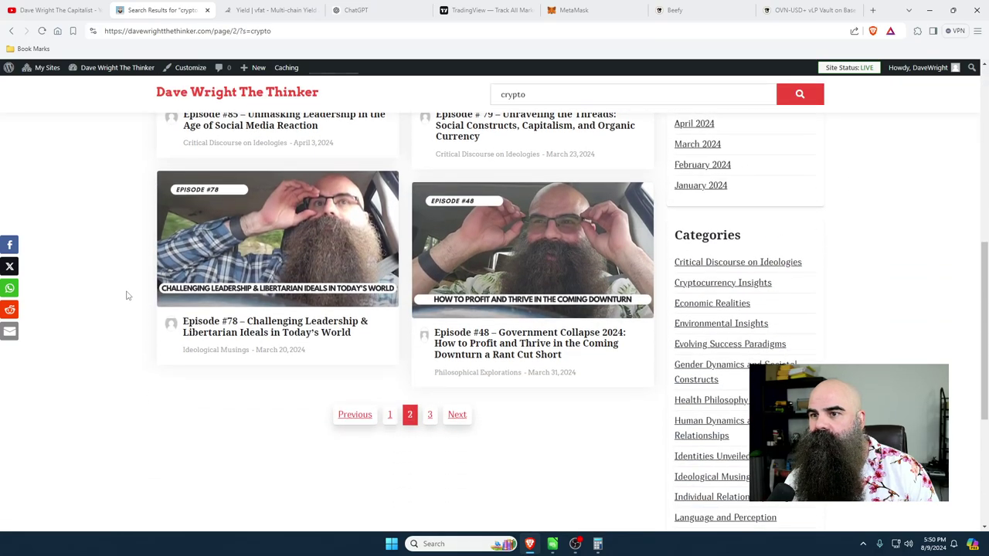
{"action": "scroll", "coordinate": [132, 298], "scroll_direction": "up", "scroll_amount": 4}
{"action": "scroll", "coordinate": [136, 302], "scroll_direction": "up", "scroll_amount": 3}
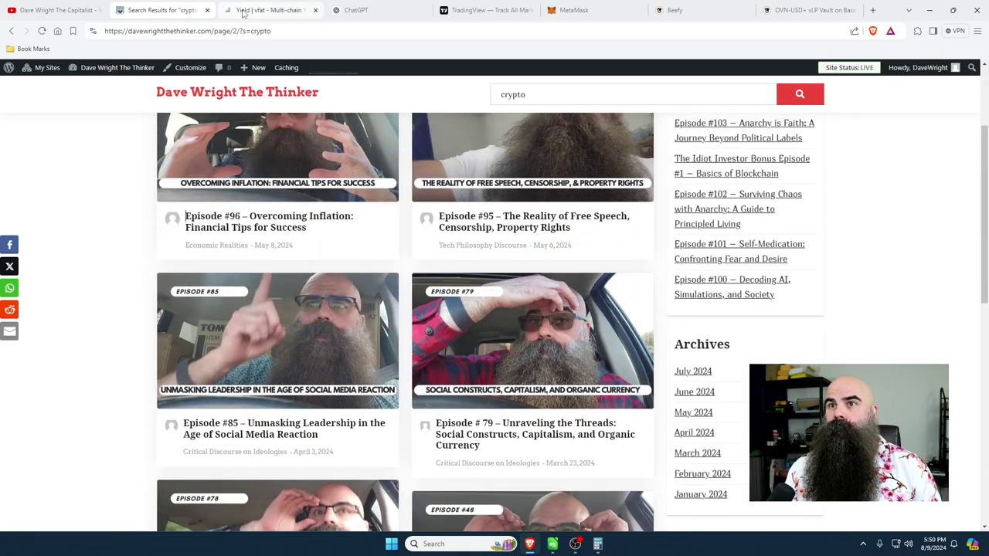